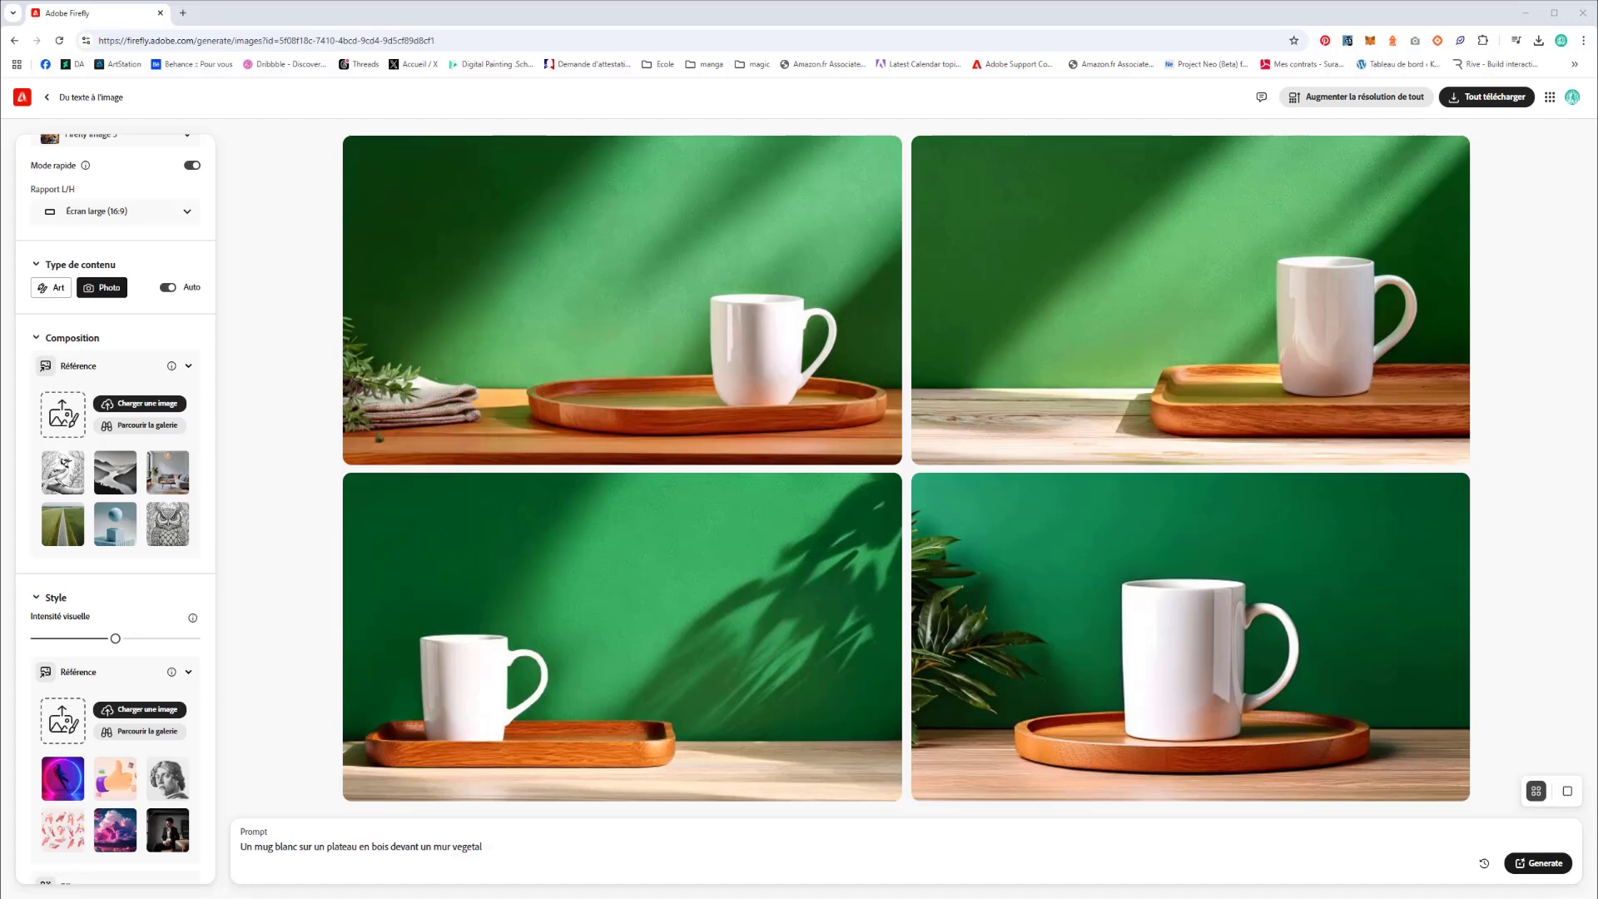
Upload pexels-nastyasensei-66707-2575830.jpg from the Mock up firefly Image folder as the composition reference, accepting the image upload terms
left_click(141, 404)
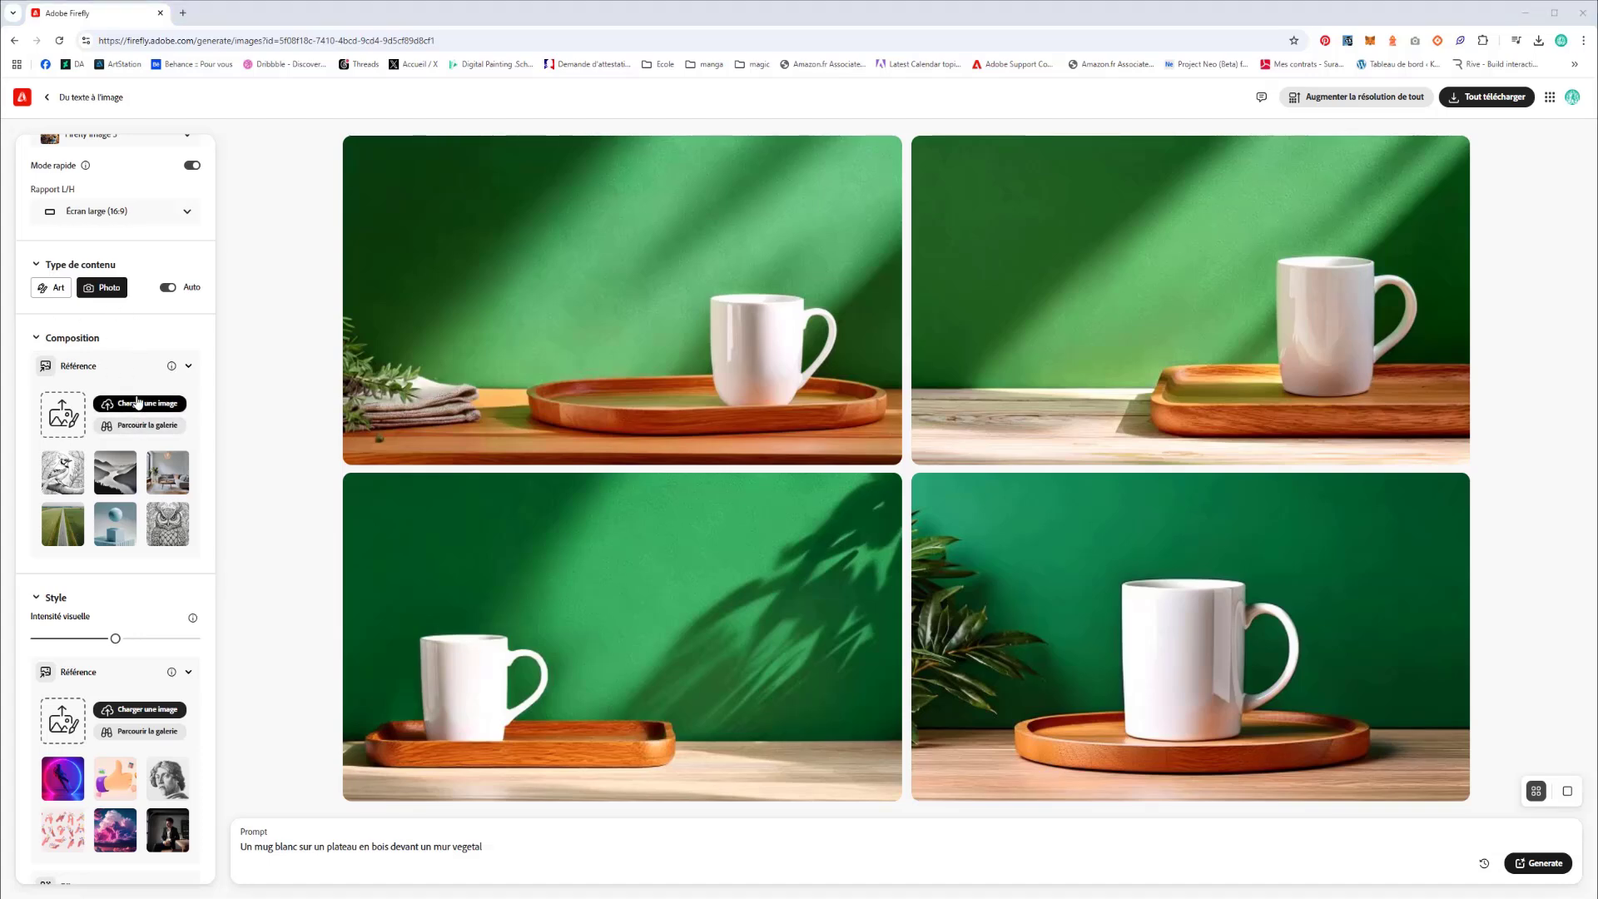
double_click(218, 208)
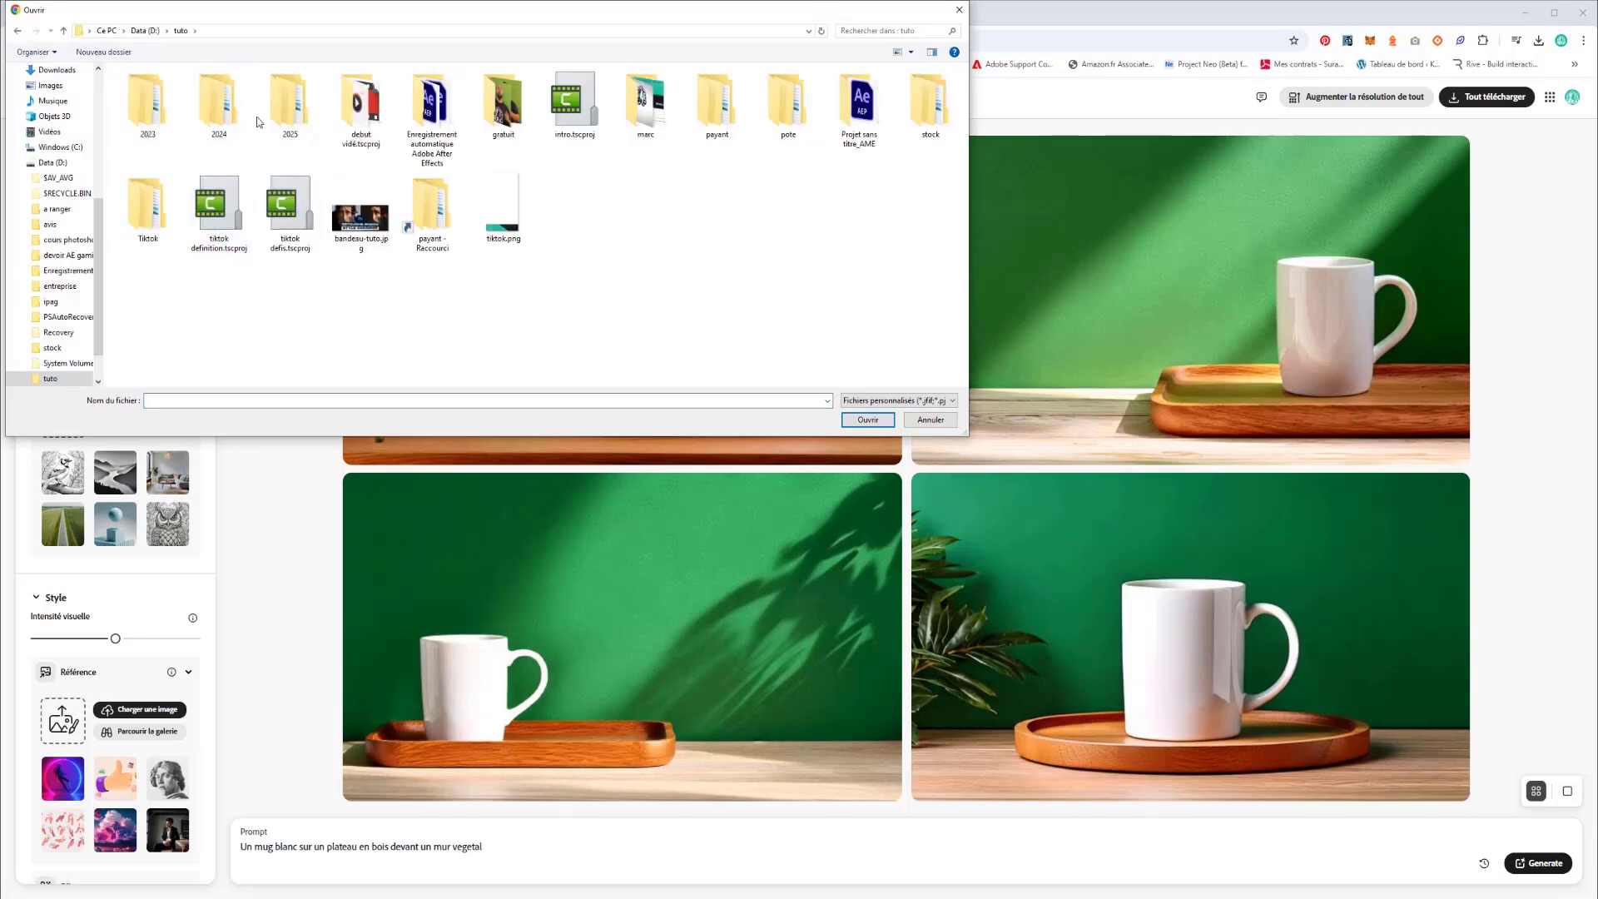
double_click(718, 104)
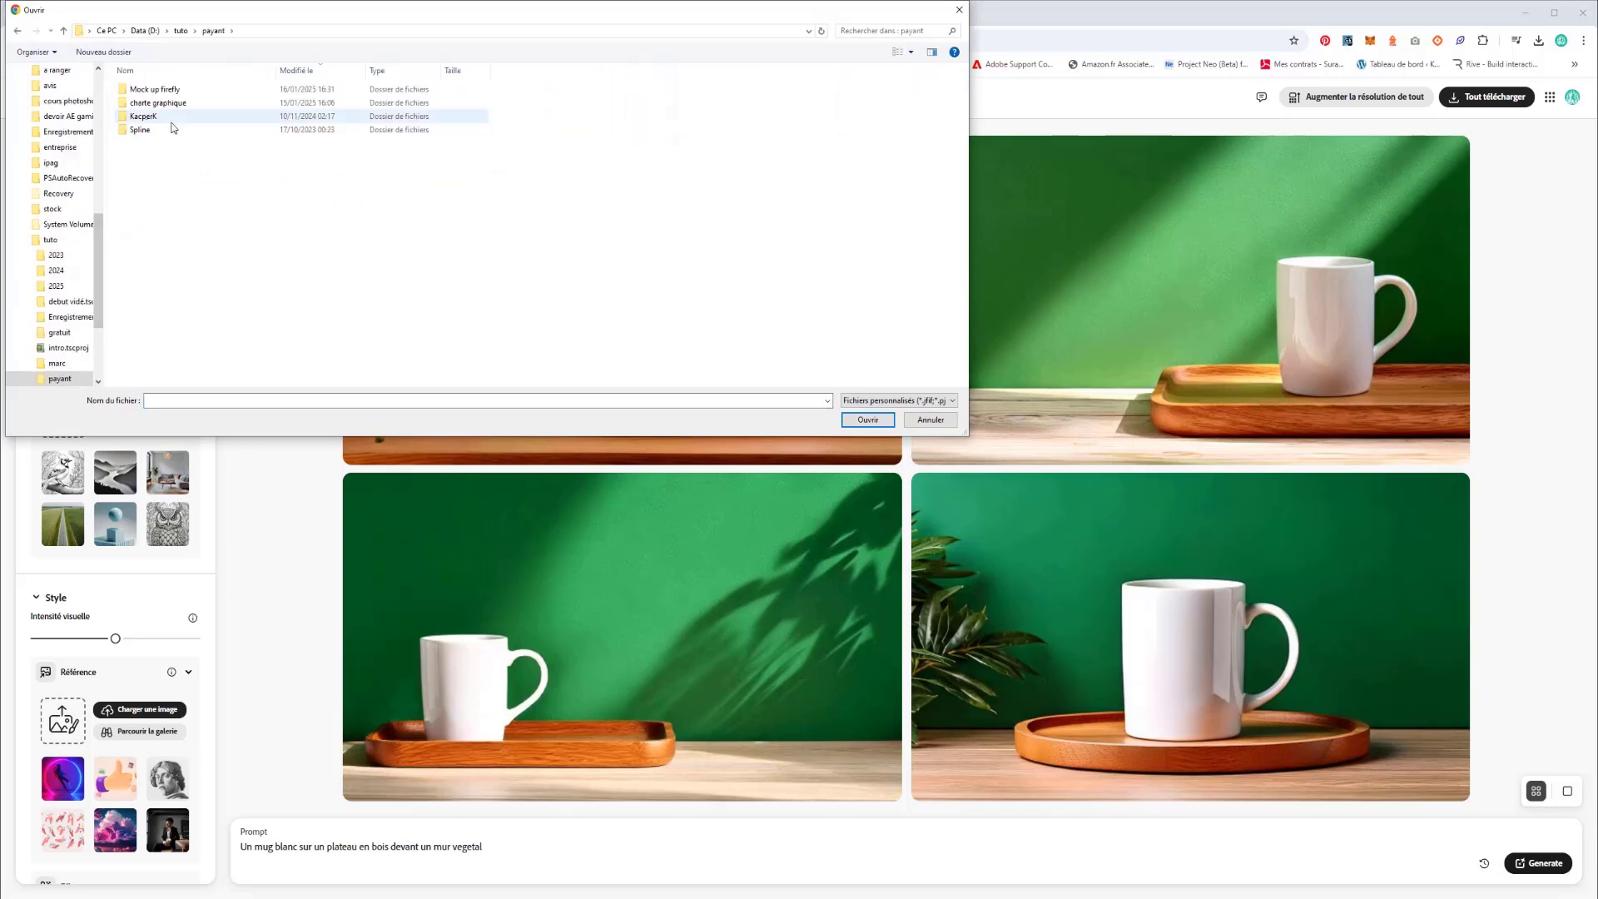
double_click(158, 89)
double_click(160, 97)
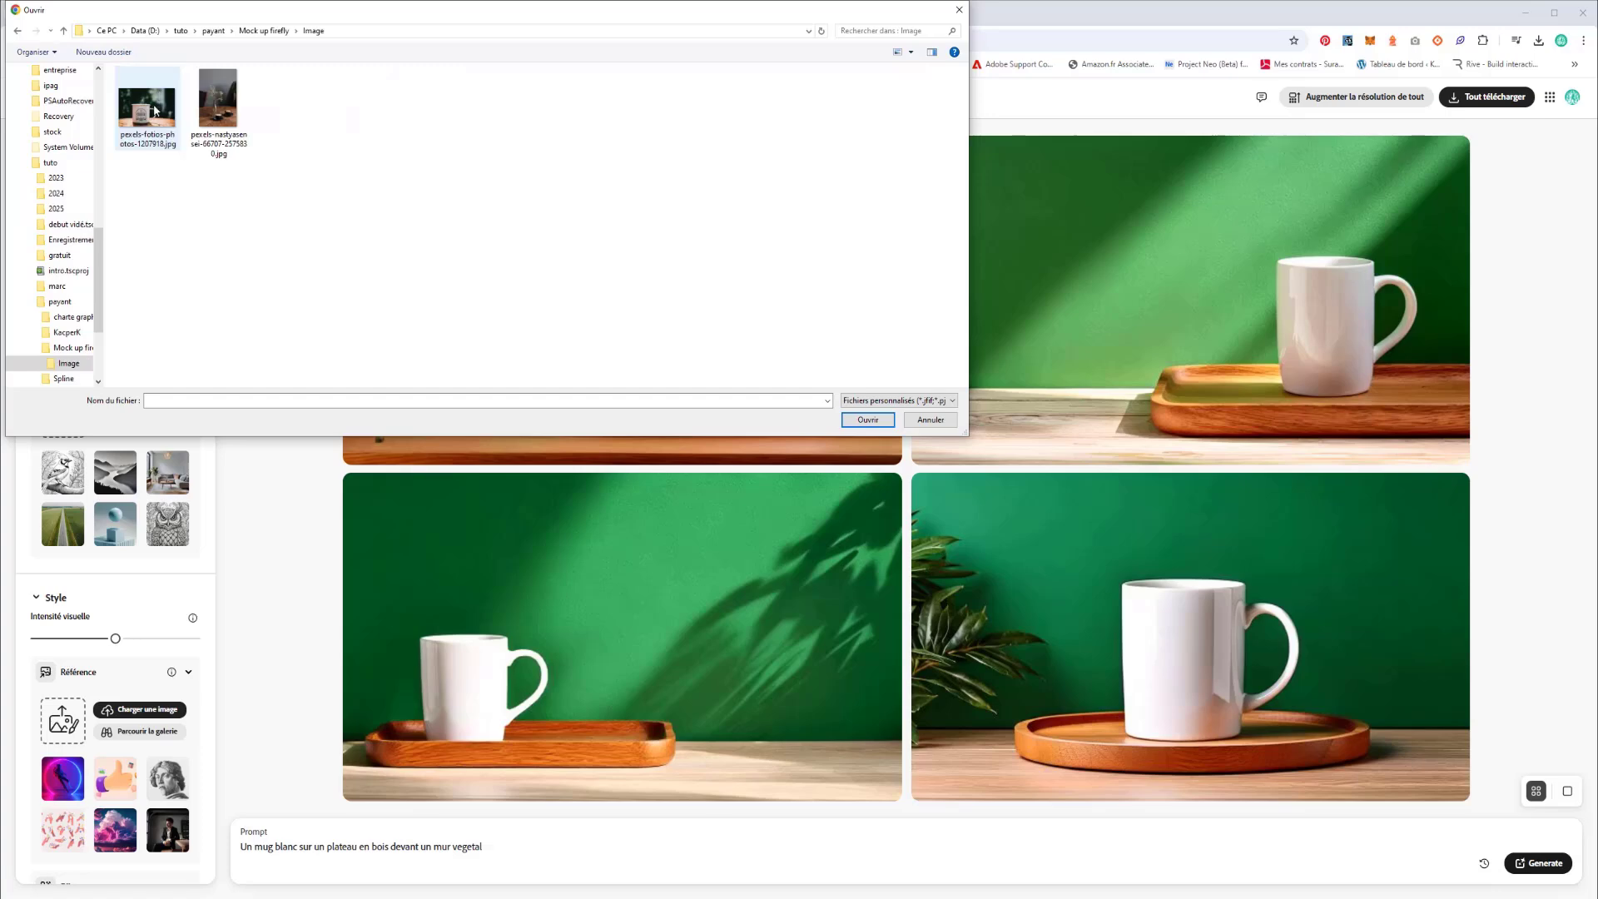
double_click(221, 100)
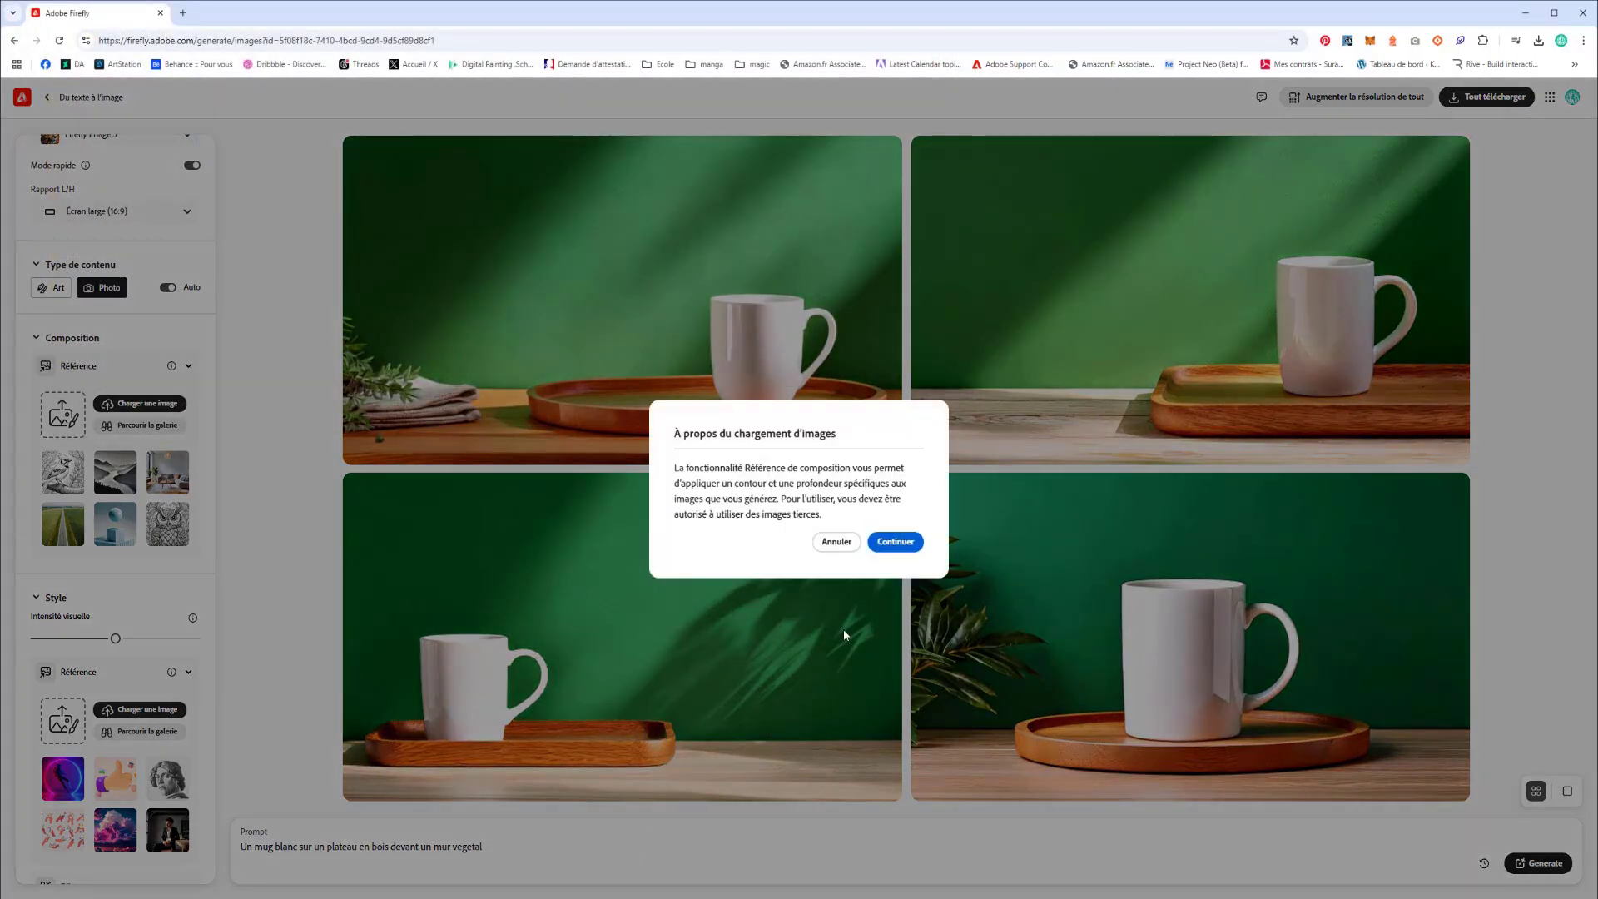
left_click(894, 542)
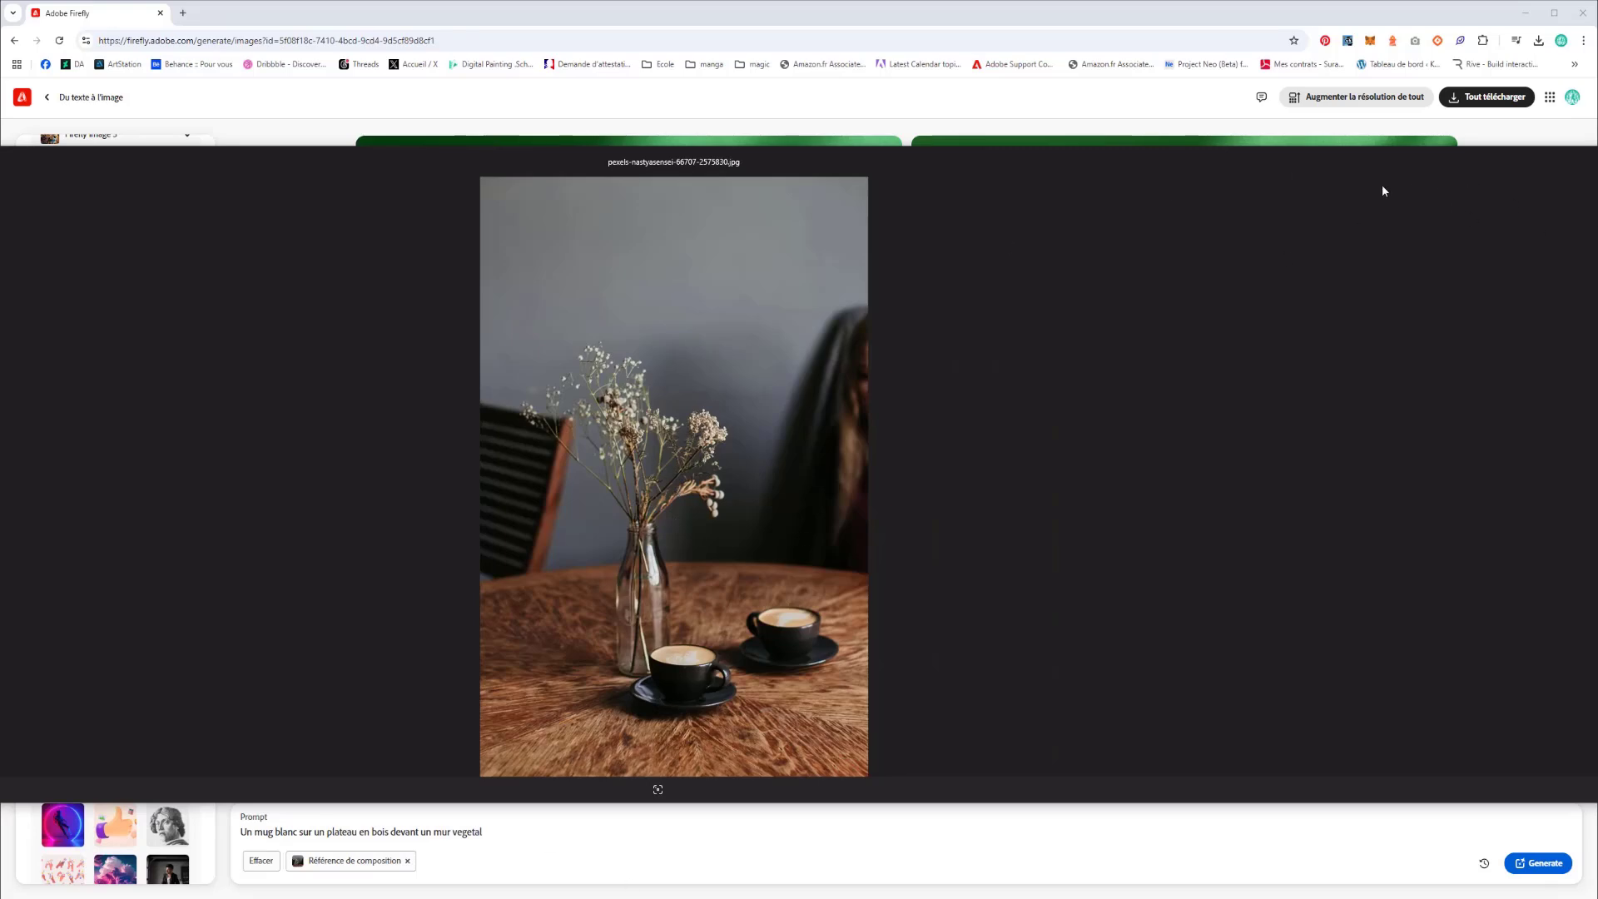
Close the preview of the reference photo and generate new mug images with the composition reference applied
double_click(305, 166)
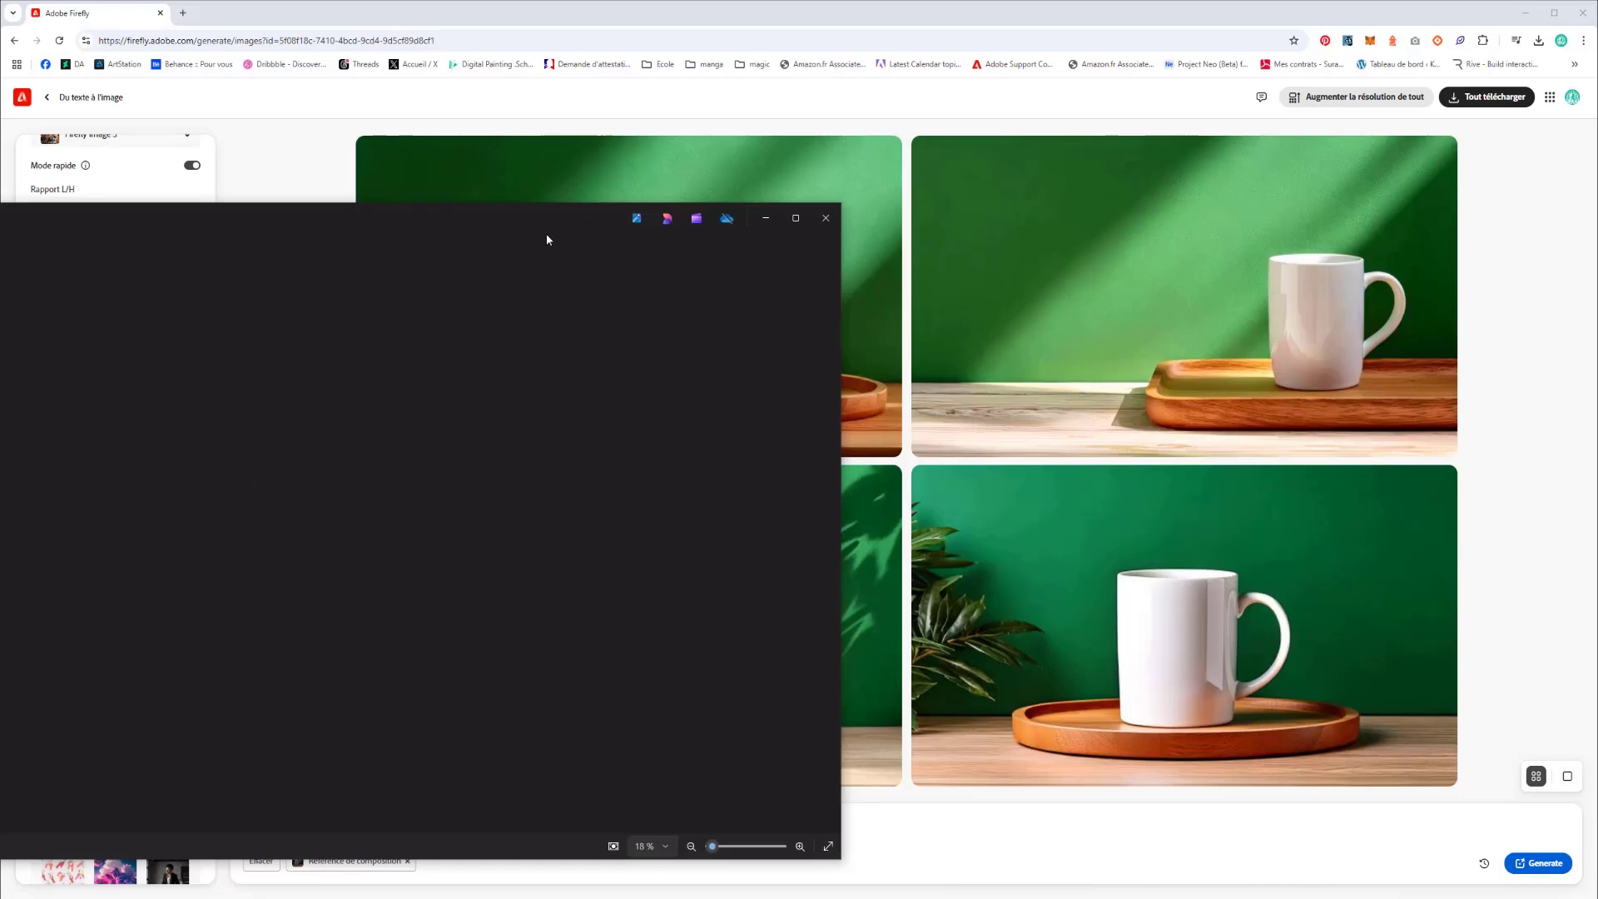
left_click(818, 214)
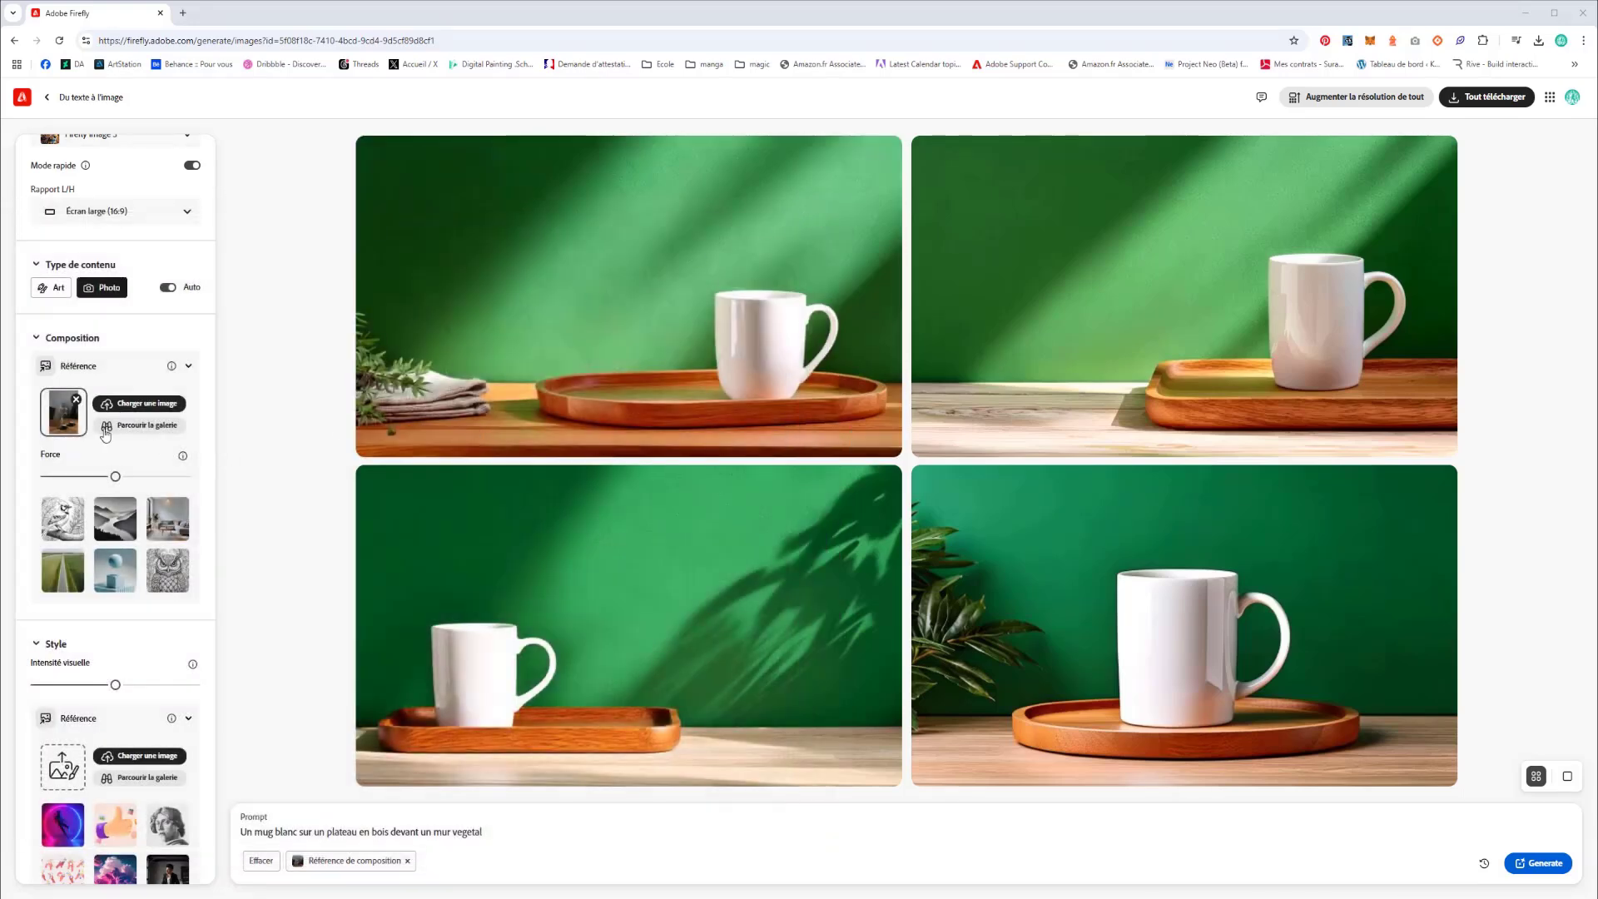
left_click(1541, 863)
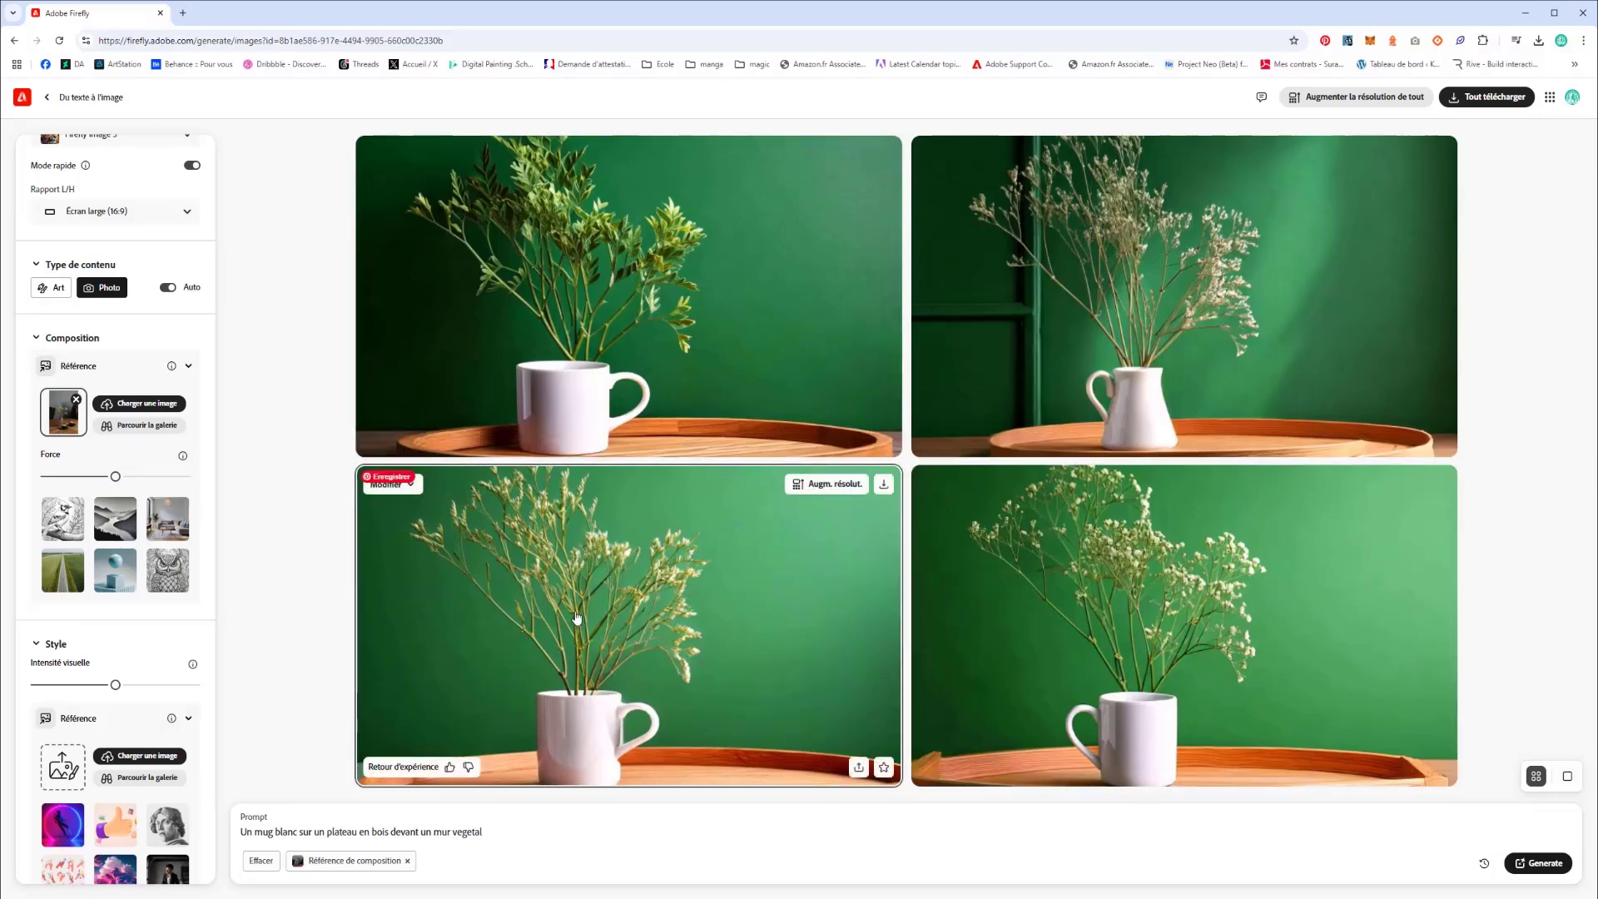
Set colour and tone to Doré and camera angle to Faible profond. de champ, and regenerate the images
scroll(133, 649, "down", 5)
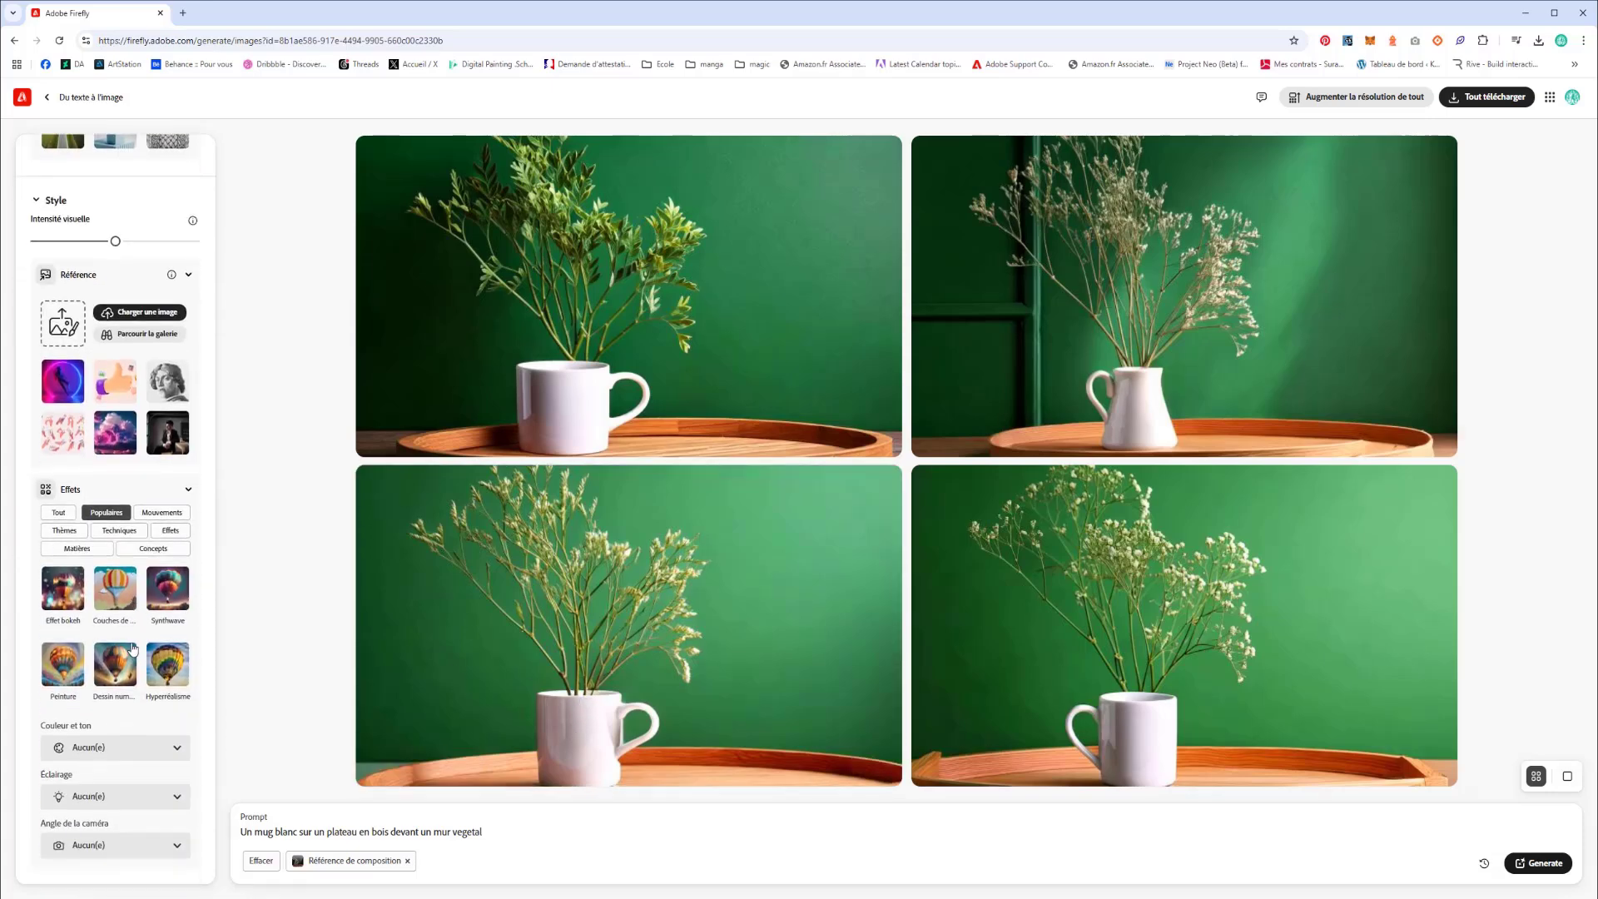
left_click(109, 748)
left_click(101, 517)
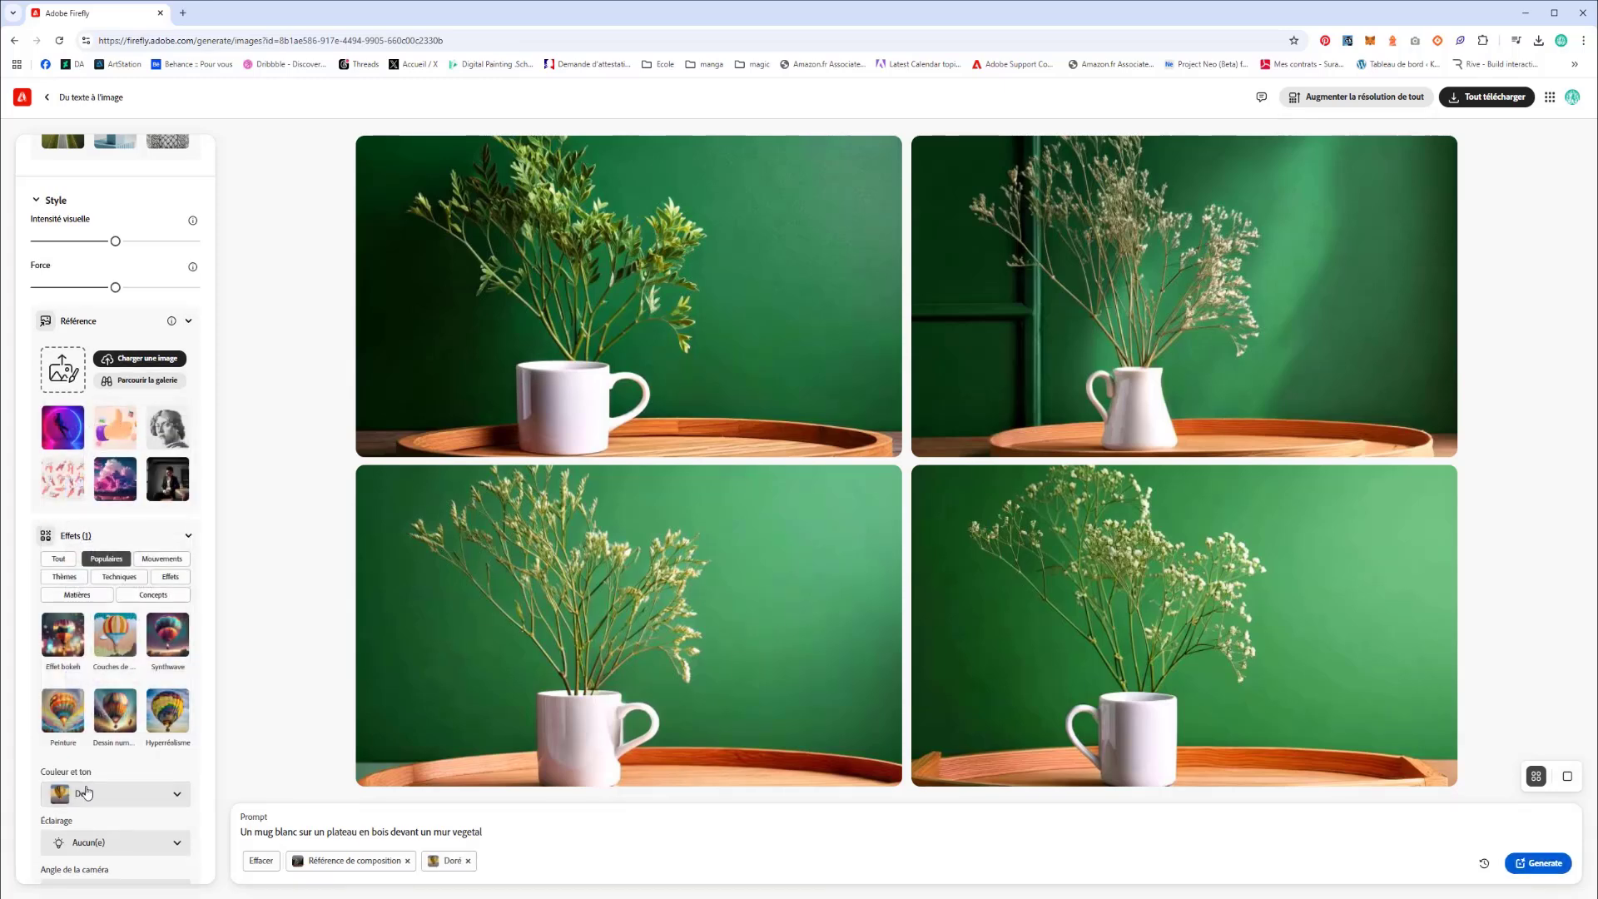
left_click(100, 799)
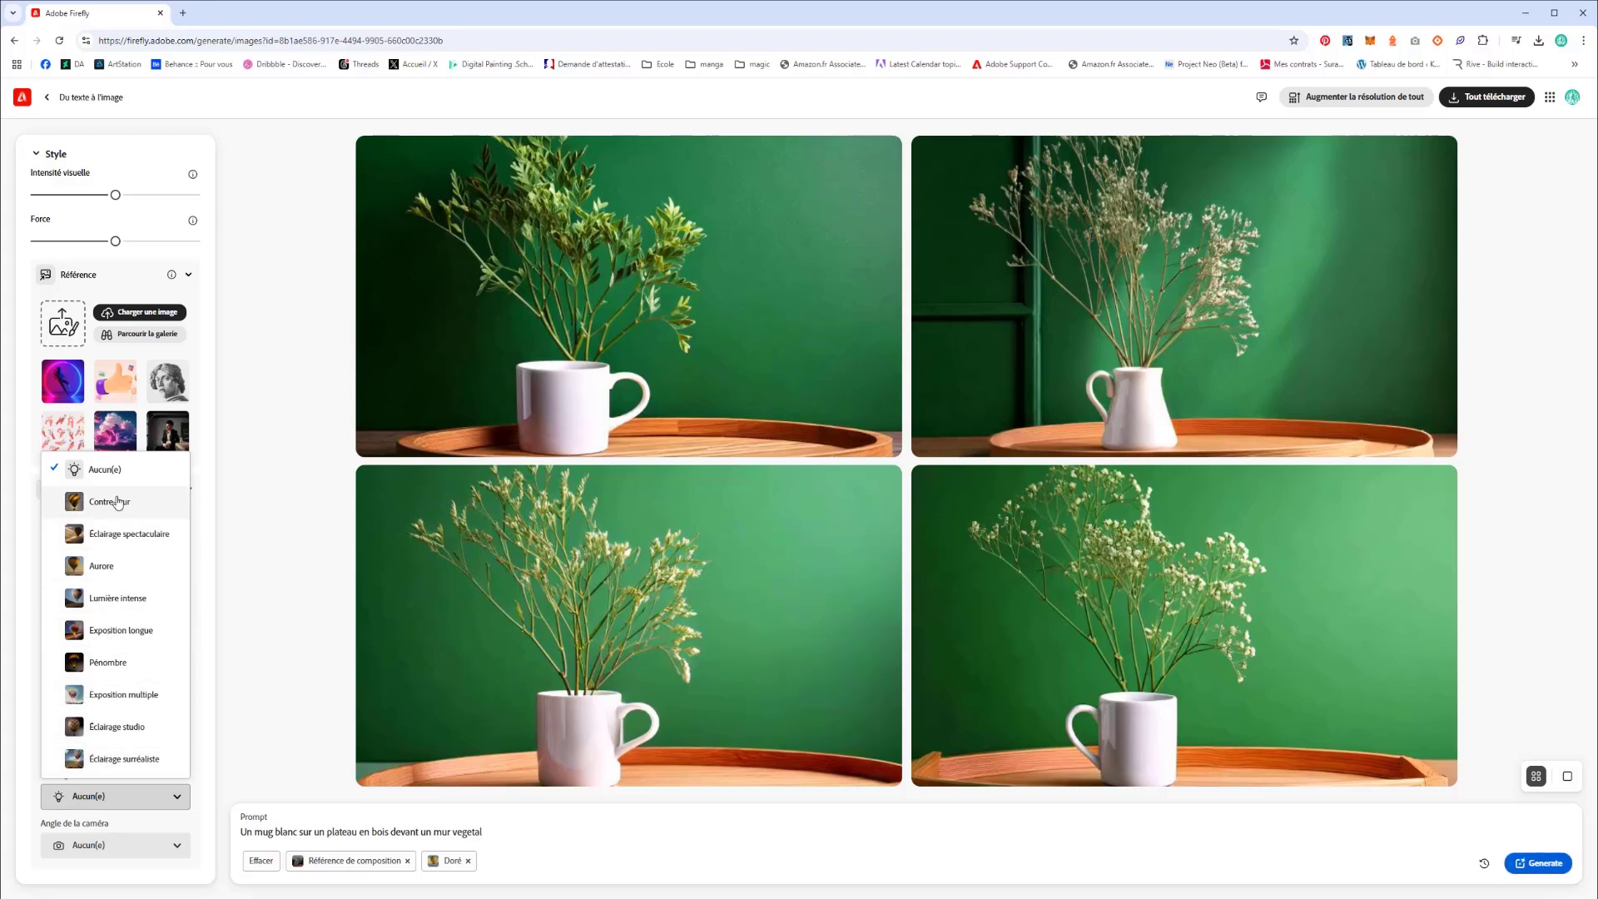
left_click(86, 845)
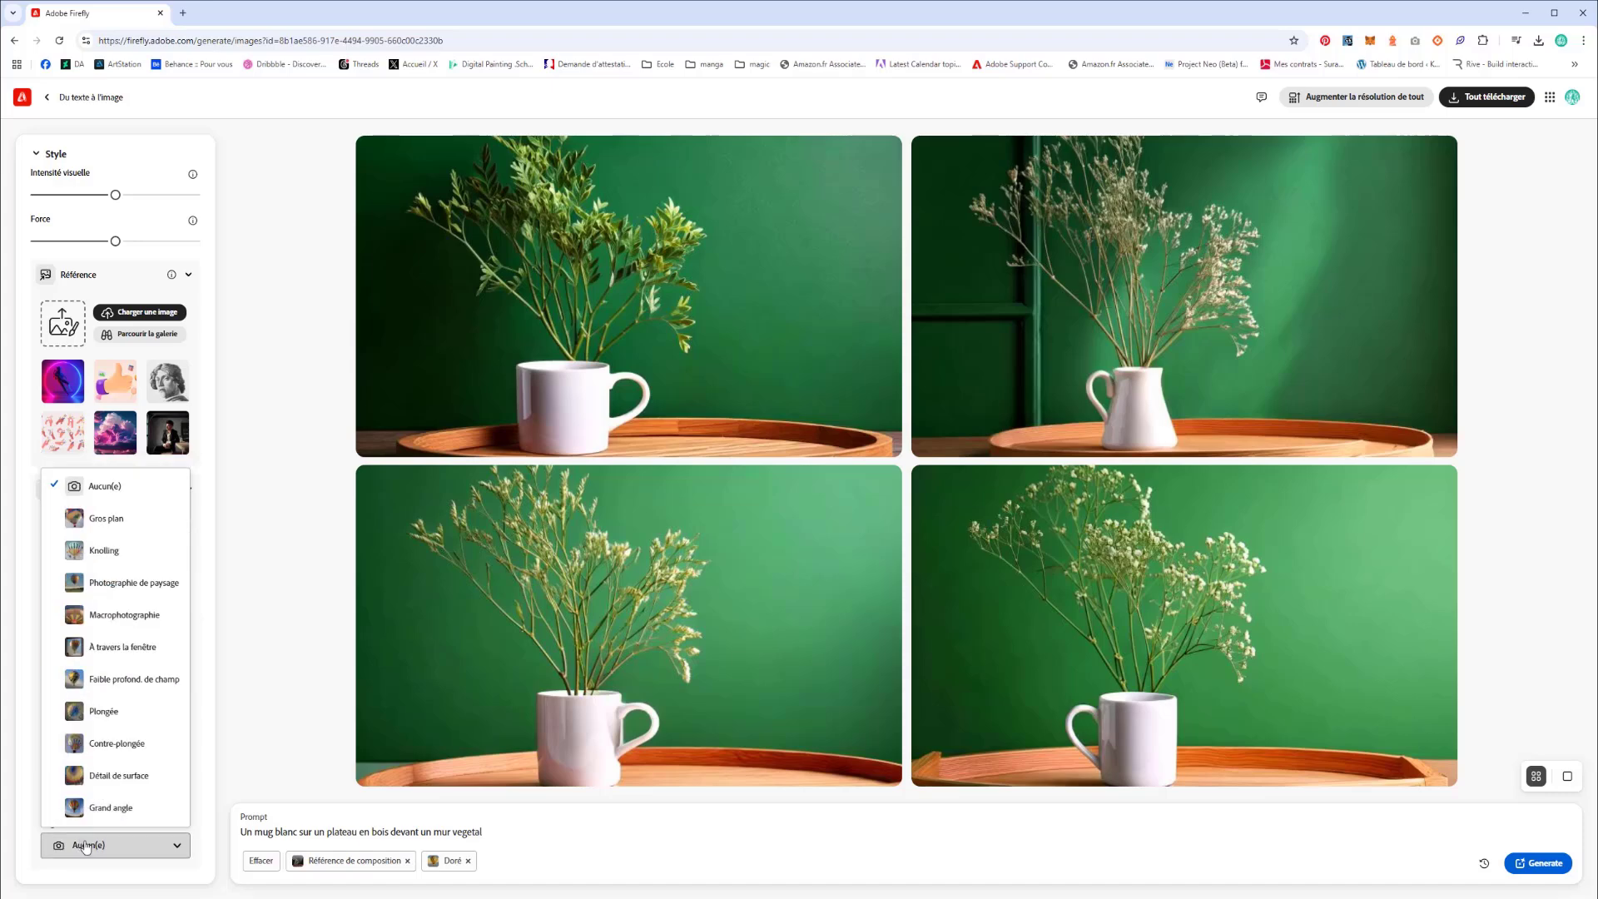
left_click(125, 679)
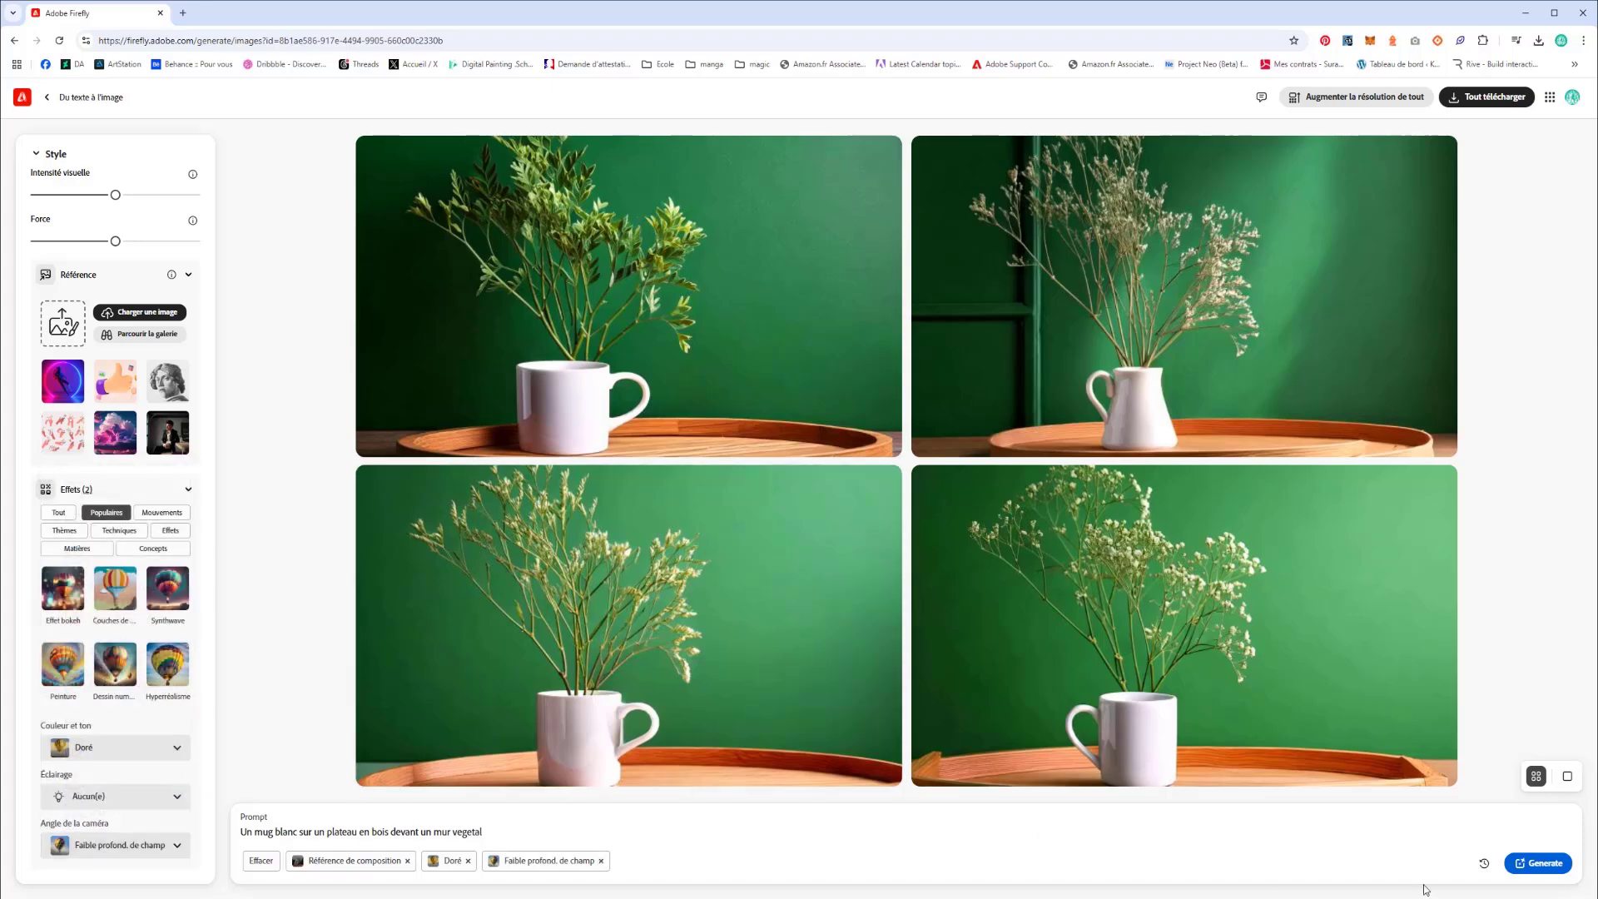
left_click(1535, 866)
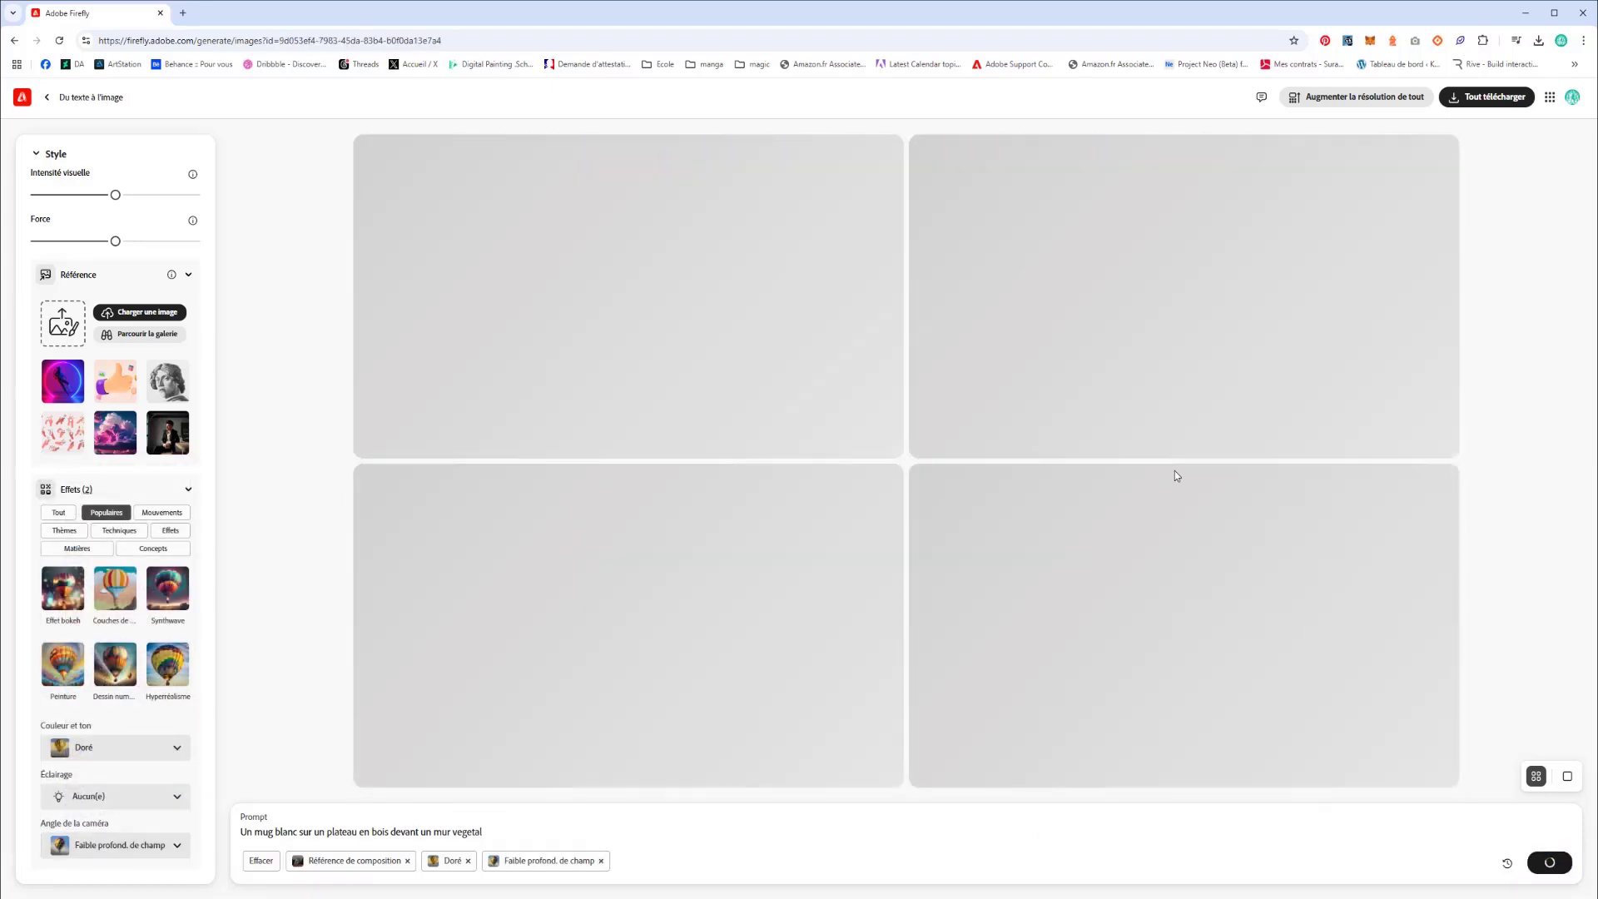
Raise the composition reference strength to its maximum and regenerate the images
scroll(113, 303, "up", 5)
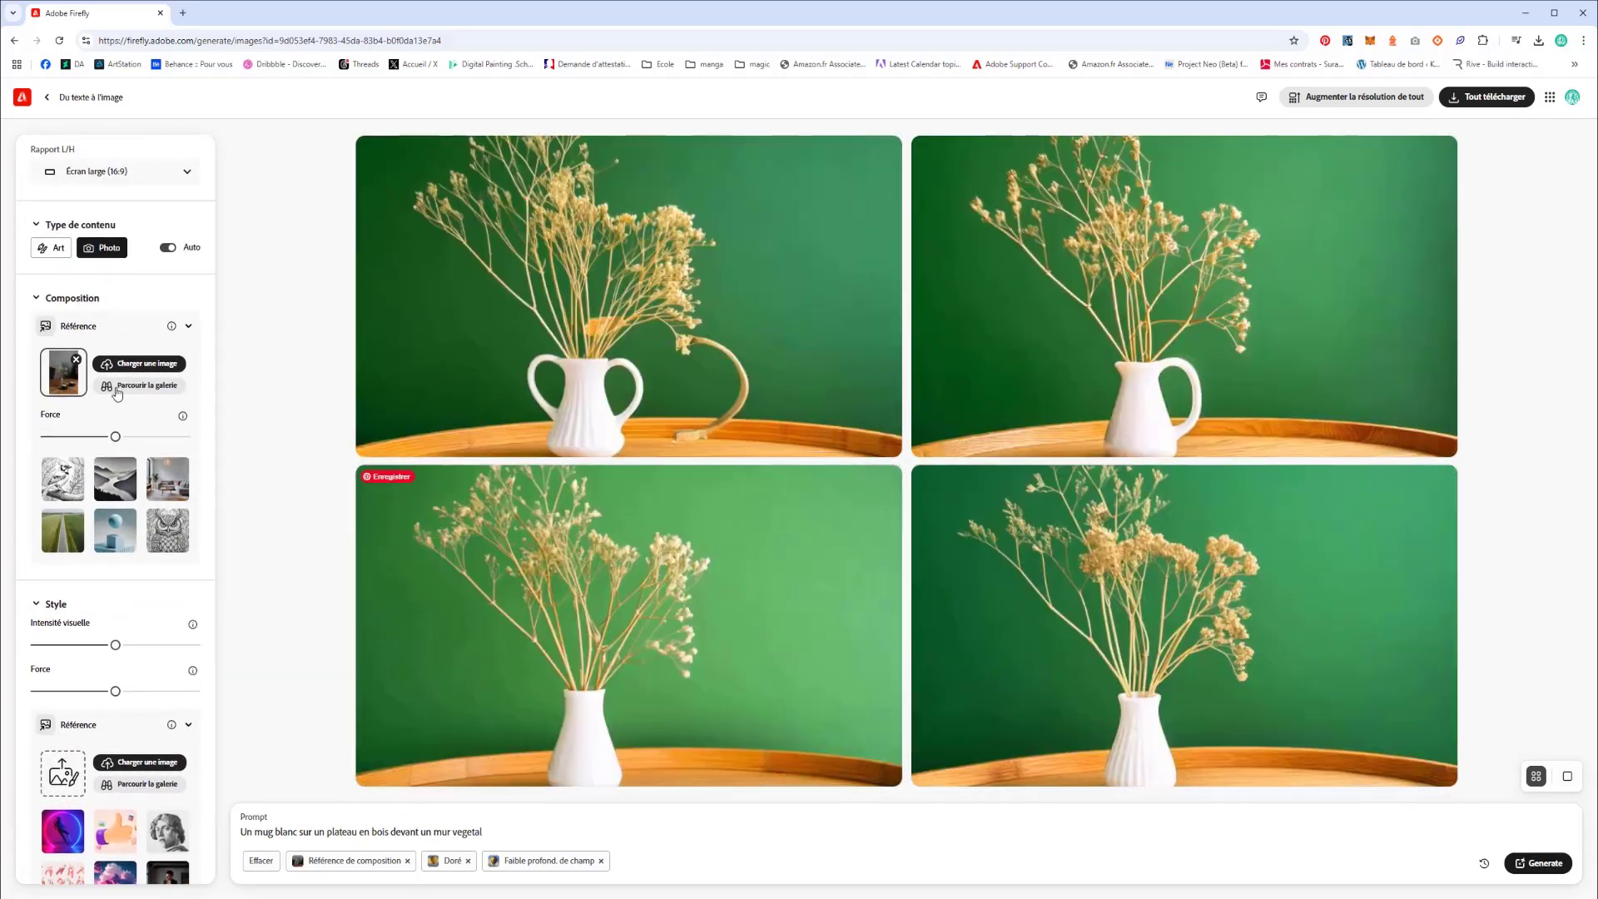
left_click_drag(116, 437, 185, 437)
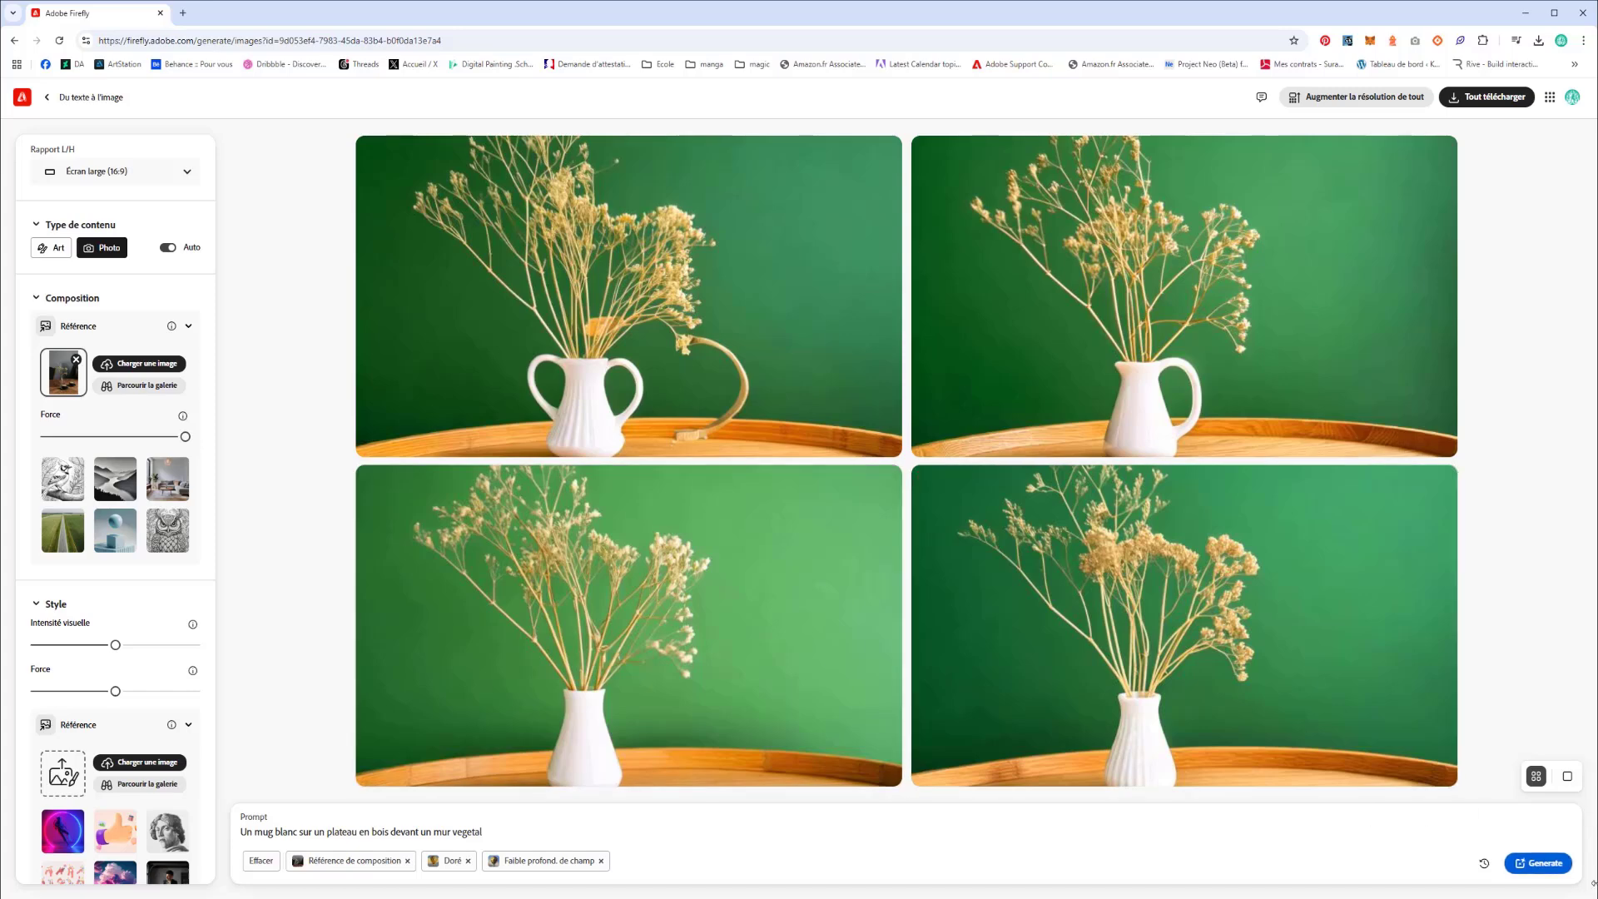
left_click(1536, 866)
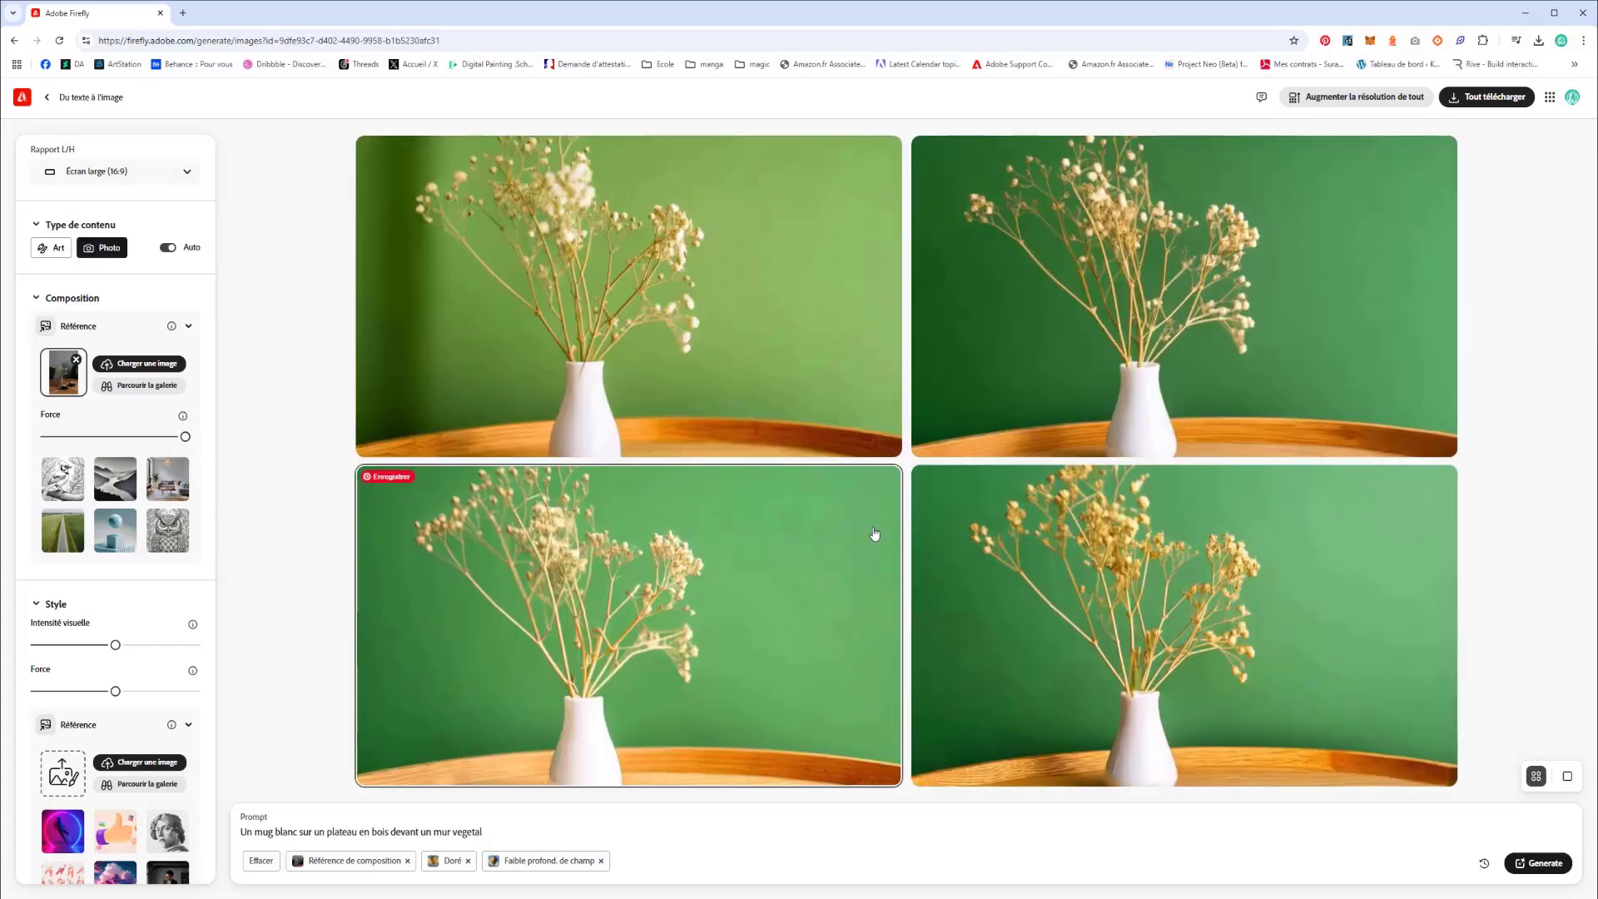
Lower the composition reference strength to its minimum and regenerate the images
left_click_drag(185, 436, 45, 436)
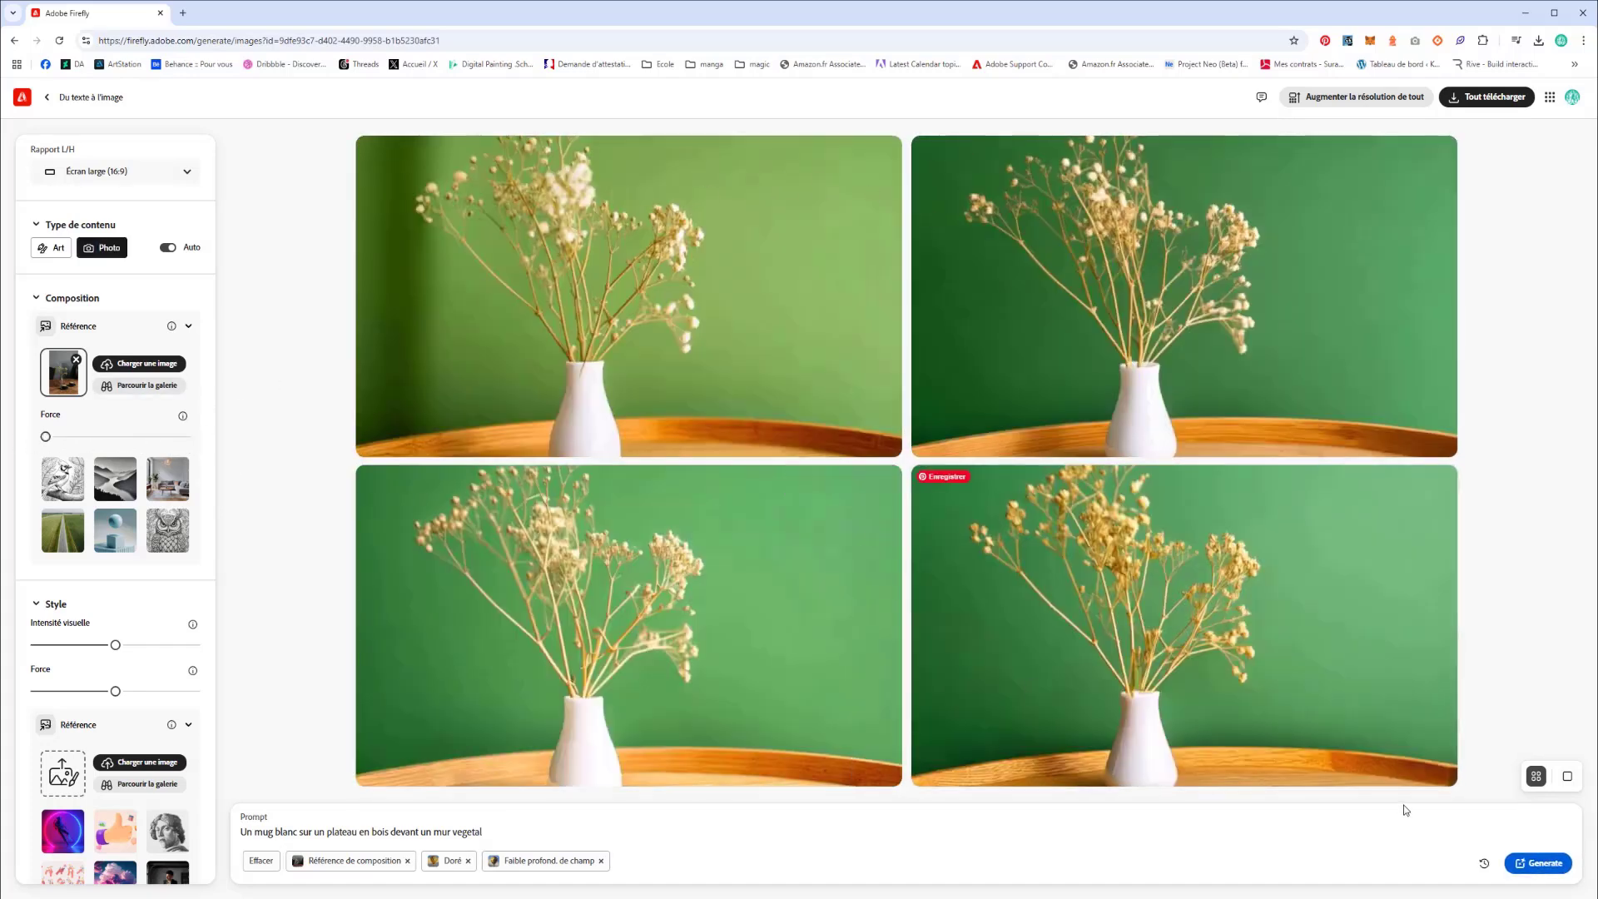
left_click(1513, 870)
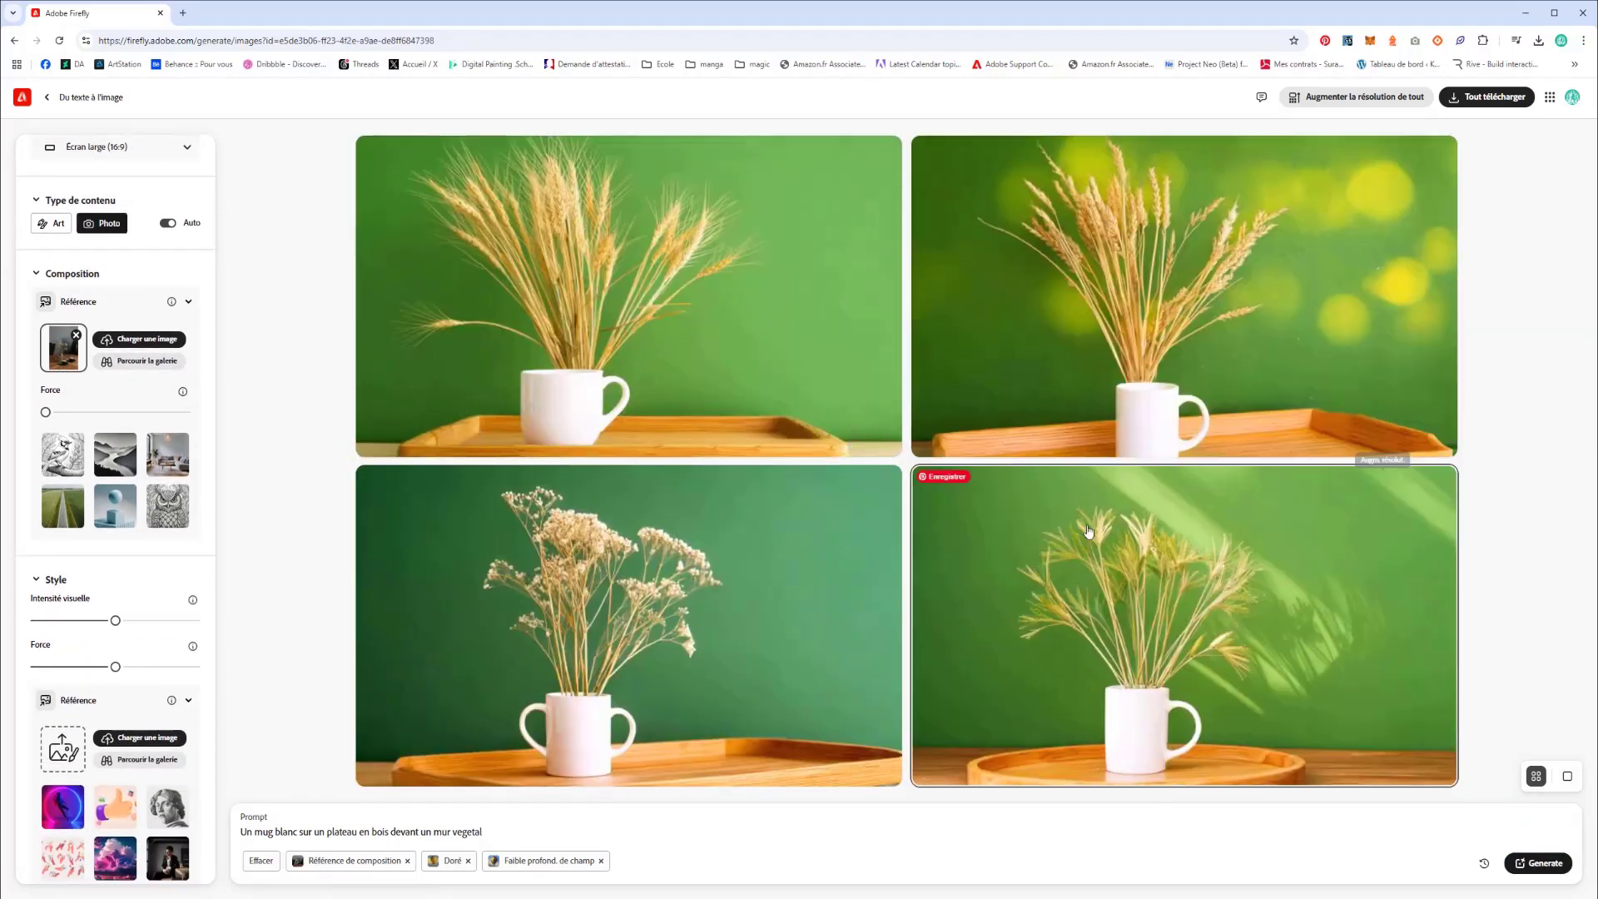
Replace the composition reference image with pexels-fotios-photos-1207918.jpg
left_click(101, 336)
left_click(166, 119)
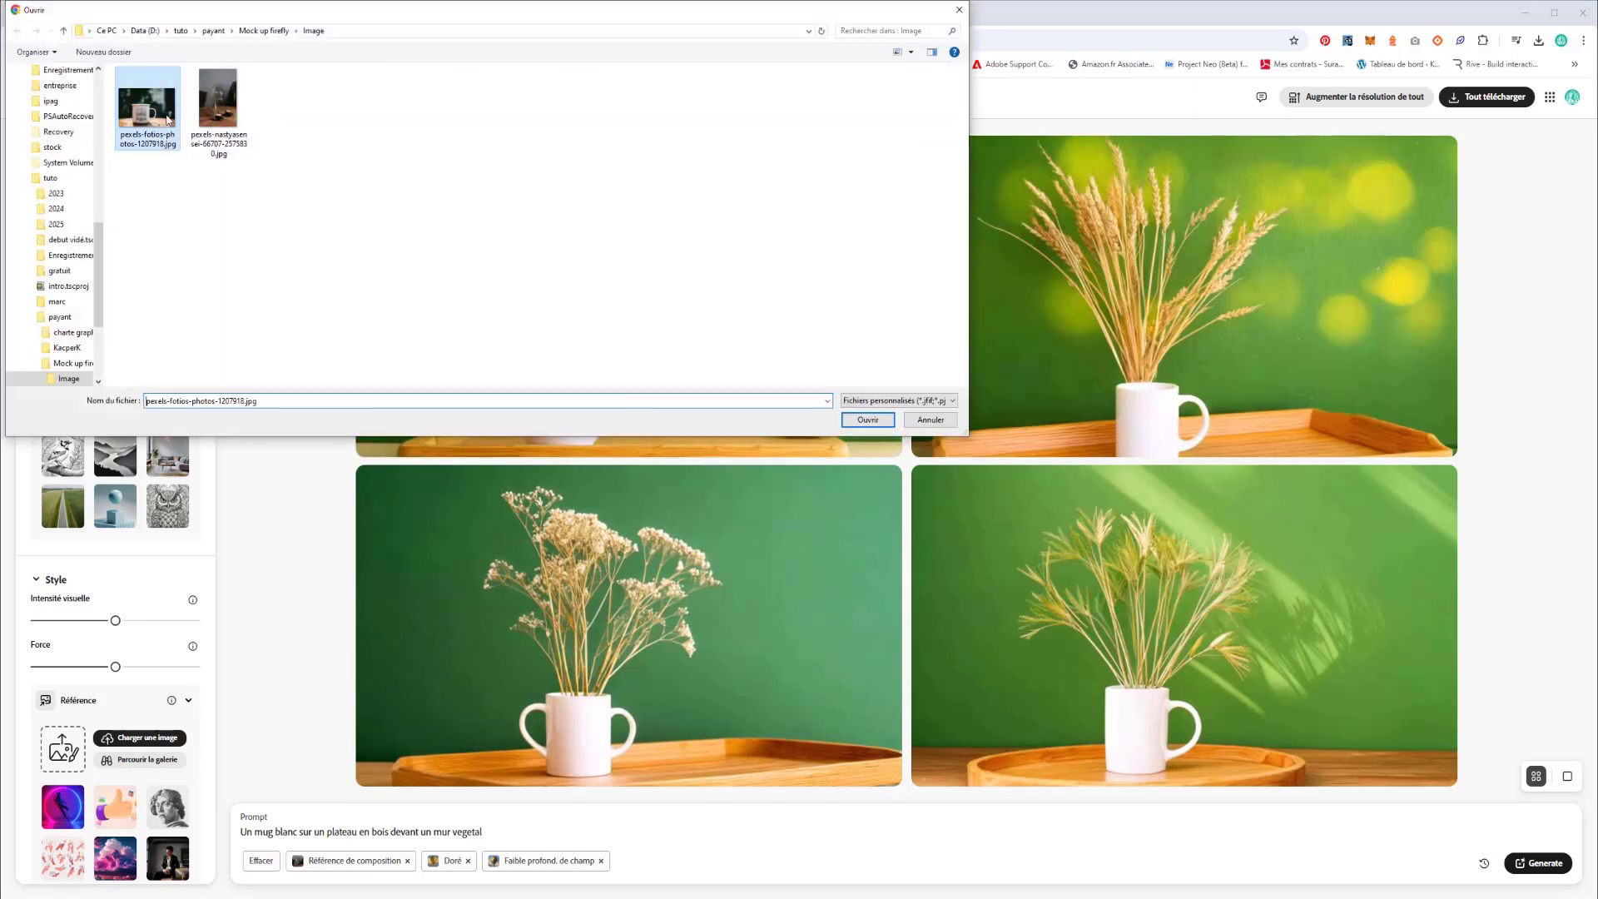
double_click(166, 119)
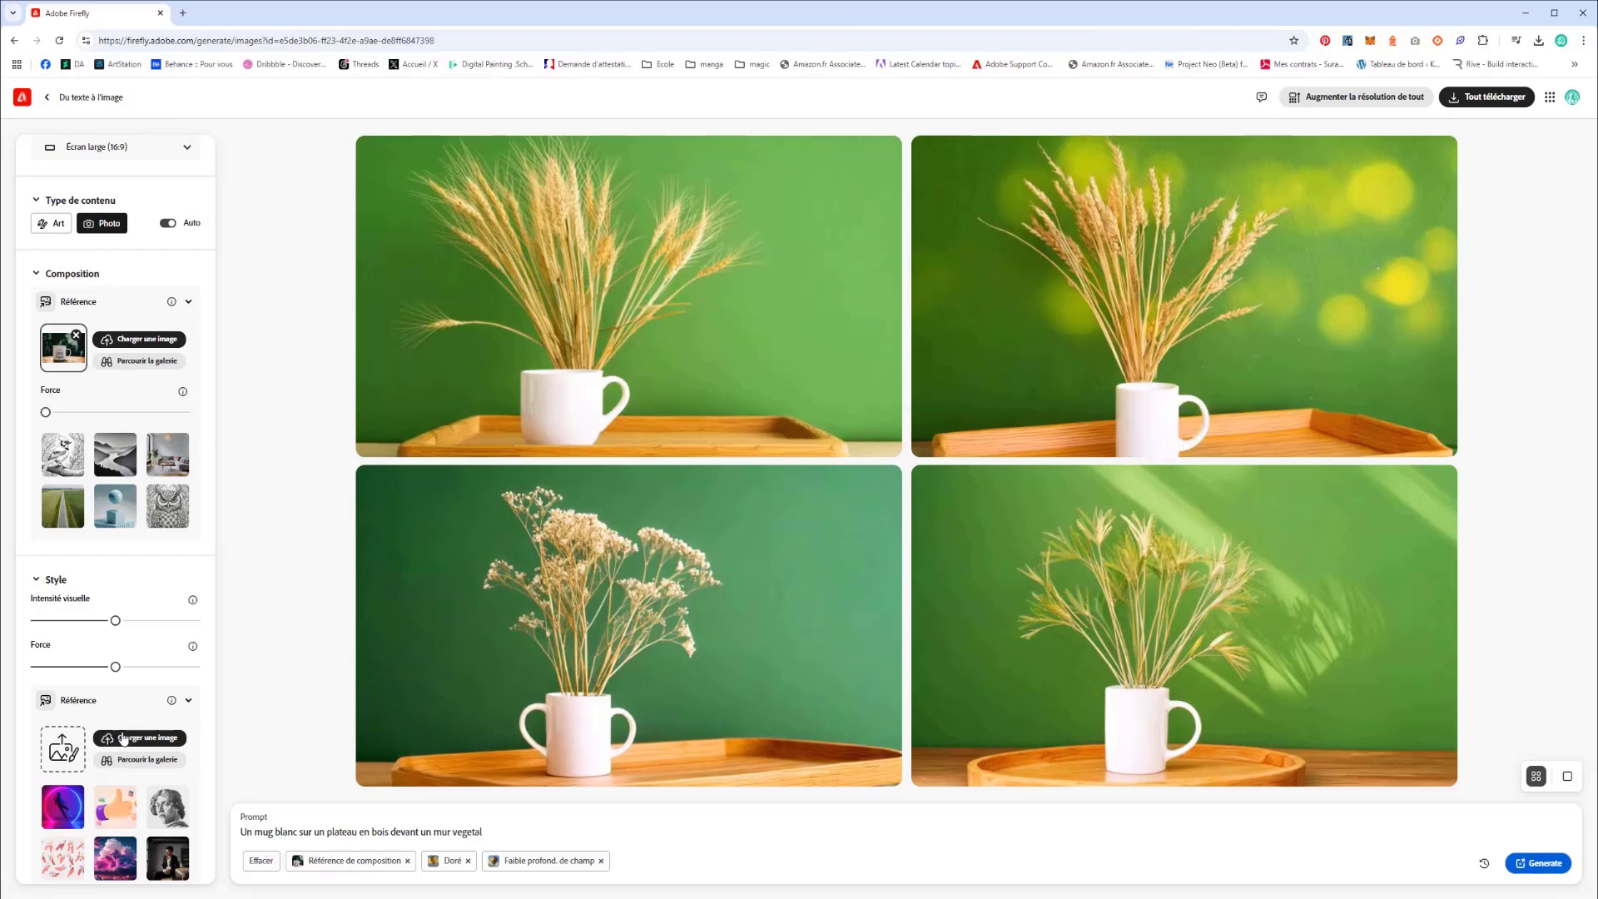
Upload the pexels-nastyasensei vase and coffee cups photo as the style reference and regenerate the images
left_click(123, 739)
left_click(233, 126)
double_click(234, 126)
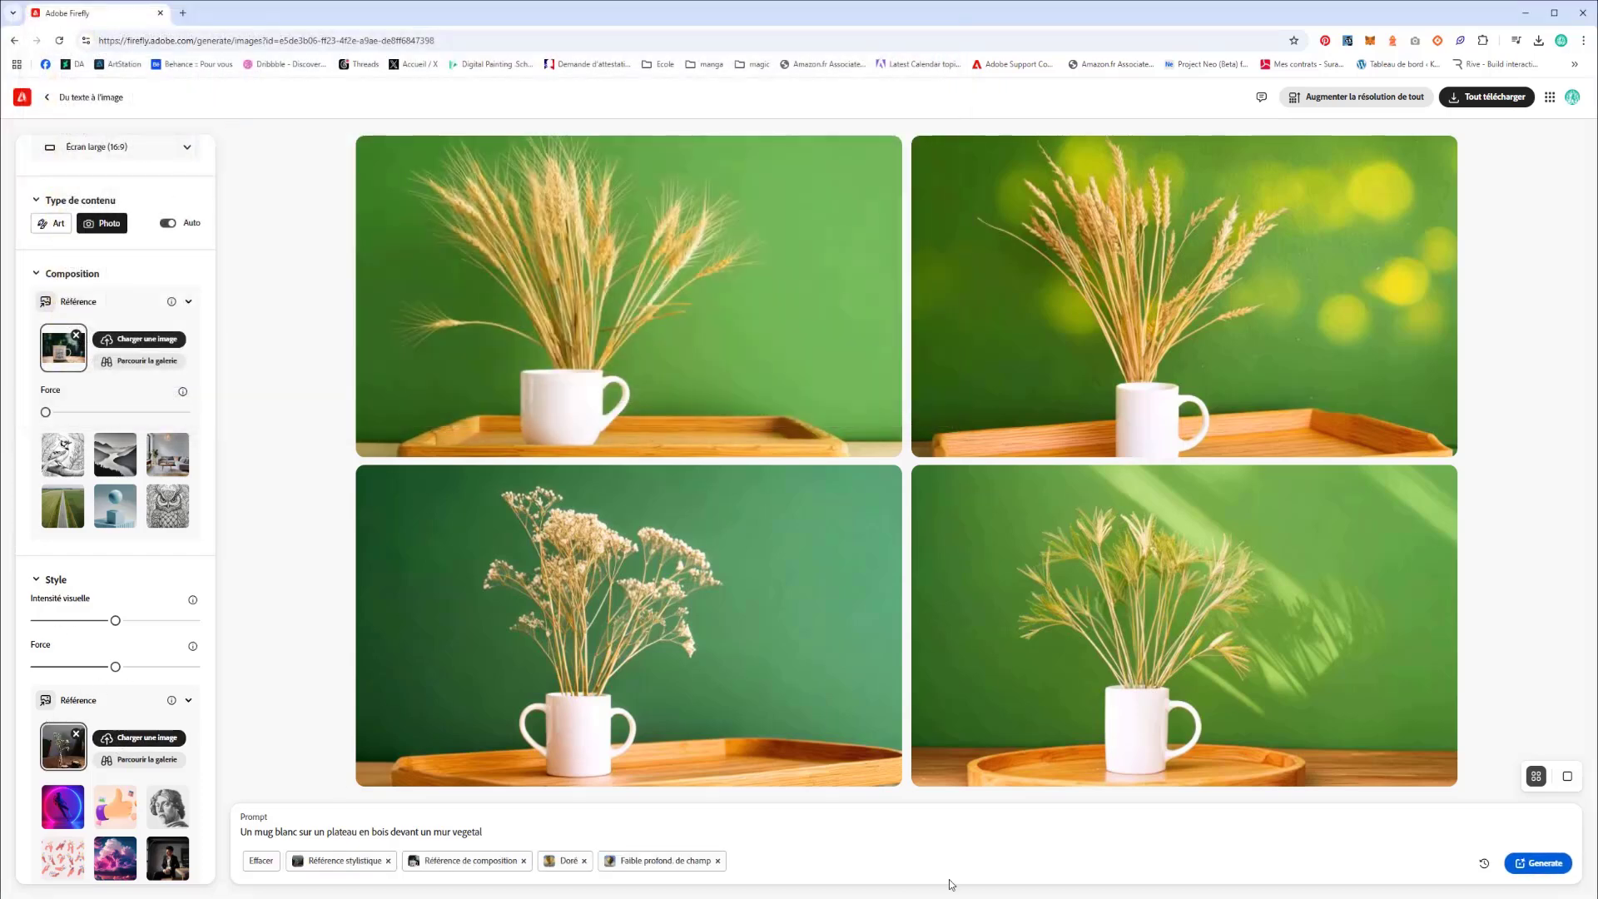
left_click(1541, 862)
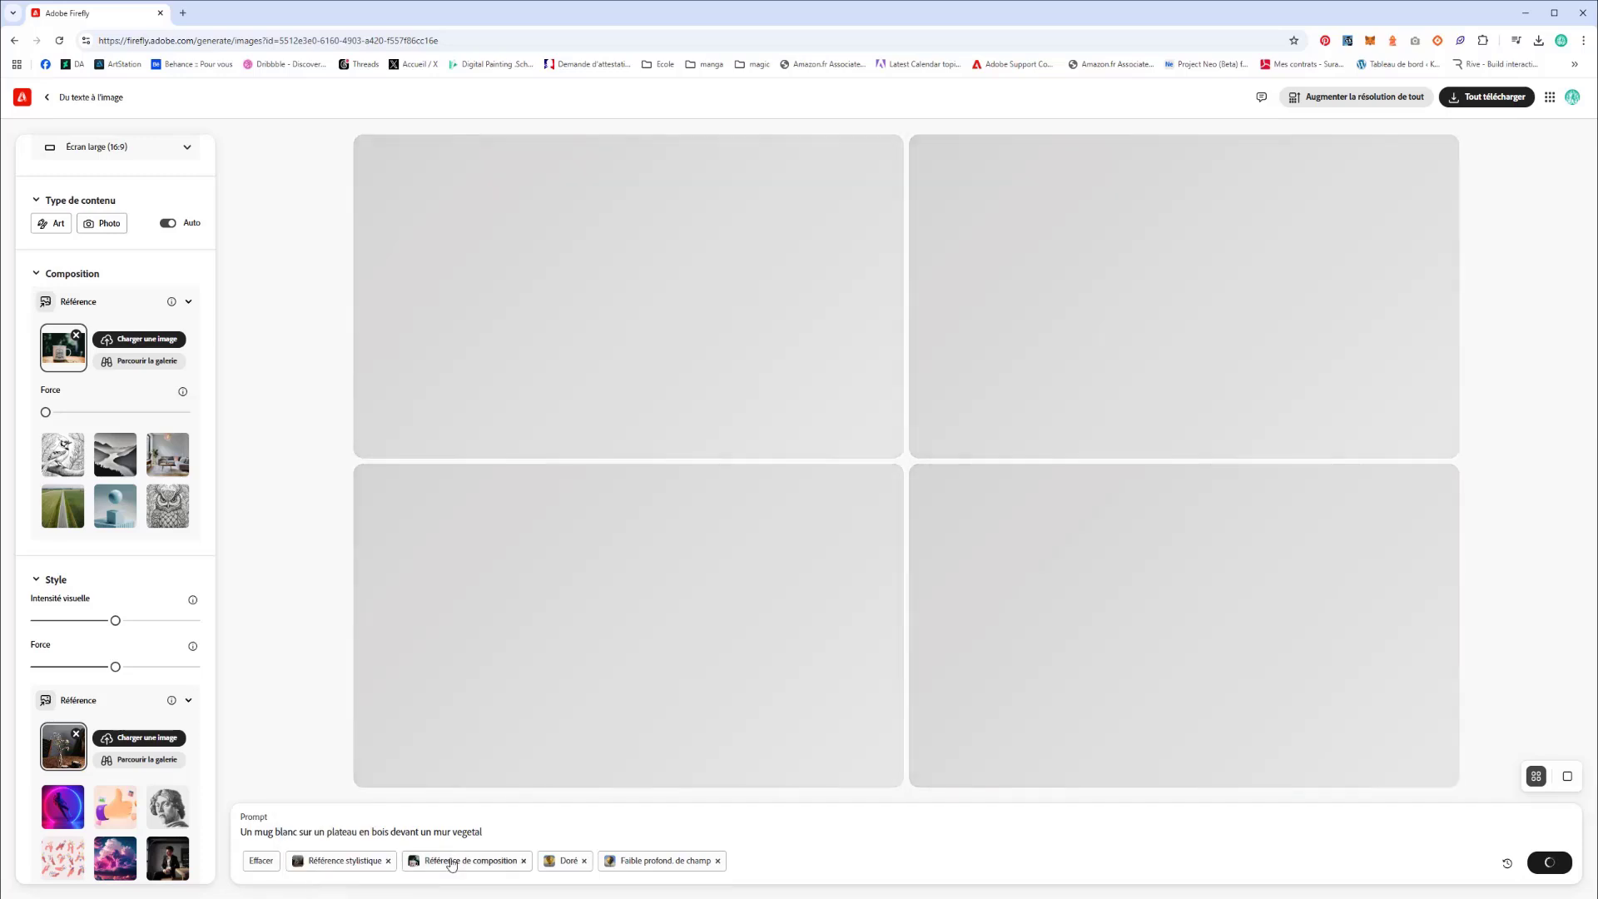
mouse_move(452, 866)
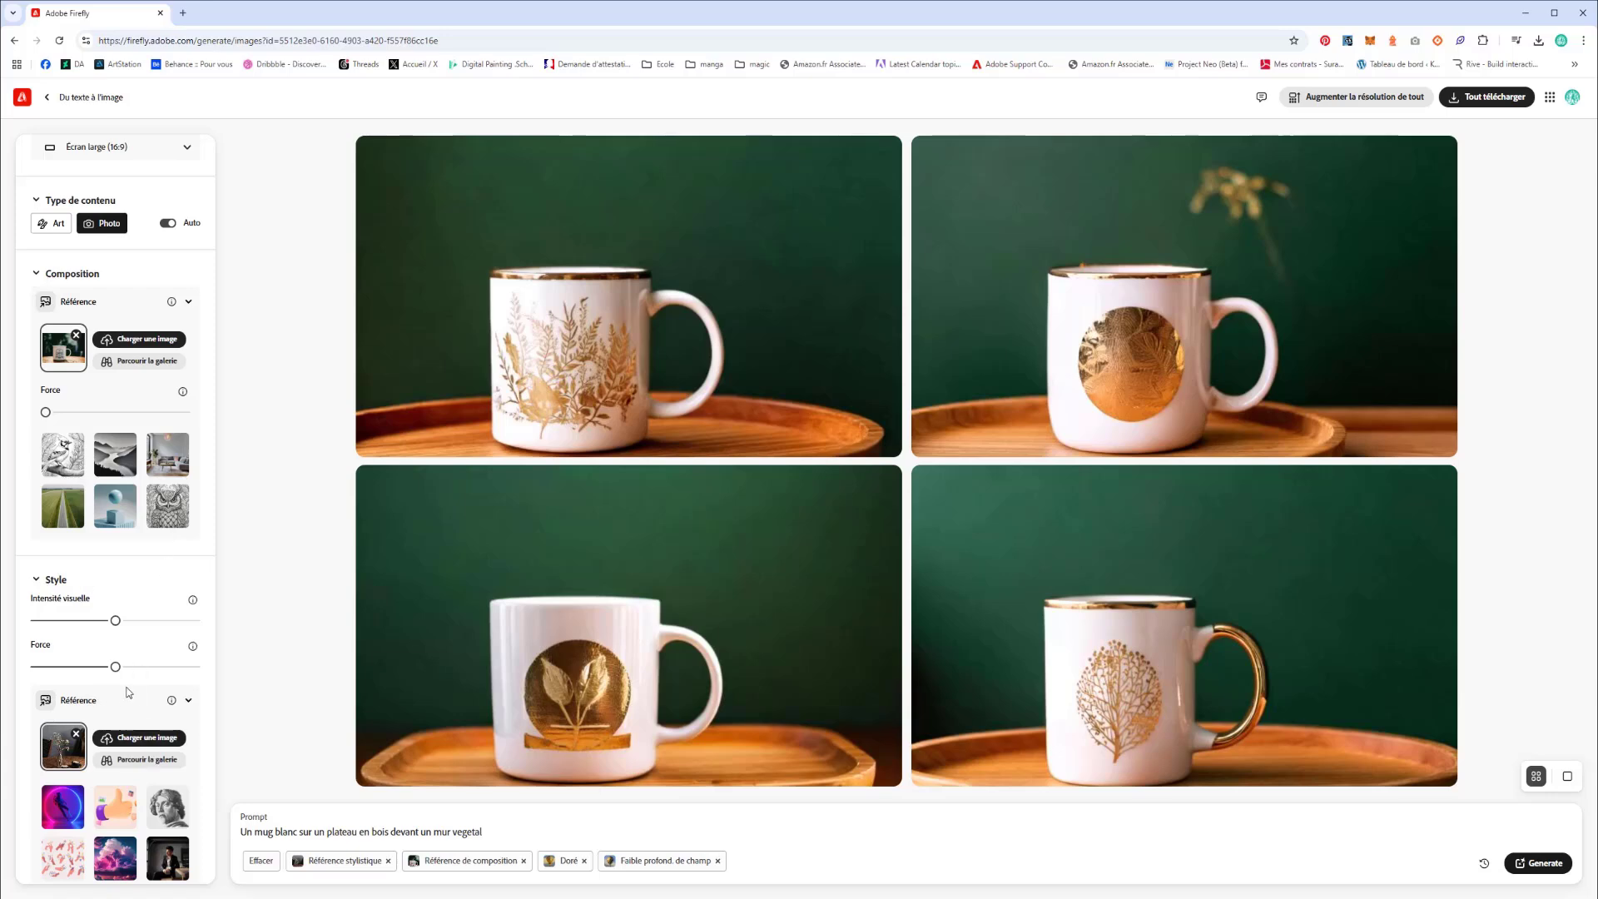
Remove both the style reference and the composition reference images
left_click(76, 735)
left_click(76, 335)
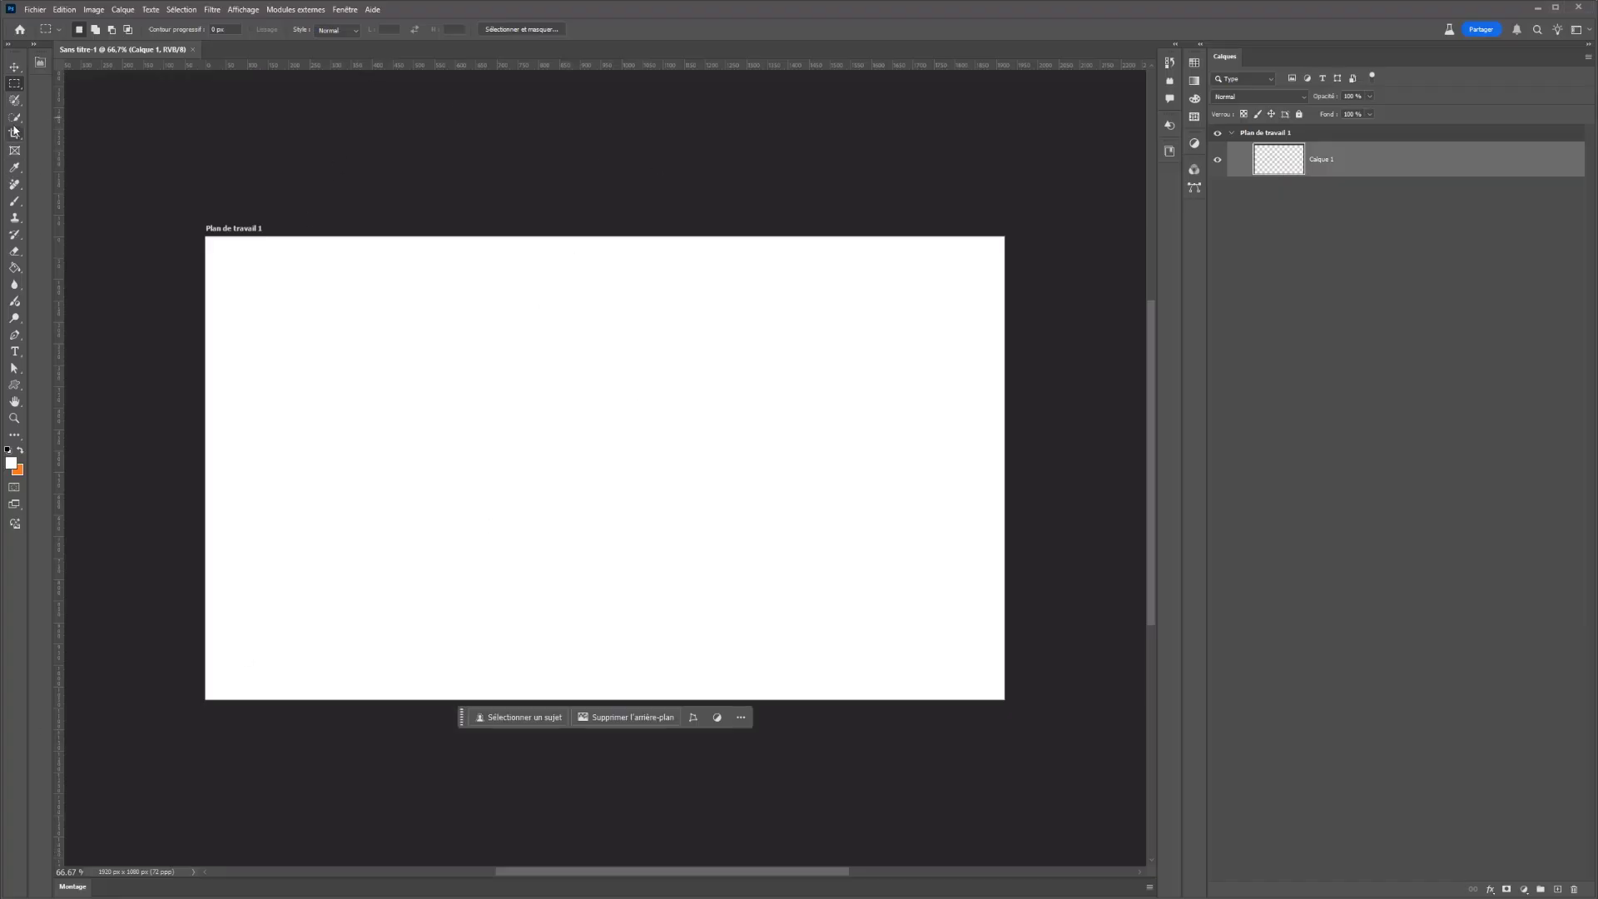
In Photoshop, add a new layer and draw a flat ellipse about 1064 px wide in the lower middle of the artboard
left_click(1559, 889)
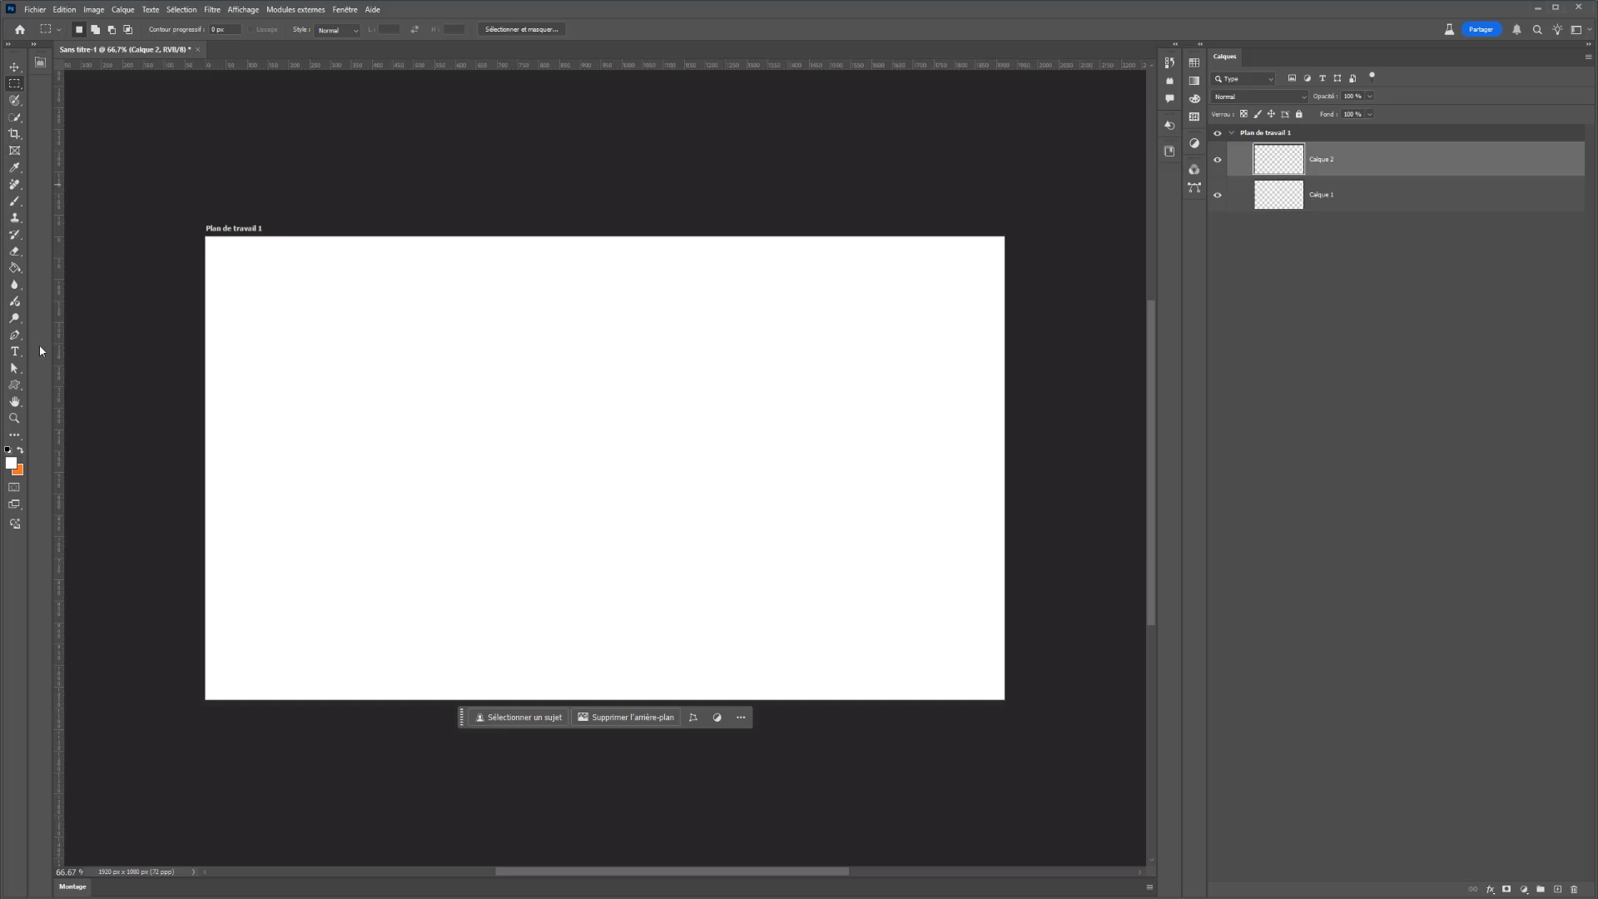
right_click(10, 386)
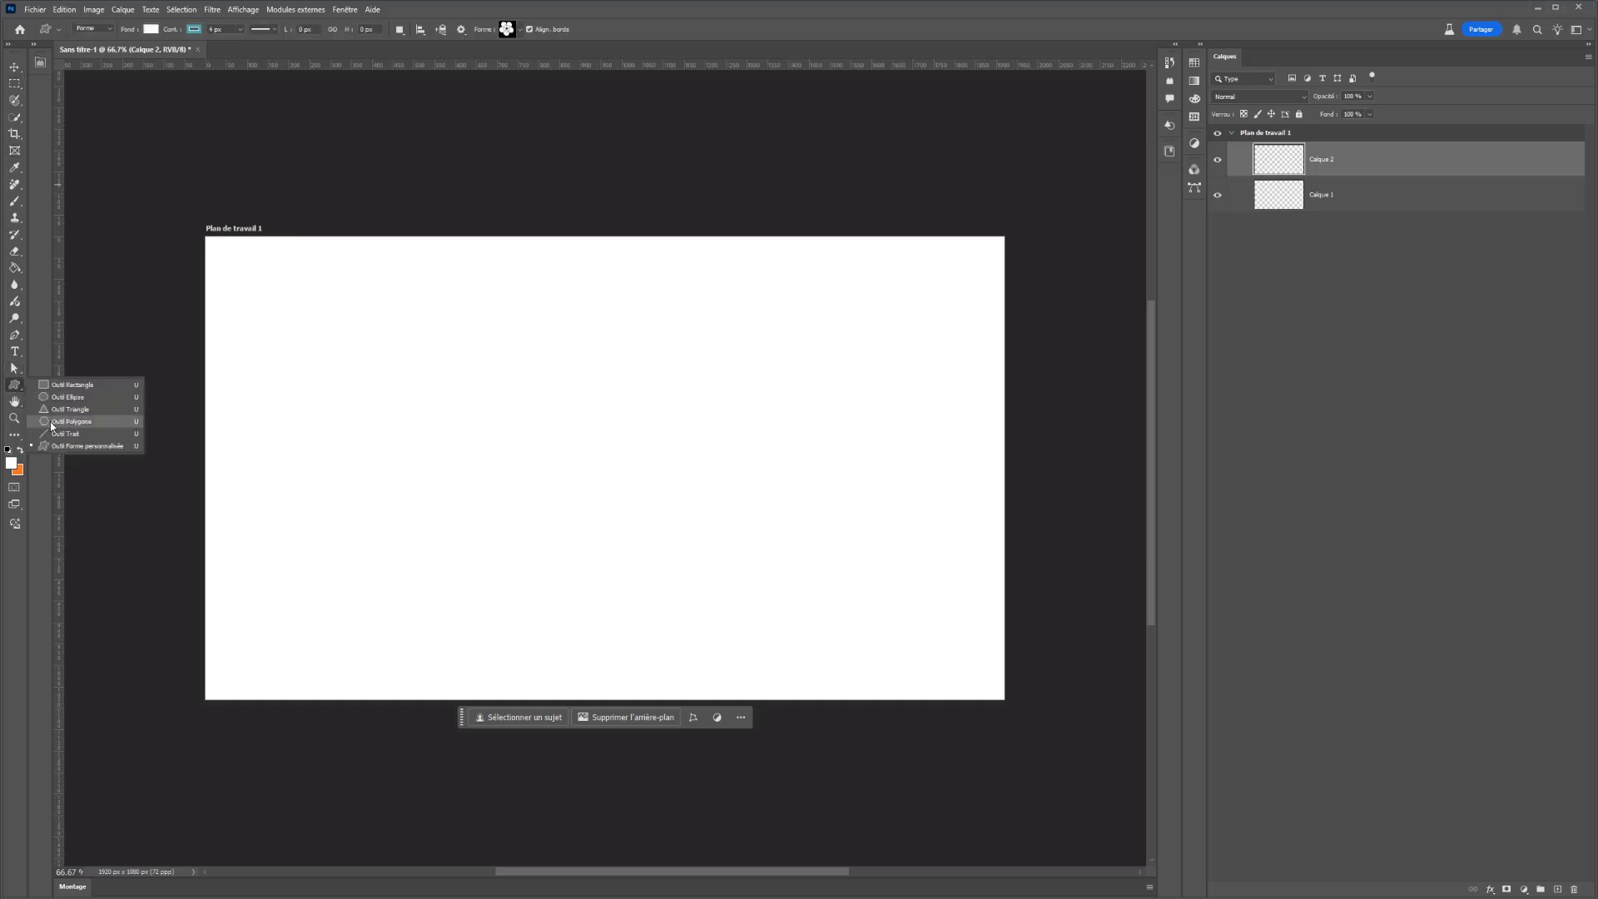
left_click(75, 447)
key("shift+u")
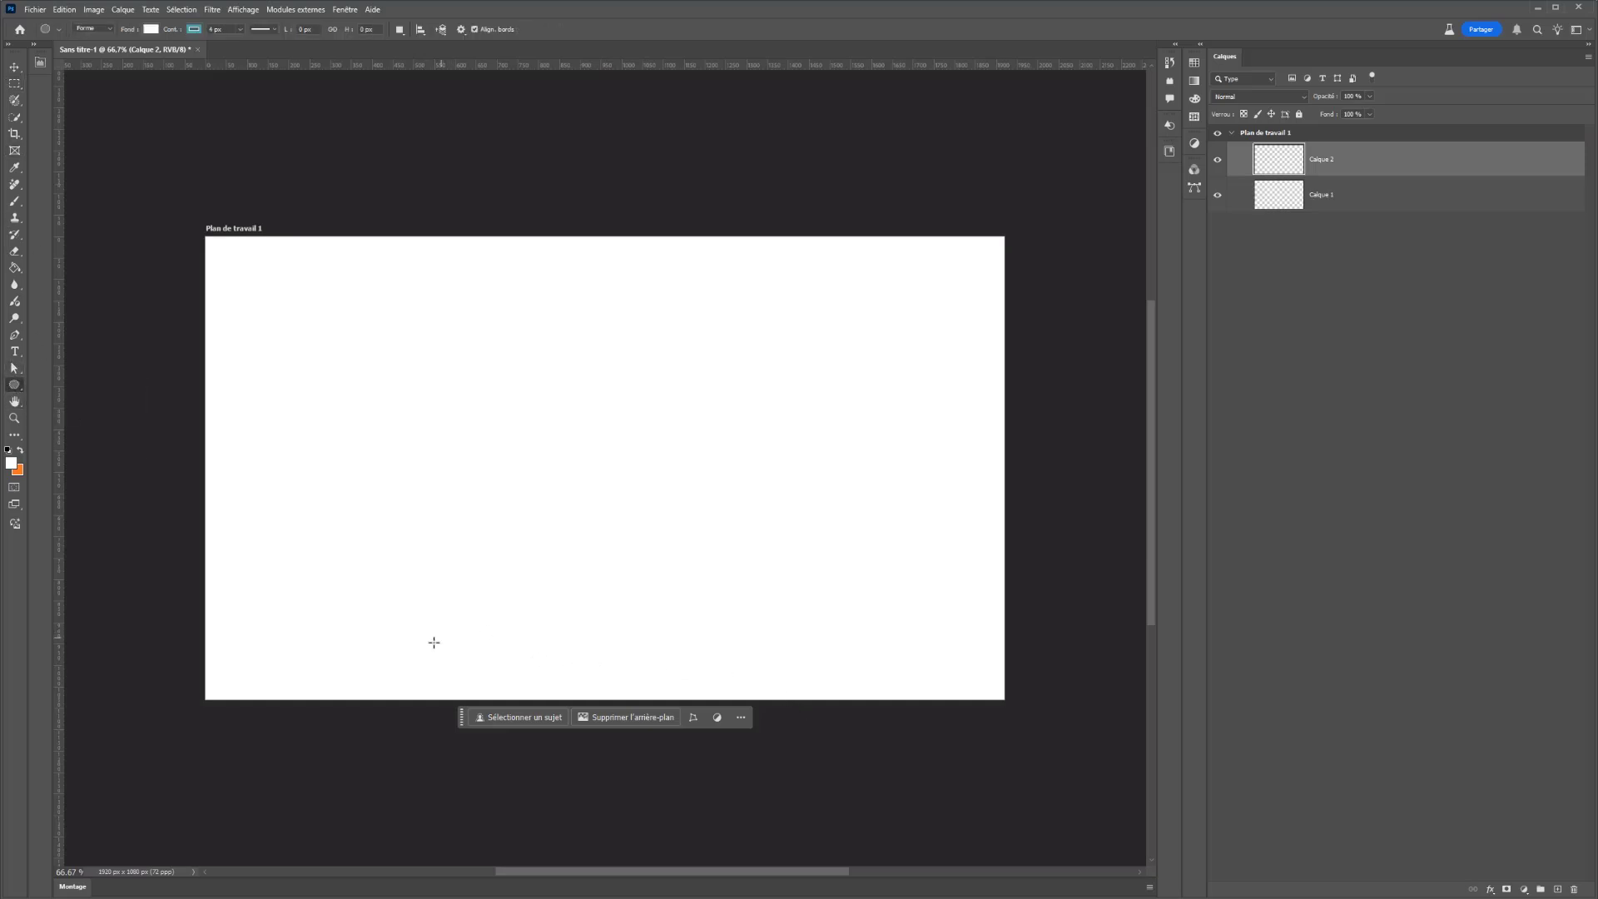
left_click_drag(433, 642, 828, 591)
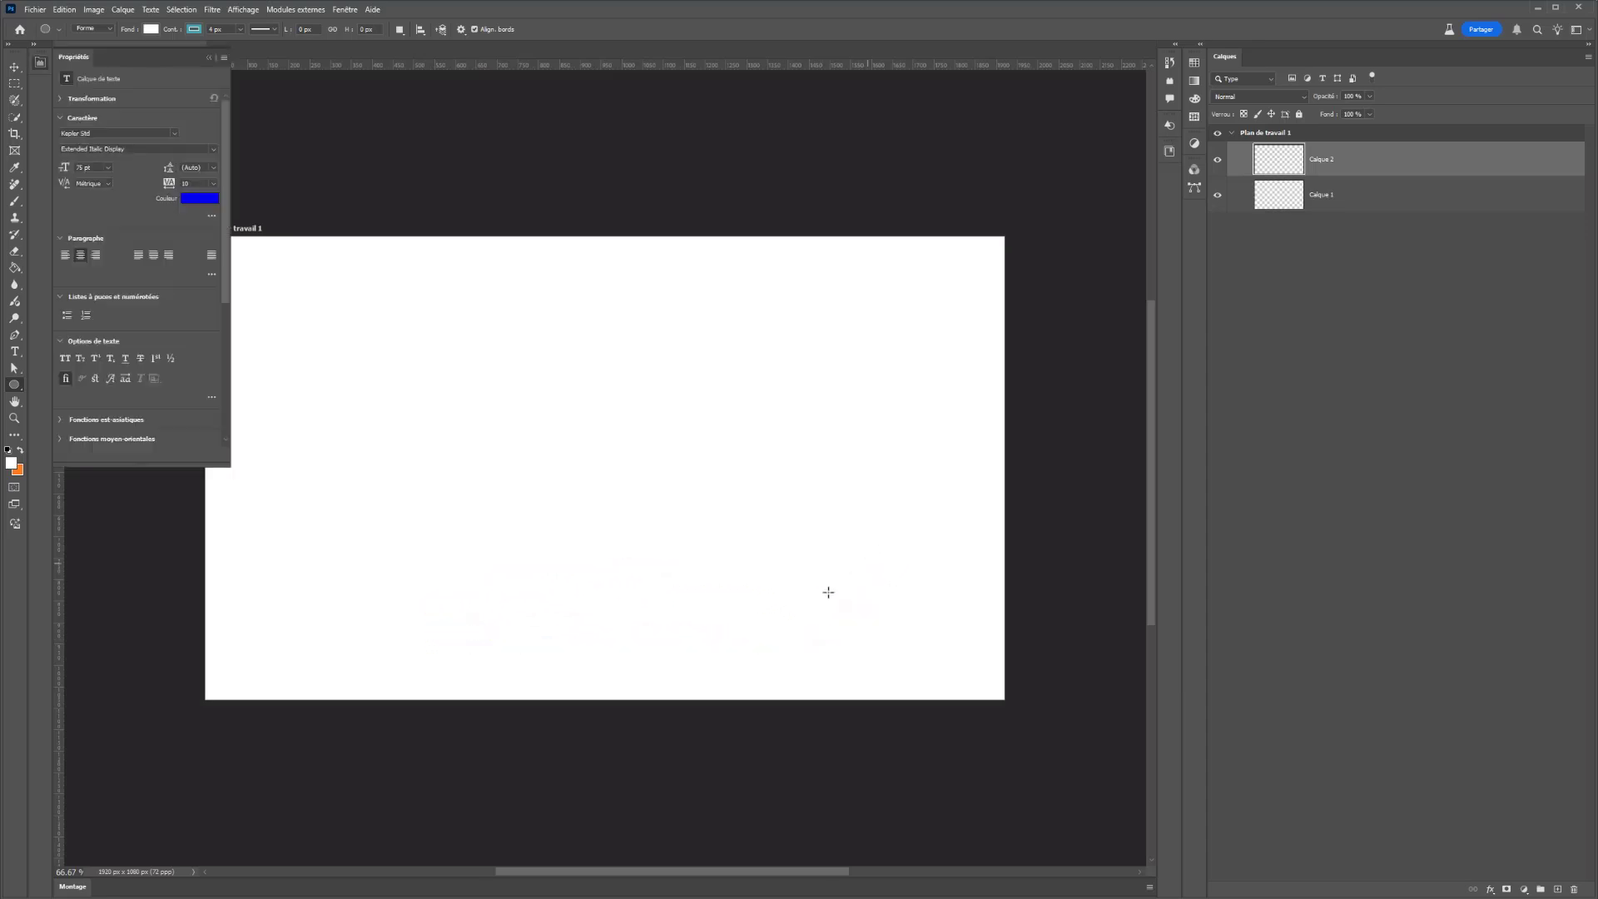
Fill the ellipse with the orange from the recently used colours and collapse its shape properties
left_click(99, 211)
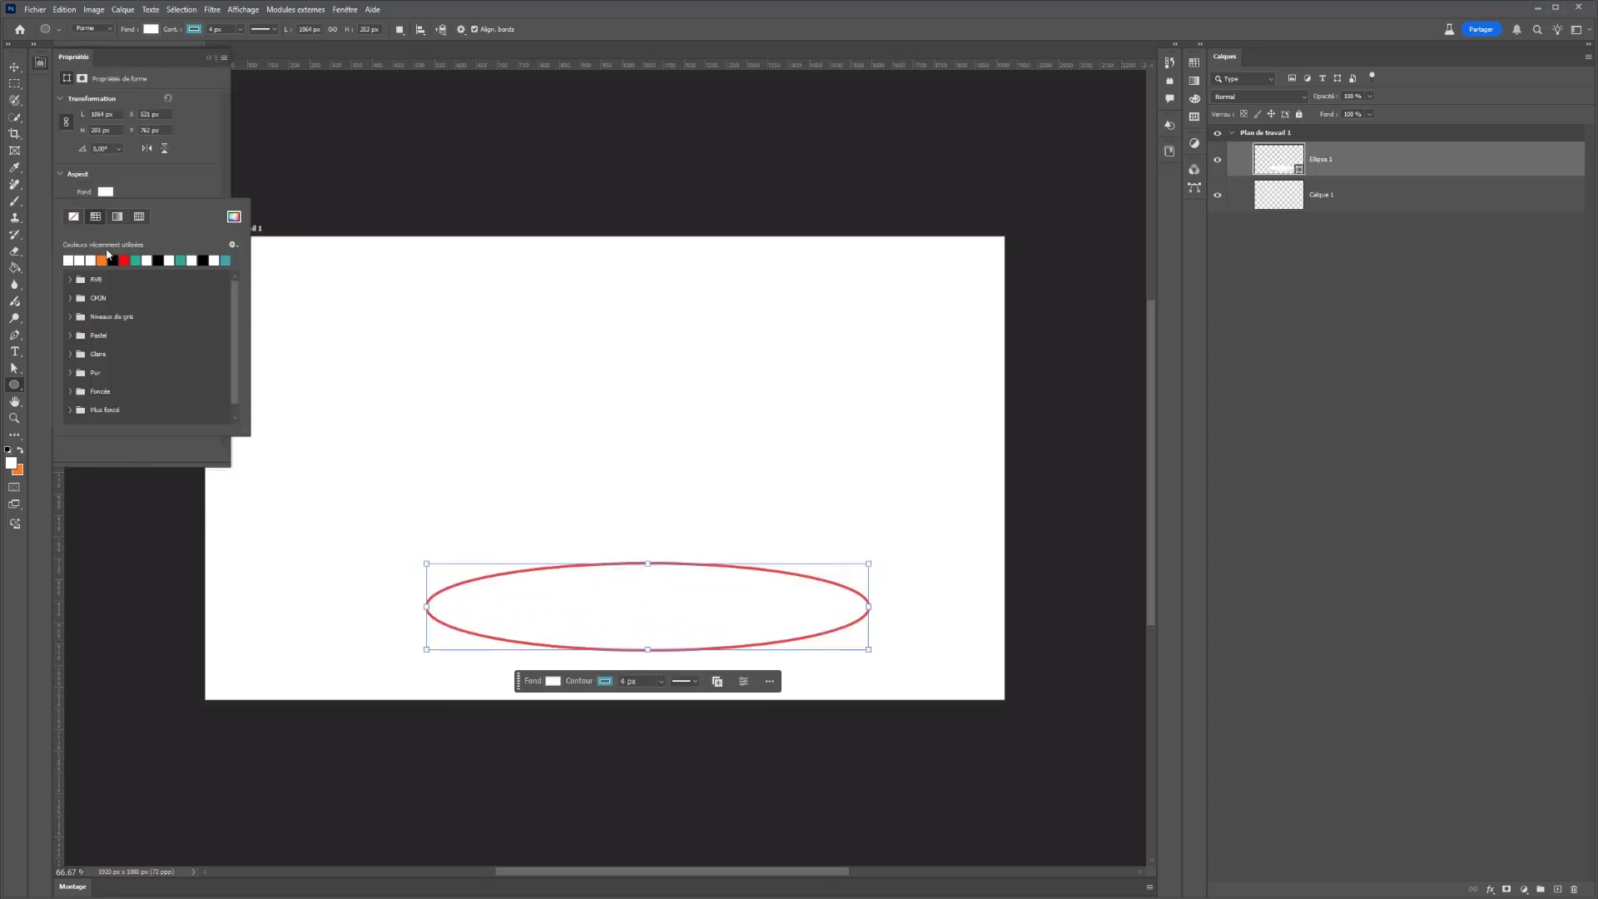
left_click(103, 261)
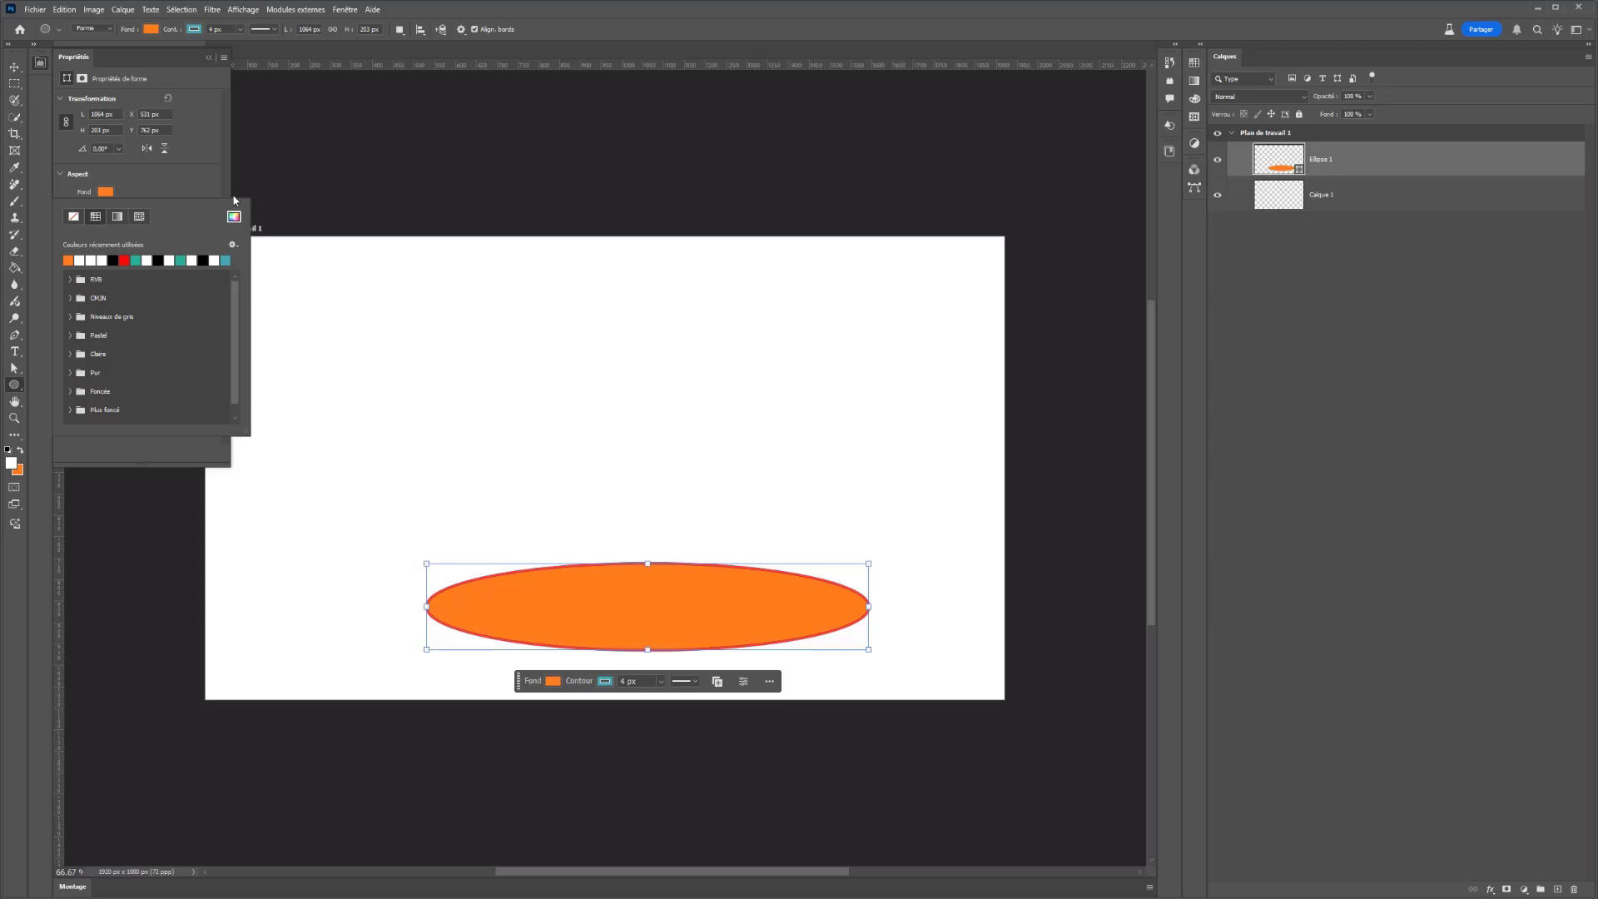
left_click(39, 64)
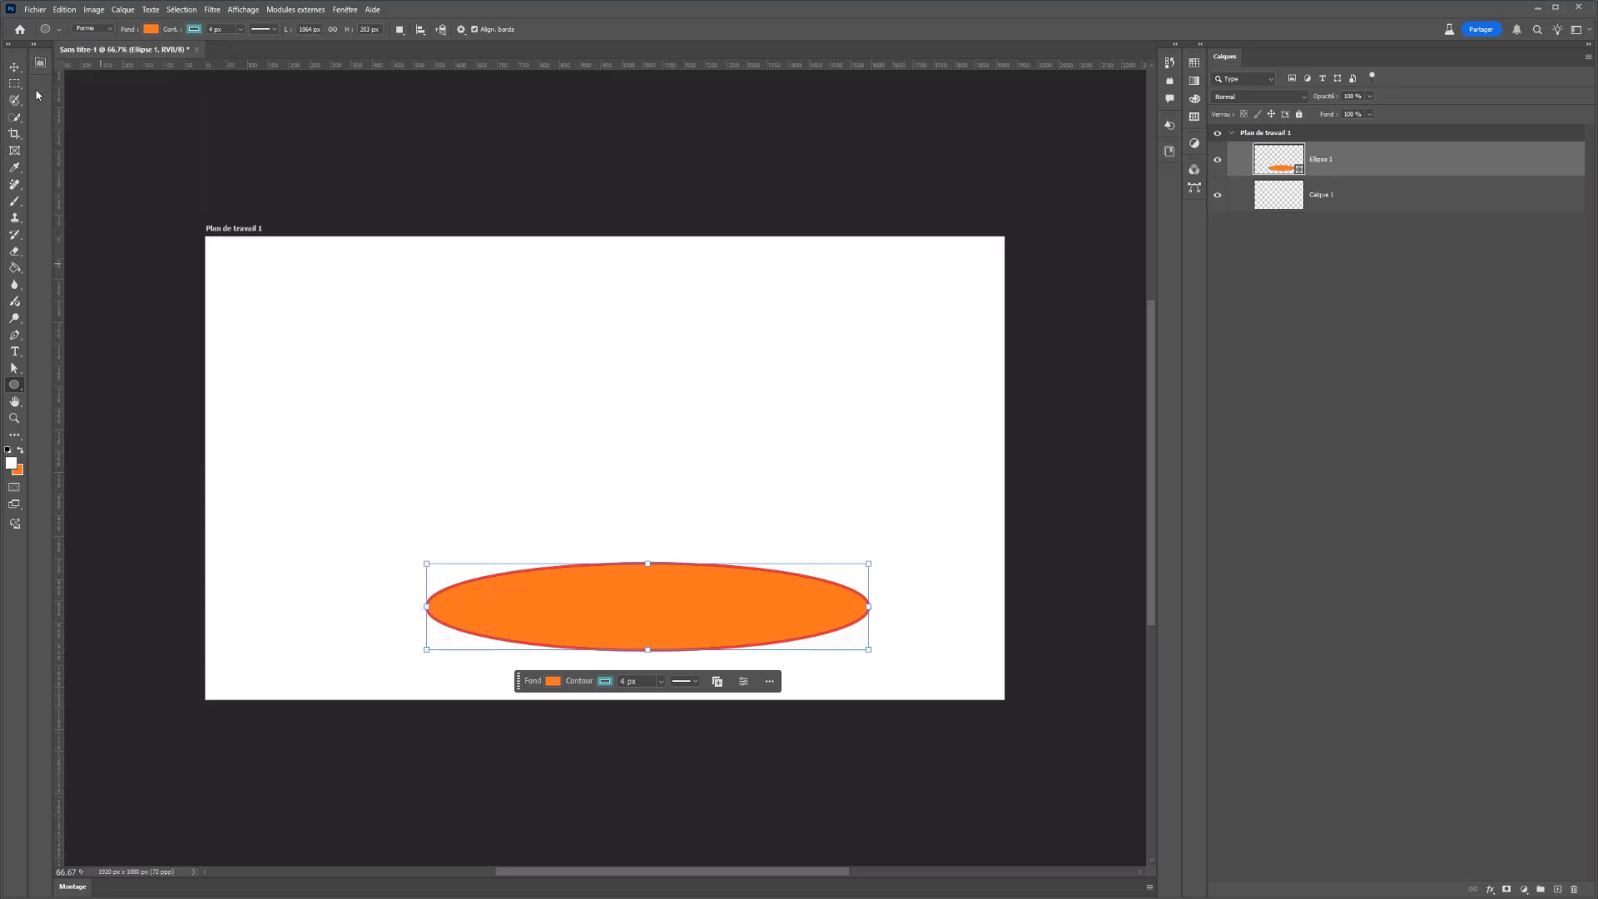
Draw a rectangle about 2264 px wide across the artboard's lower part and move its layer below Calque 1
right_click(12, 388)
left_click(66, 383)
left_click_drag(166, 729, 1107, 526)
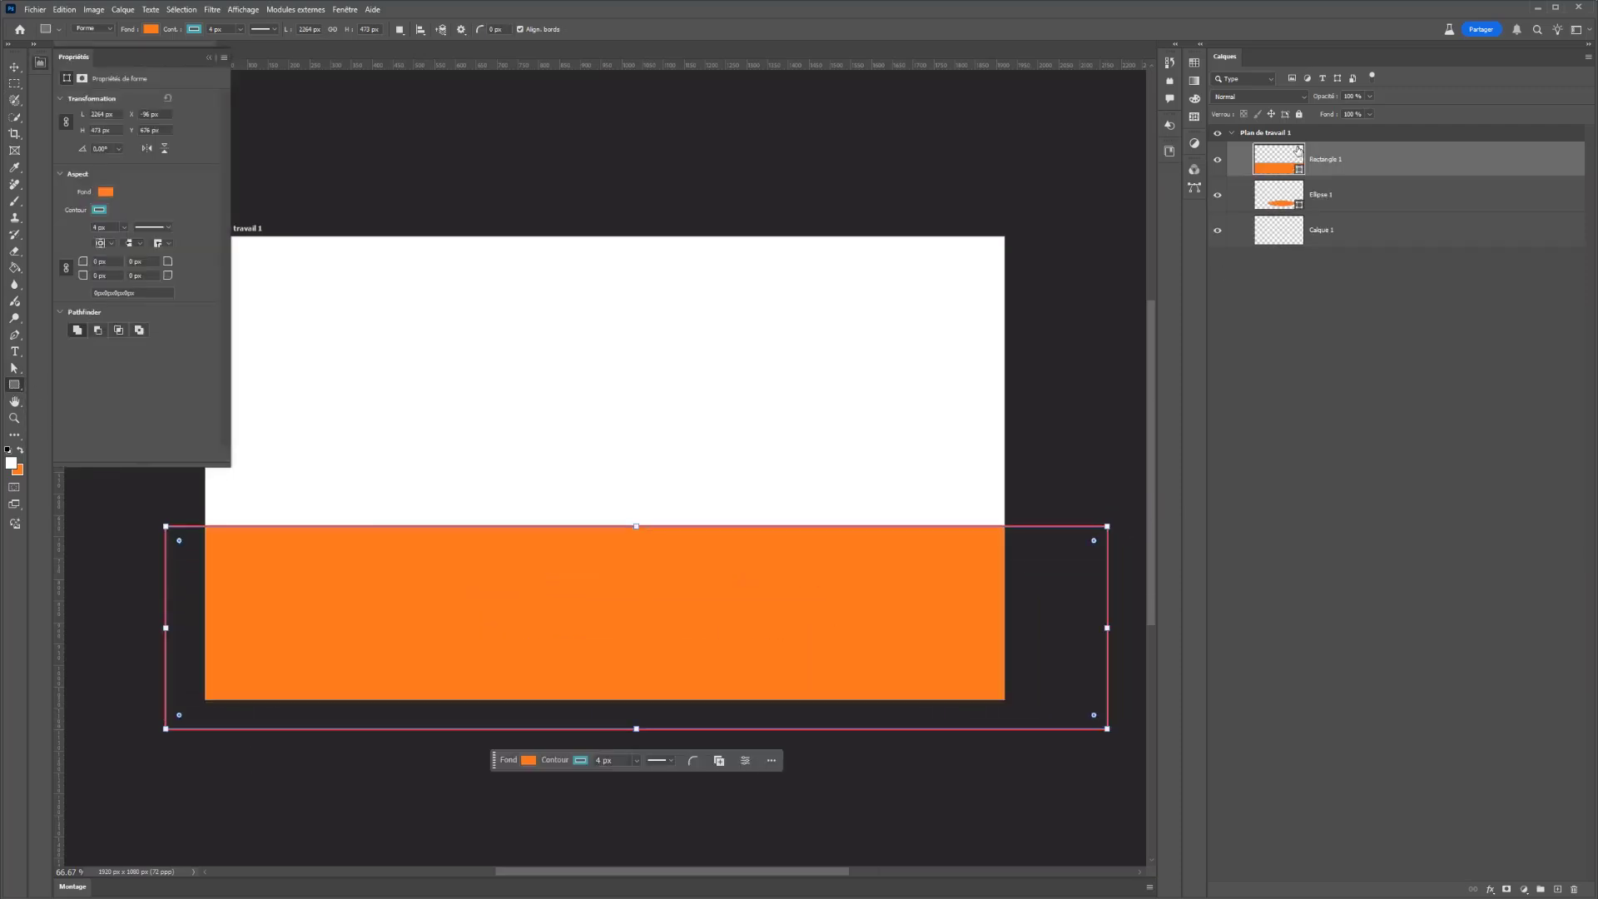
left_click_drag(1303, 156, 1288, 244)
Change the fill of the wide rectangle in the artboard's lower part to a muted brown
double_click(1271, 241)
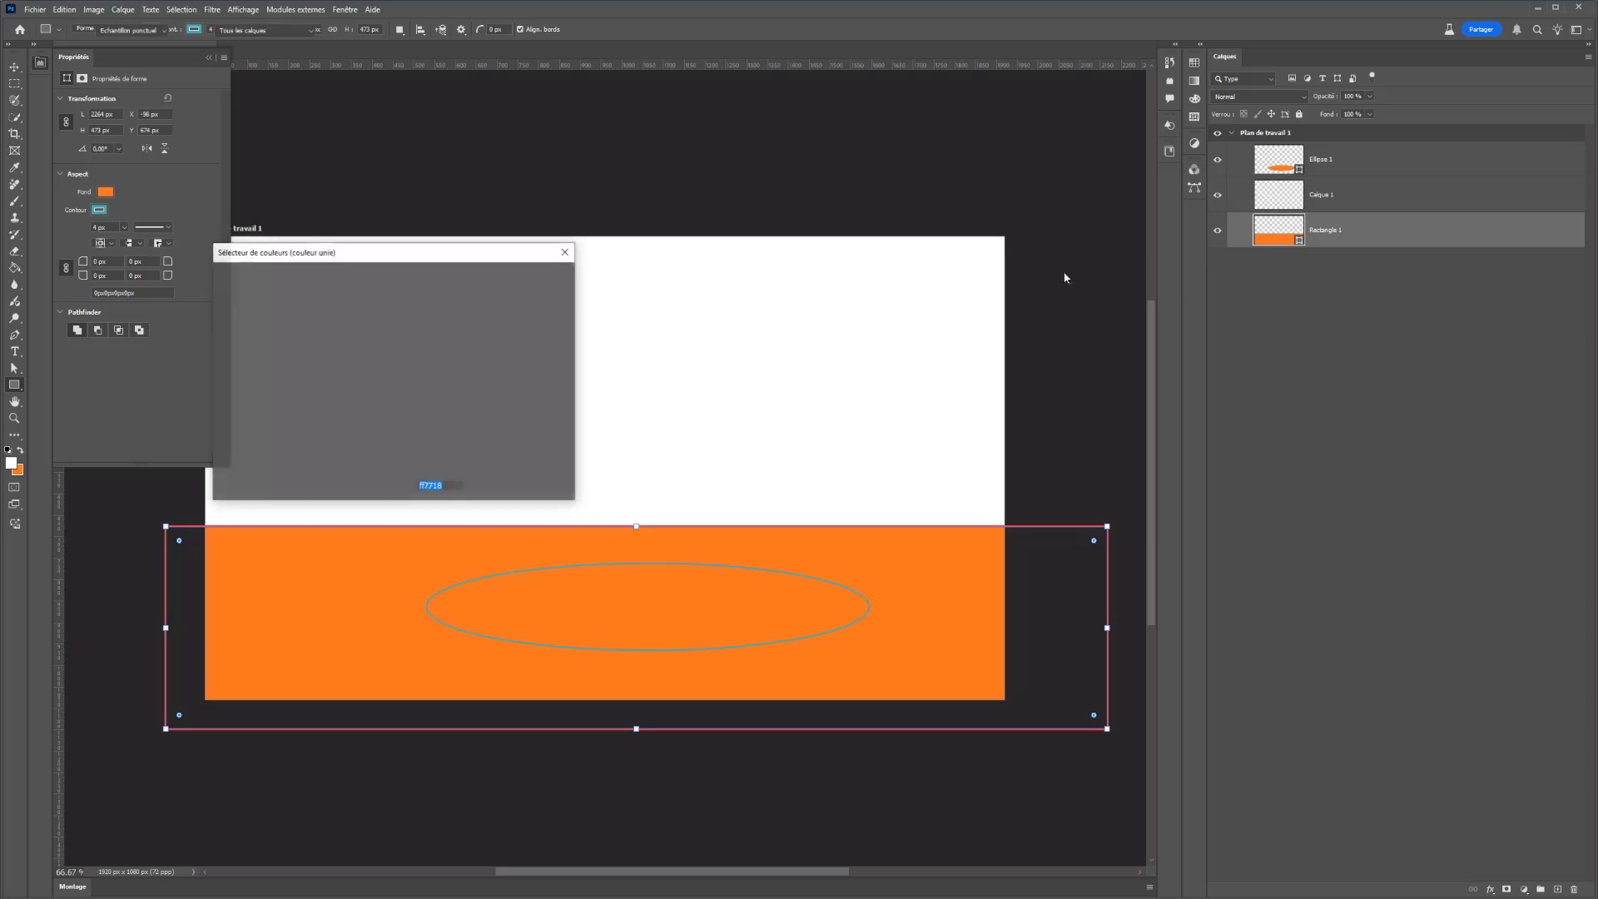
left_click(391, 375)
left_click_drag(342, 376, 271, 399)
mouse_move(393, 358)
left_mouse_down()
mouse_move(392, 441)
mouse_move(392, 421)
left_mouse_up()
mouse_move(329, 366)
left_mouse_down()
mouse_move(314, 329)
mouse_move(290, 371)
left_mouse_up()
left_click(394, 433)
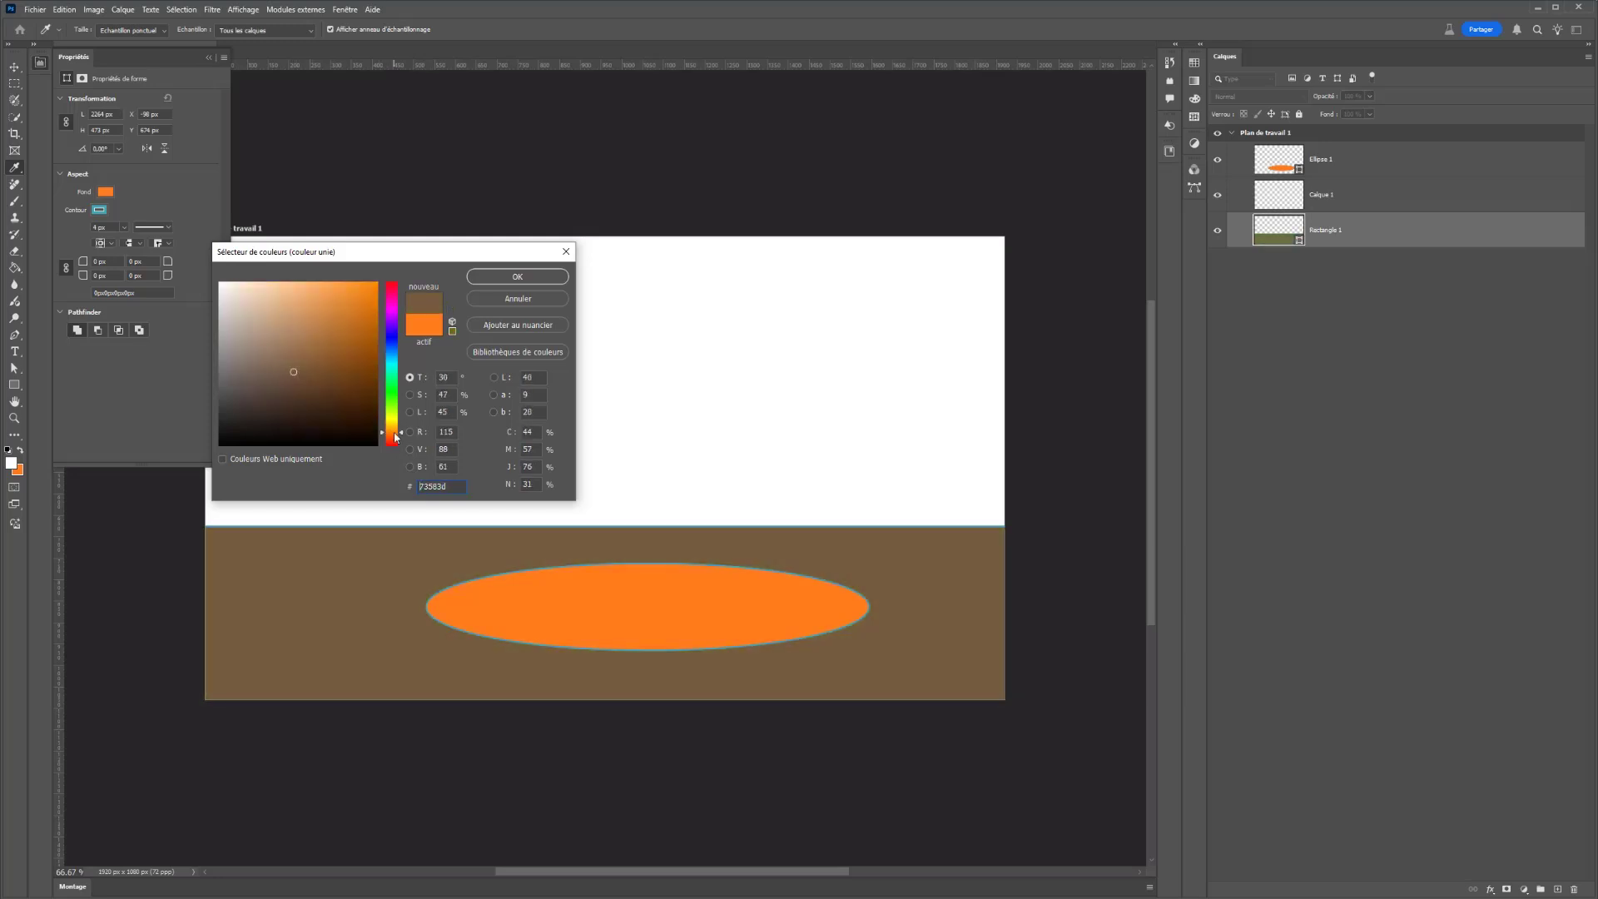
left_click(516, 277)
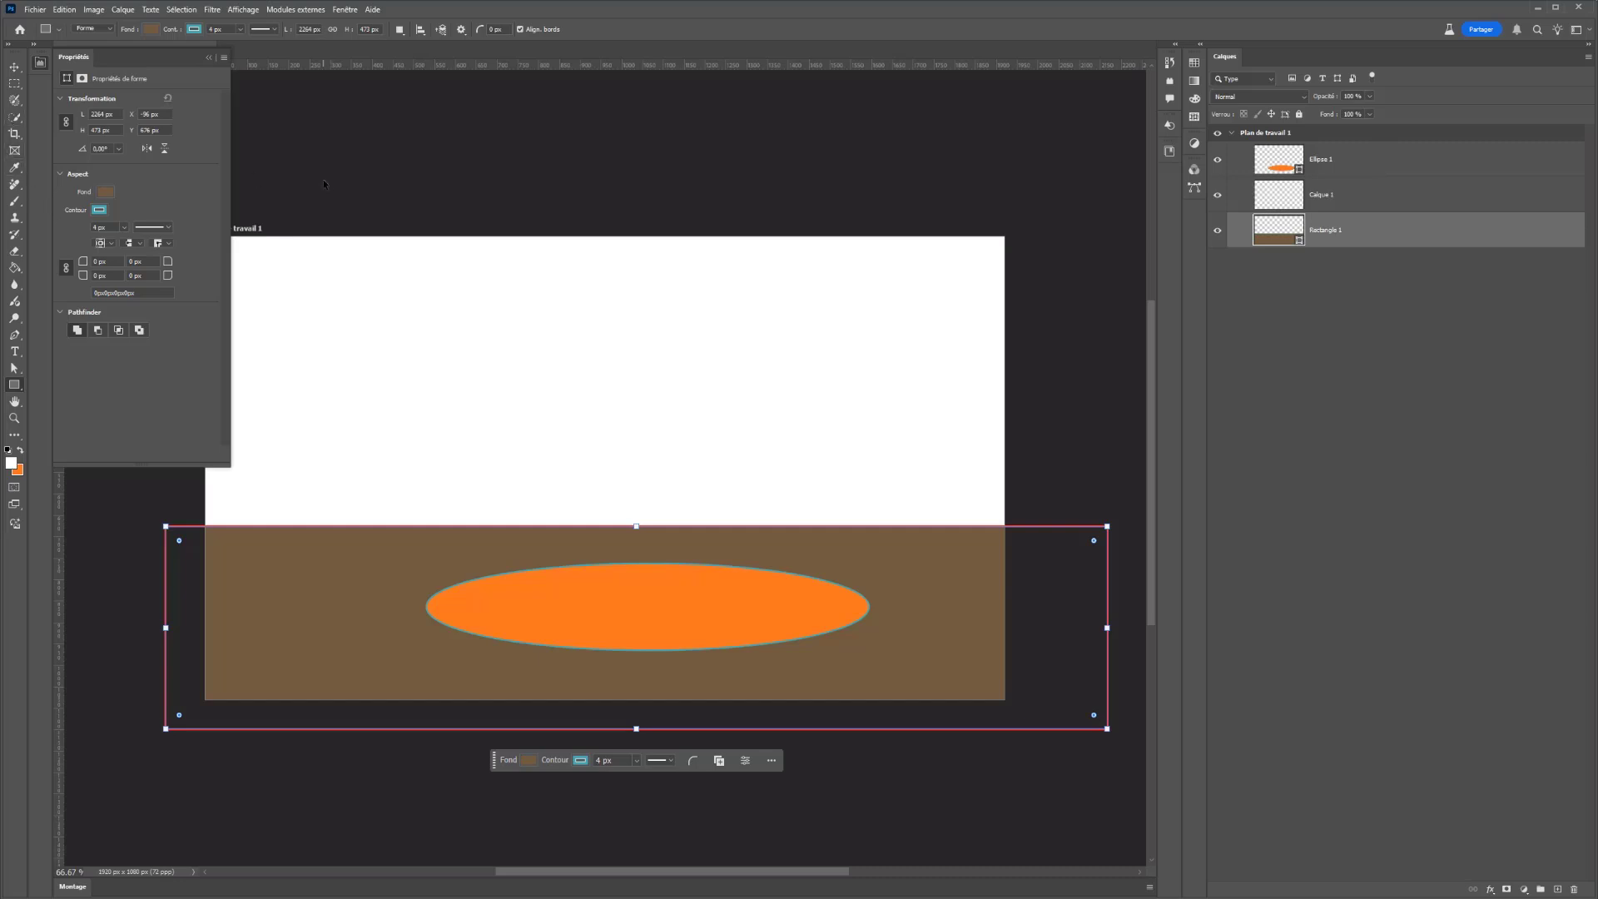
Duplicate the brown rectangle layer and stretch the original rectangle upward until it covers the whole artboard
key("ctrl+j")
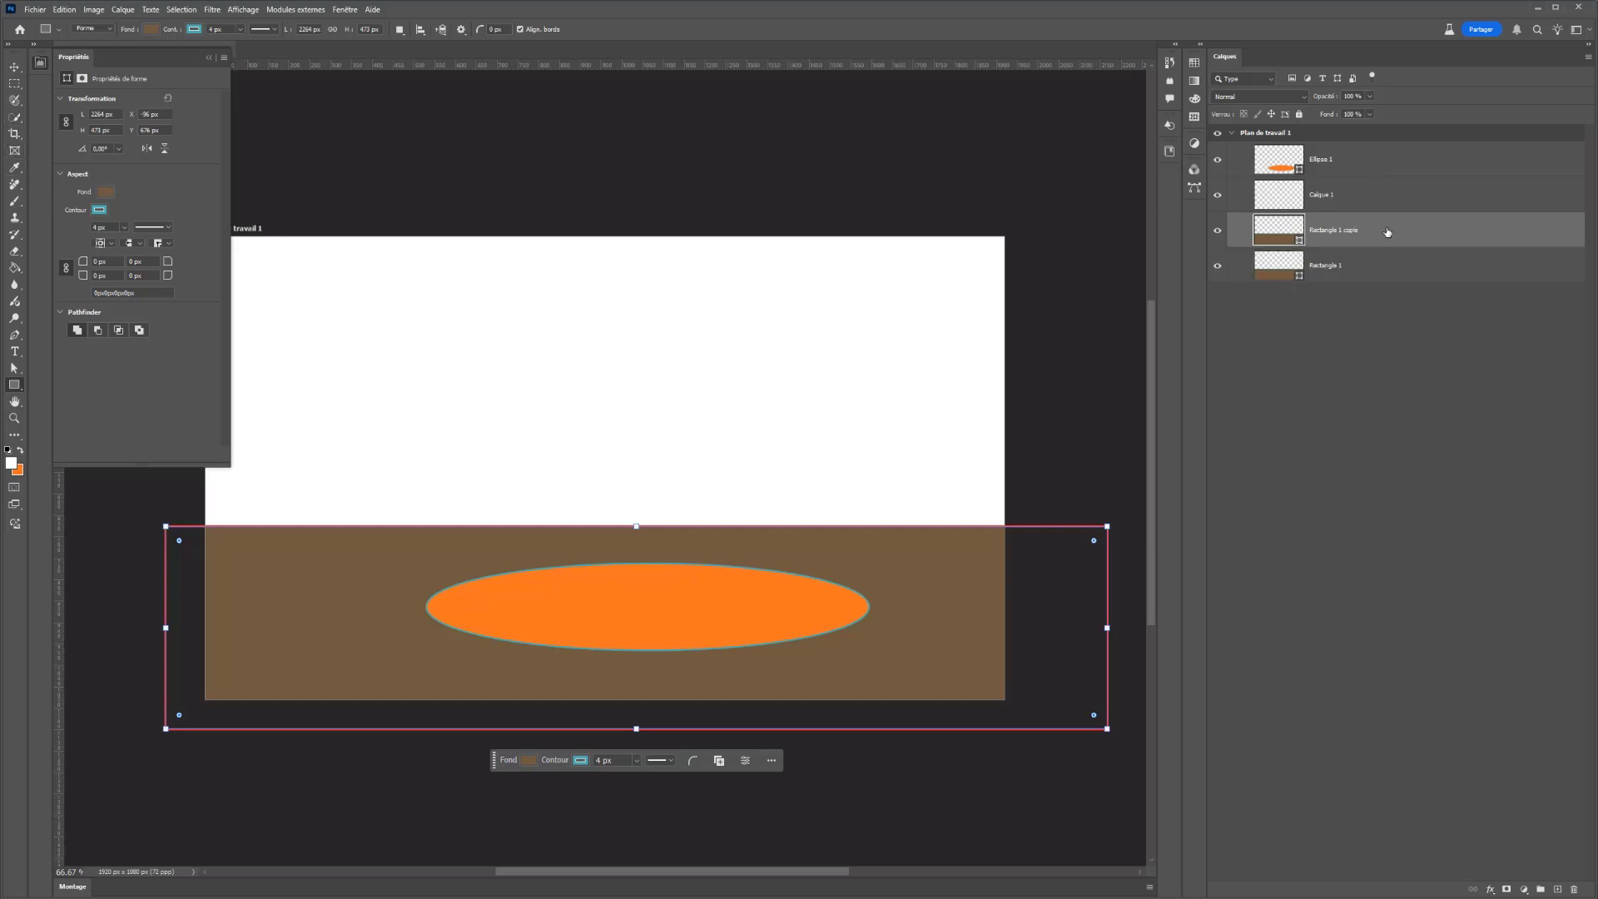
left_click(1359, 275)
left_click_drag(636, 526, 636, 214)
Change the fill of the stretched background rectangle to a medium green
double_click(1274, 276)
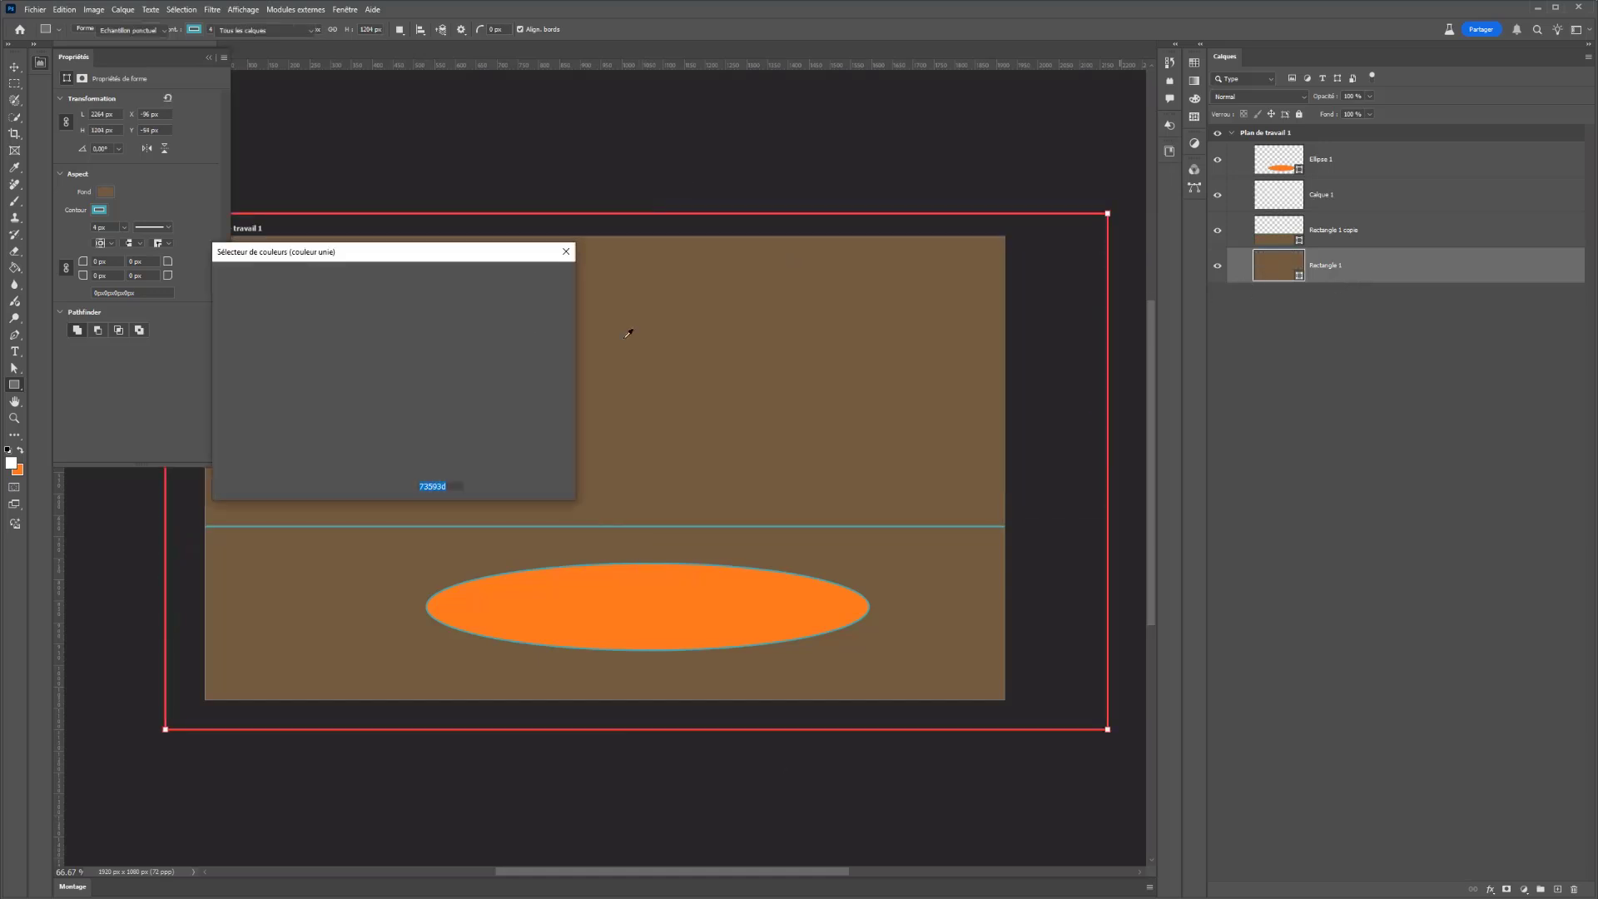
left_click(392, 379)
left_click(333, 337)
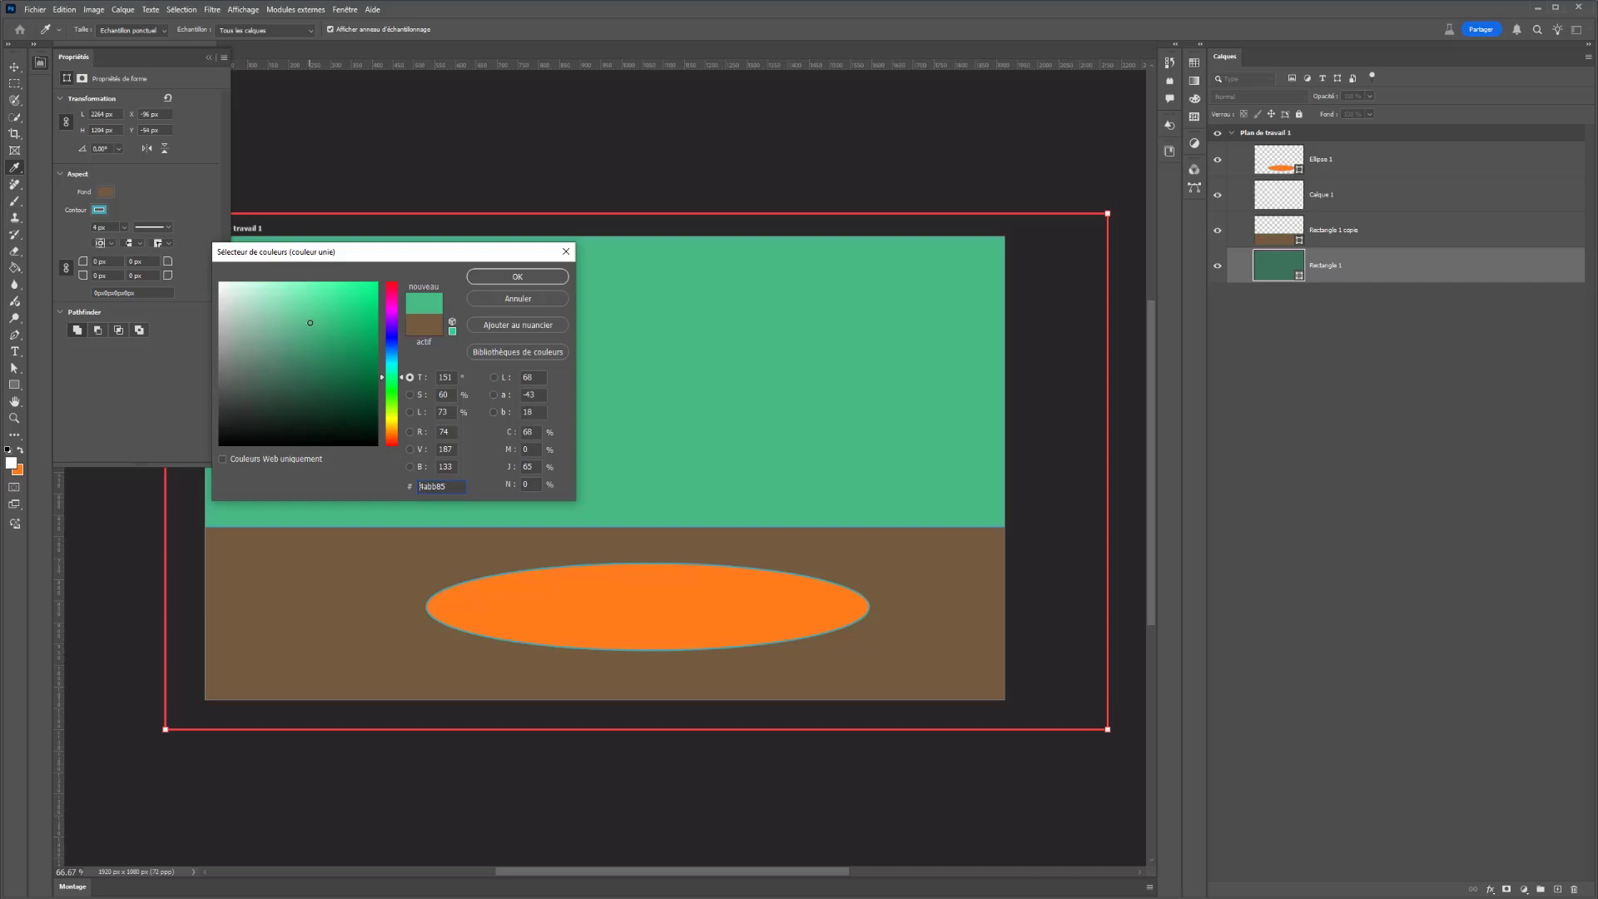
left_click(485, 278)
Draw an upright rectangle about 235 px wide rising from the ellipse's middle, on top of the ellipse layer, and fill it white
left_click(14, 84)
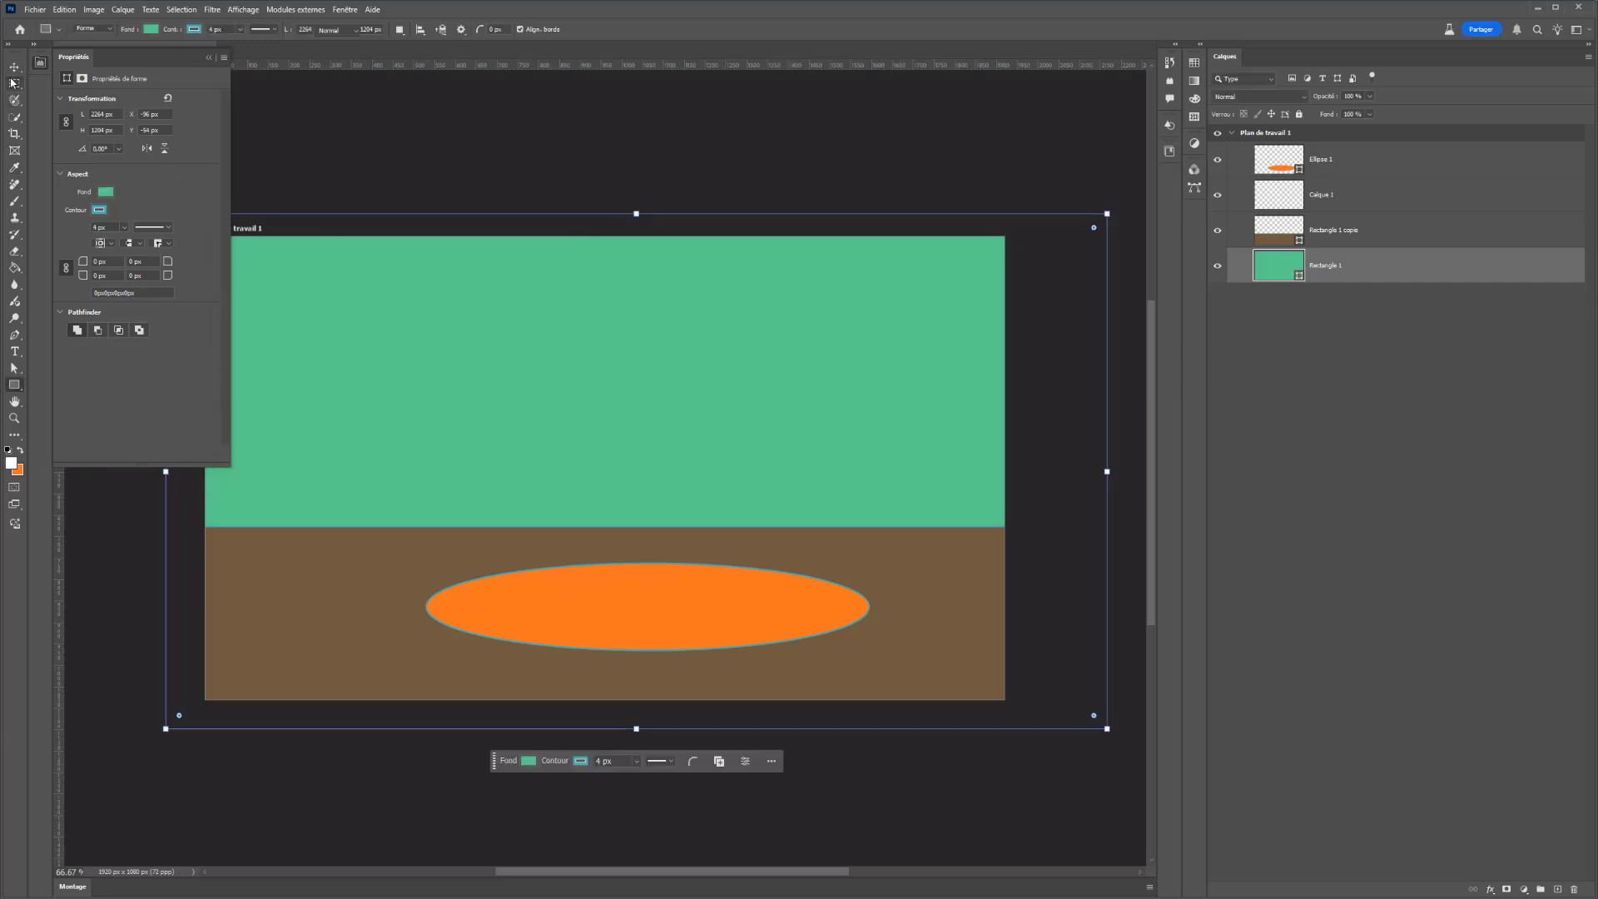
left_click(14, 387)
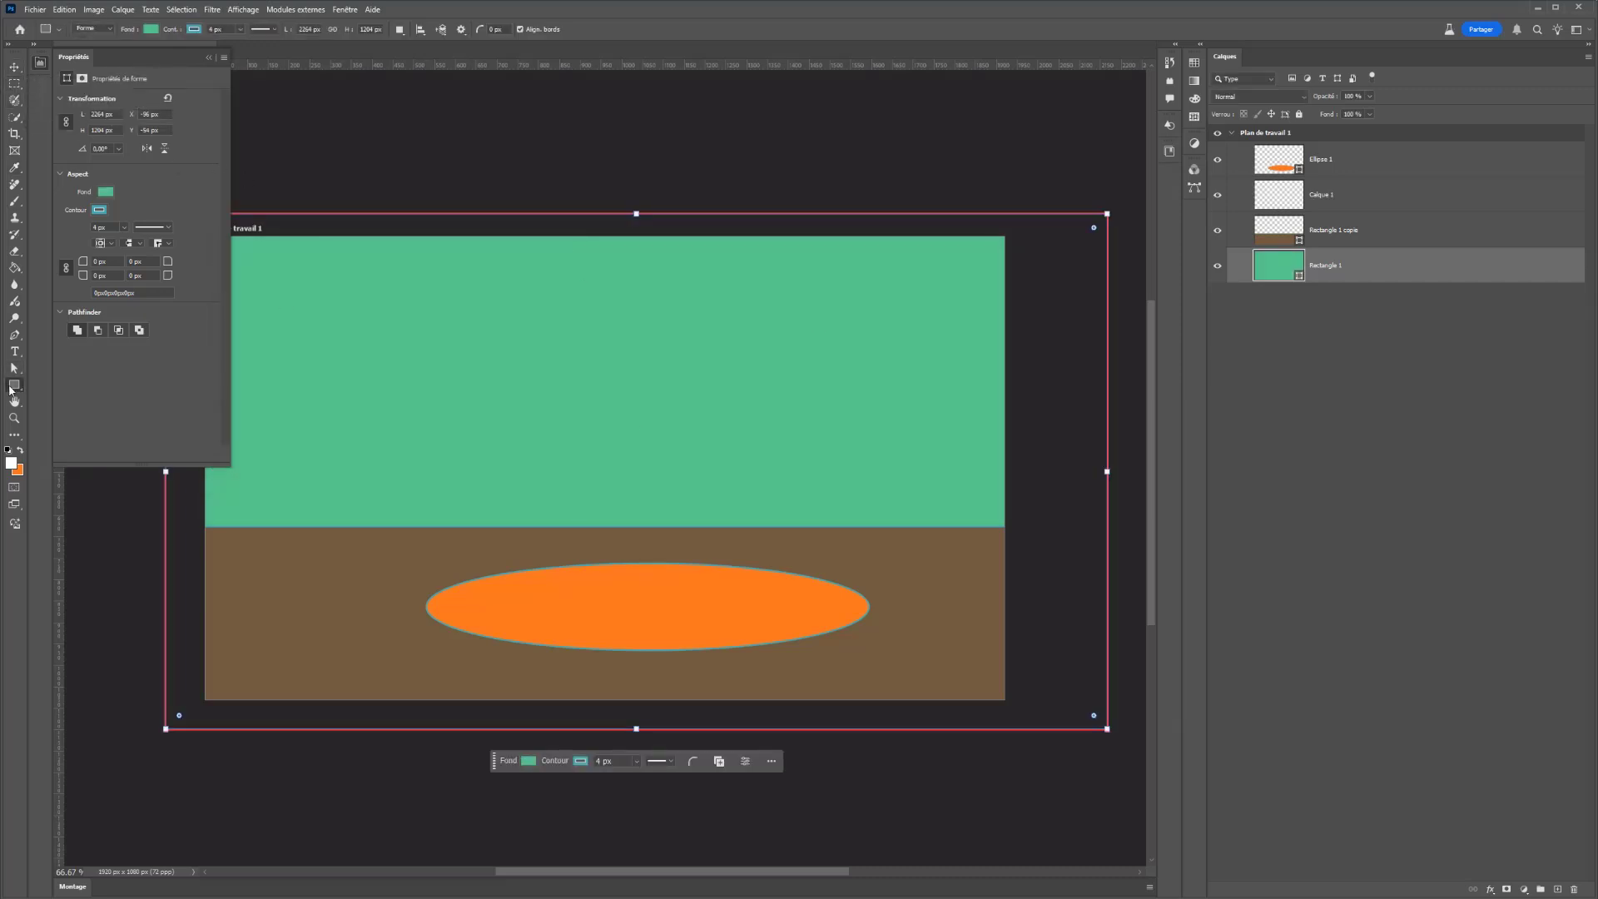
left_click(1333, 167)
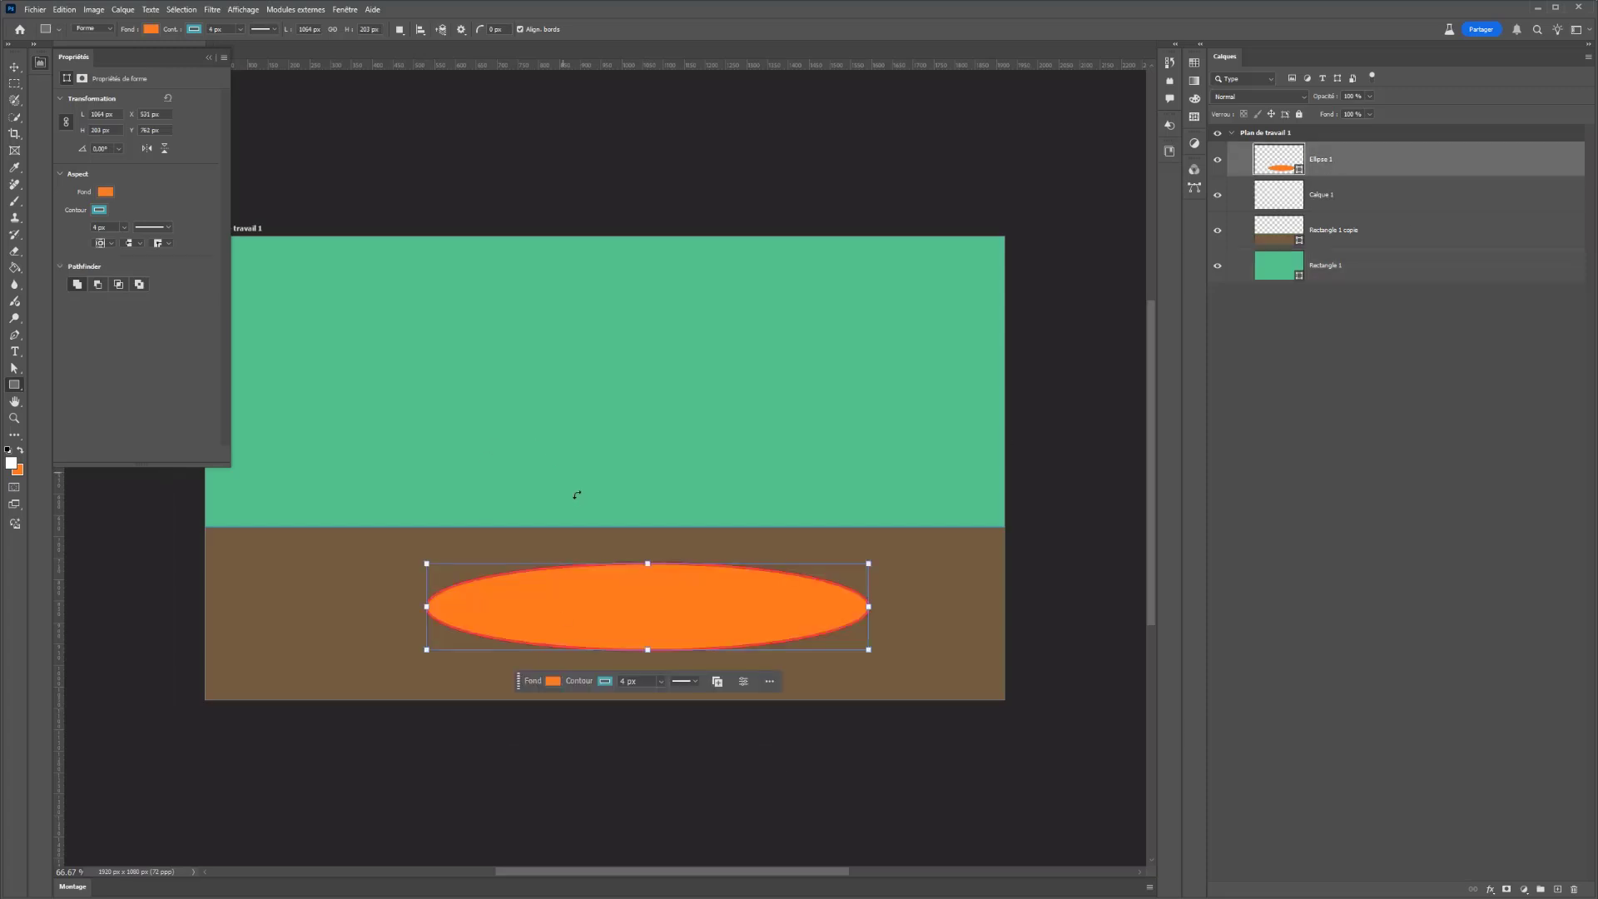
left_click_drag(595, 450, 695, 619)
left_click_drag(641, 451, 644, 398)
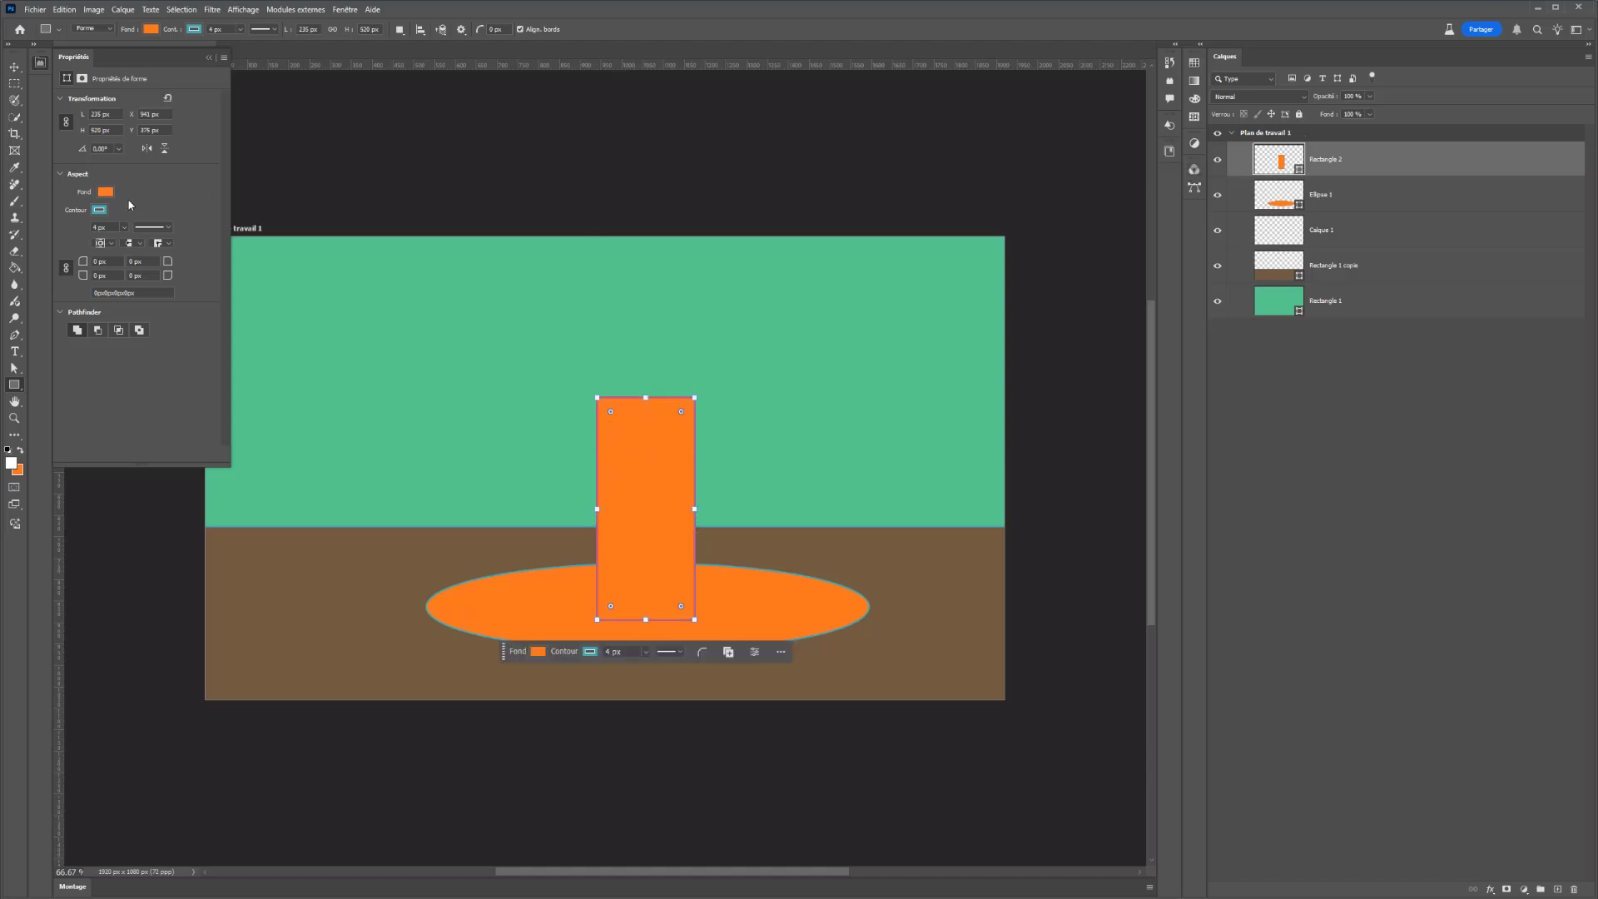
left_click(103, 192)
left_click(110, 261)
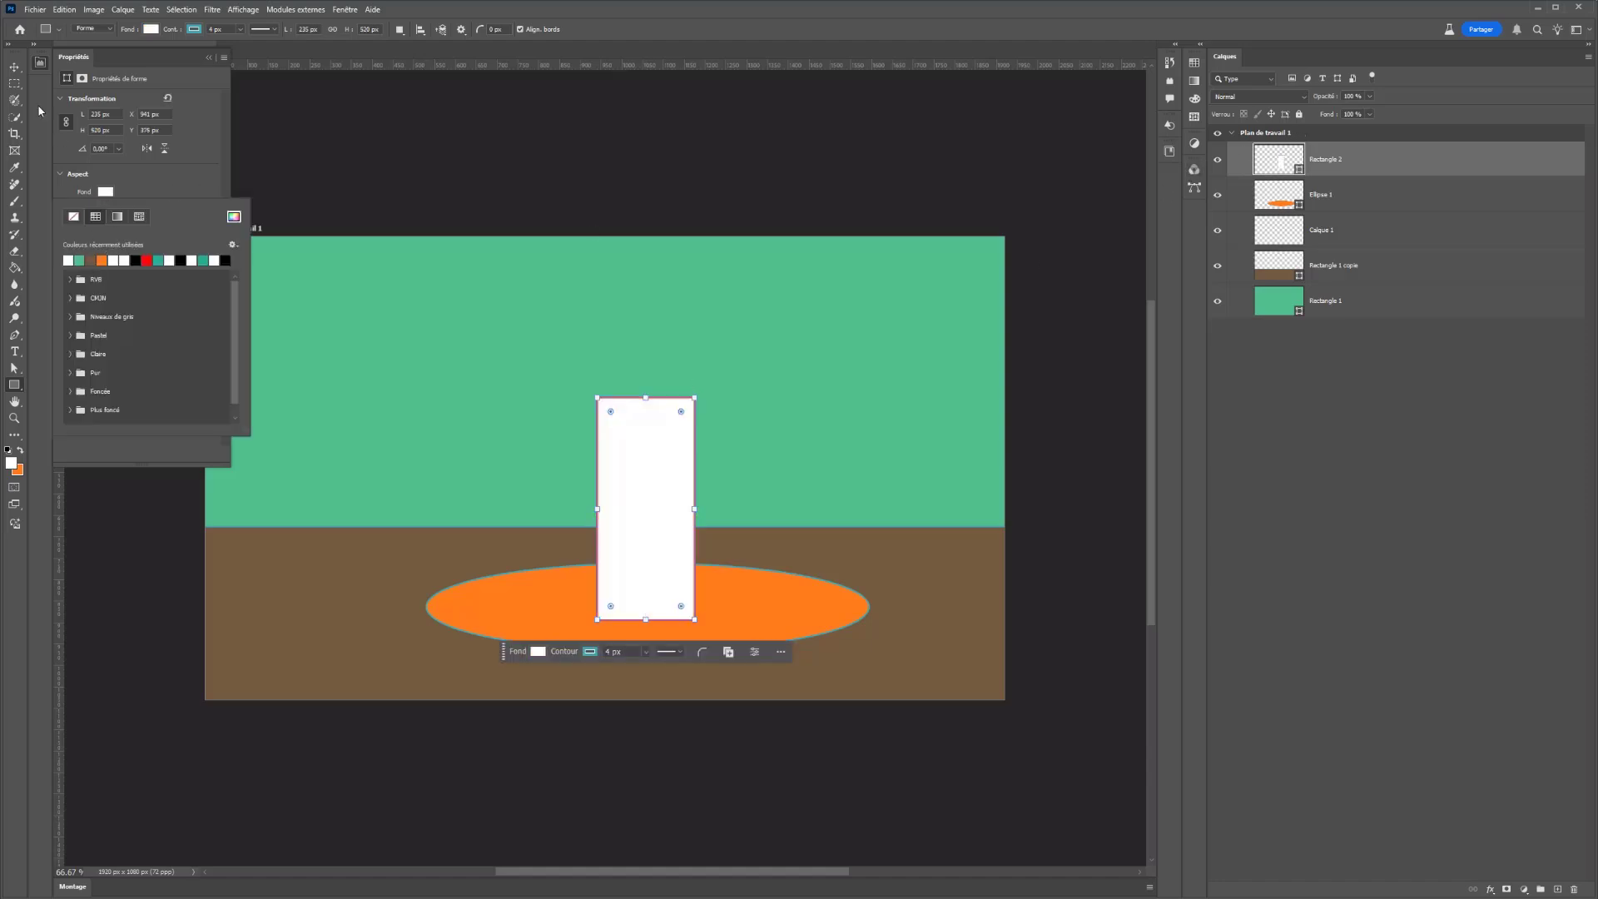
left_click(13, 86)
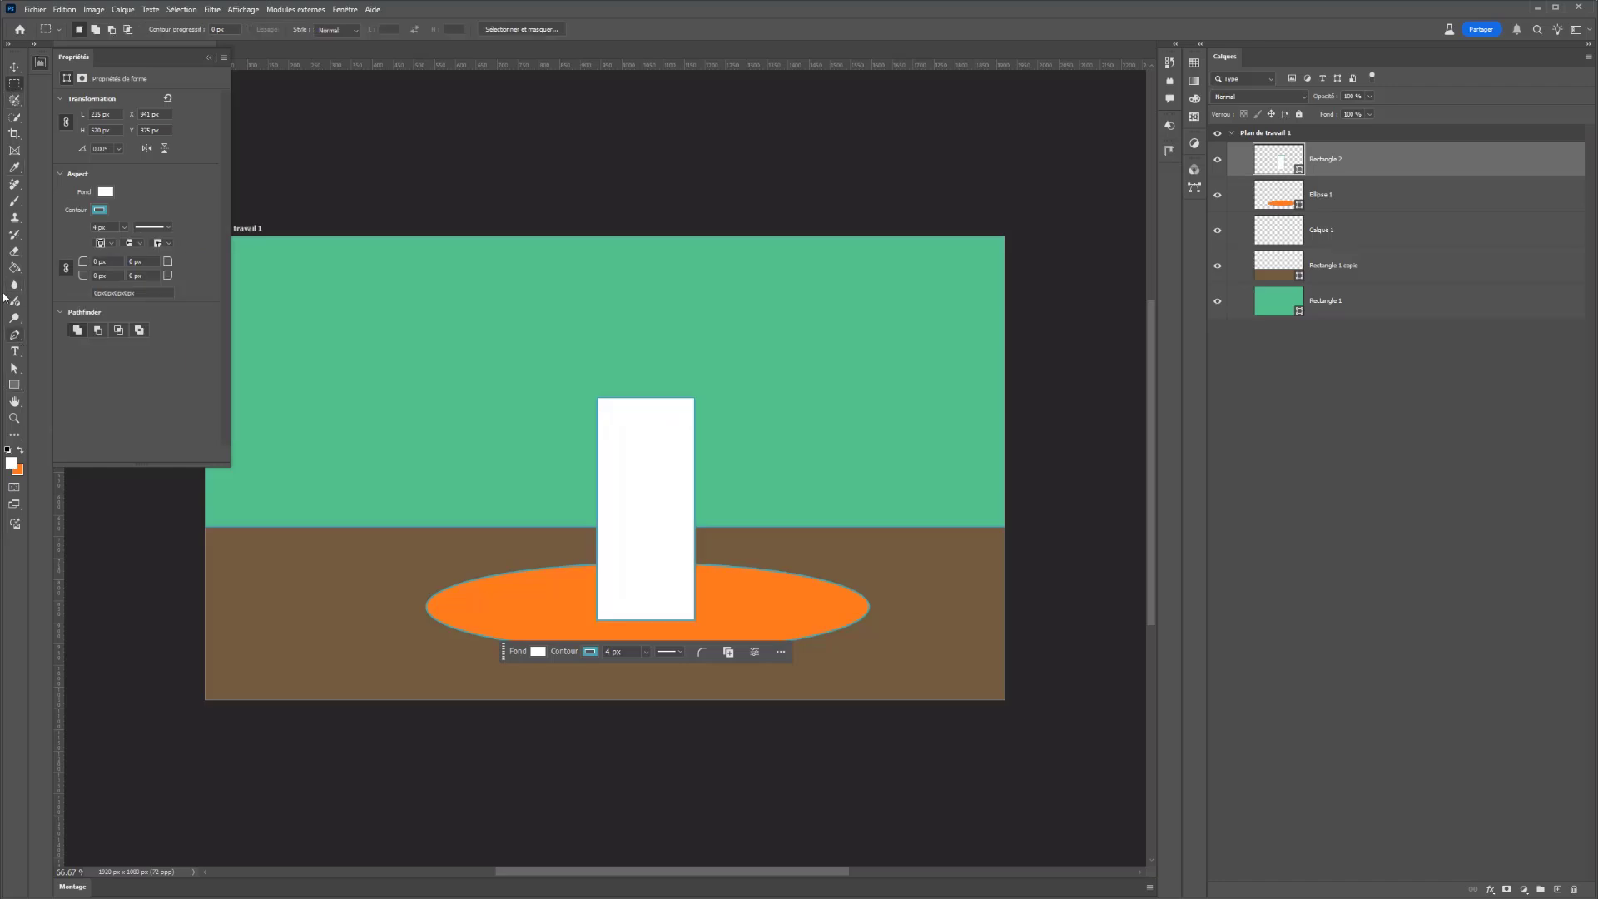
Draw a smaller white rectangle about 150 px wide overlapping the upright rectangle's right side and remove its outline
left_click(15, 384)
left_click_drag(679, 455, 742, 548)
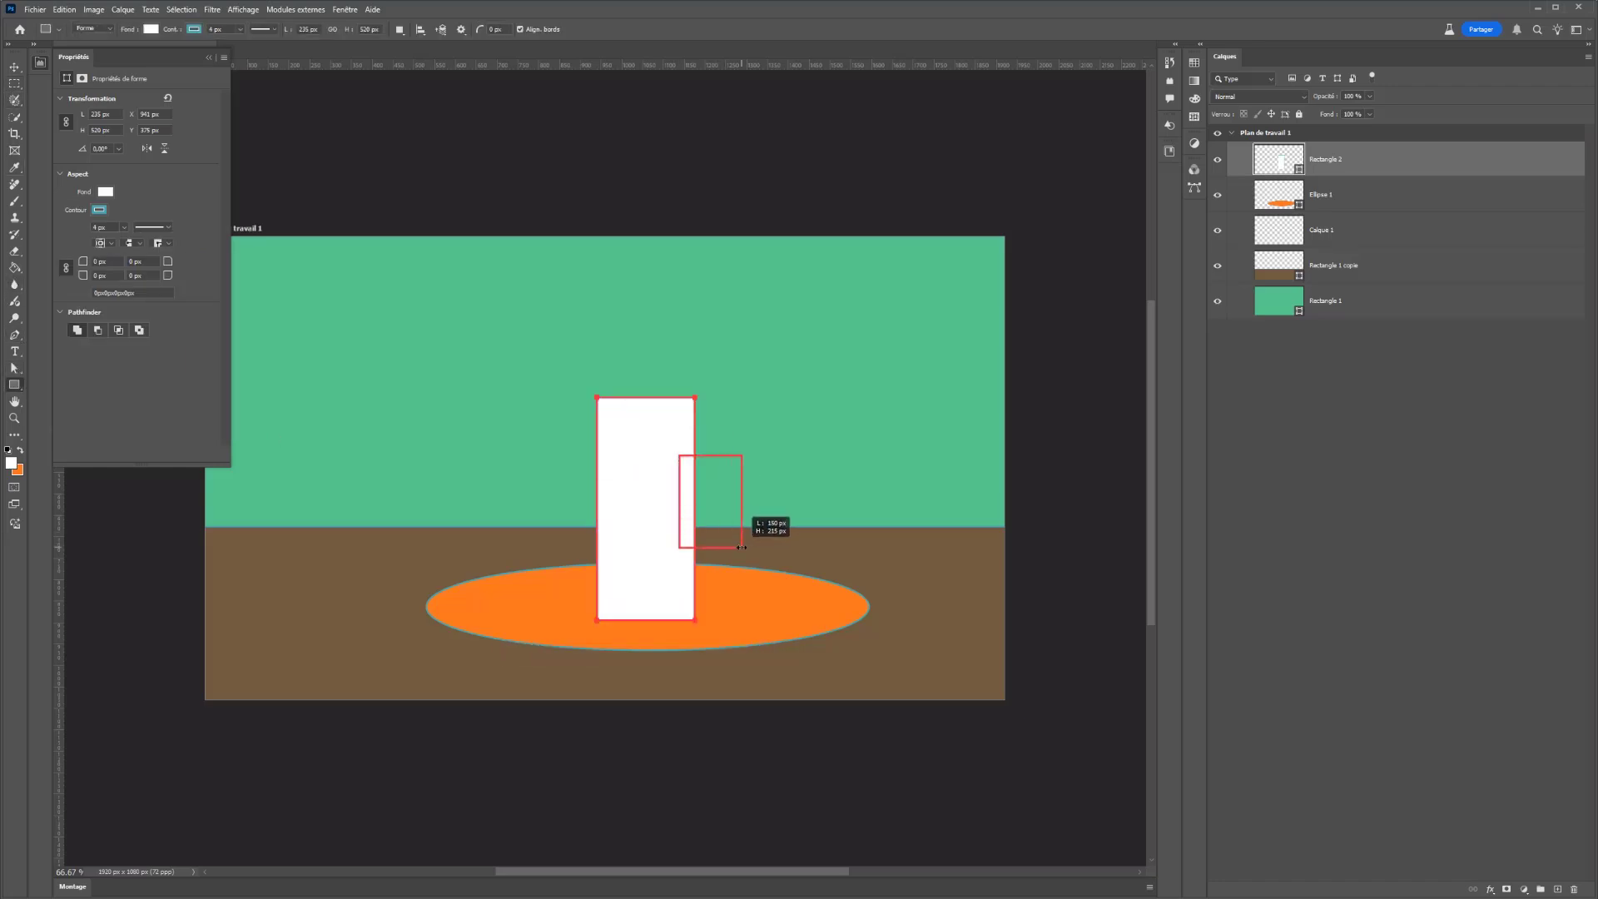
left_click(15, 85)
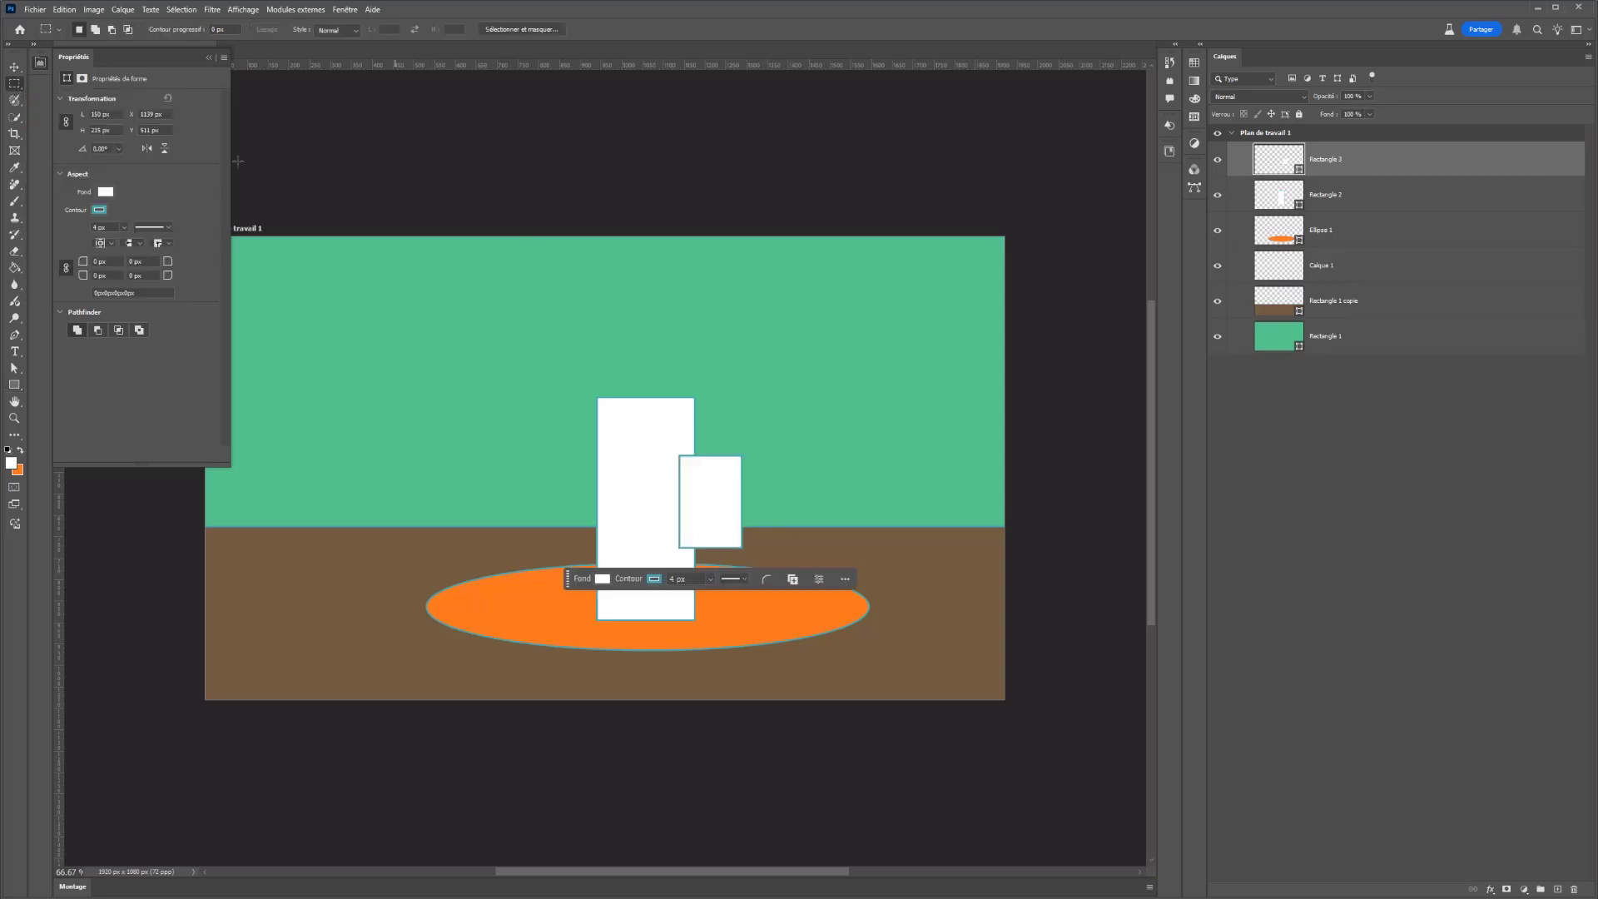
left_click(100, 210)
left_click(72, 235)
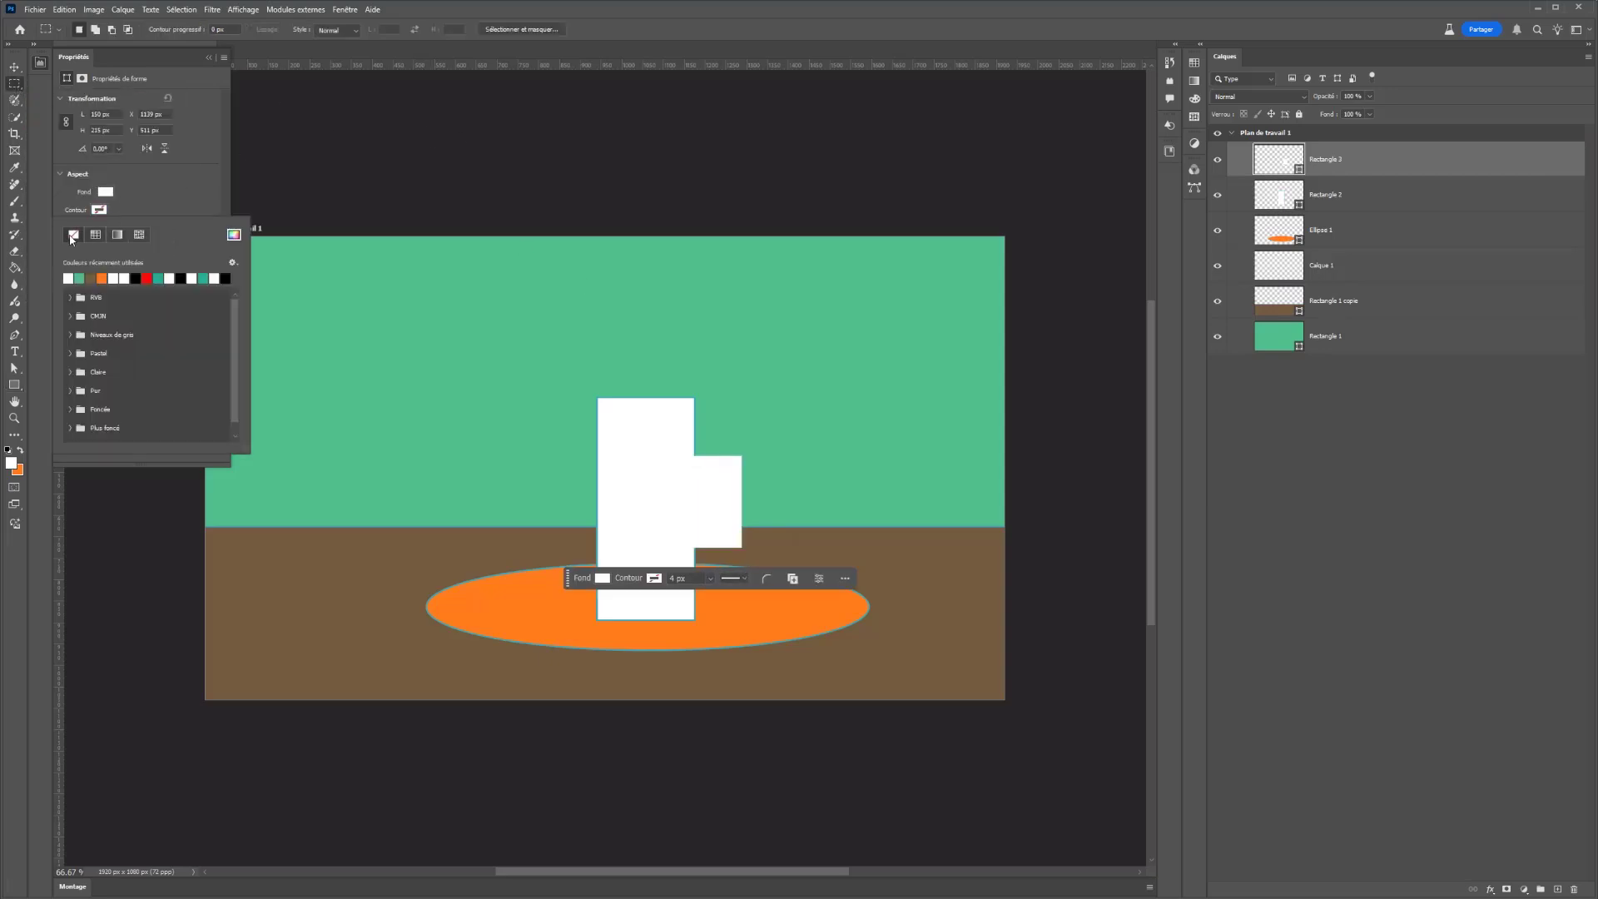
Select the layers from Rectangle 3 down to Rectangle 1 copie and set their stroke width to 0 px
left_click(1363, 308)
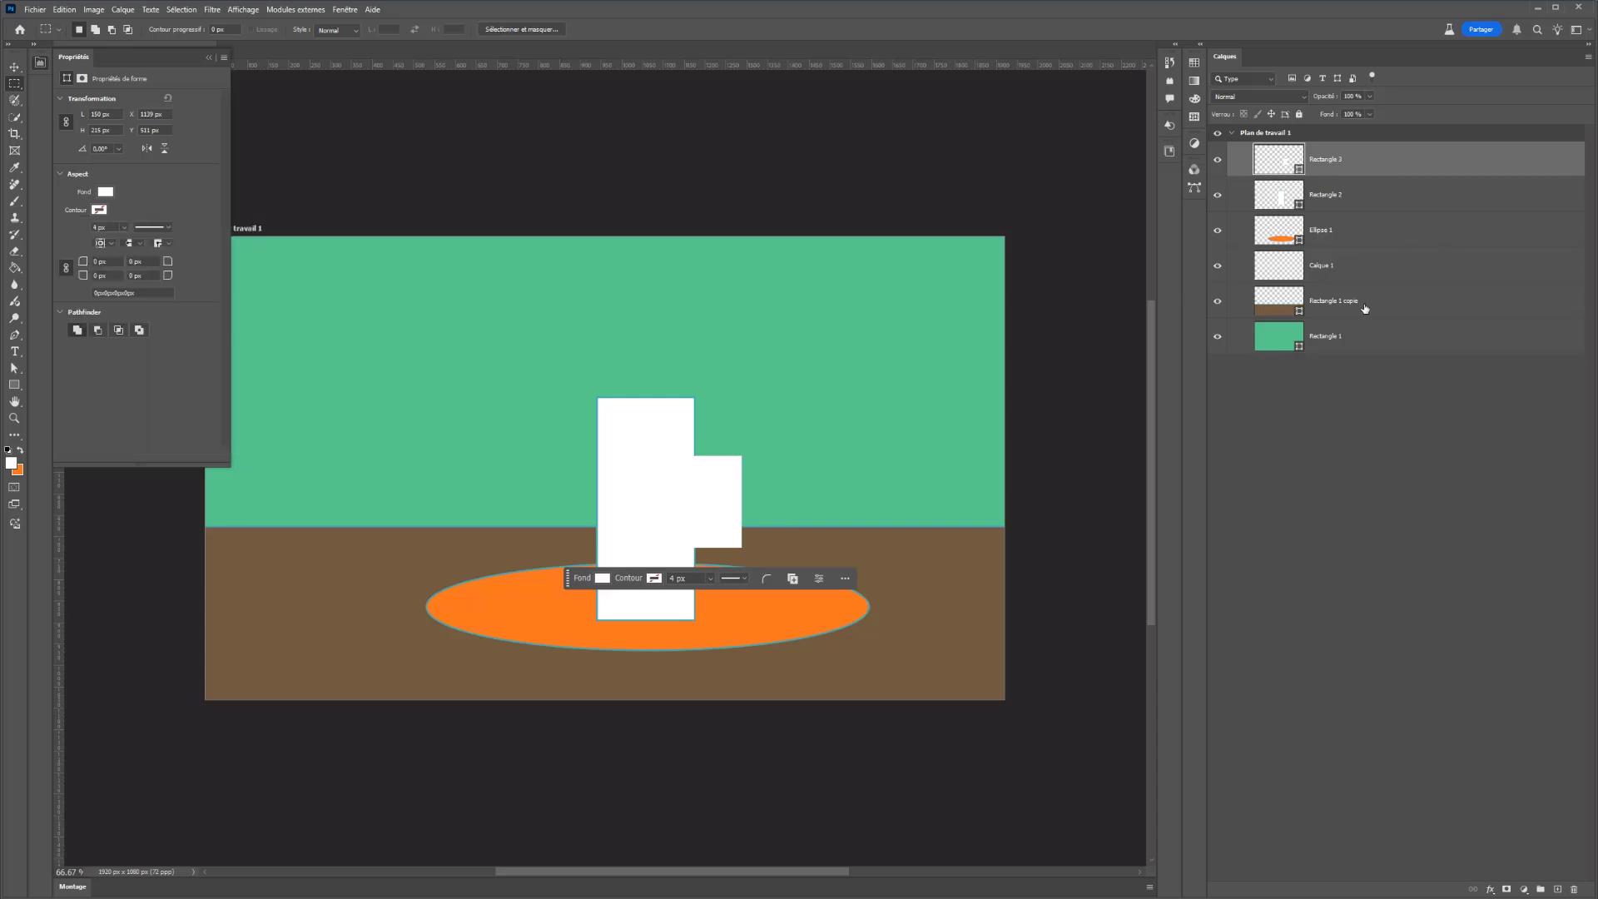
left_click(1363, 303, "shift")
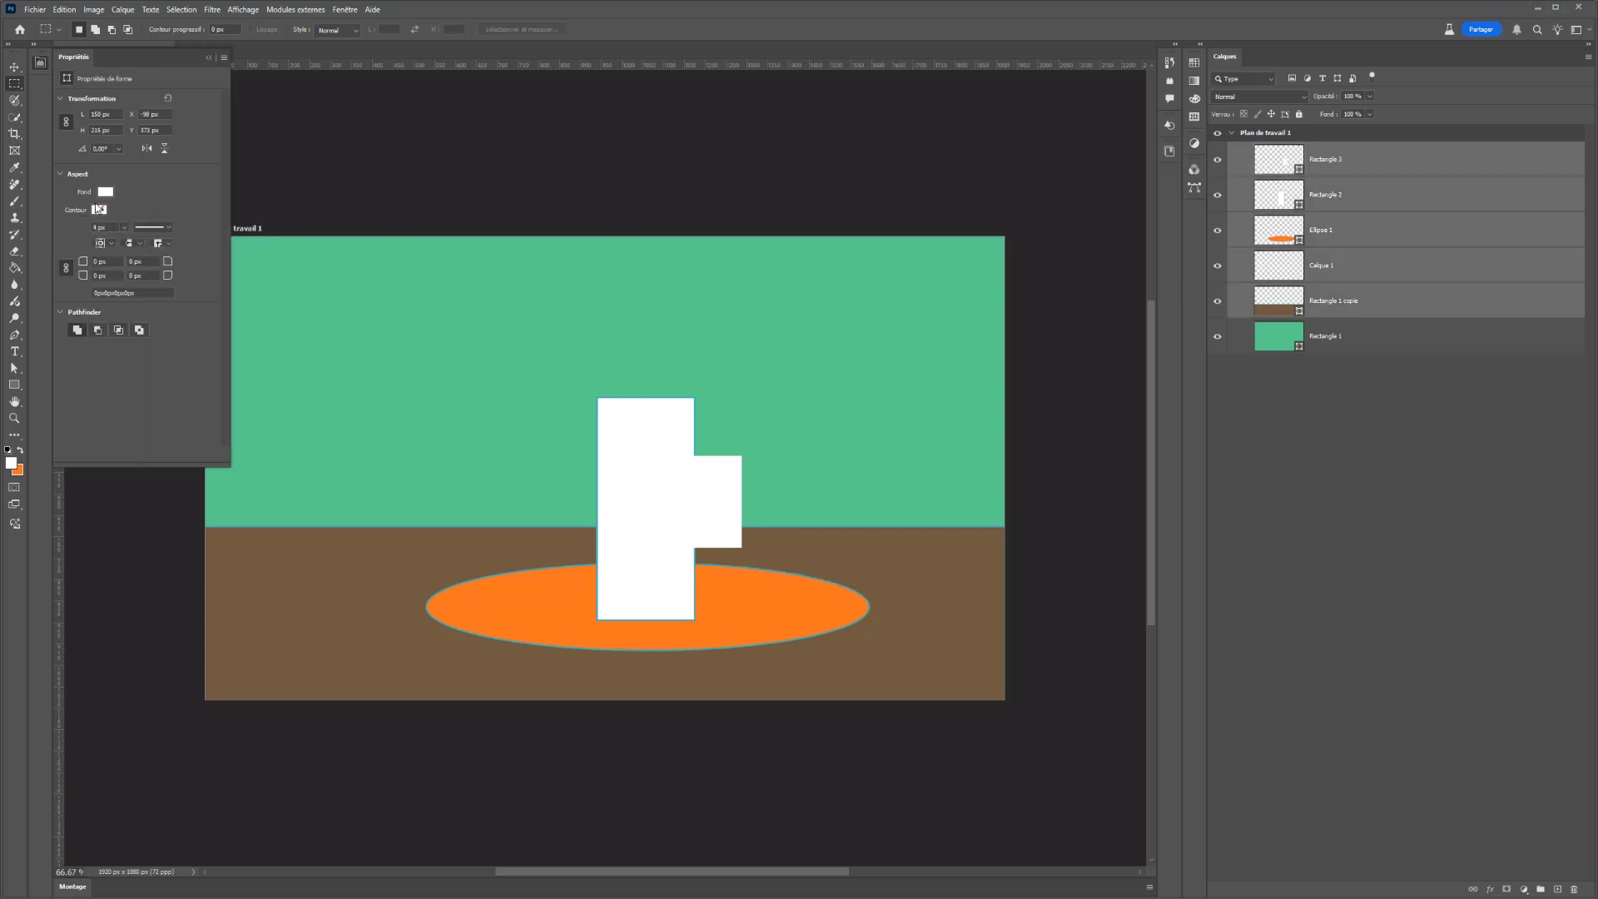
left_click(99, 211)
left_click(72, 236)
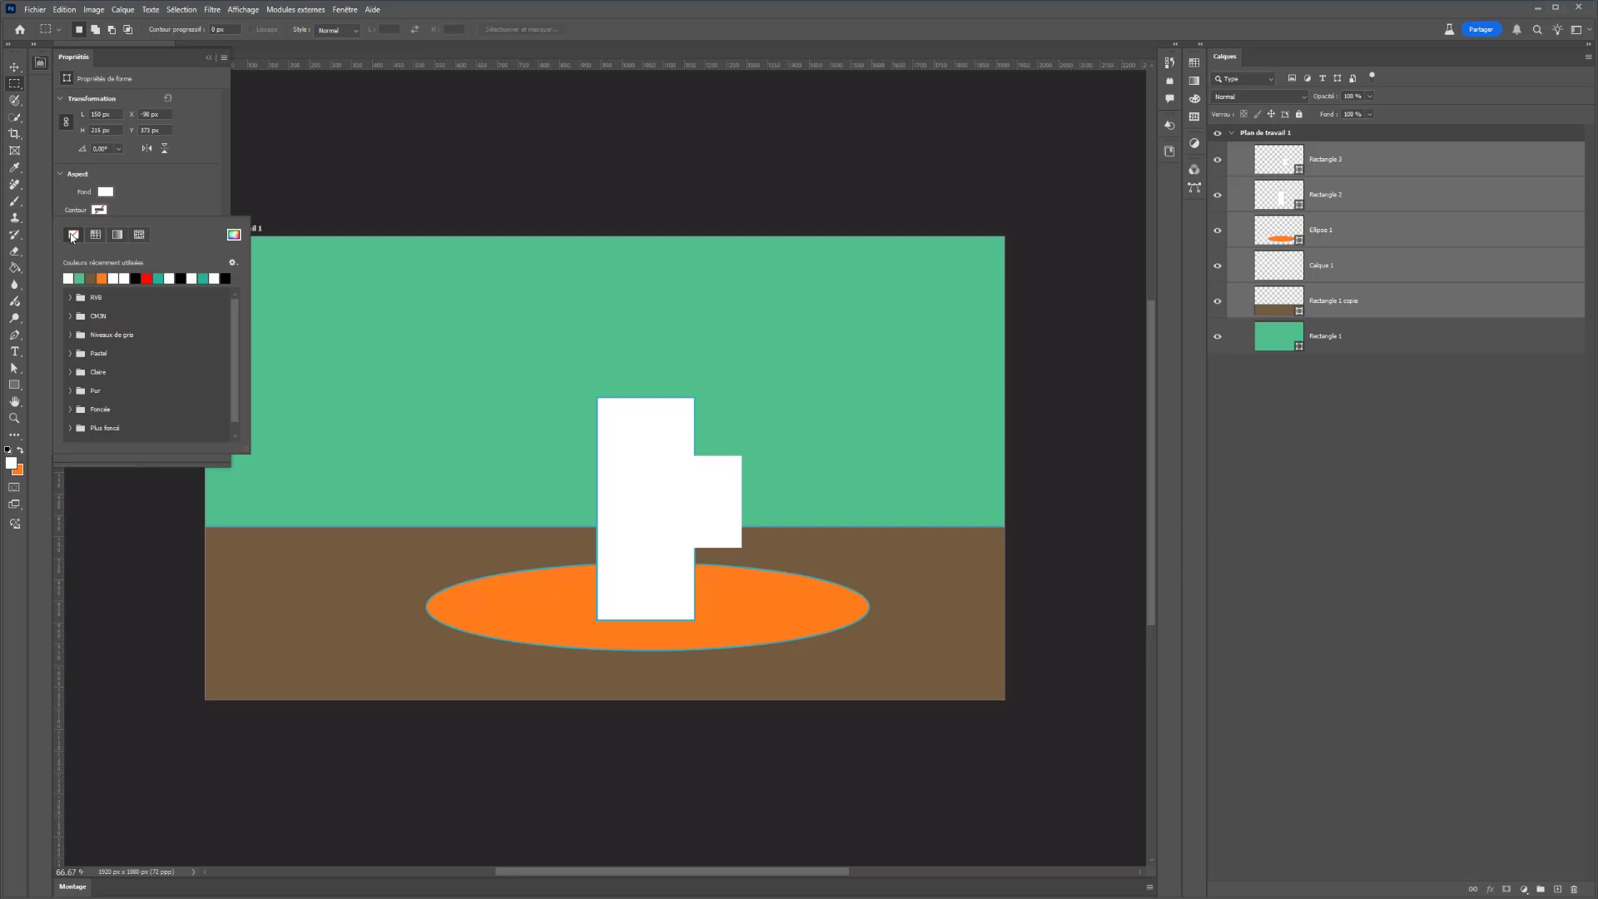
left_click(150, 207)
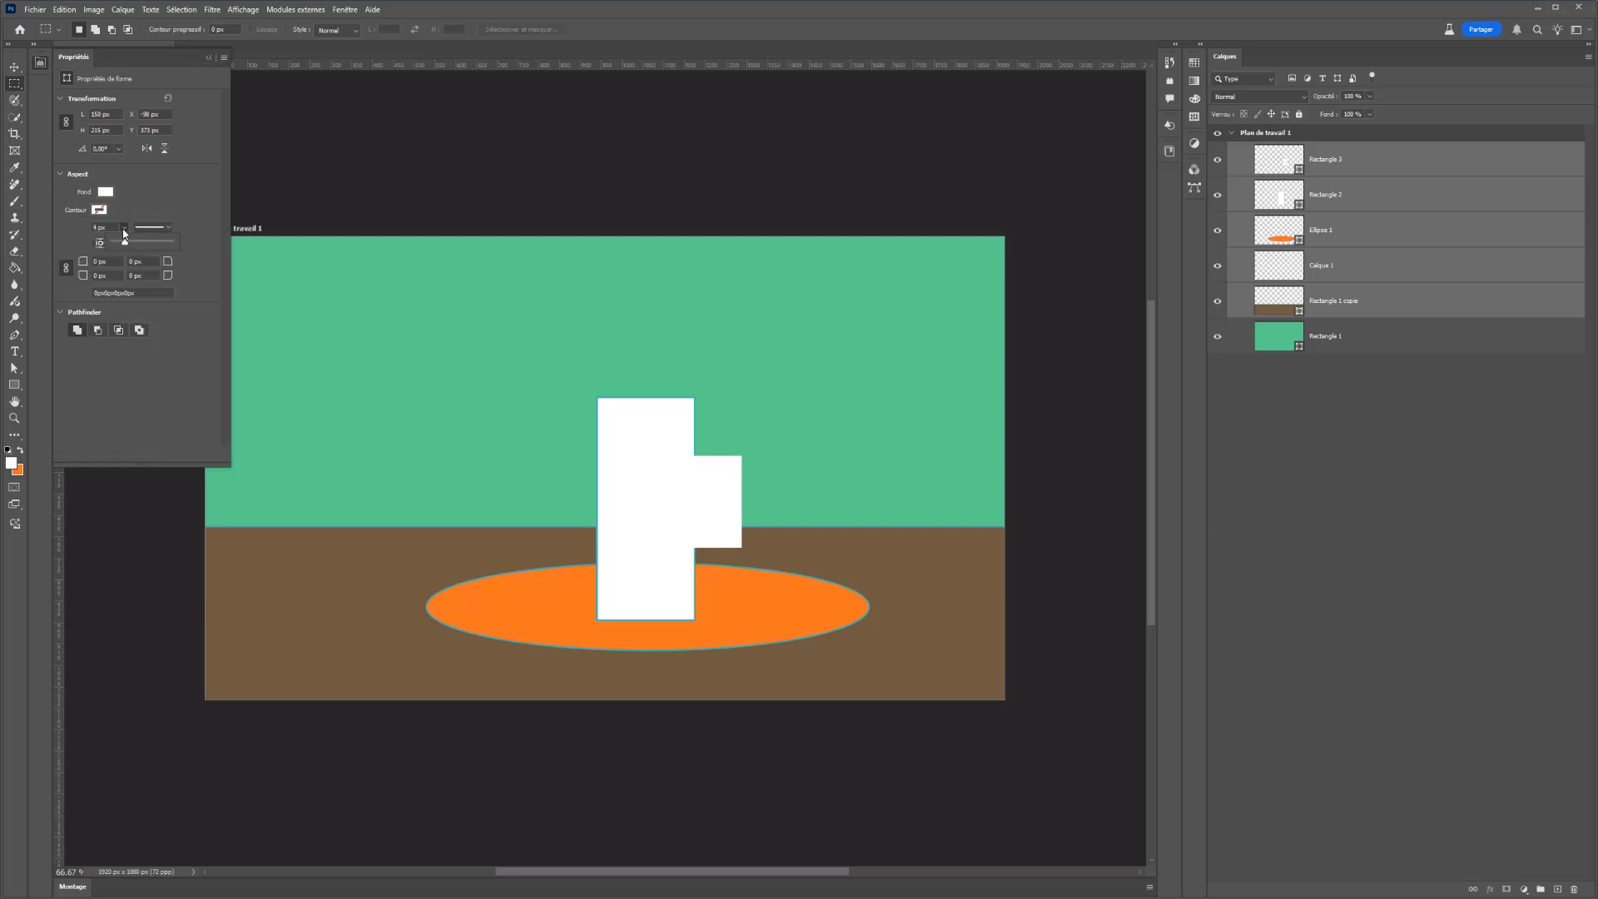
left_click_drag(113, 244, 111, 246)
left_click(1325, 301)
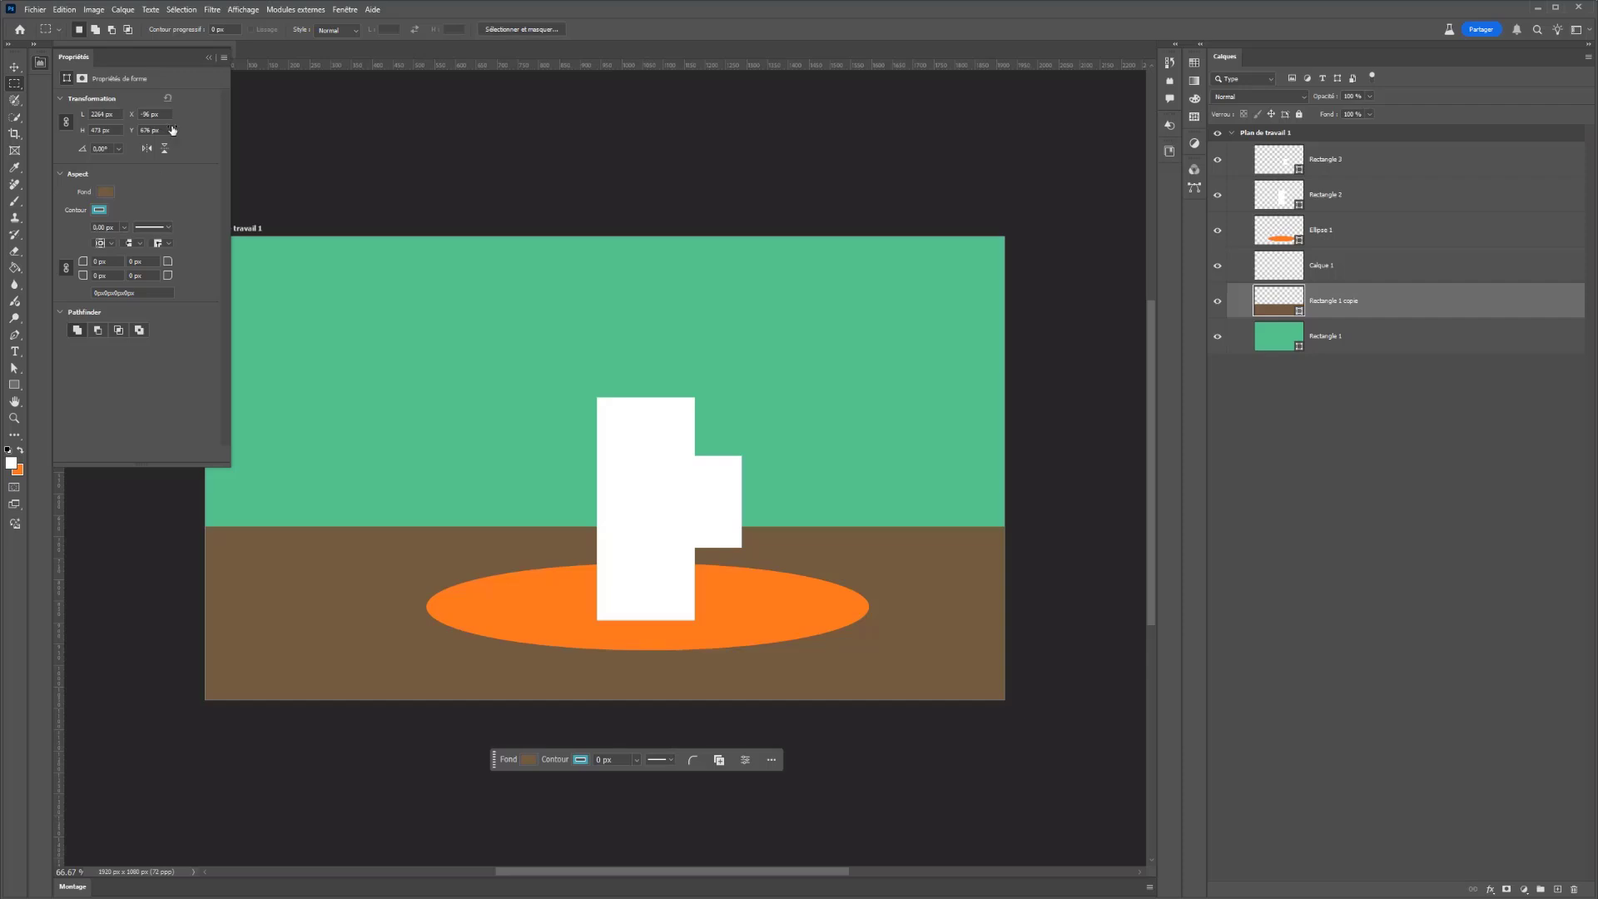
Export the layout for the web as the maximum-quality JPEG Sans-titre-1.jpg in the Image folder inside Mock up firefly
key("ctrl+alt+shift+s")
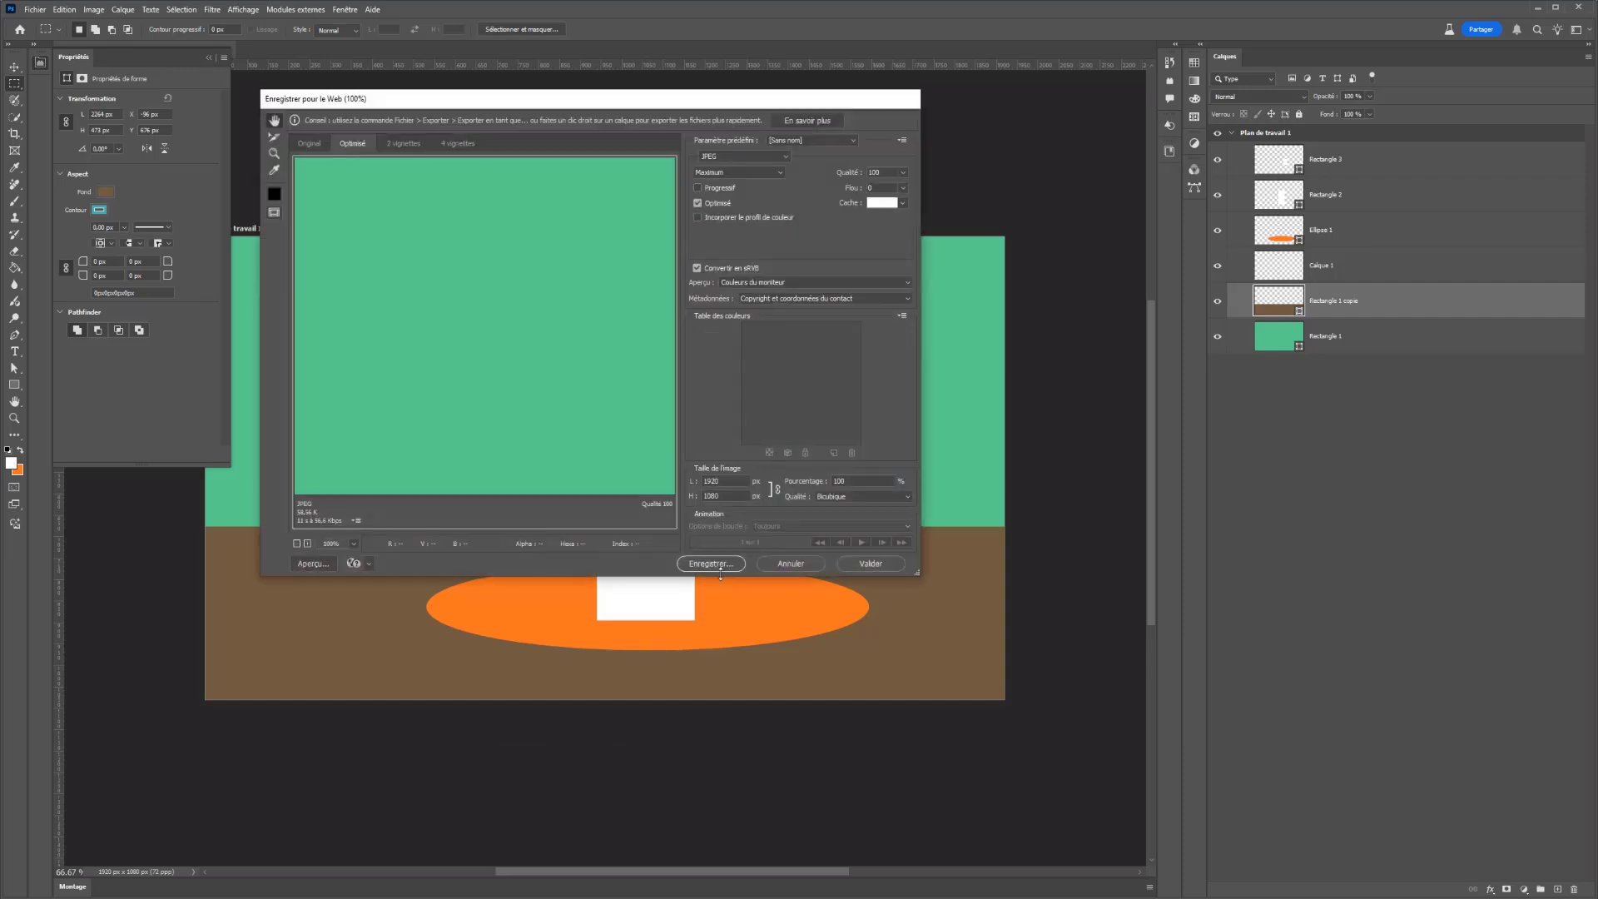
left_click(712, 564)
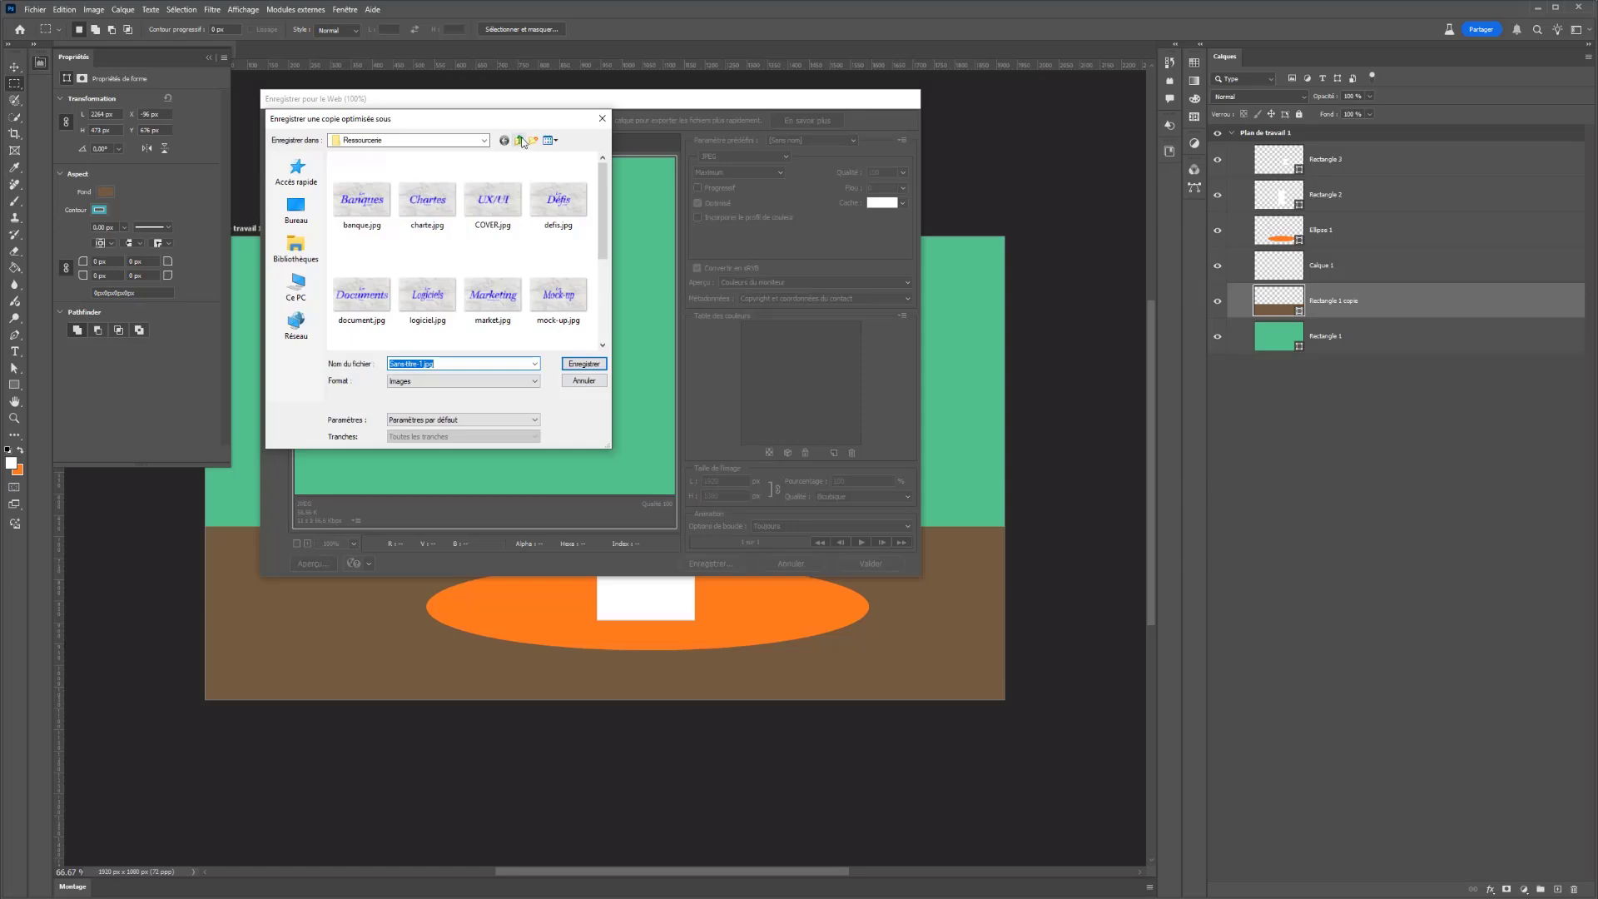
left_click(519, 141)
left_click(519, 141)
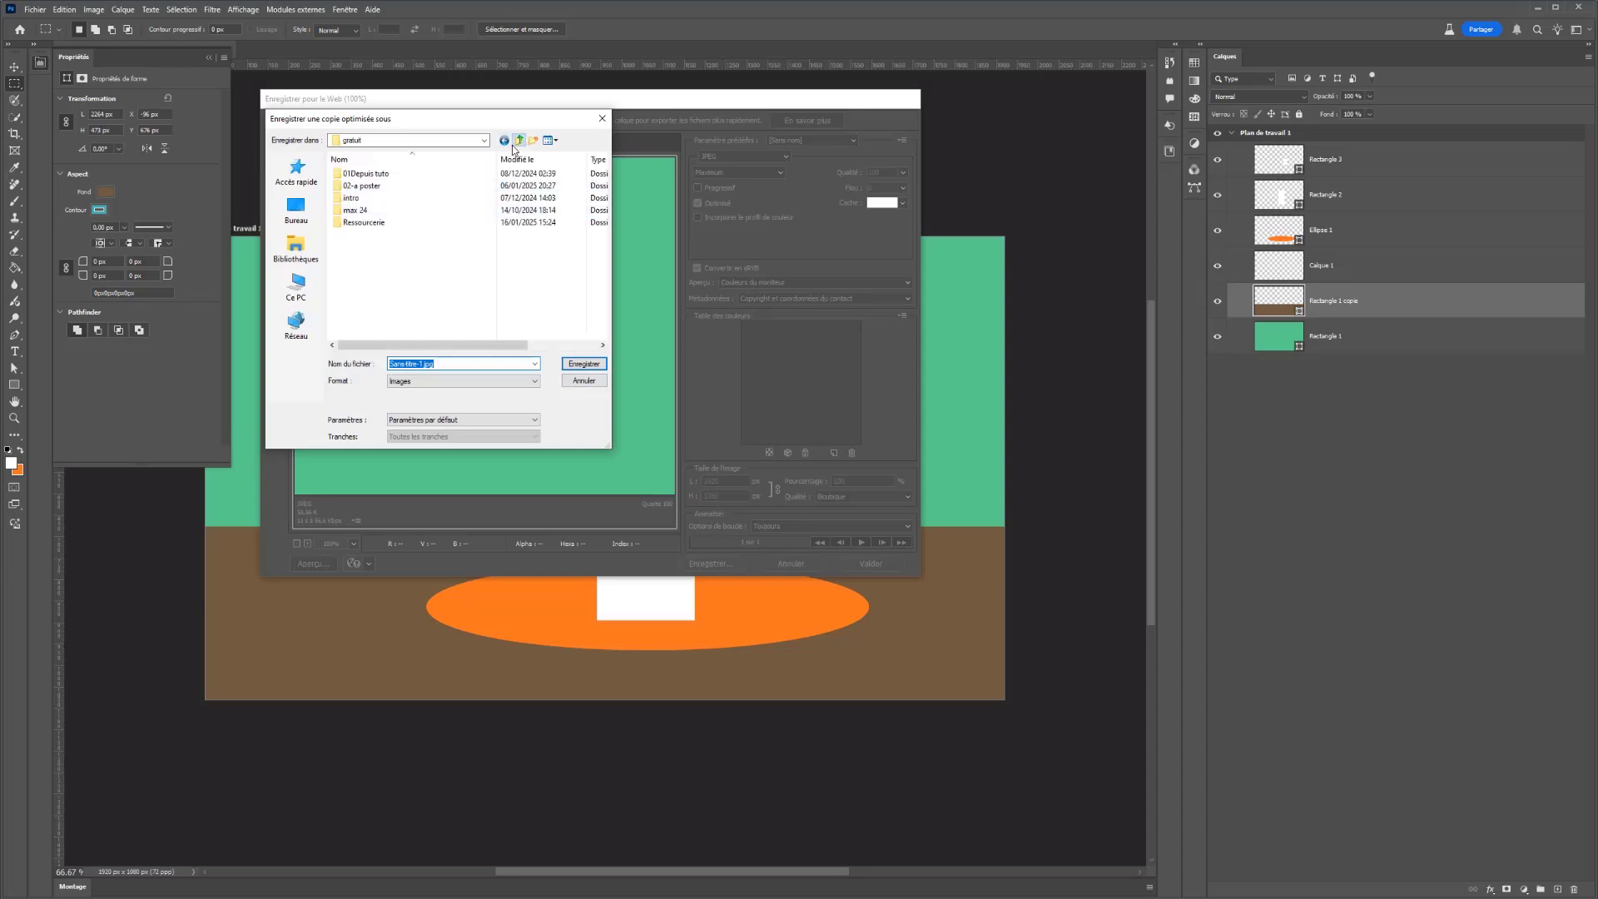
double_click(374, 271)
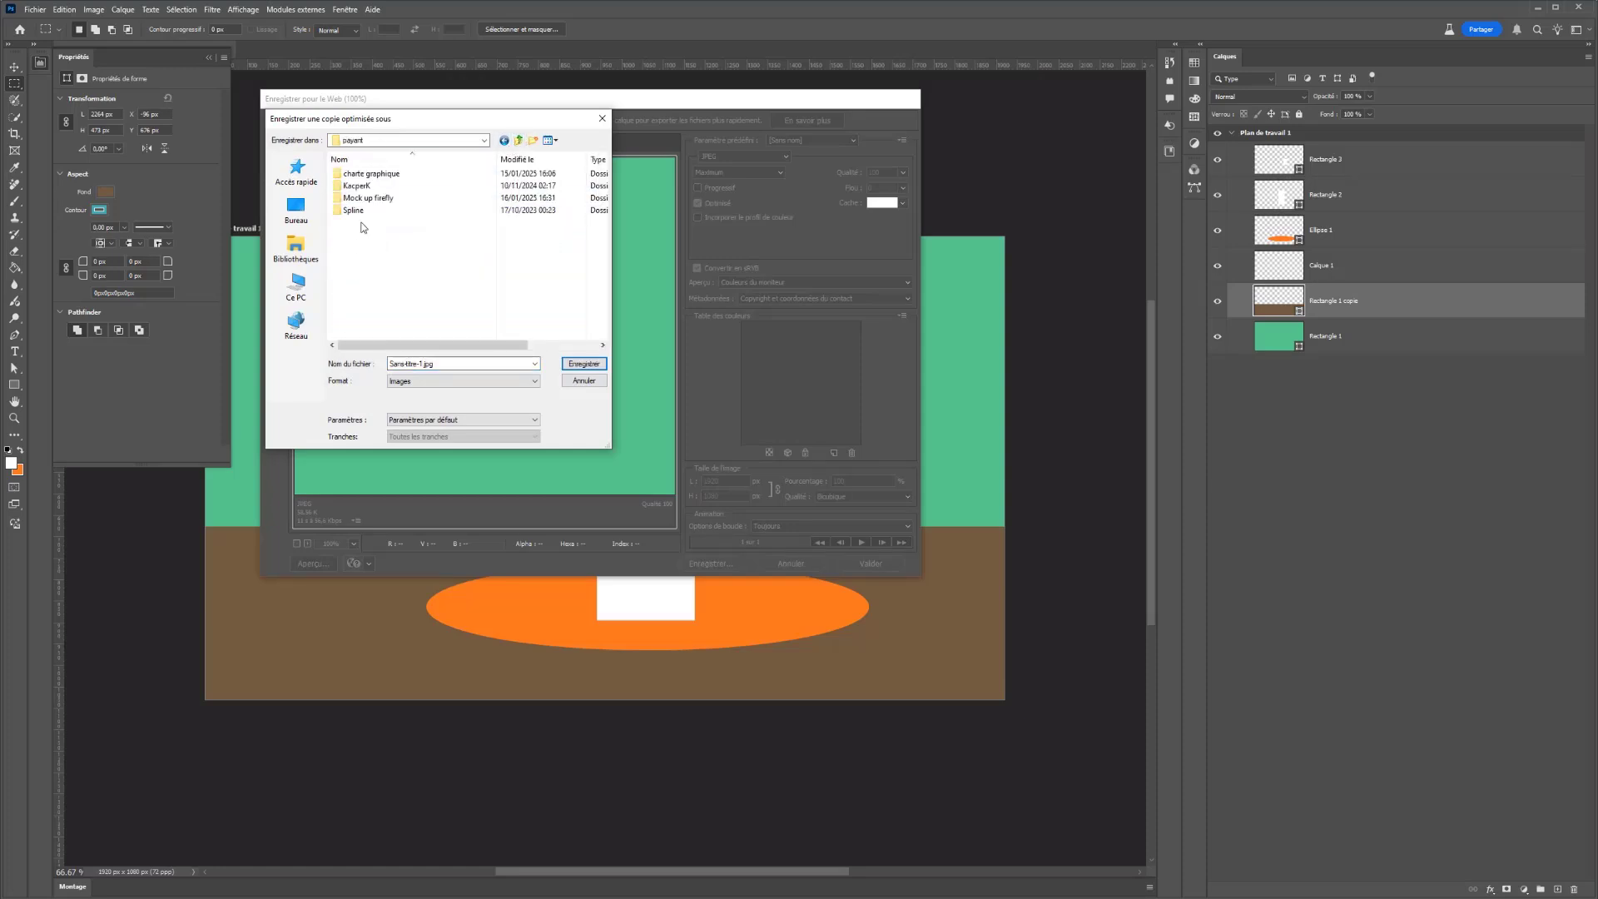
double_click(374, 174)
left_click(519, 140)
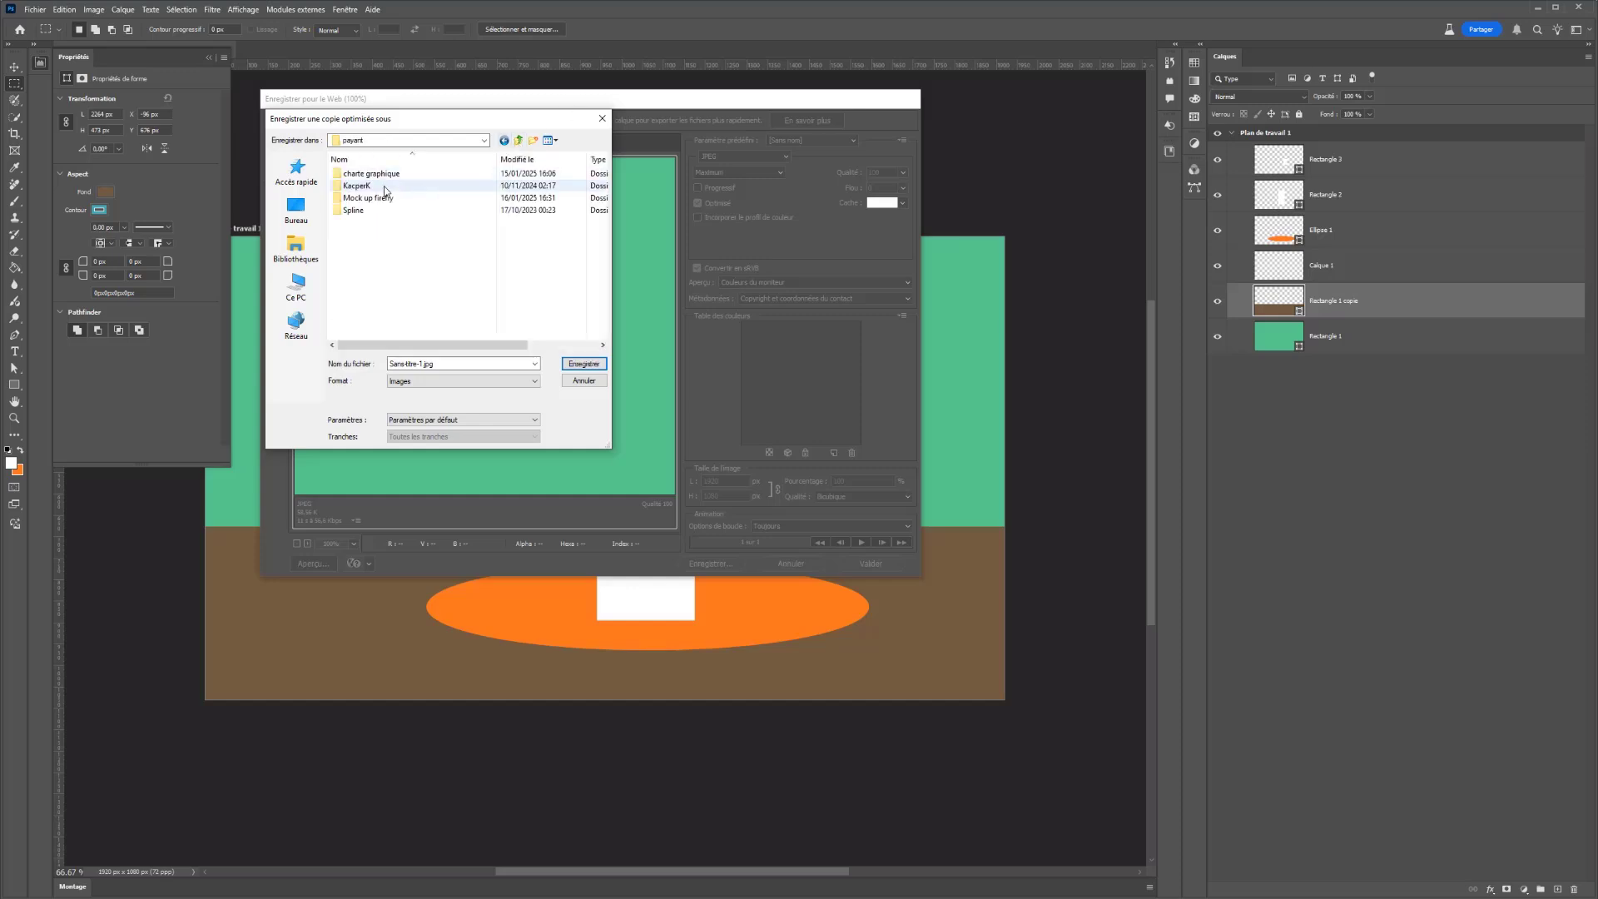
double_click(384, 201)
double_click(362, 192)
left_click(445, 362)
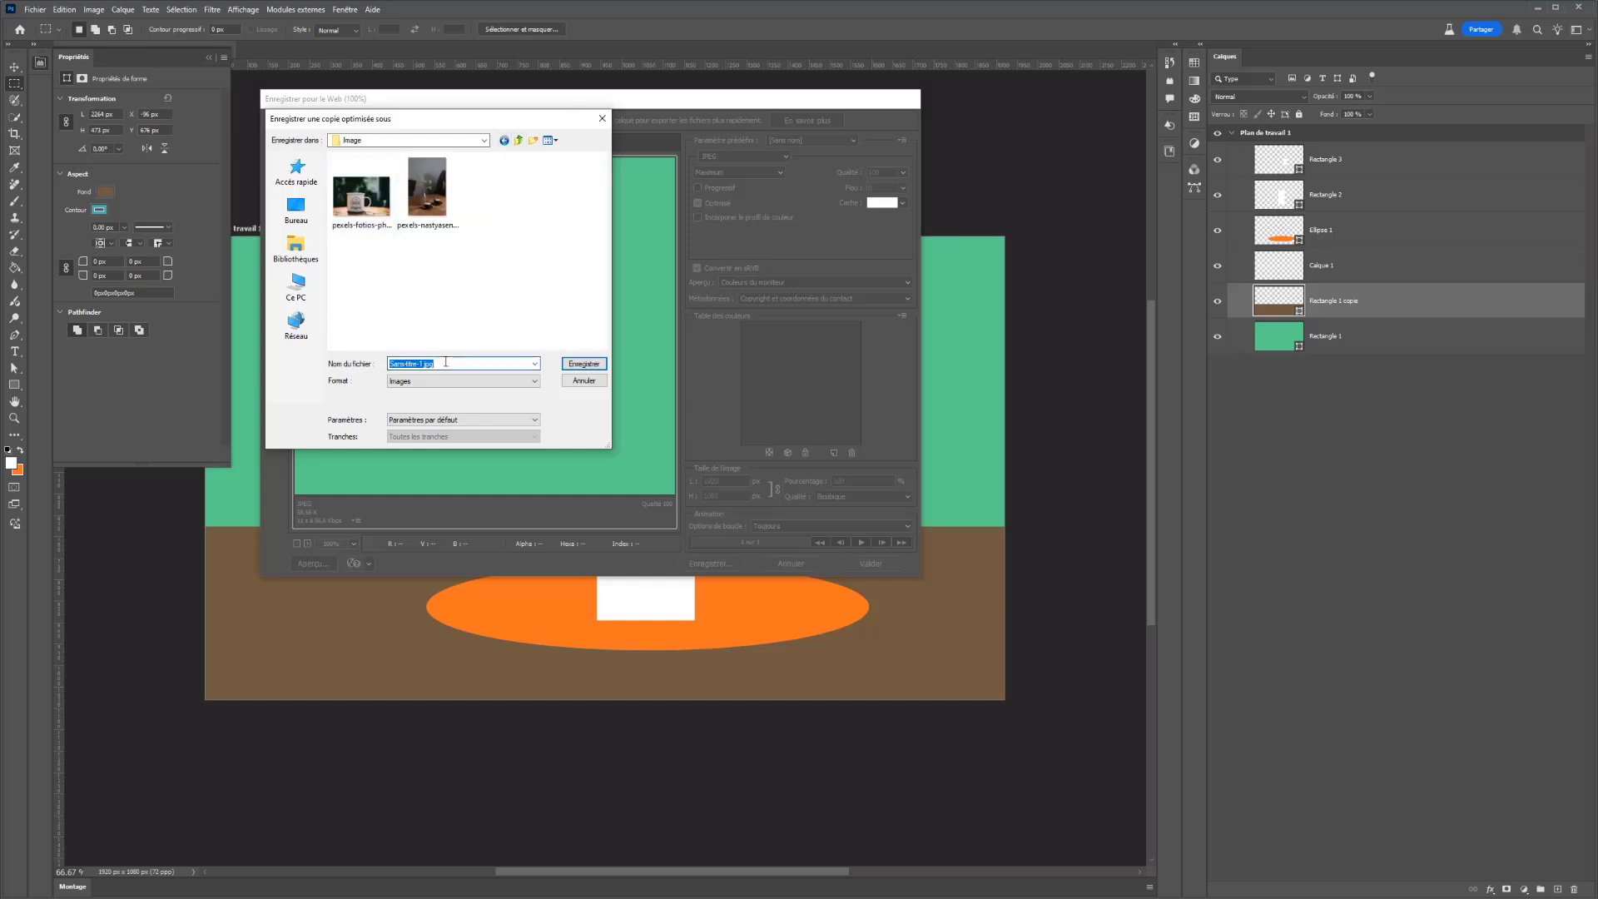
key("Return")
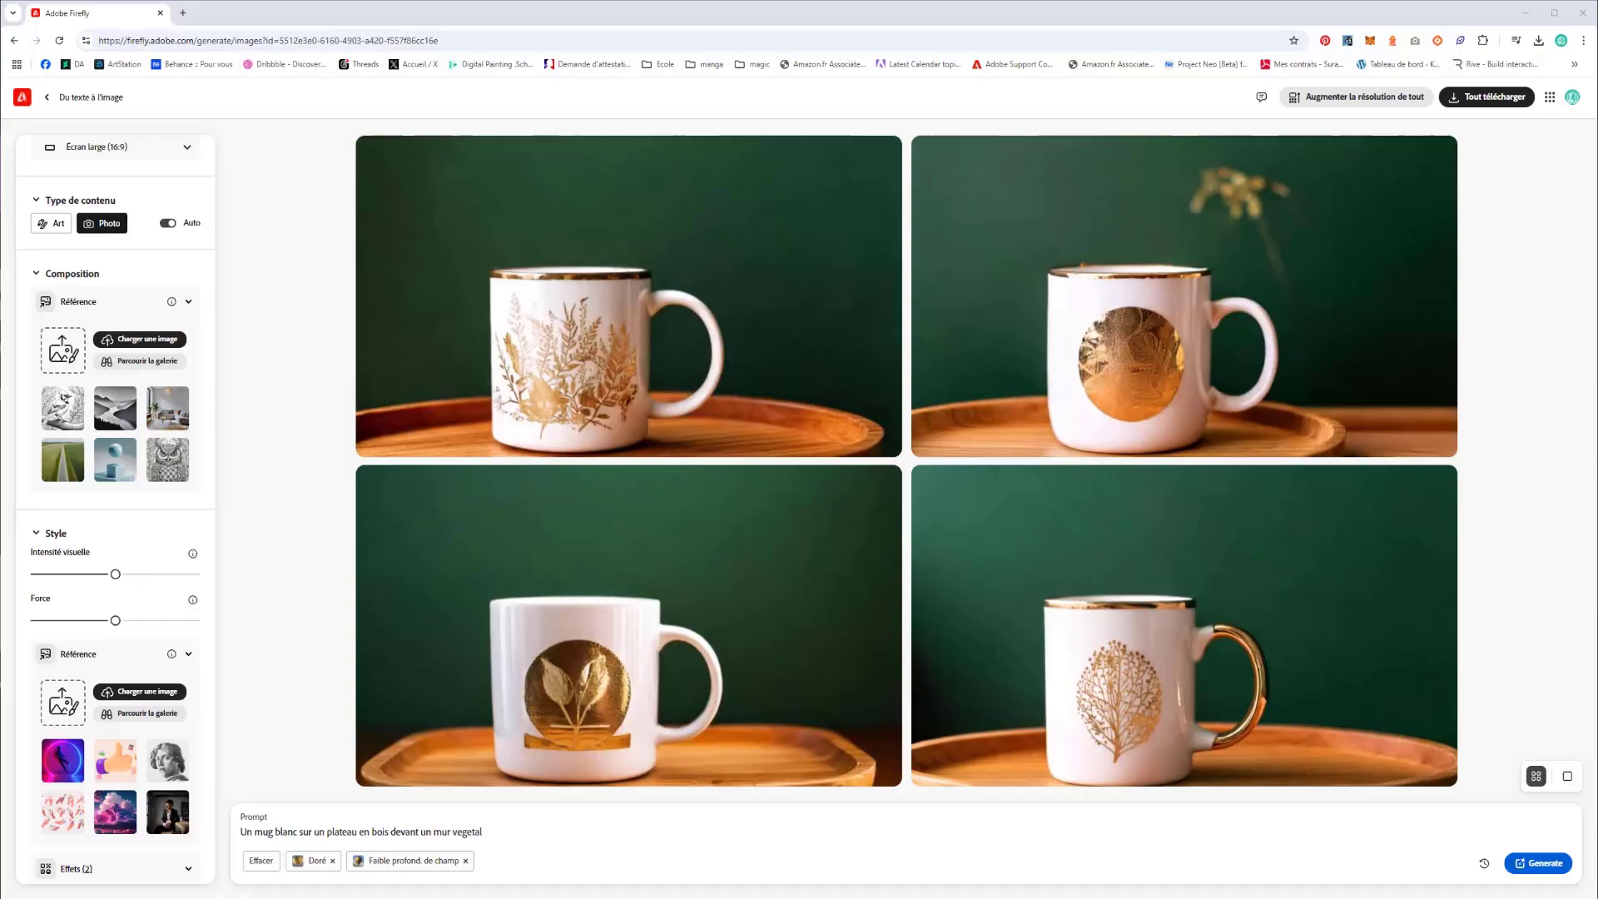
Switch to Firefly, load the exported layout as the composition reference and generate the images
left_click(133, 339)
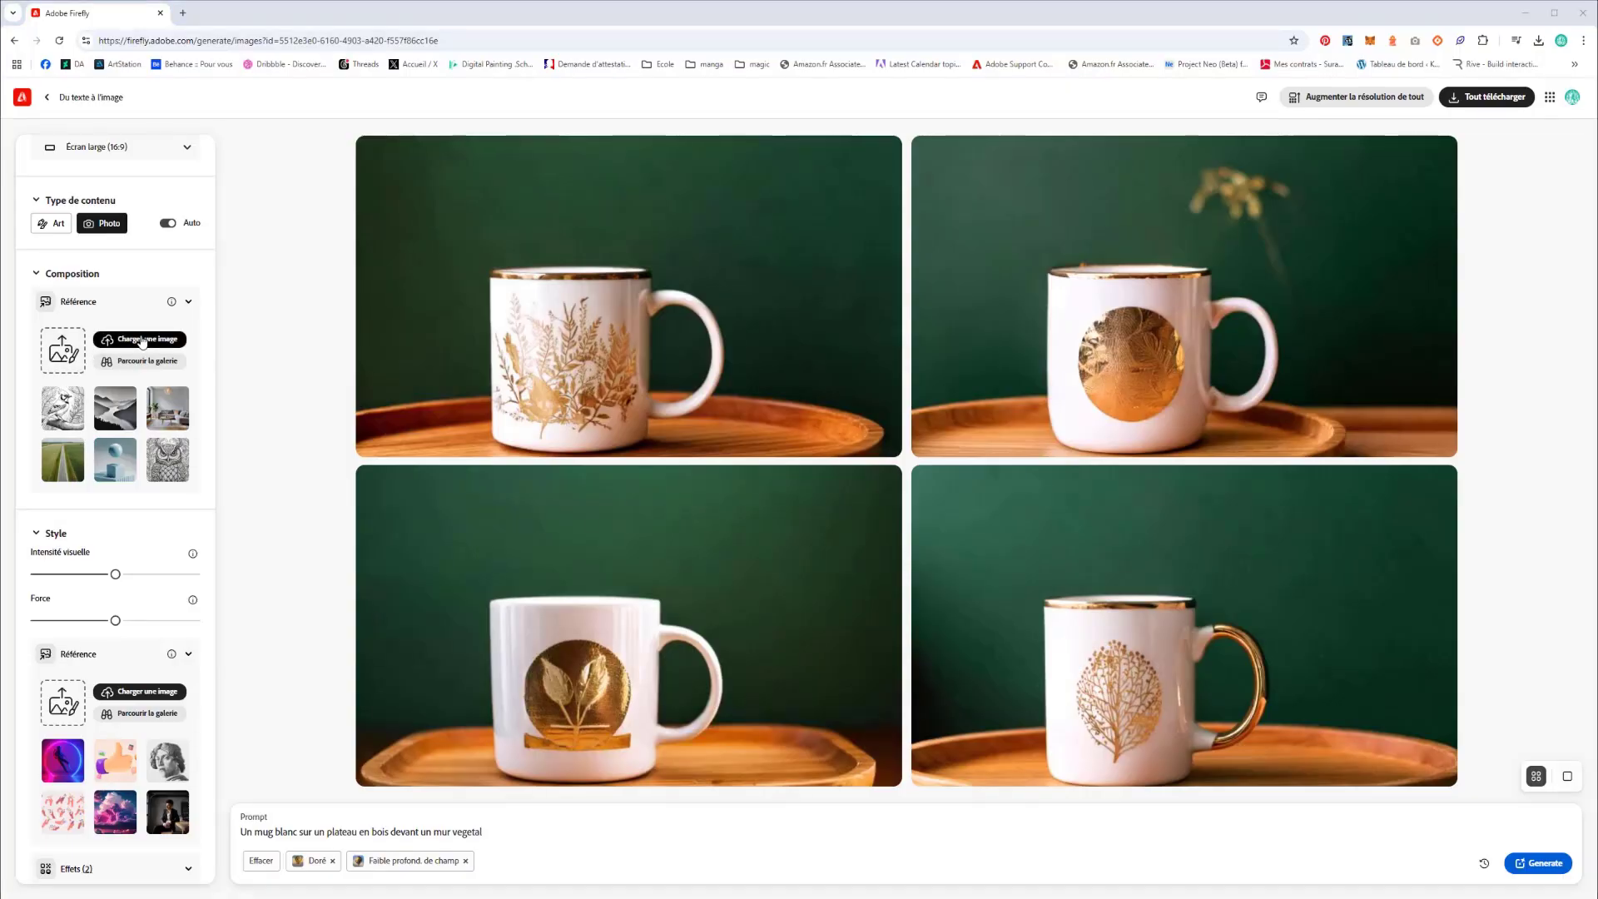
double_click(293, 114)
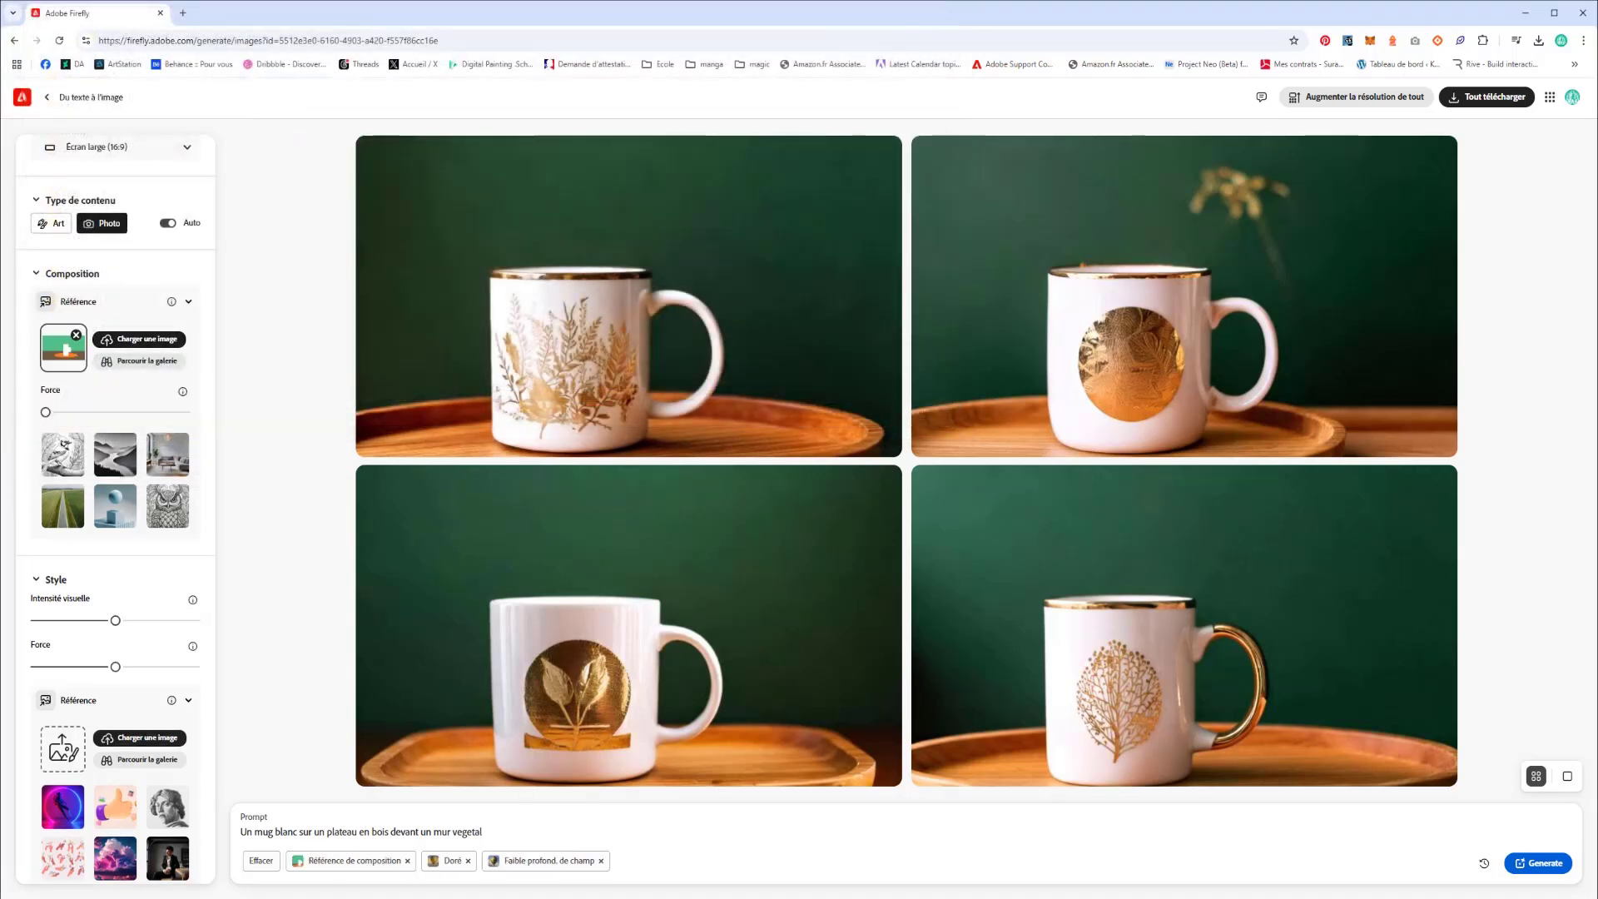
left_click(1538, 865)
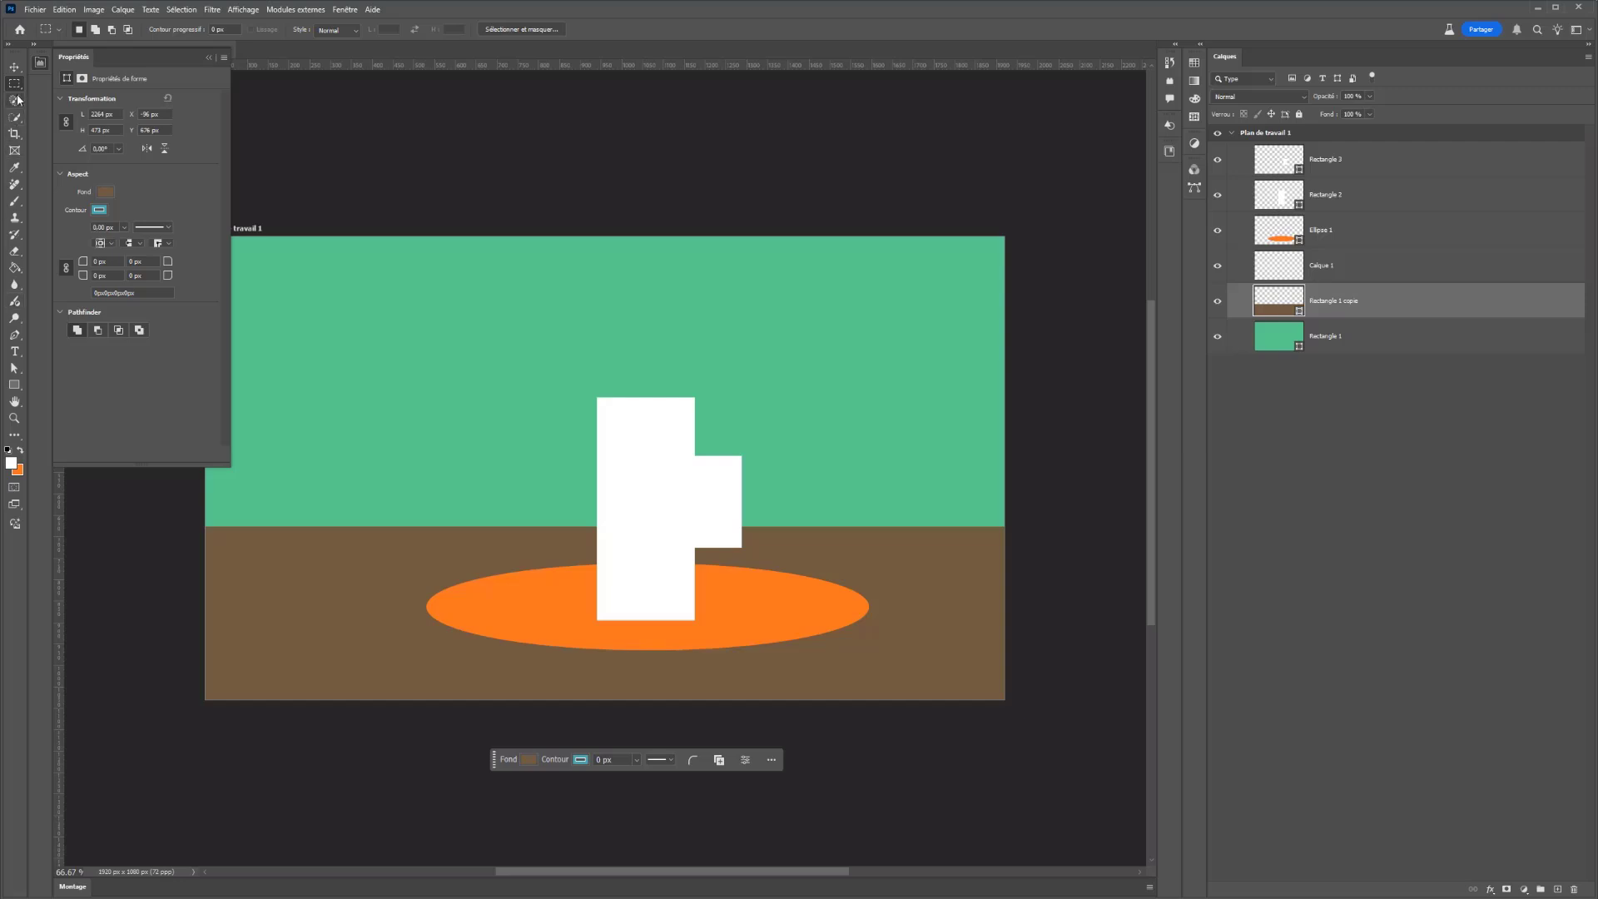
In Photoshop, select a rectangular area about 253 px wide left of the mug shape and fill it white on a new topmost layer
left_click_drag(274, 527, 346, 551)
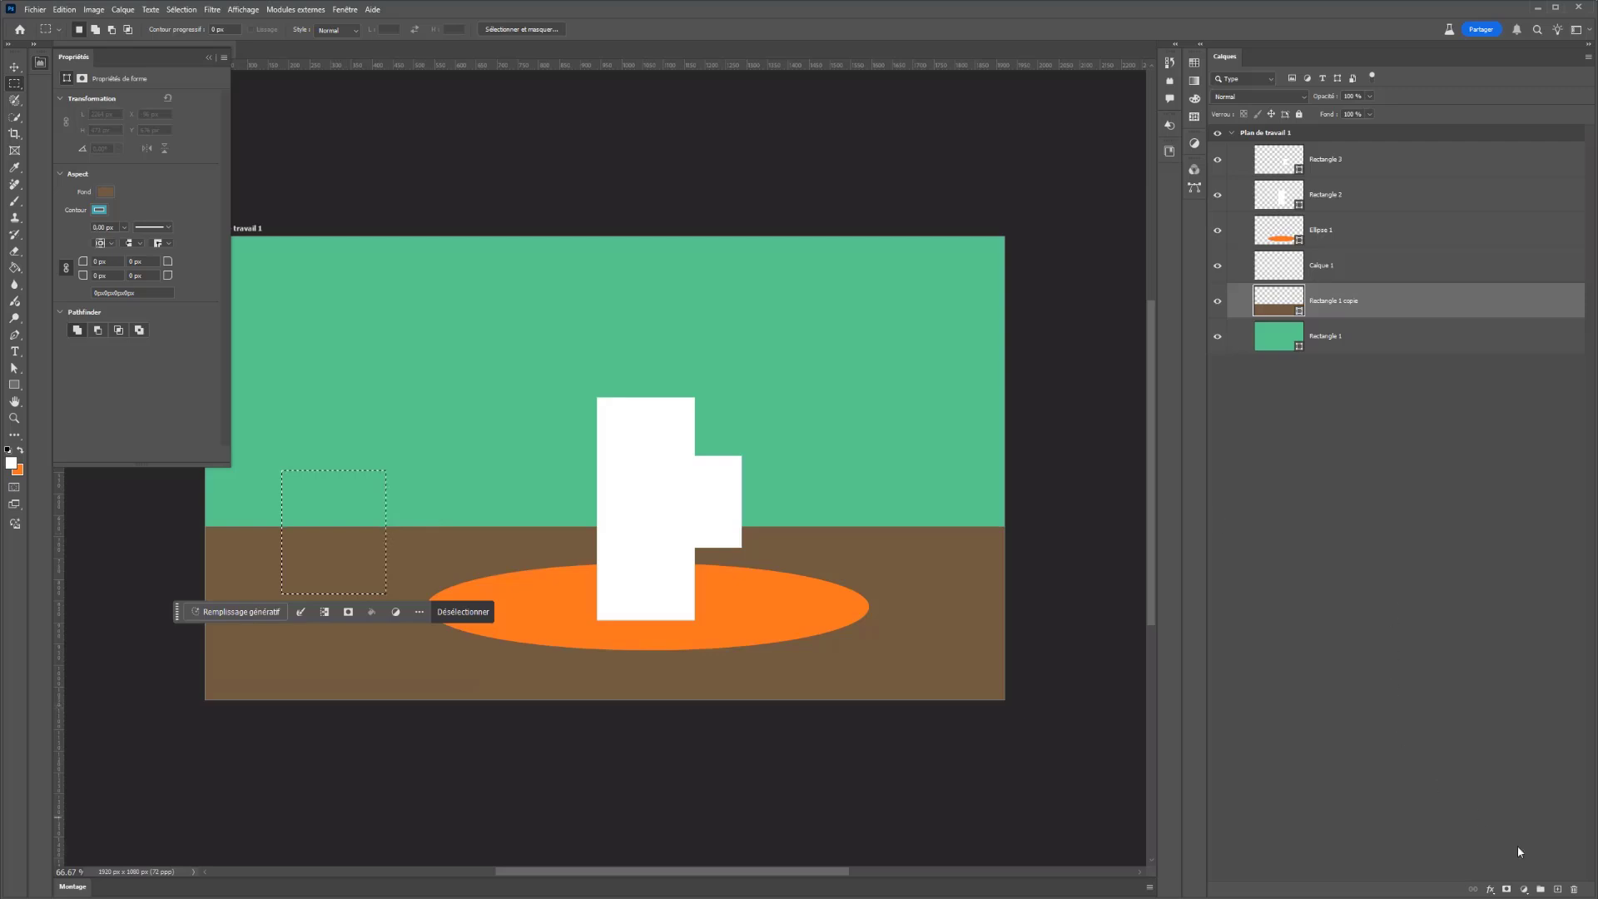
left_click(1556, 888)
left_click_drag(1343, 301, 1332, 148)
left_click(15, 267)
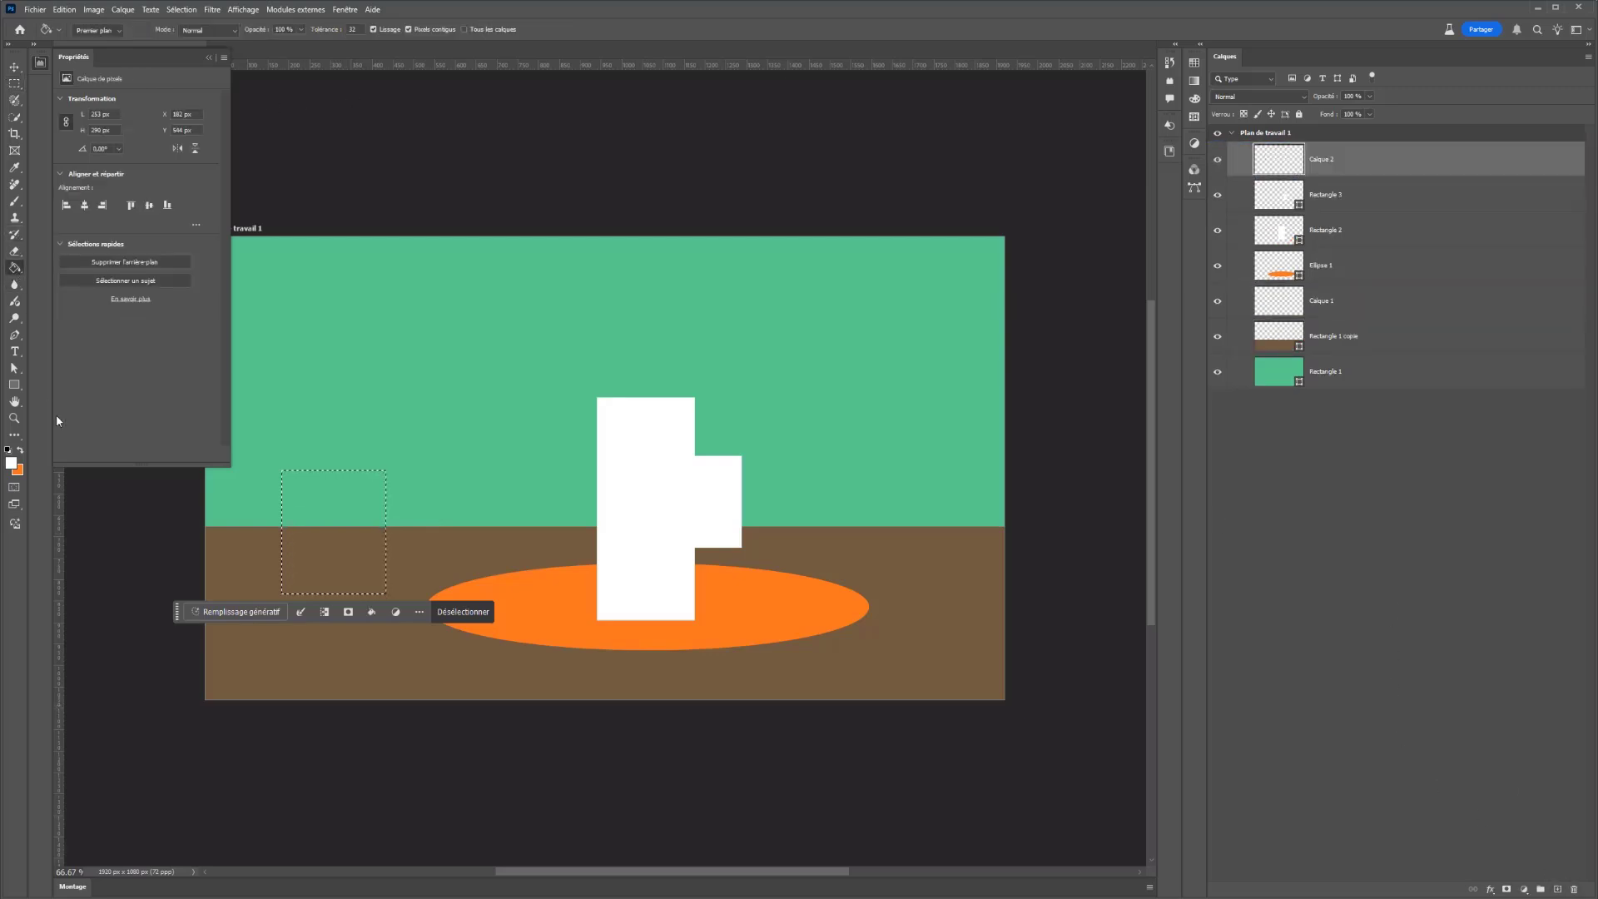
left_click(303, 535)
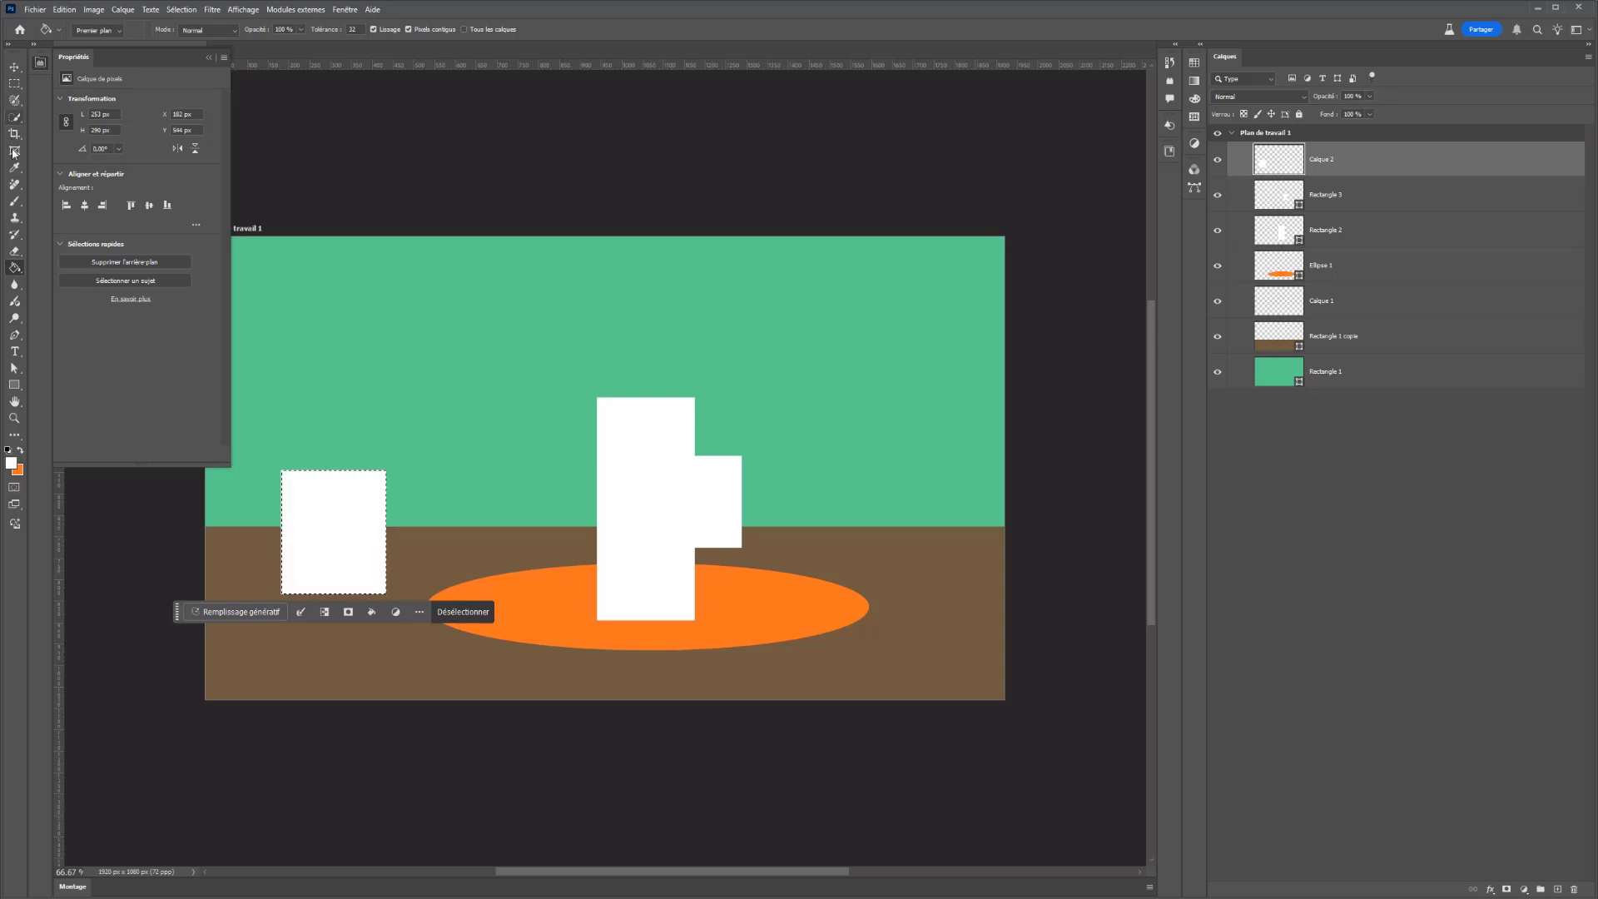
Clear the selection and draw a white custom shape from the Fleurs set, a leafy flower stem about 232 px wide, above the white pot rectangle
left_click(15, 403)
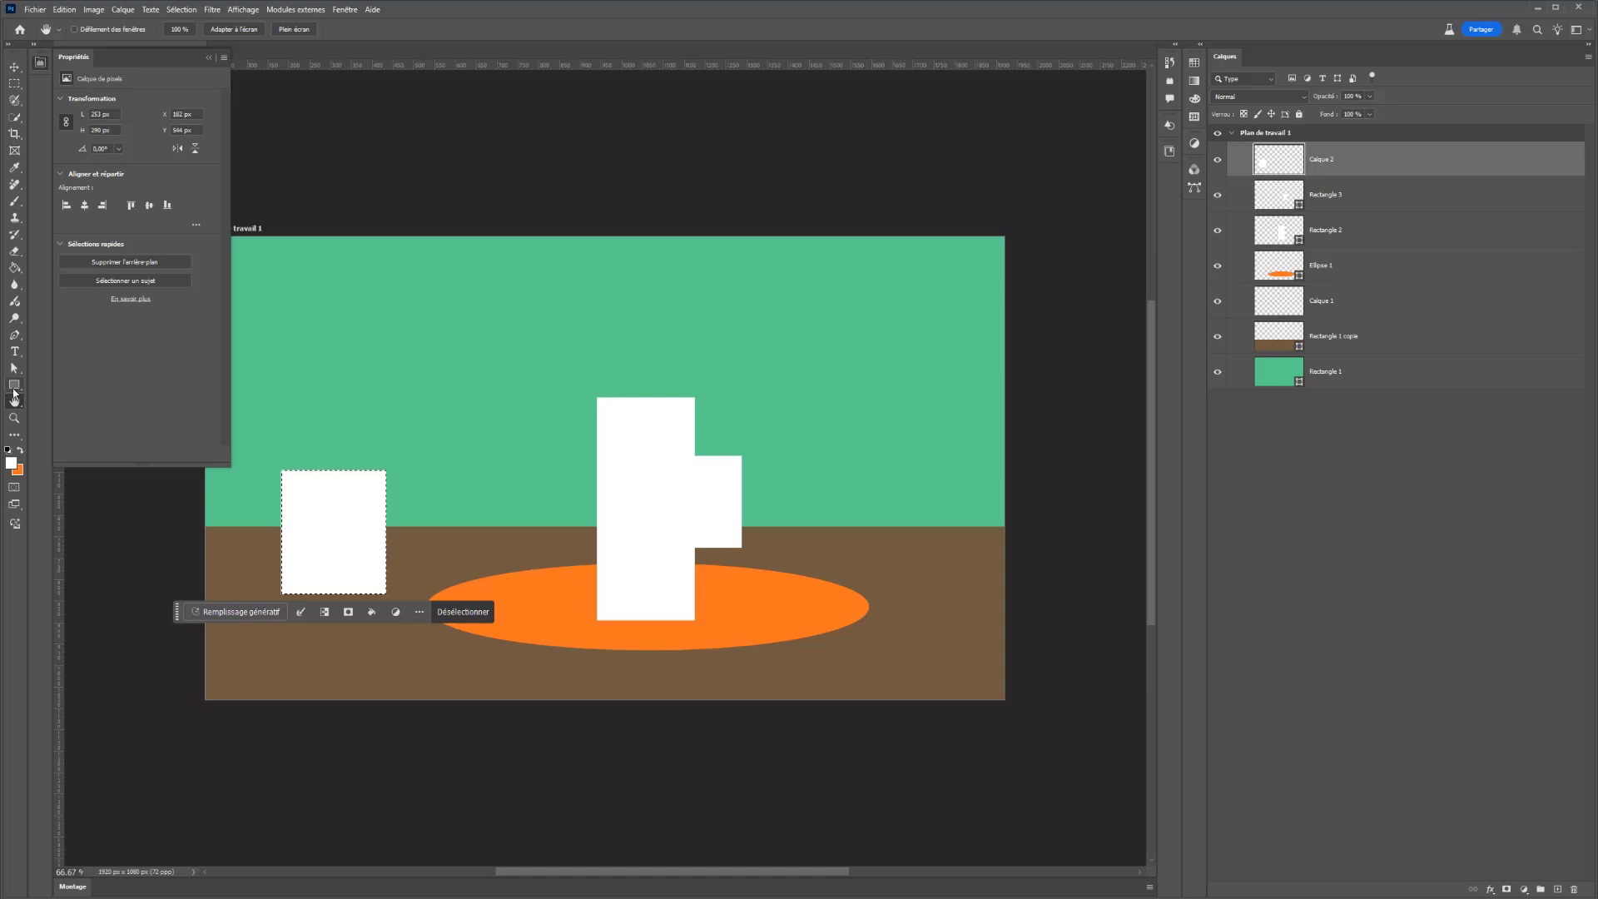
left_click(14, 385)
left_click(83, 446)
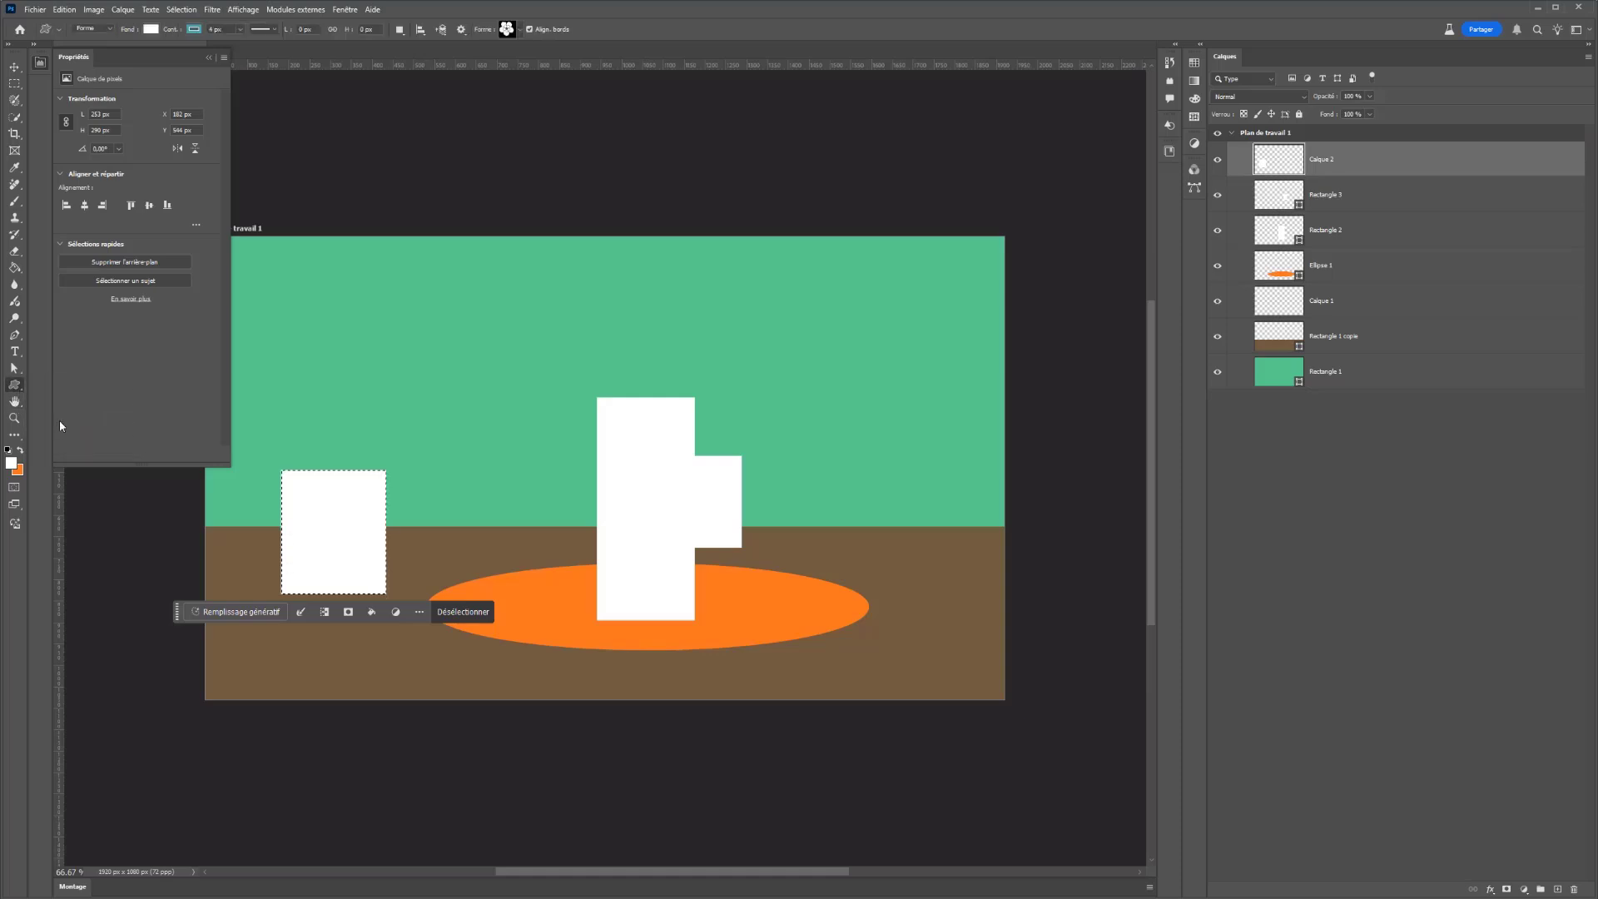
key("ctrl+d")
right_click(356, 461)
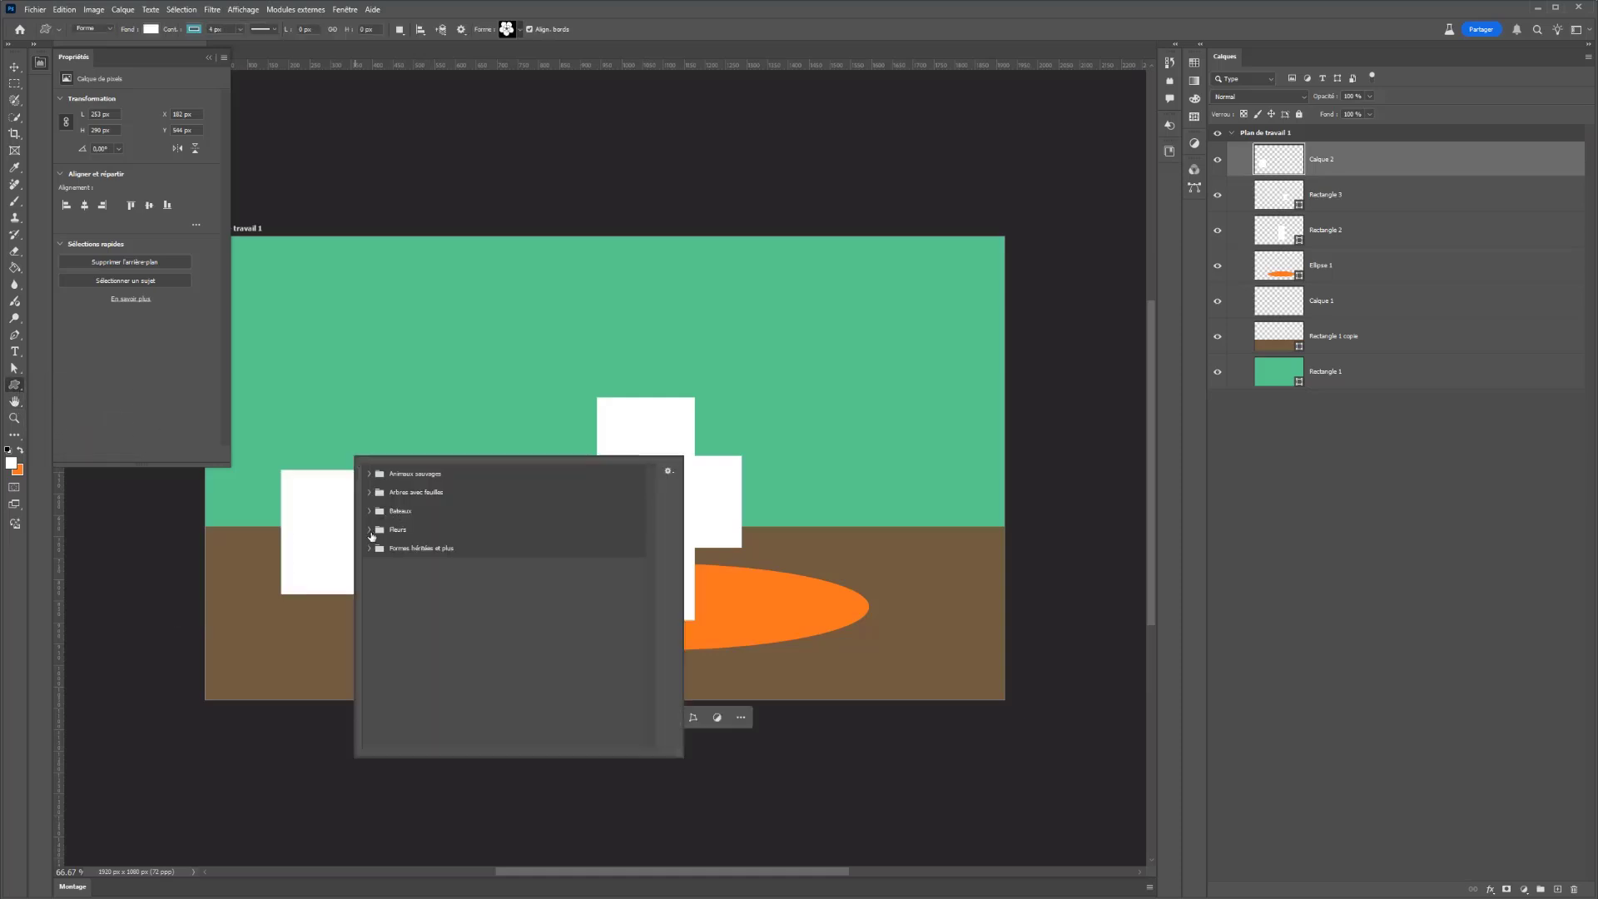
left_click(370, 530)
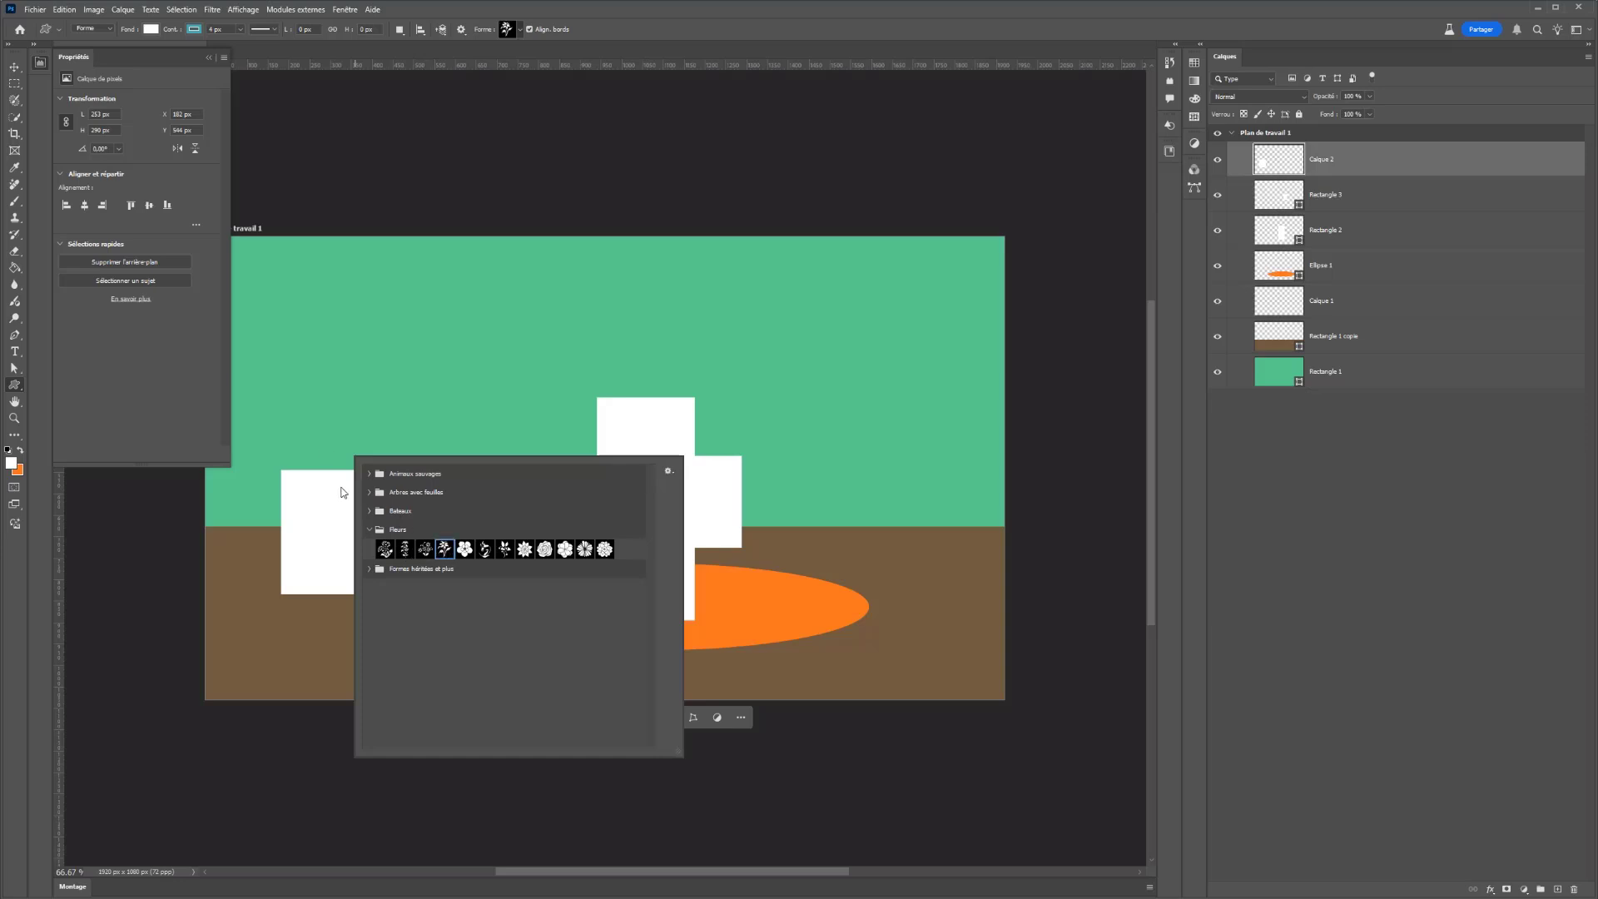
left_click_drag(319, 484, 415, 324)
Move the flower shape over the centre of the white pot rectangle and set its stroke width to 0 px
left_click(12, 68)
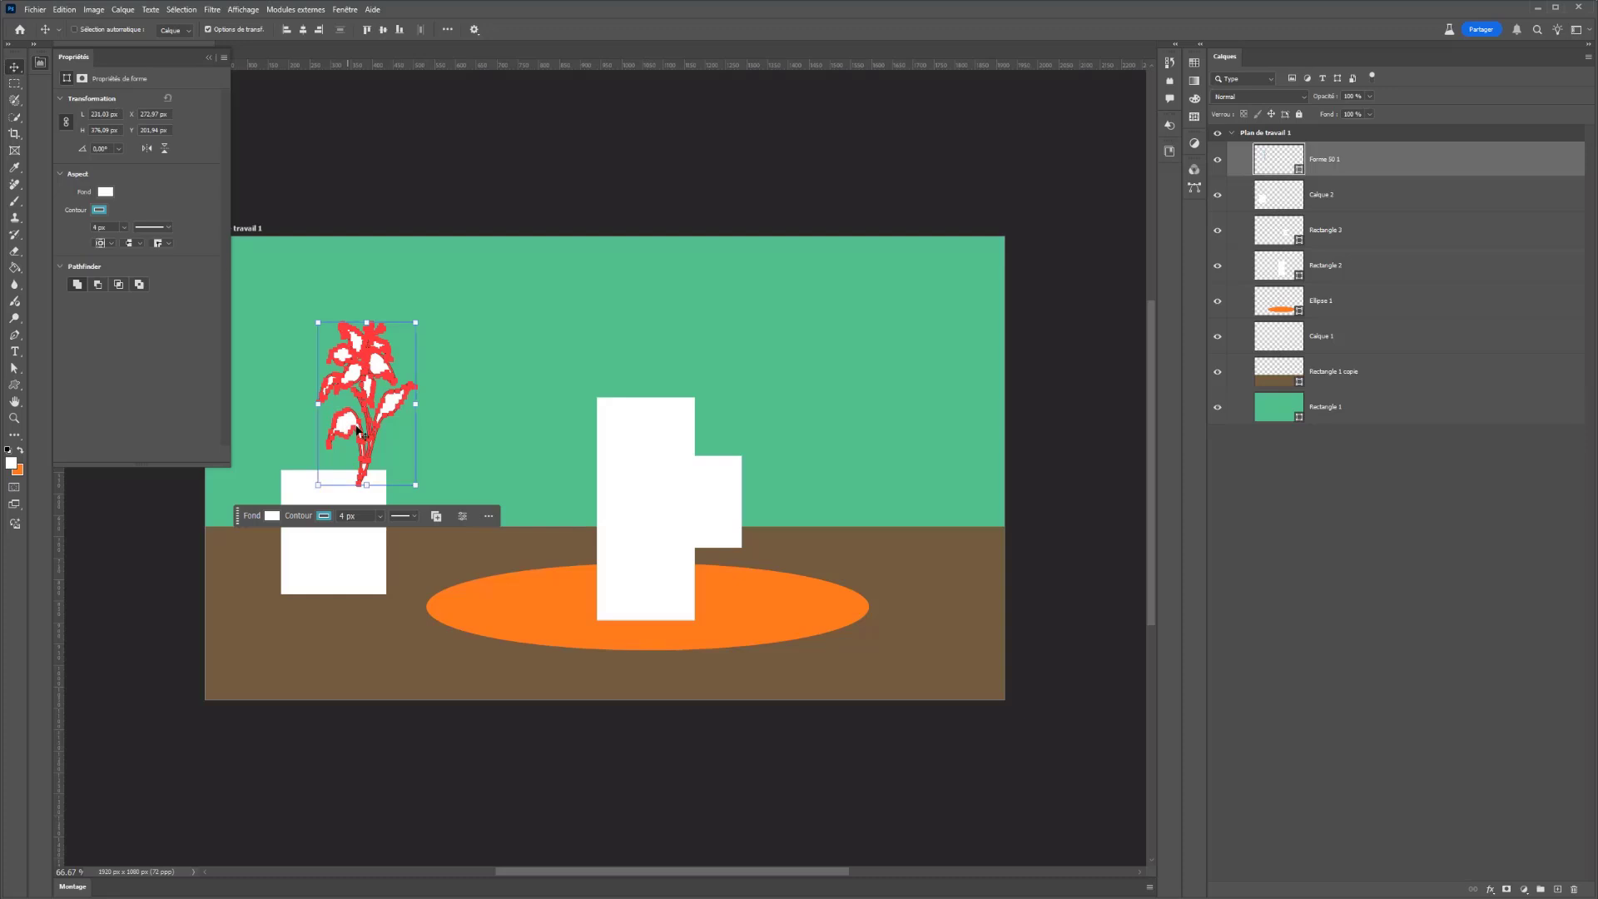
left_click_drag(358, 429, 328, 431)
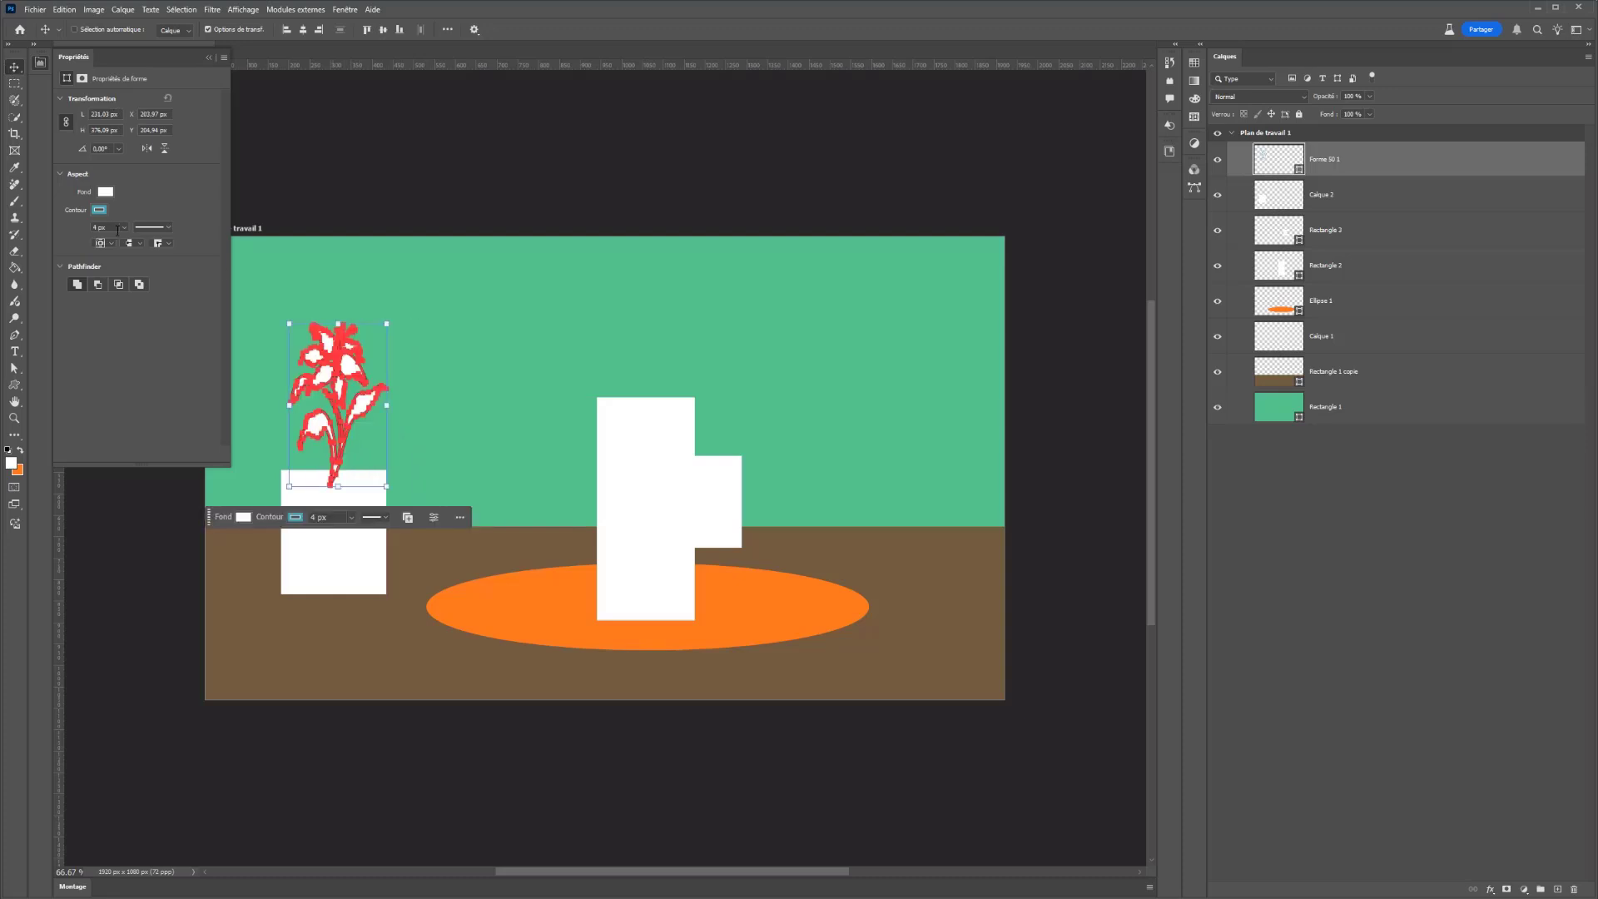
left_click_drag(125, 243, 113, 242)
left_click(14, 87)
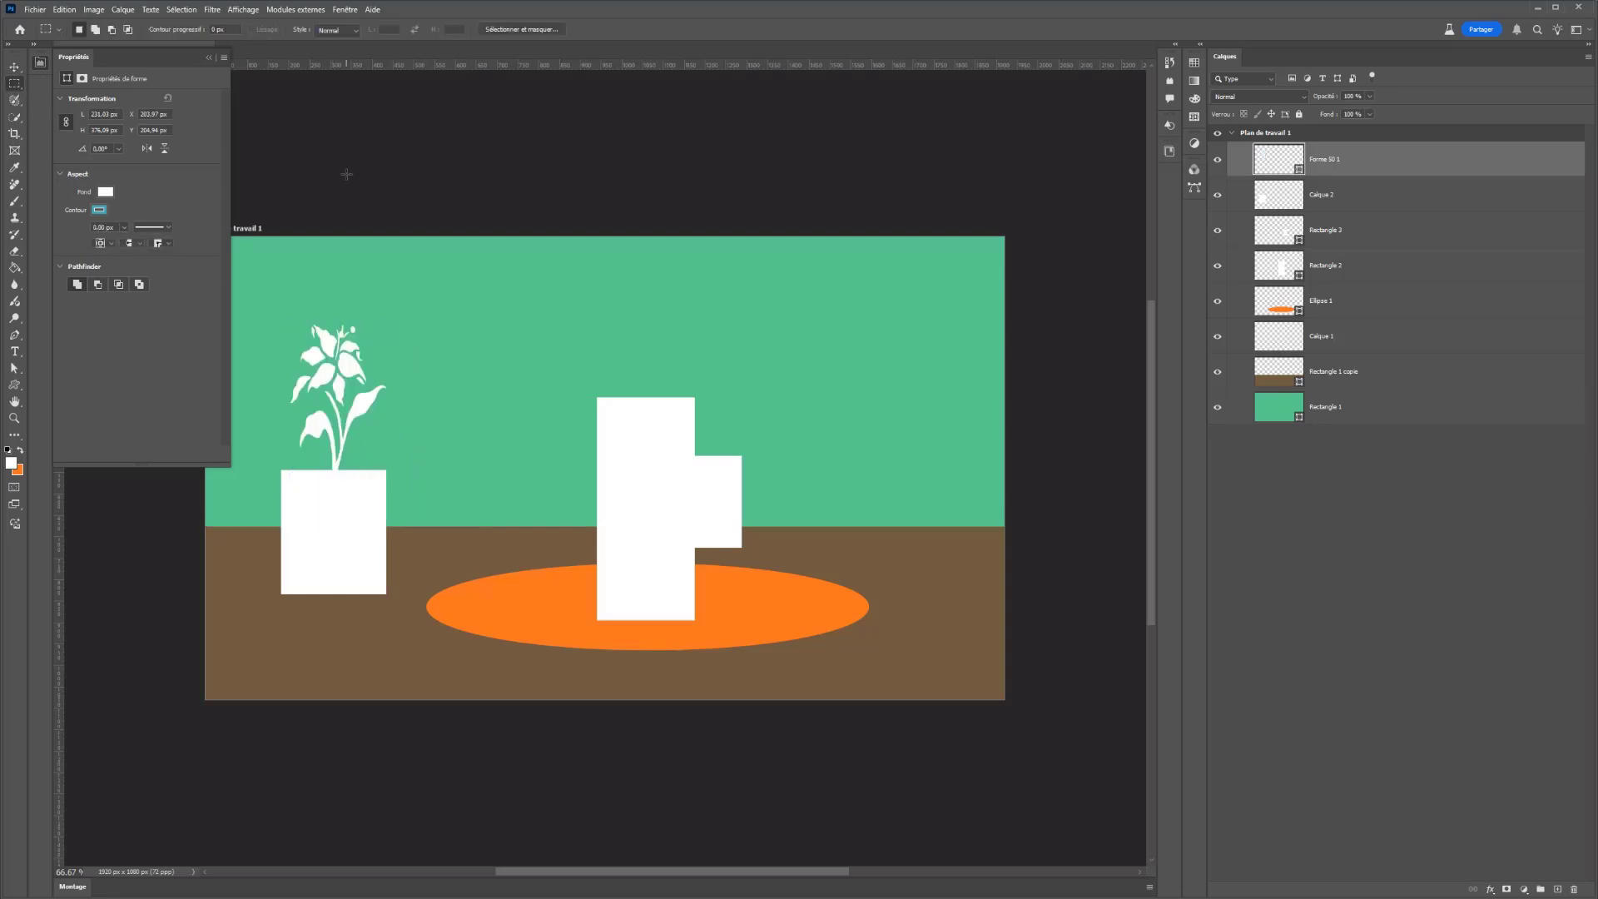
Export the layout for the web as the maximum-quality JPEG ref2 in the Image folder
key("ctrl+alt+shift+s")
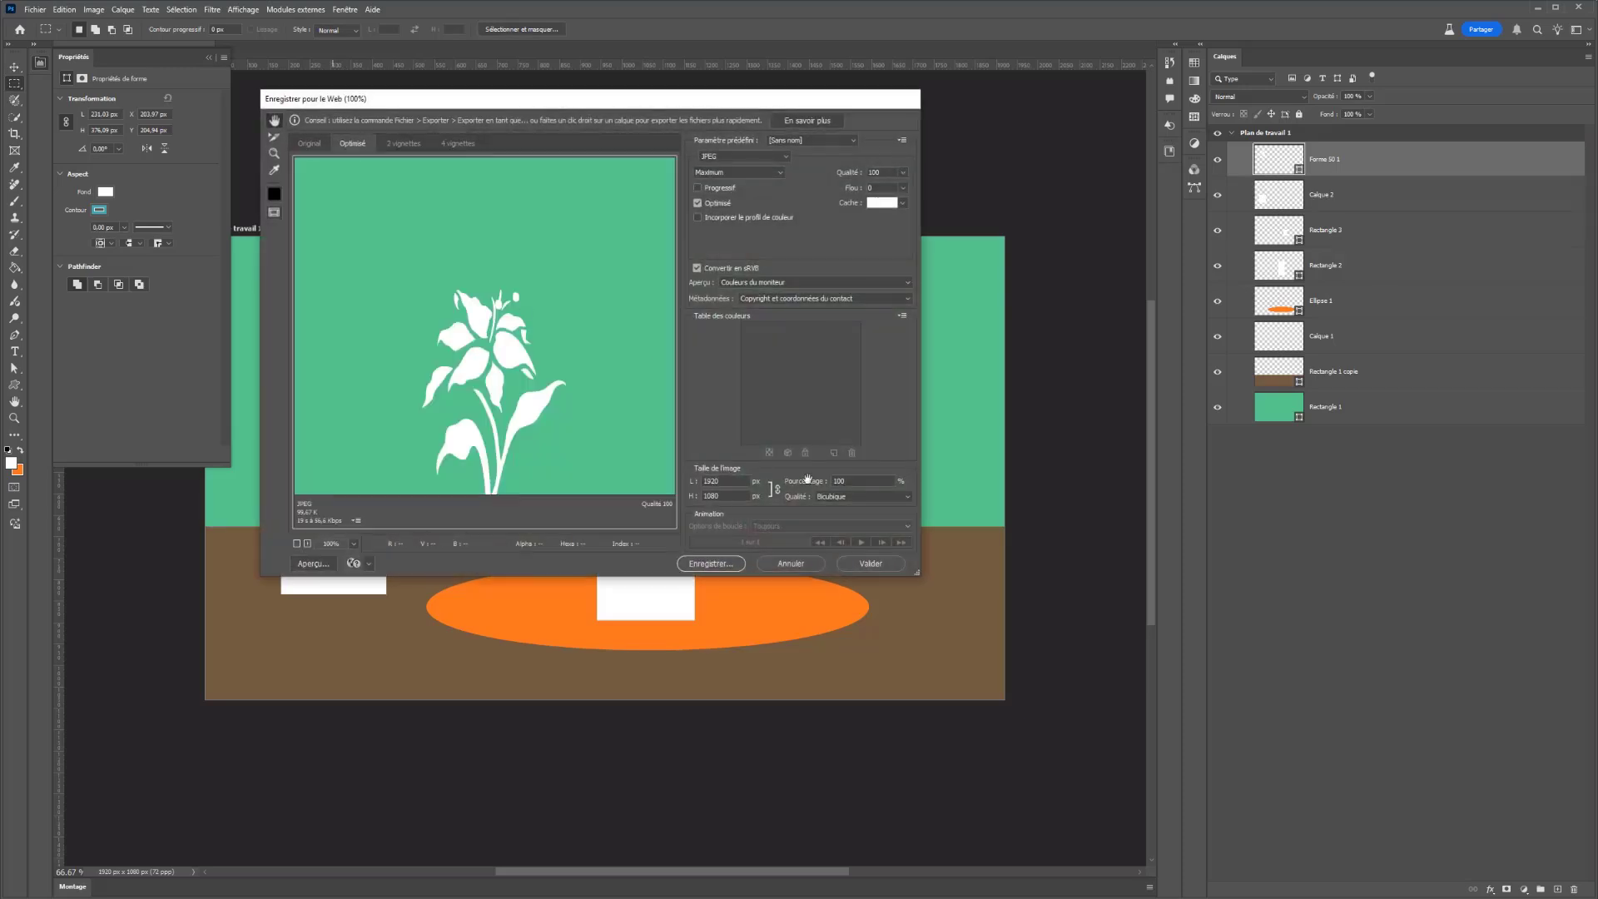
left_click(710, 563)
type("ref2")
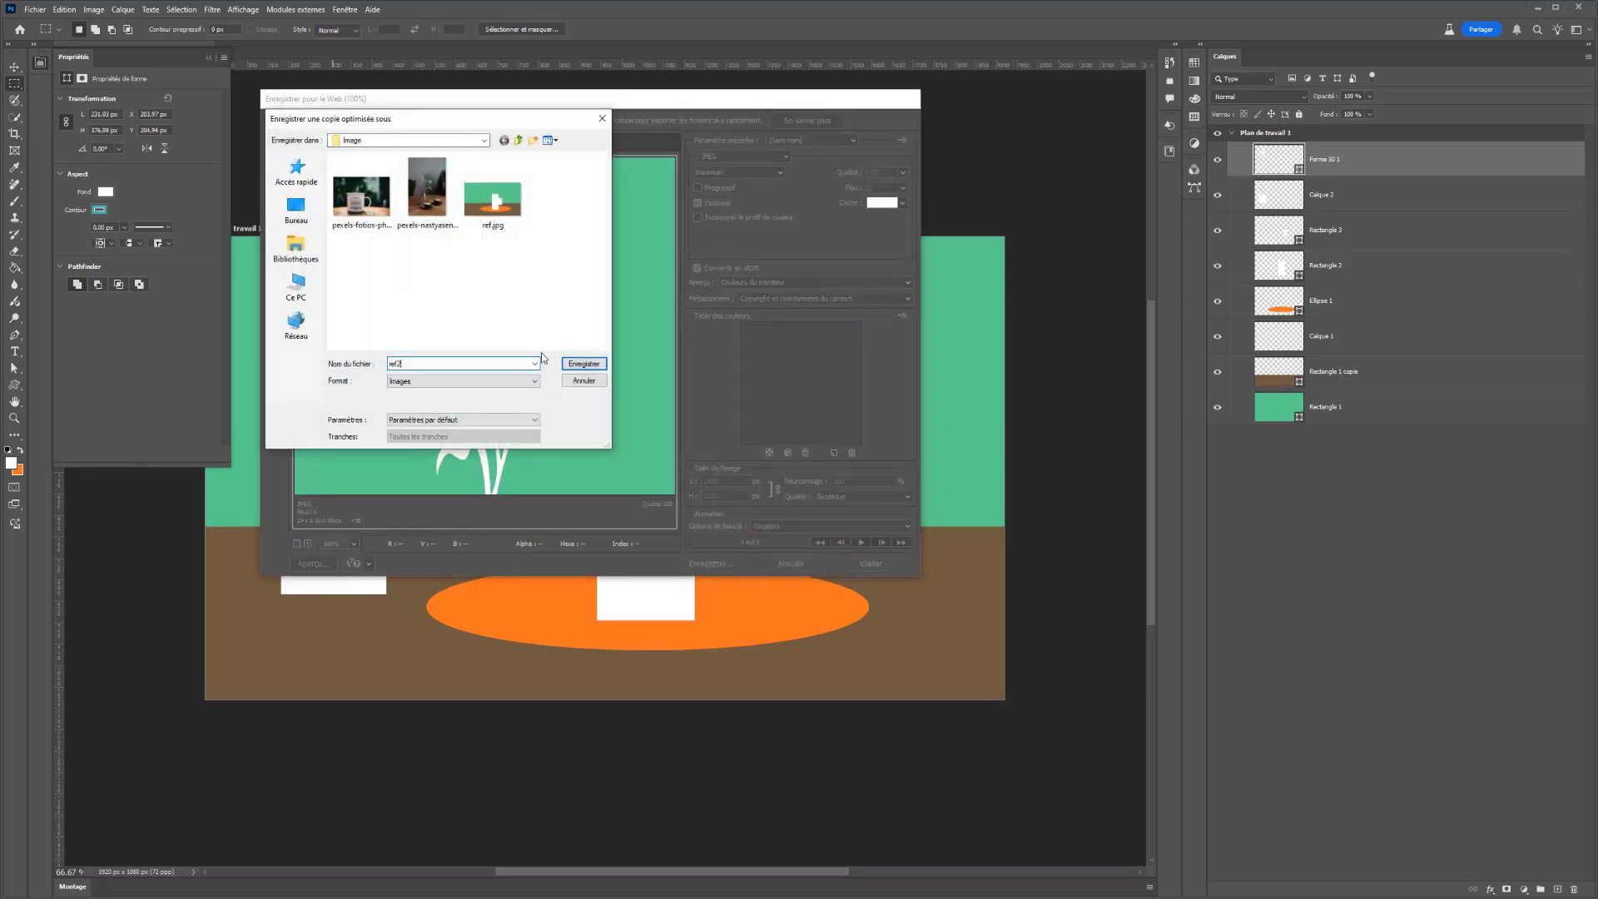
key("Return")
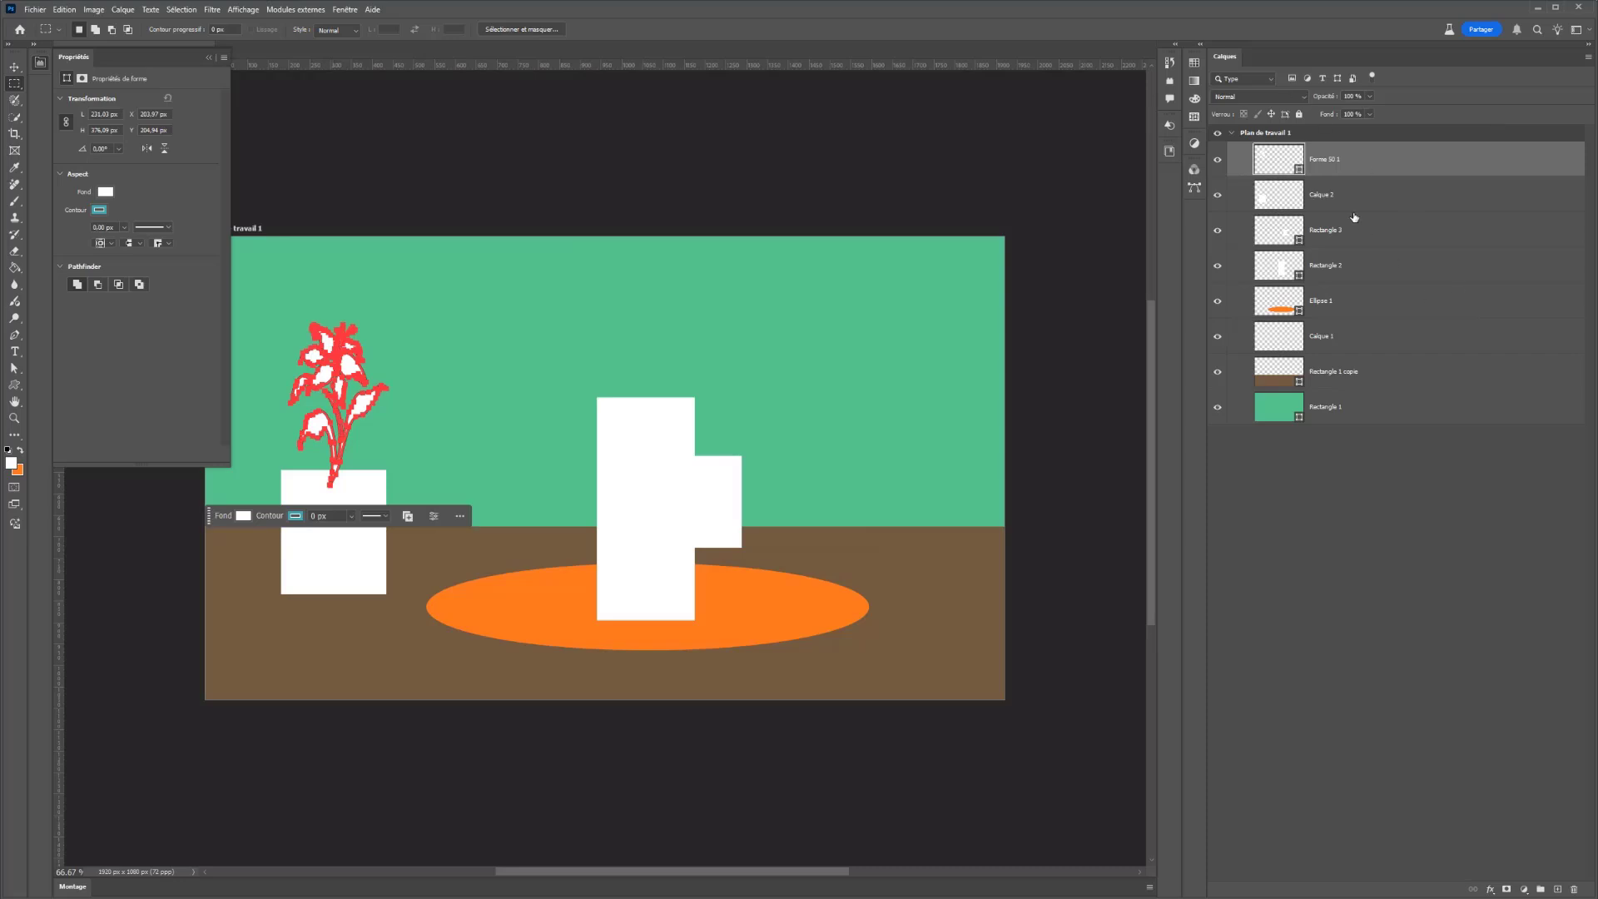
Select the flower and pot layers together, move them onto the orange ellipse right of the mug and scale them down proportionally
left_click(1346, 203, "shift")
key("v")
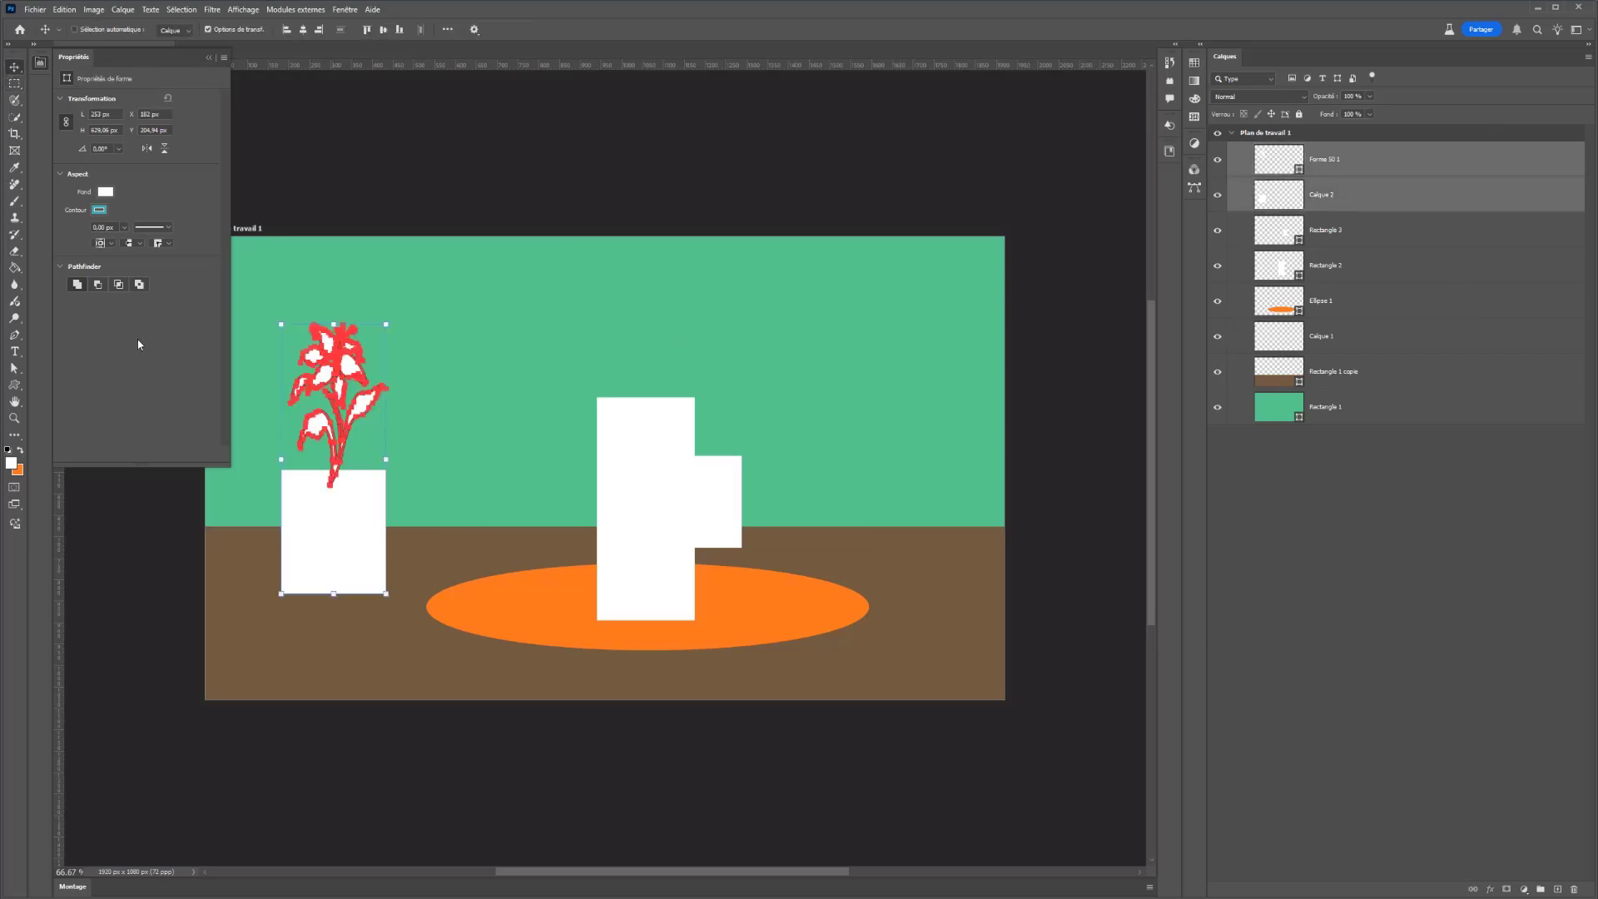
left_click_drag(328, 570, 817, 597)
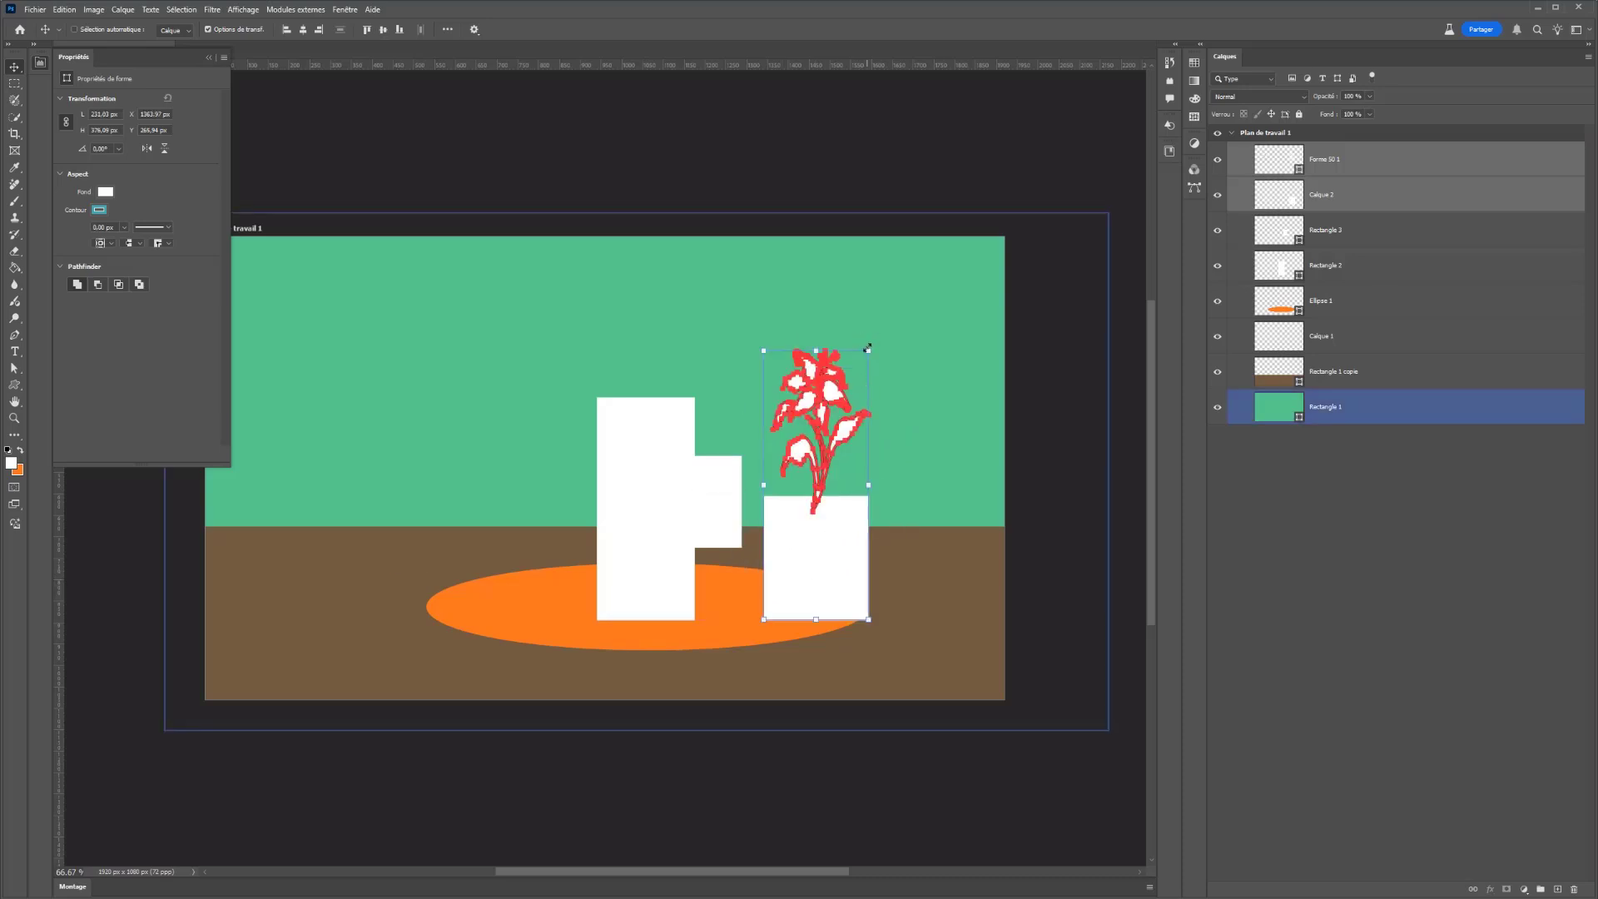
left_click_drag(866, 349, 828, 454)
key("Return")
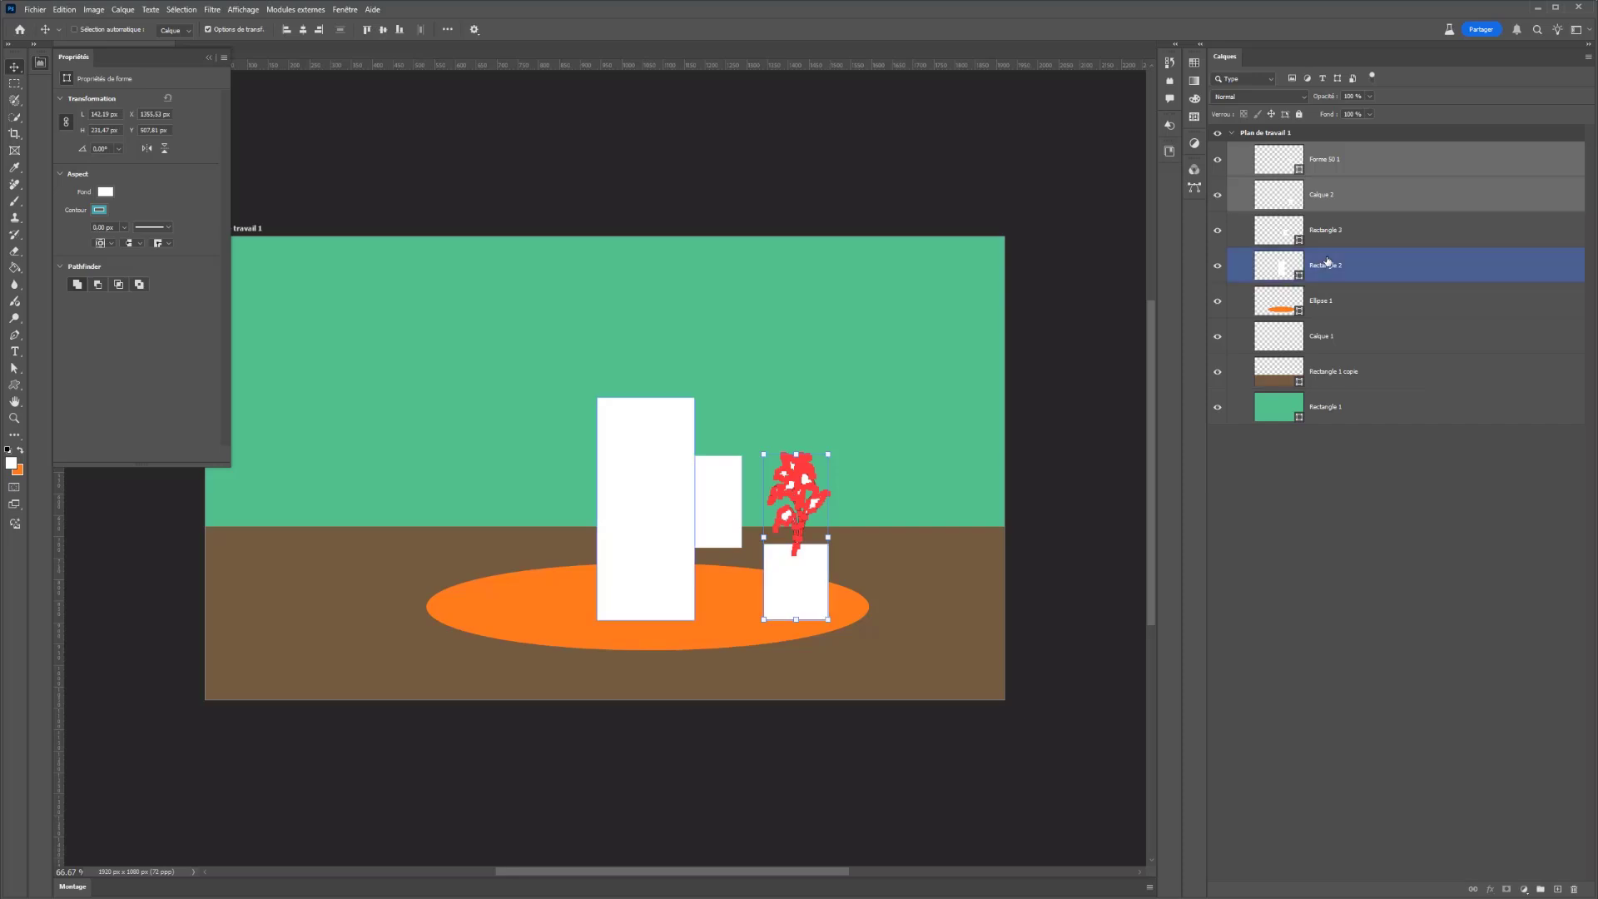
Select both white rectangles of the mug and move them left on the orange ellipse, to an X position of about 738 px
left_click(1326, 265)
left_click(1334, 240, "shift")
left_click_drag(664, 592, 566, 599)
Export the rearranged layout for the web as the maximum-quality JPEG ref3 in the Image folder
key("ctrl+alt+shift+s")
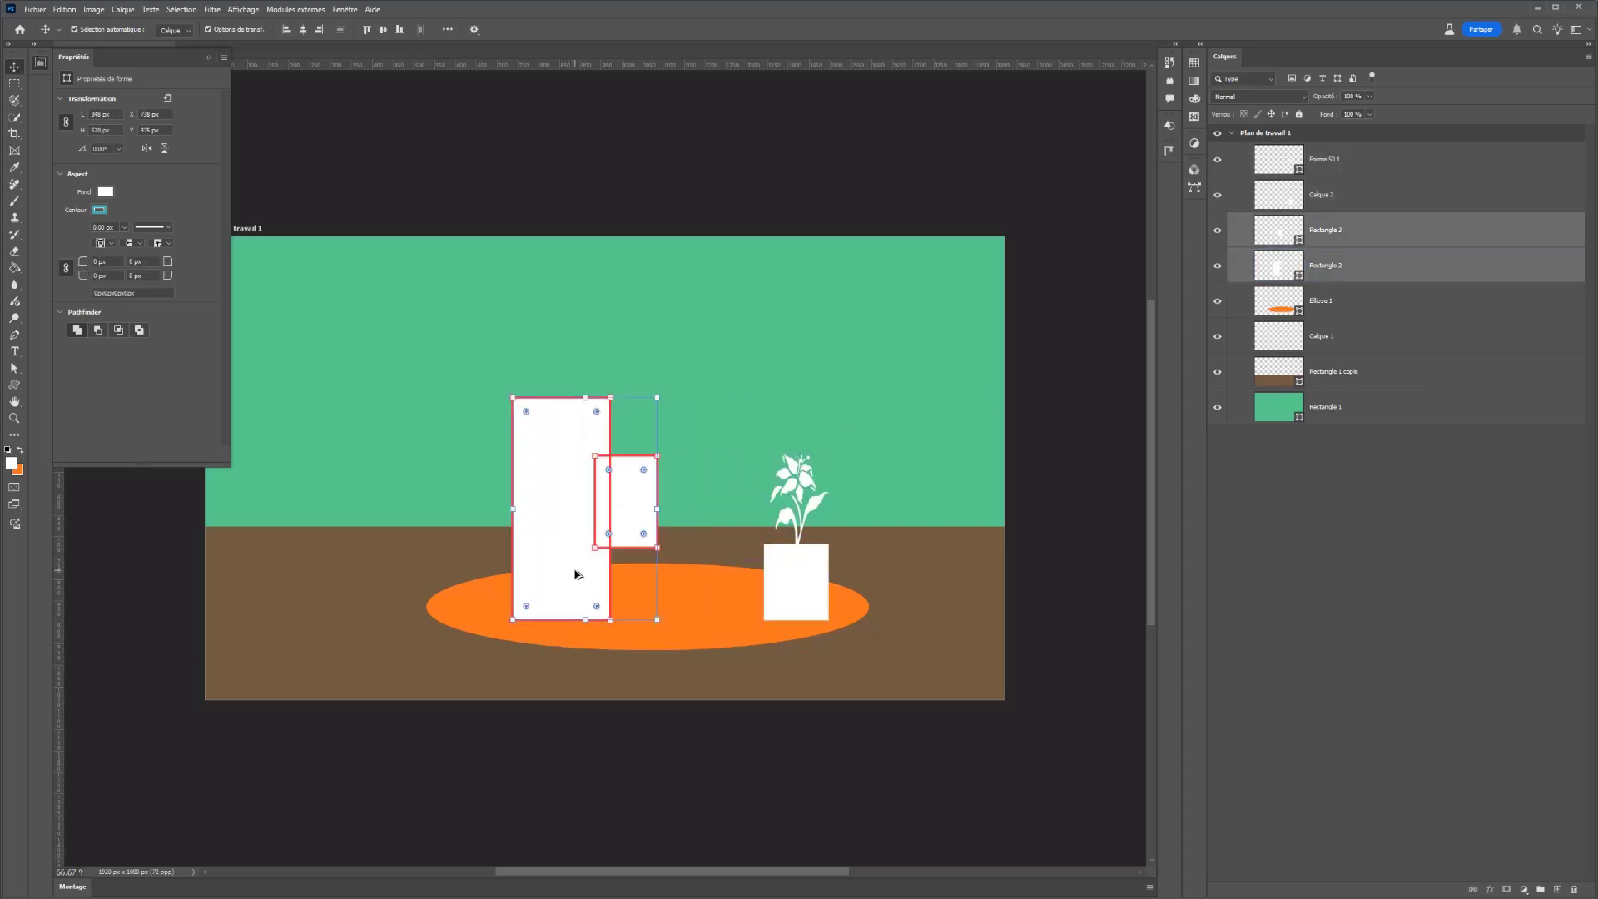
key("Return")
type("ref3")
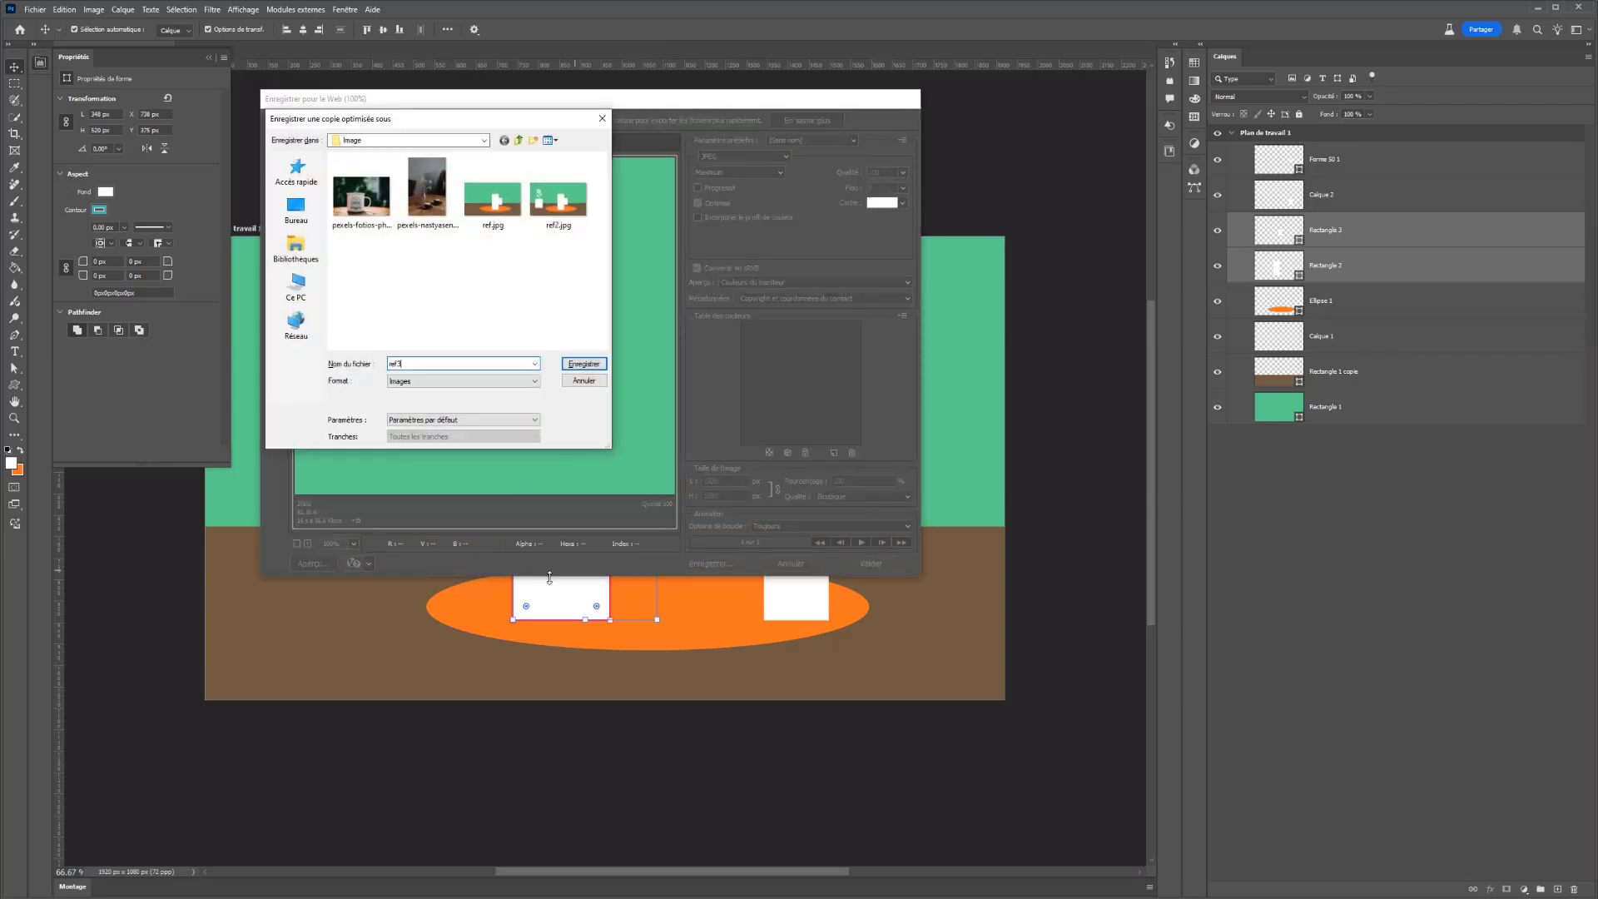
key("Return")
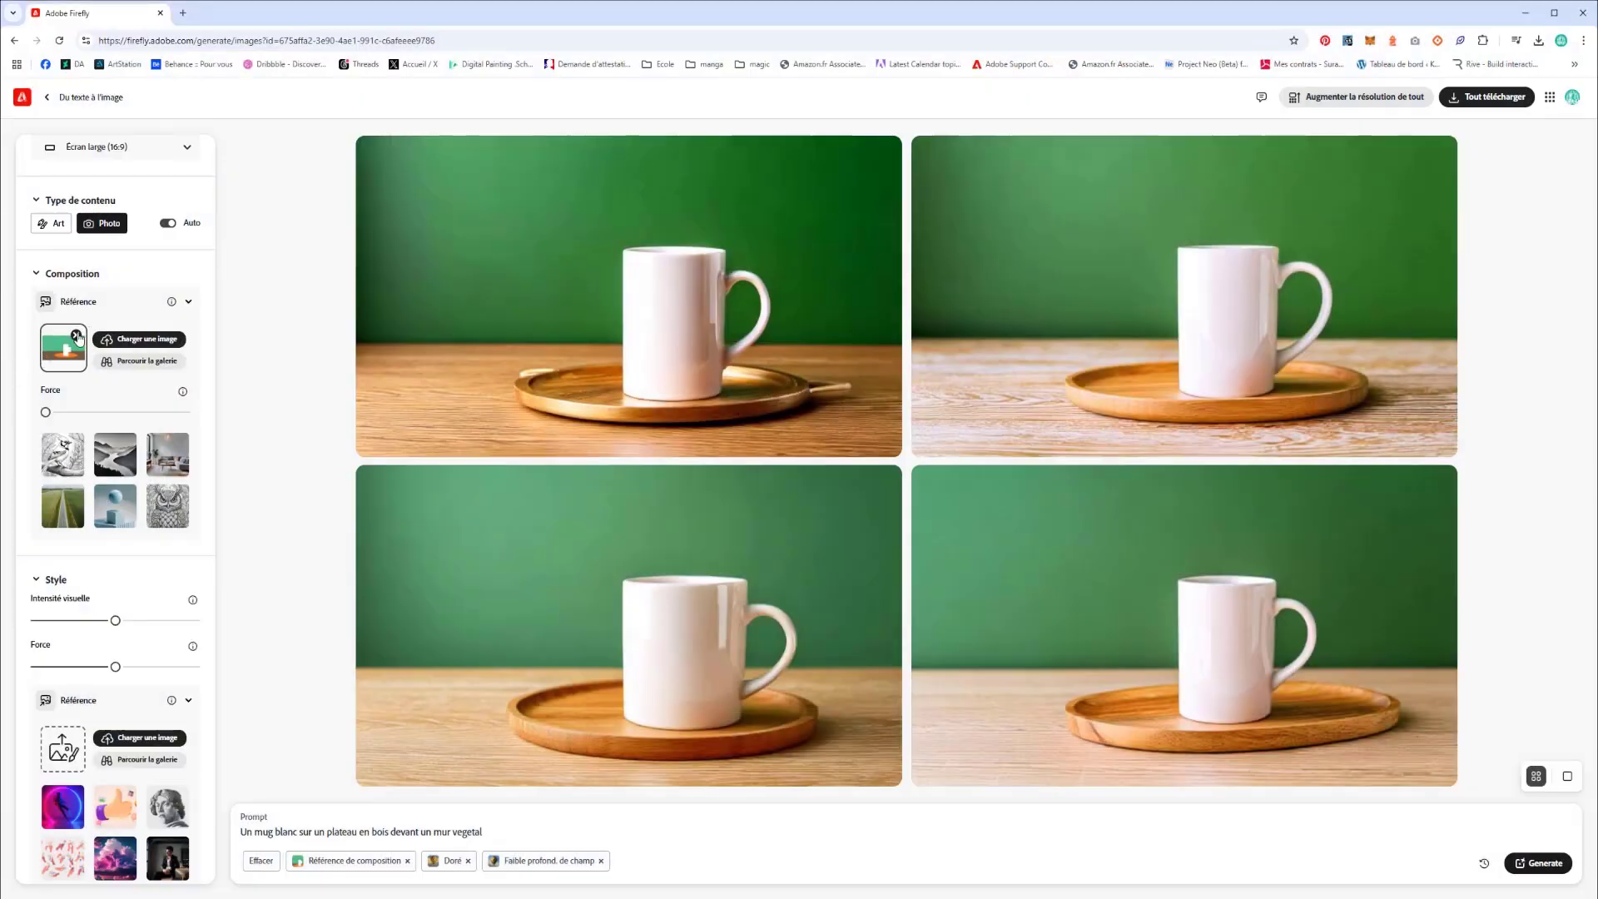
Switch to Firefly, replace the composition reference with ref2.jpg and generate the images
left_click(76, 335)
left_click(67, 353)
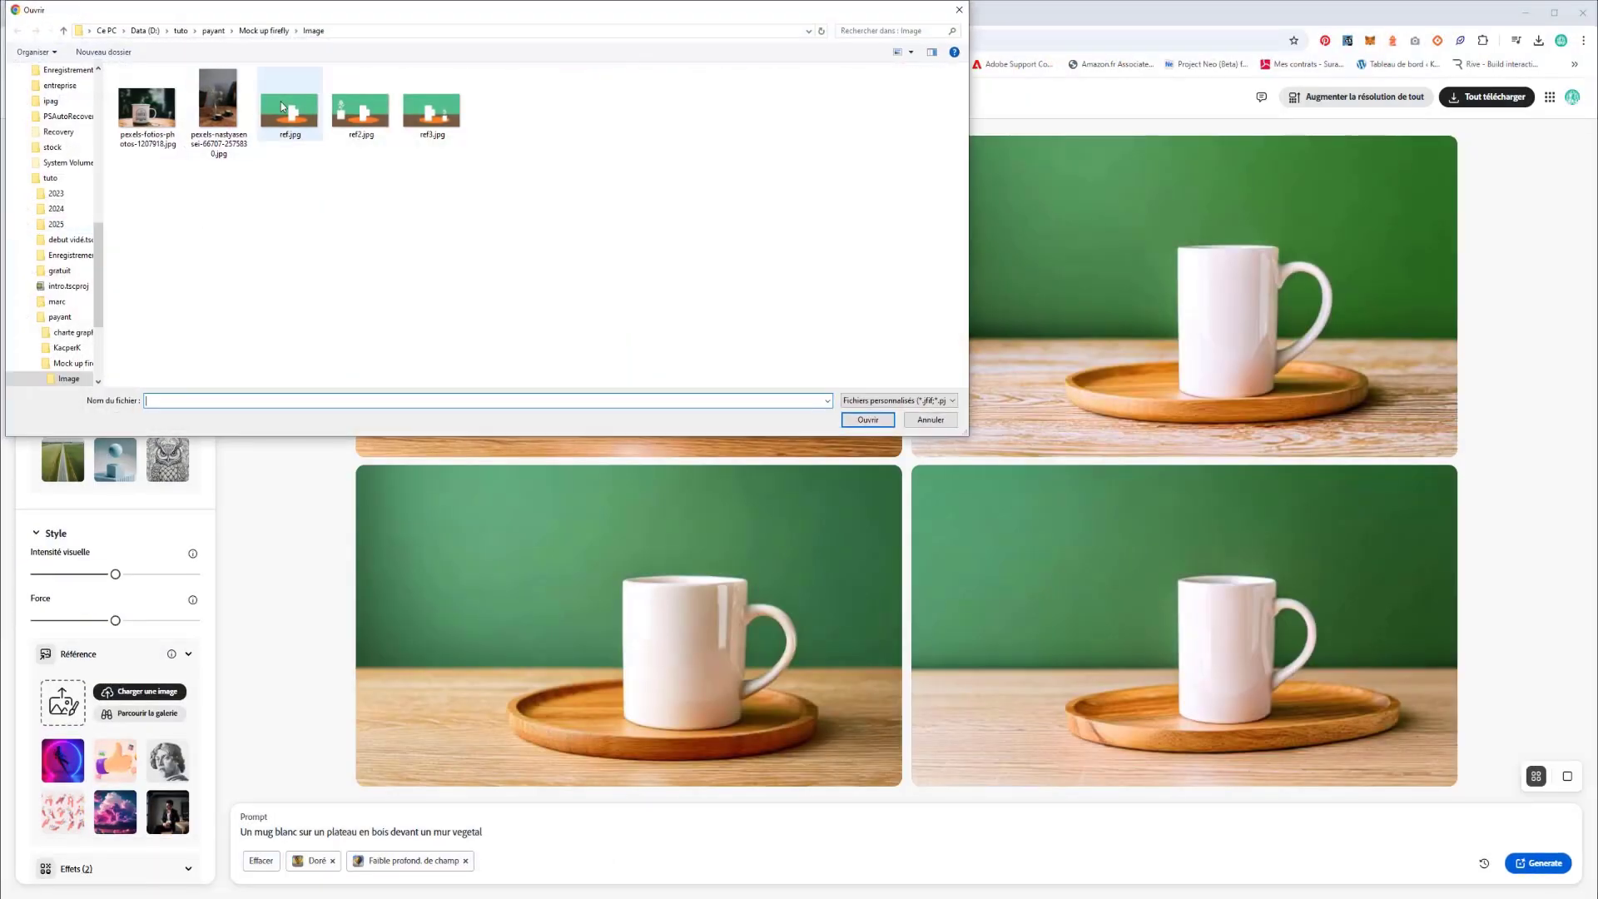
double_click(362, 105)
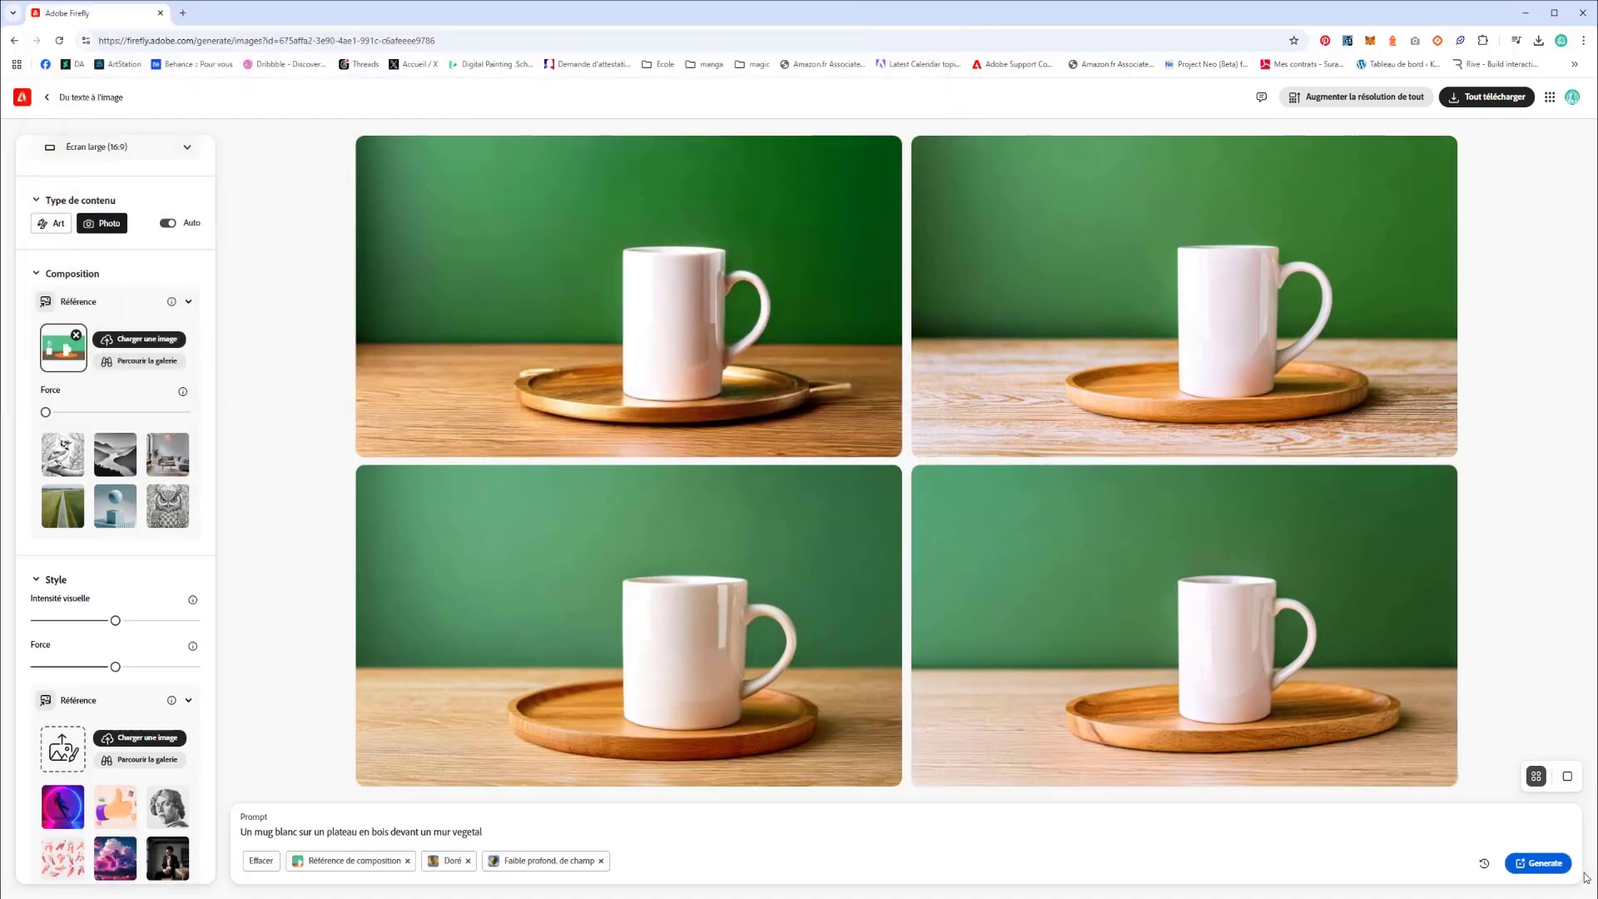
left_click(1539, 863)
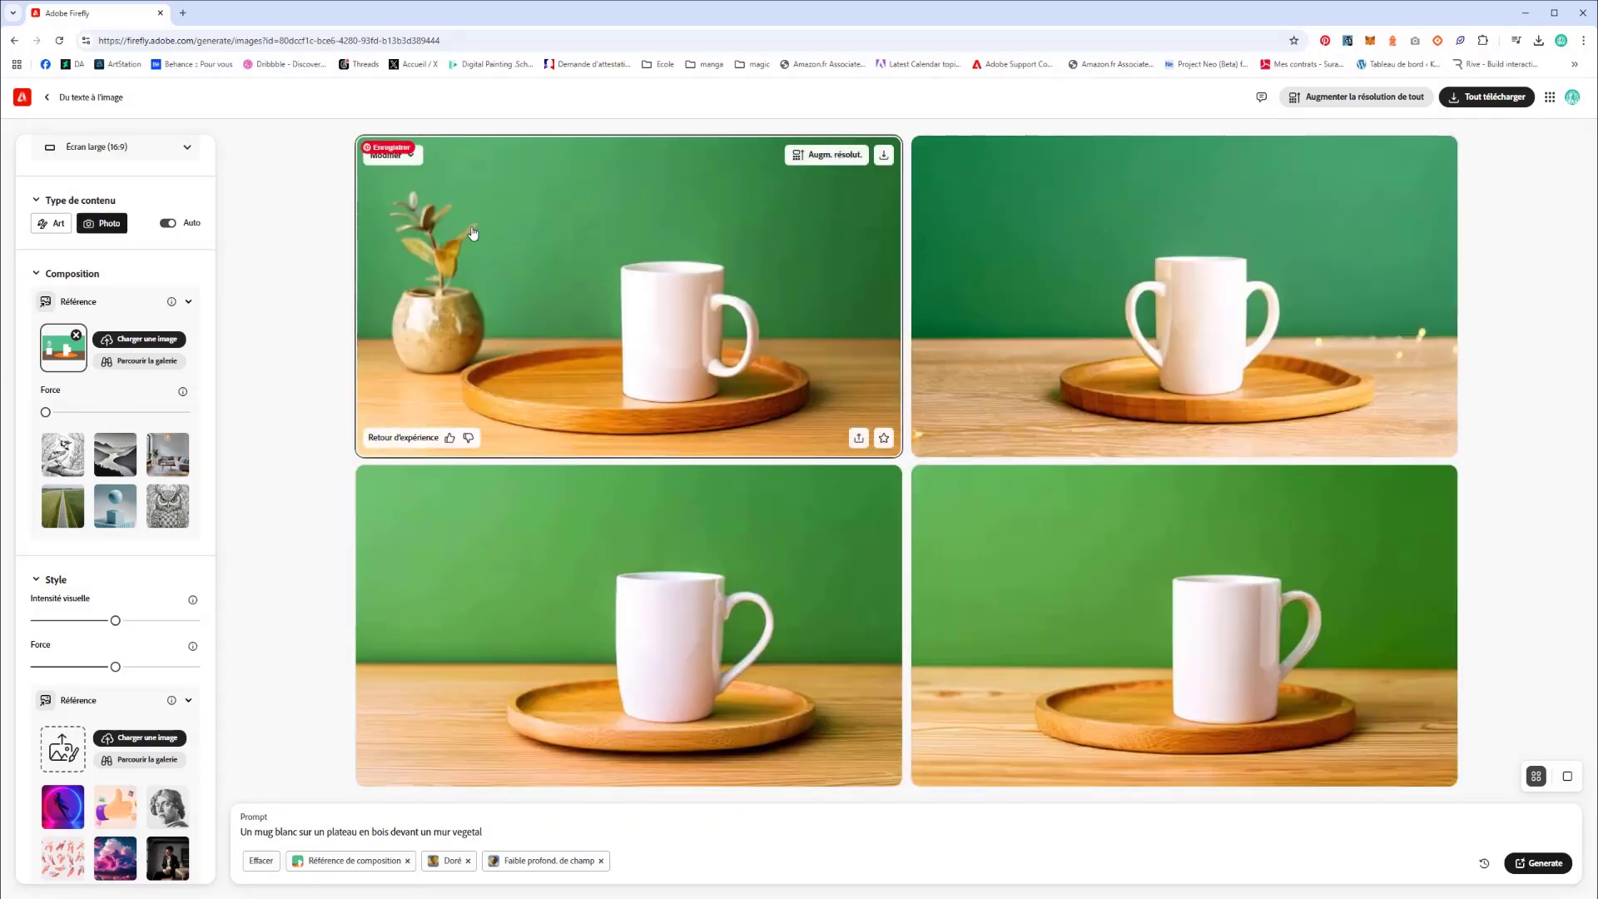
Generate the mug images once with the composition strength at its midpoint and once at its maximum
left_click_drag(44, 412, 183, 413)
left_click(134, 413)
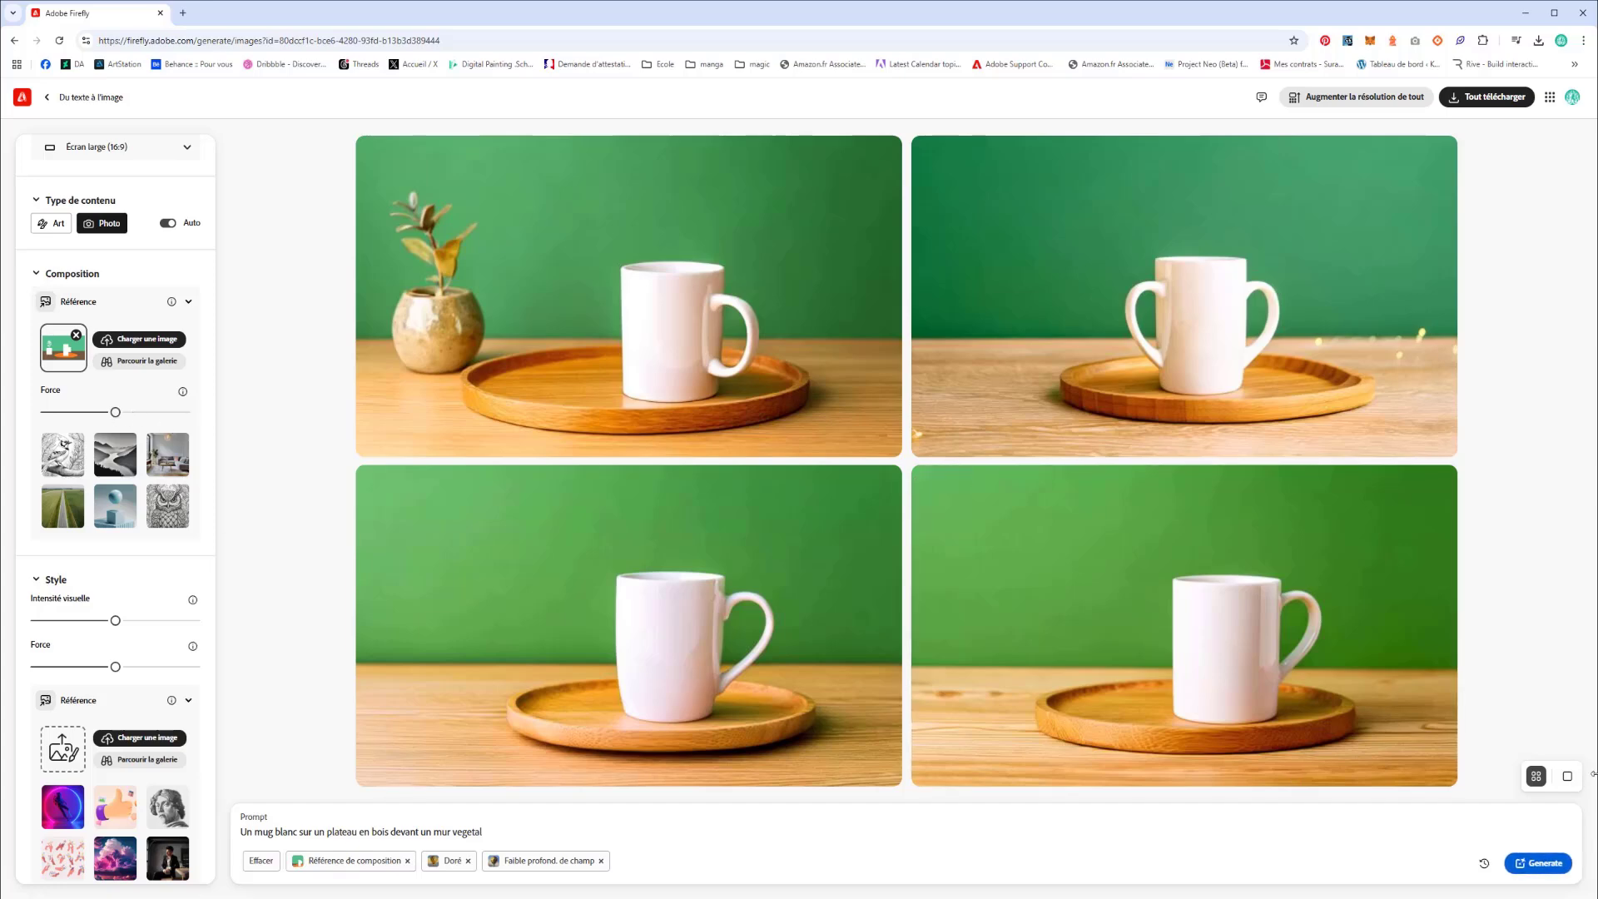
left_click(1540, 857)
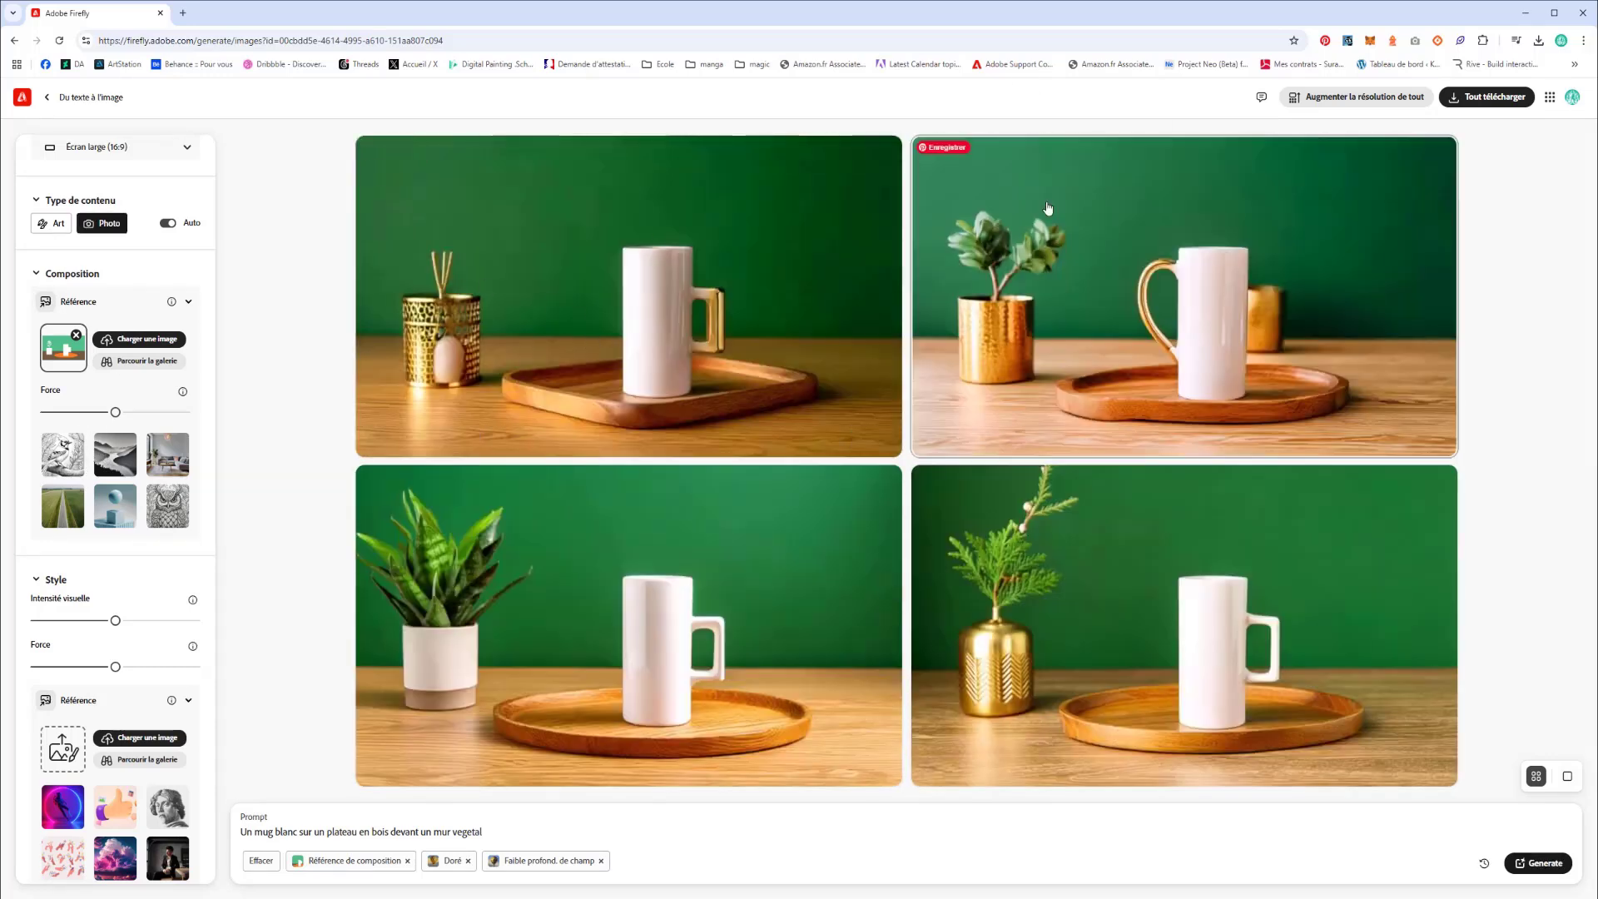
left_click(191, 414)
left_click(1538, 862)
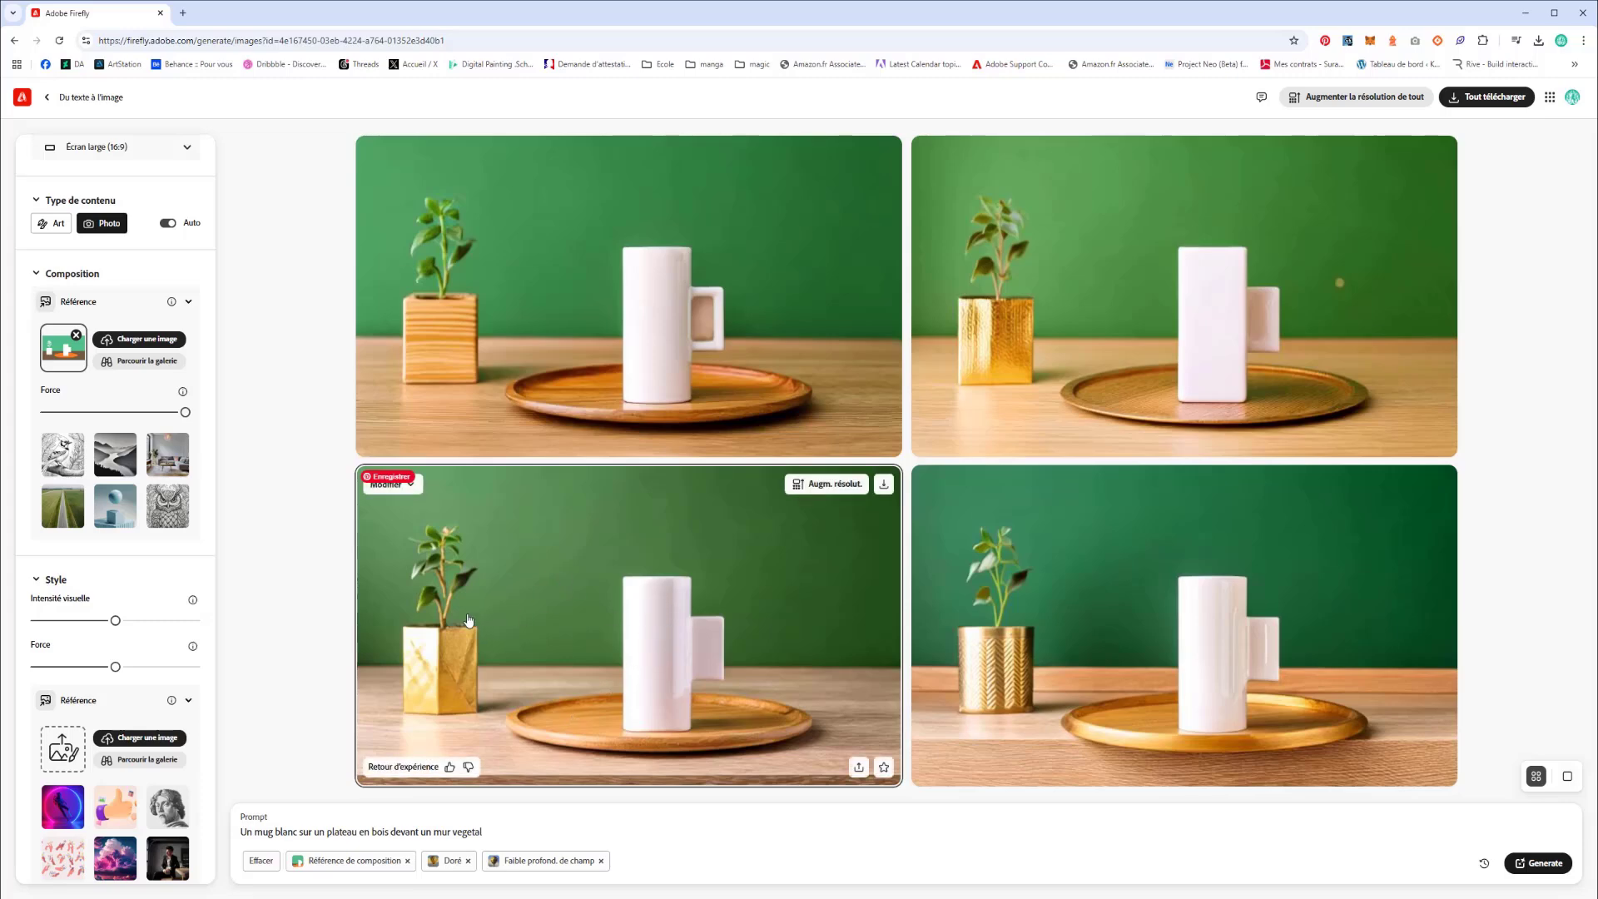
Replace the composition reference with ref3.jpg and generate new images
left_click(76, 335)
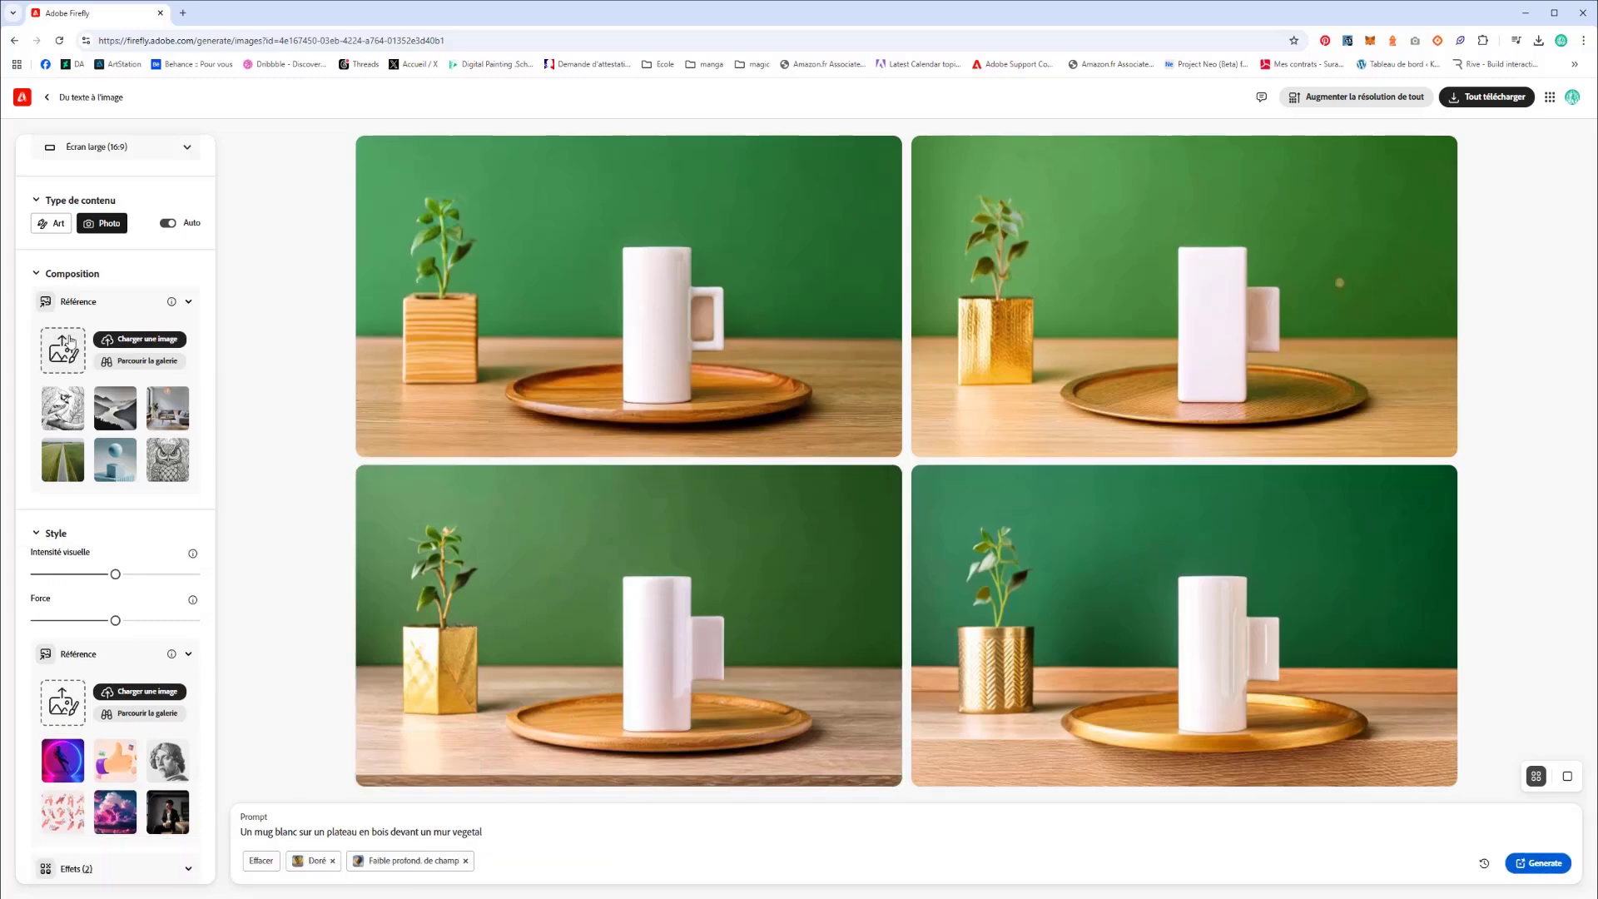
left_click(112, 341)
double_click(431, 111)
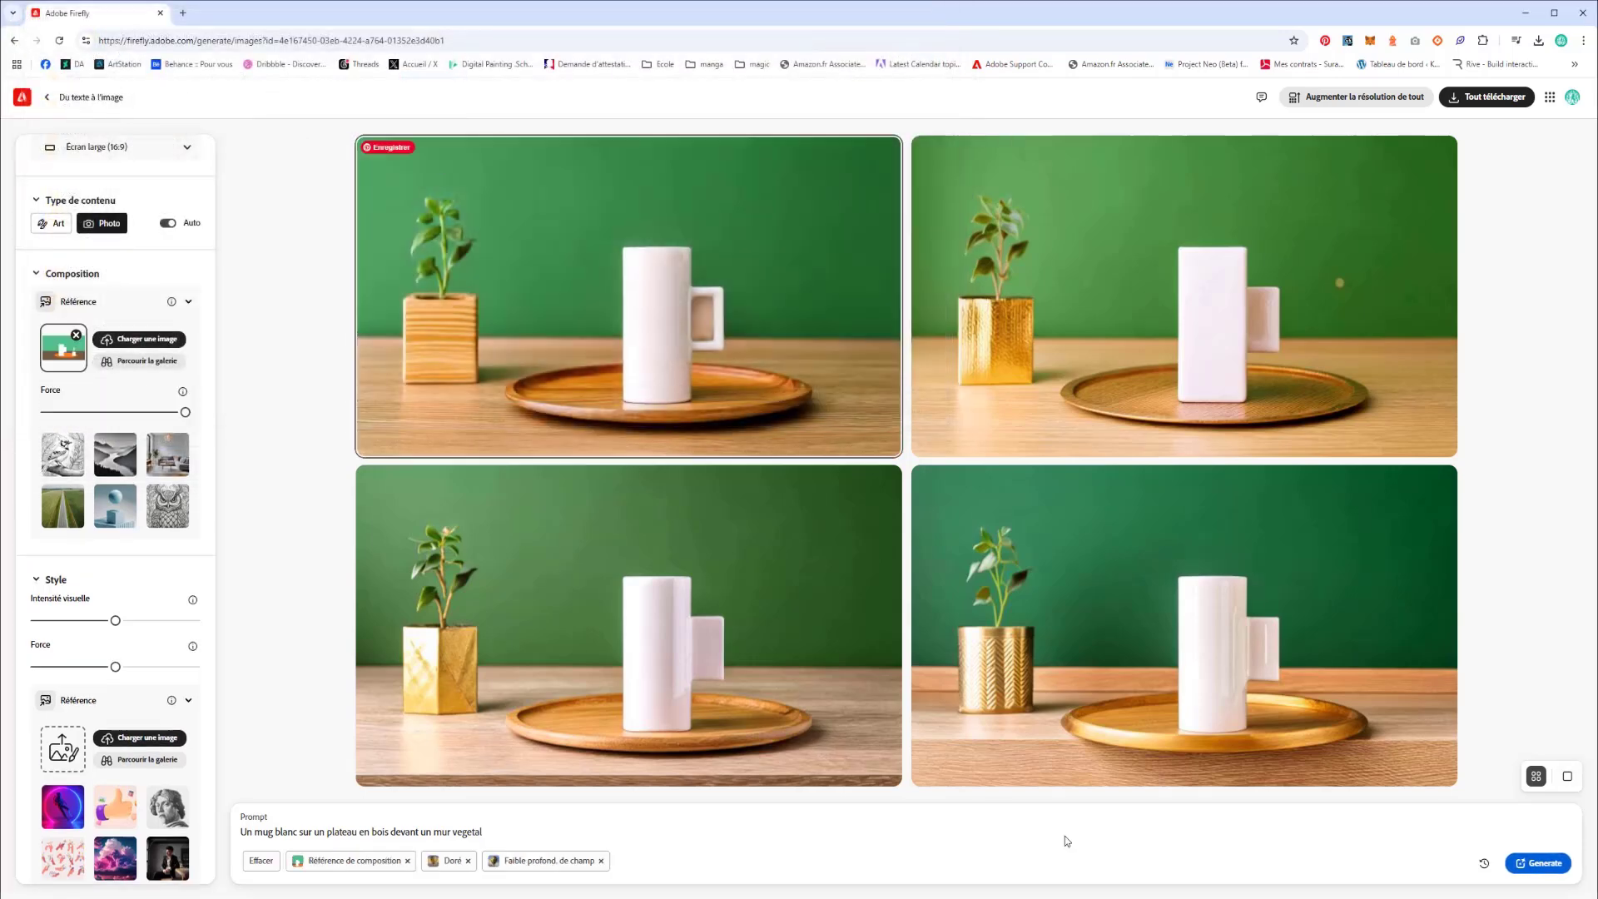
left_click(1540, 867)
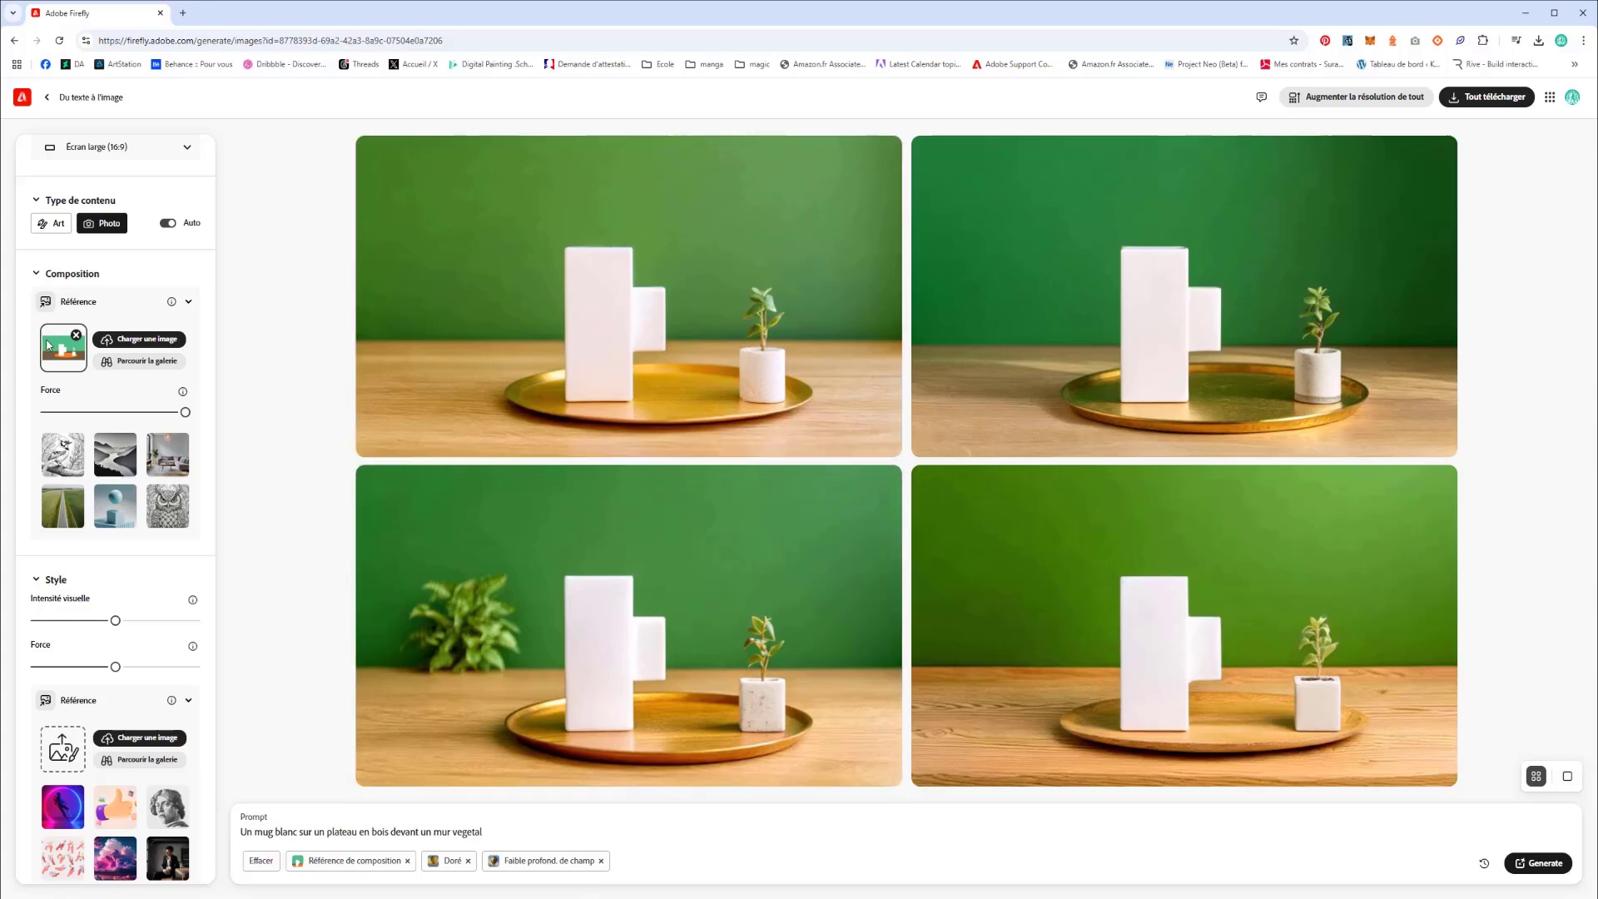
Generate the images again with the composition strength at its midpoint and increase the resolution of the results
left_click_drag(138, 408, 115, 412)
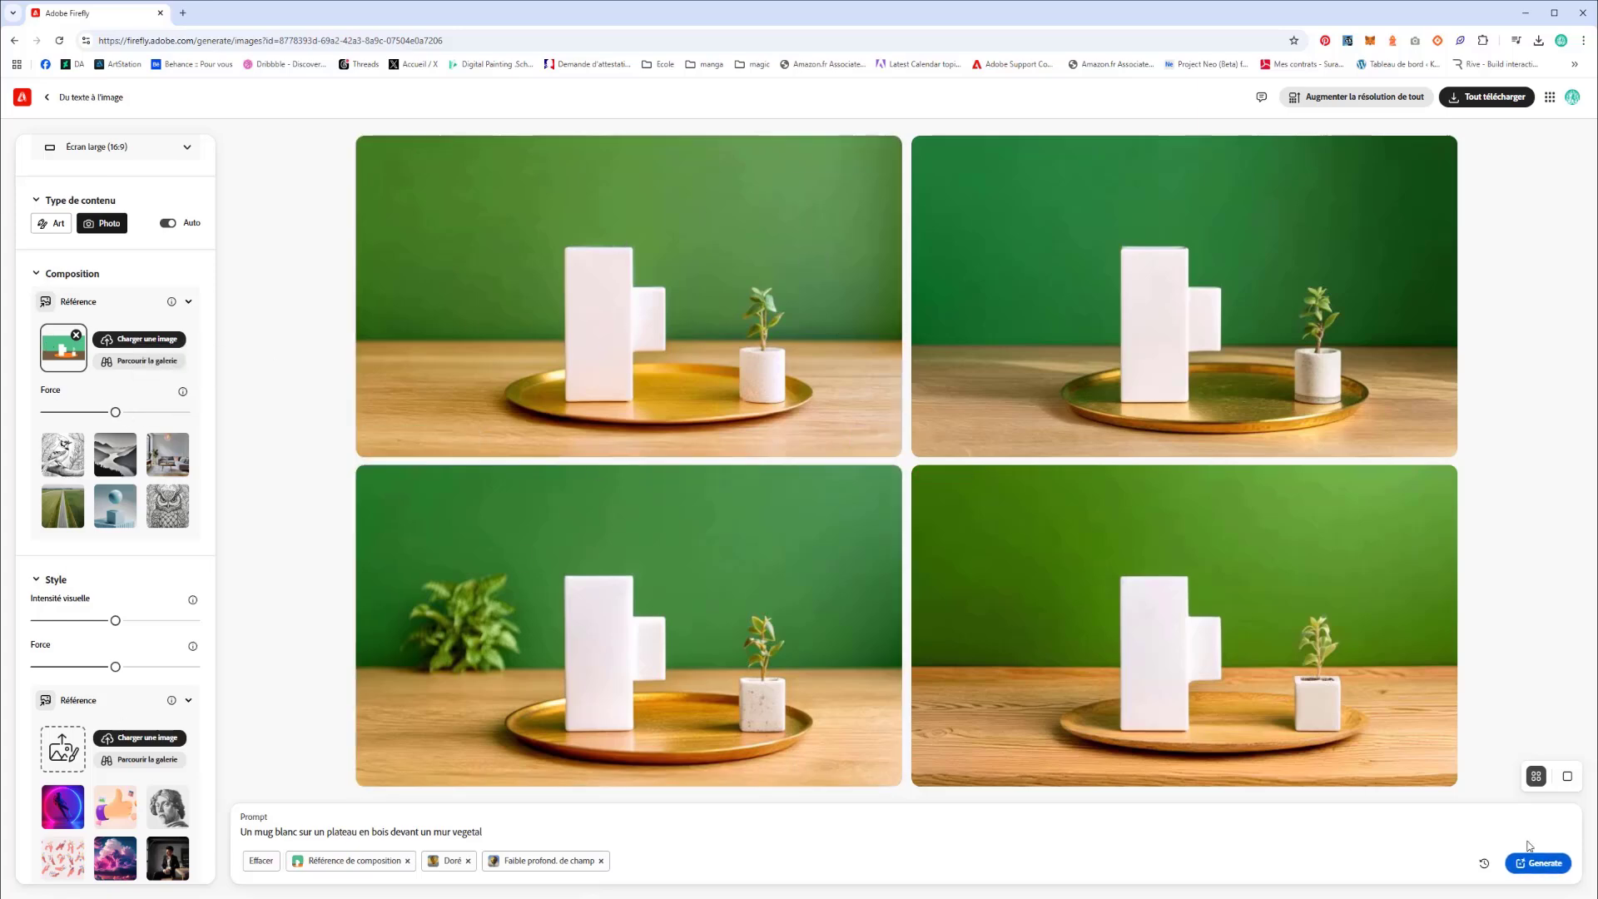
left_click(1539, 871)
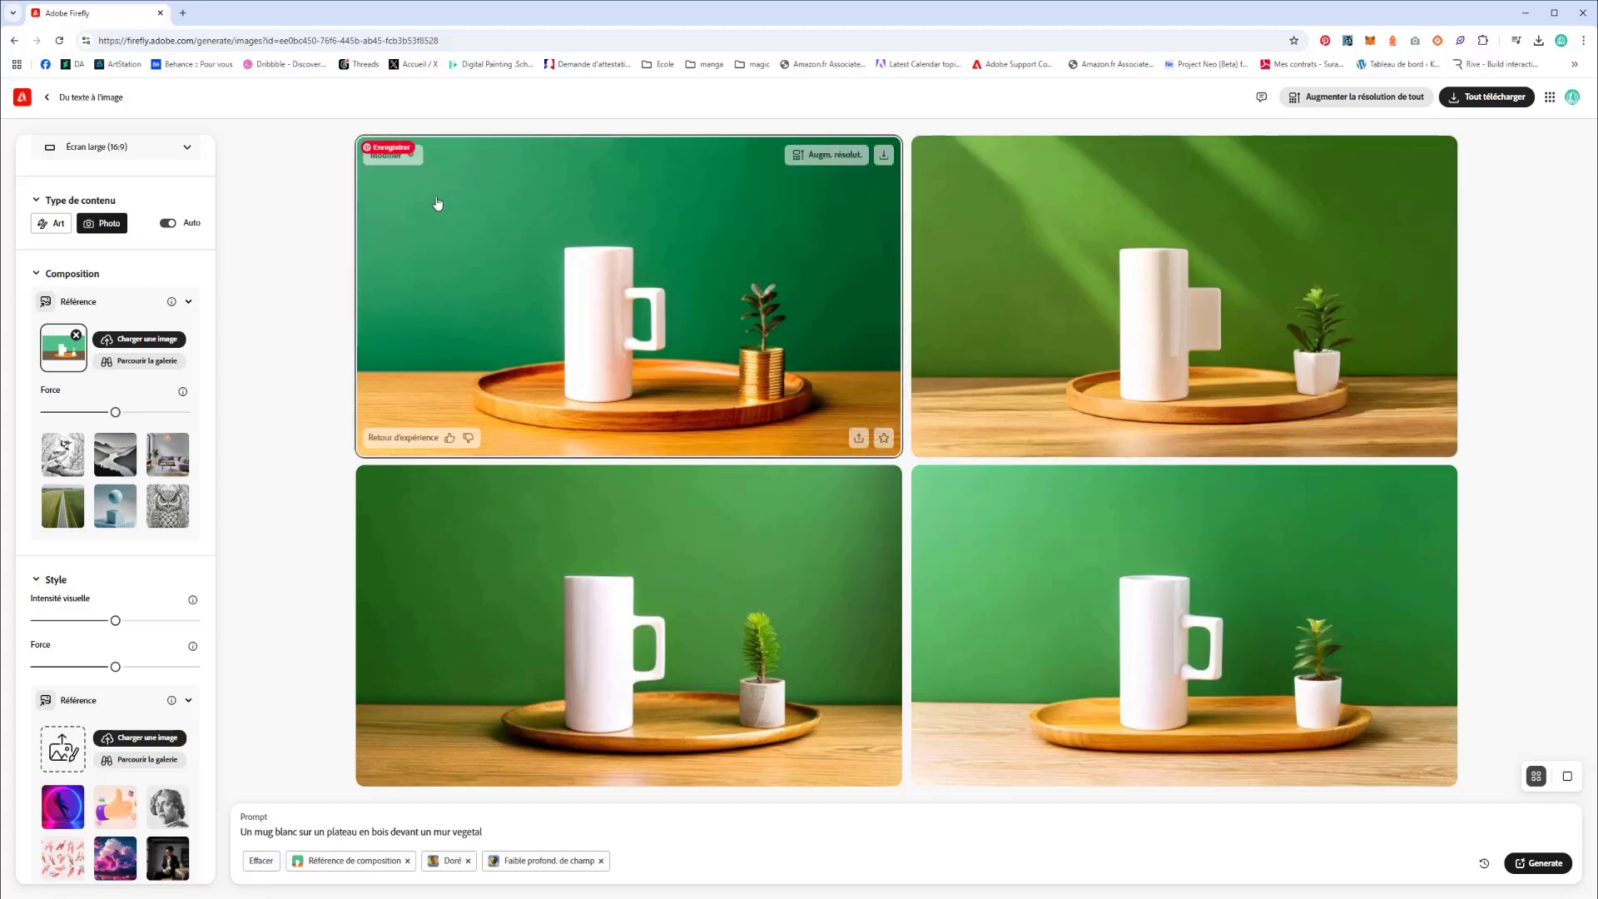
left_click(838, 159)
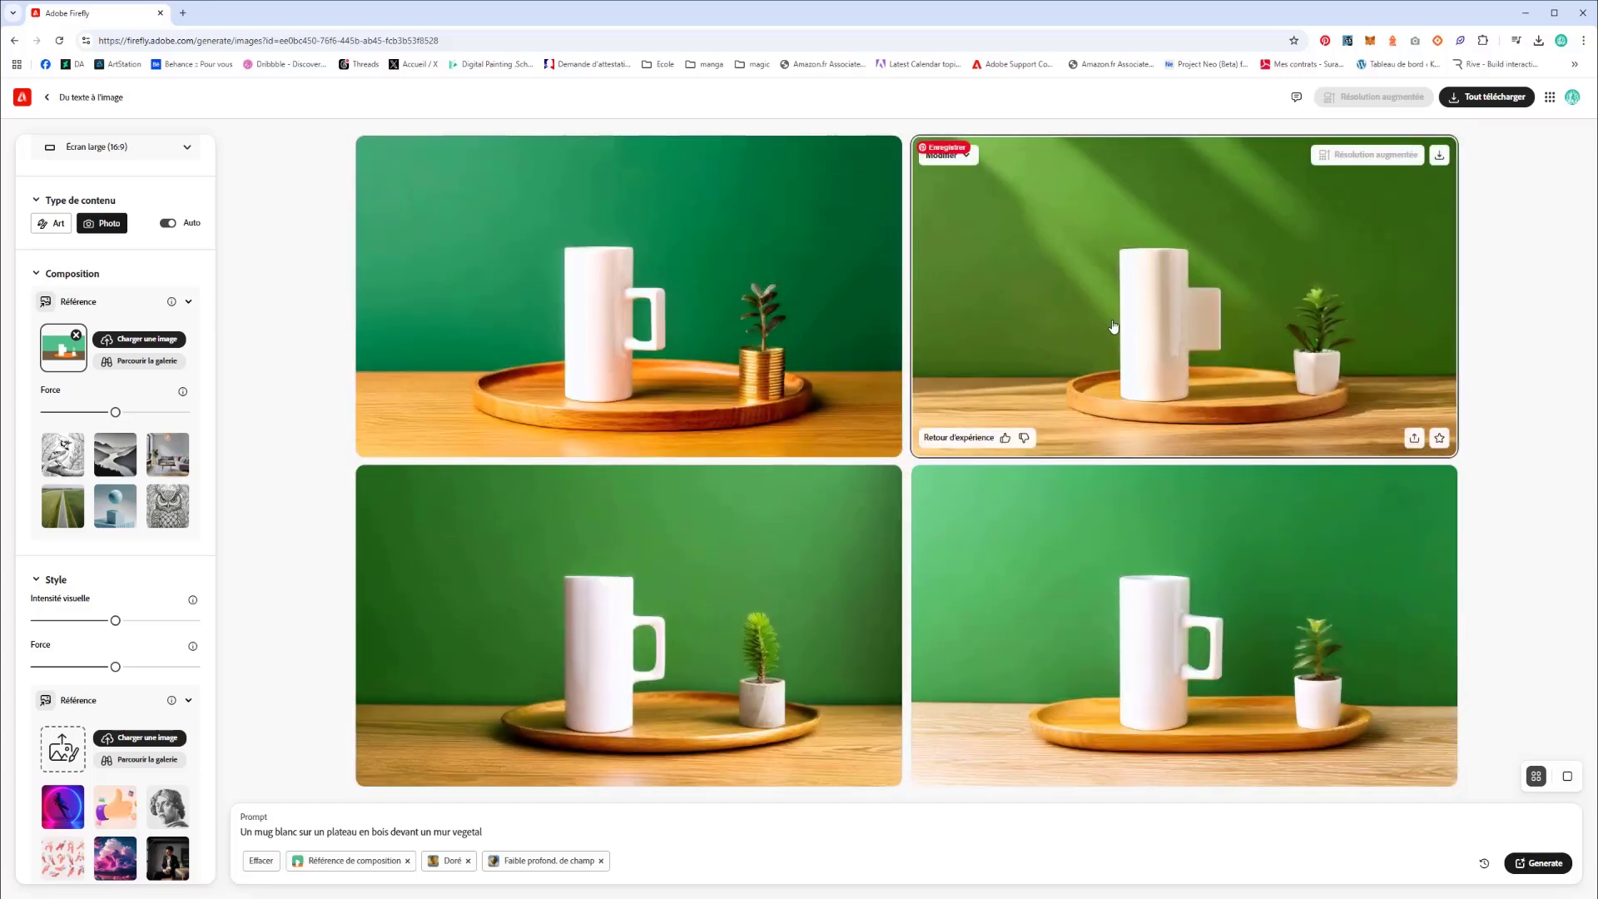
Enlarge the generated image with the concrete pot and bright green sprig, download it and close the enlarged view
left_click(607, 746)
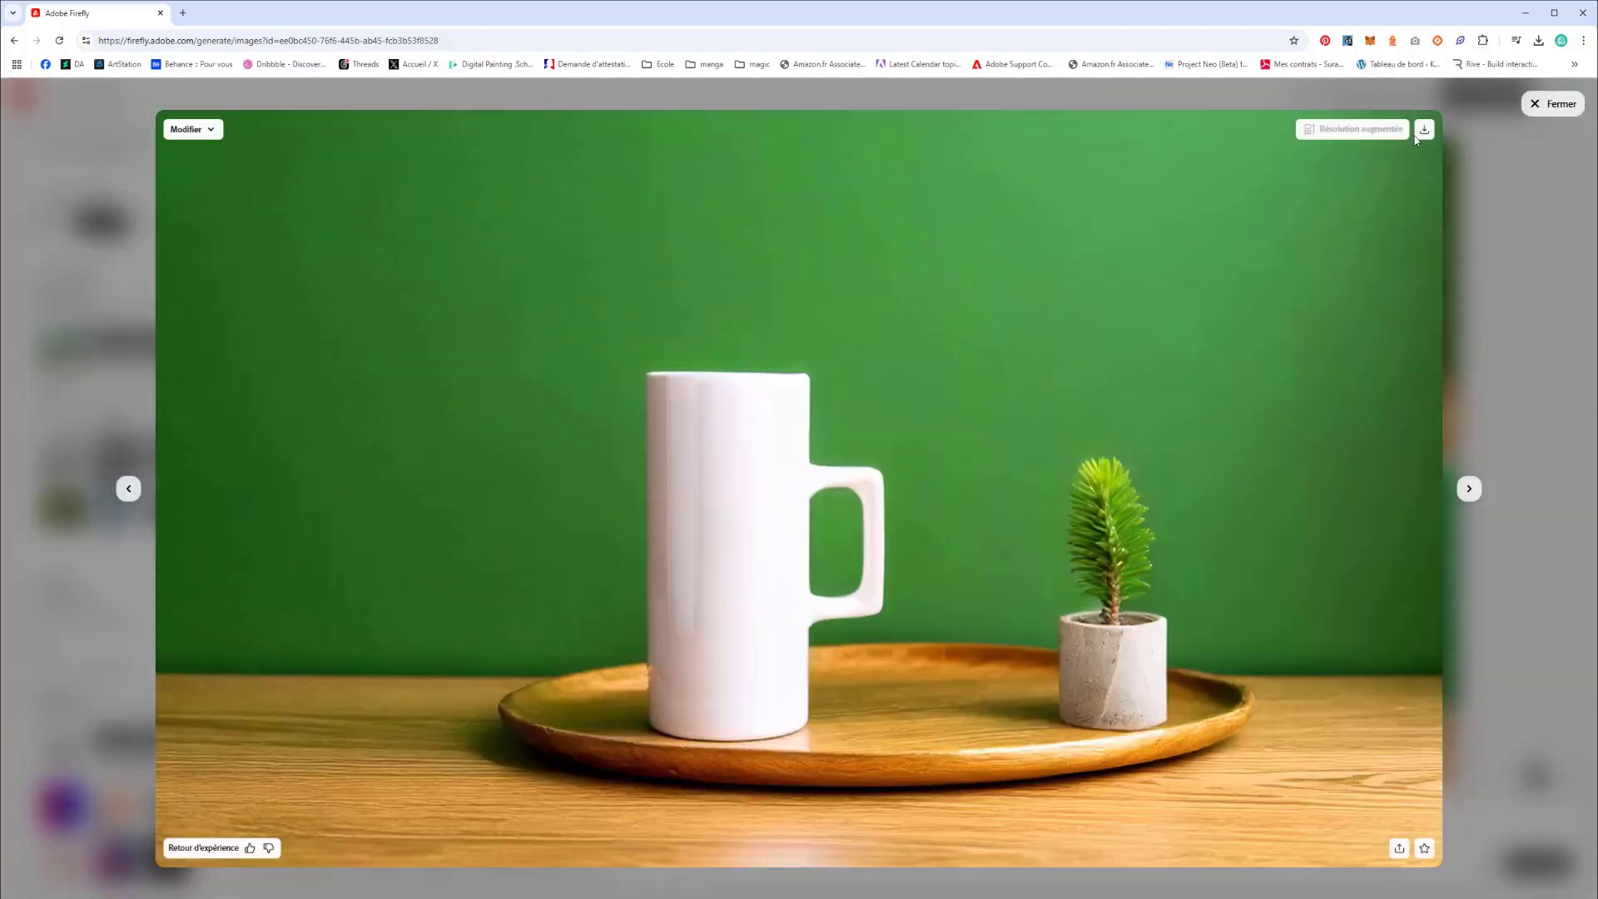
left_click(1423, 133)
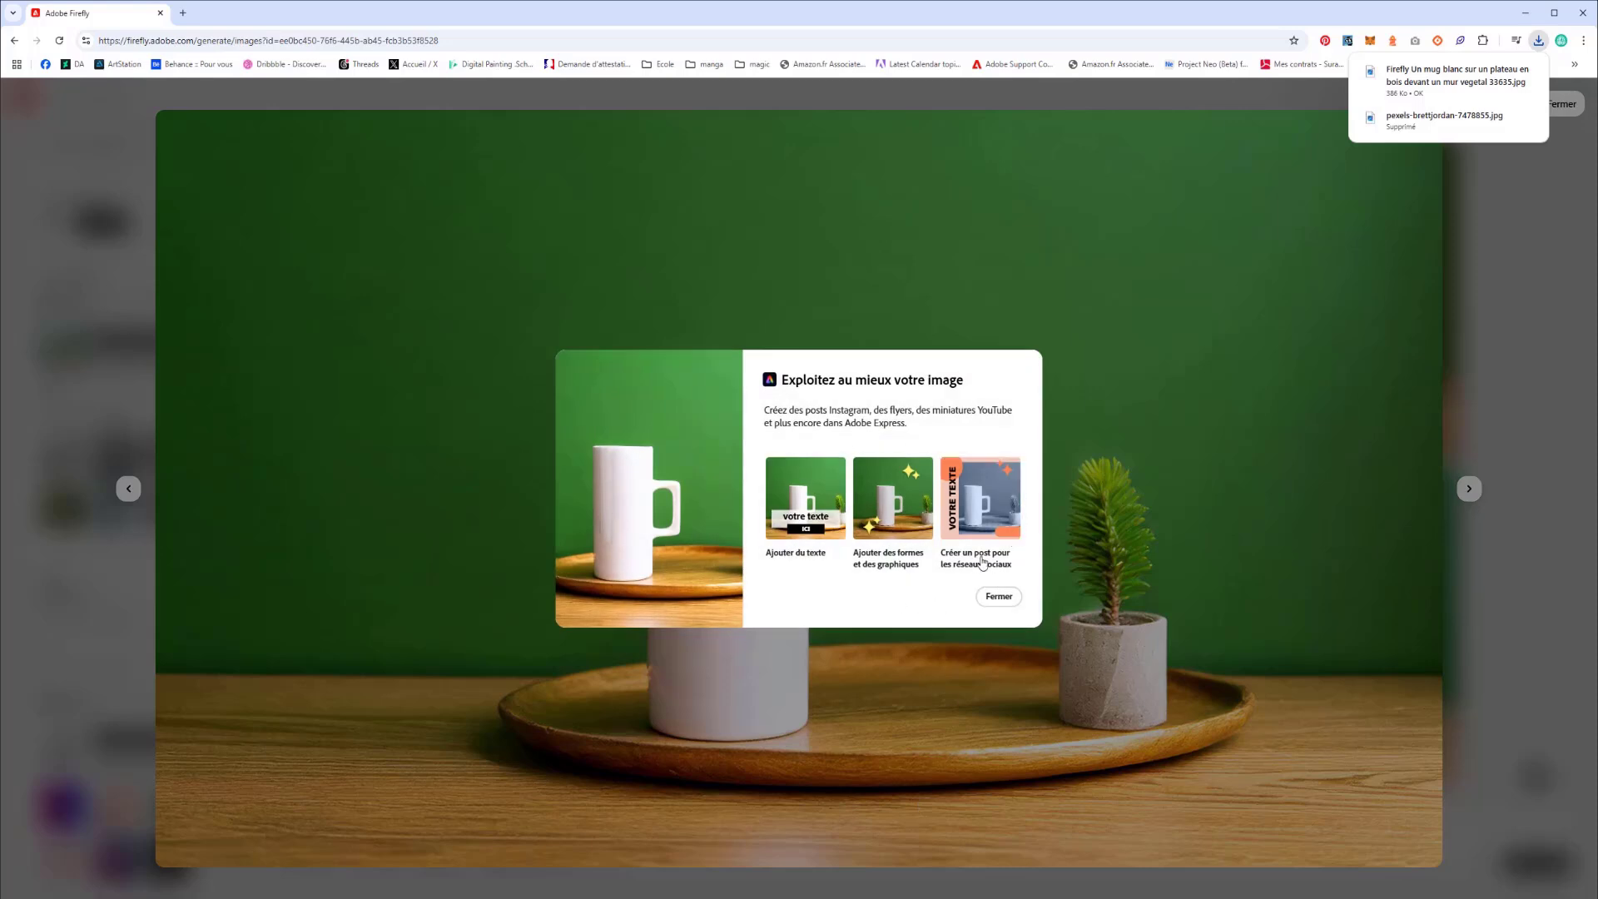
left_click(998, 598)
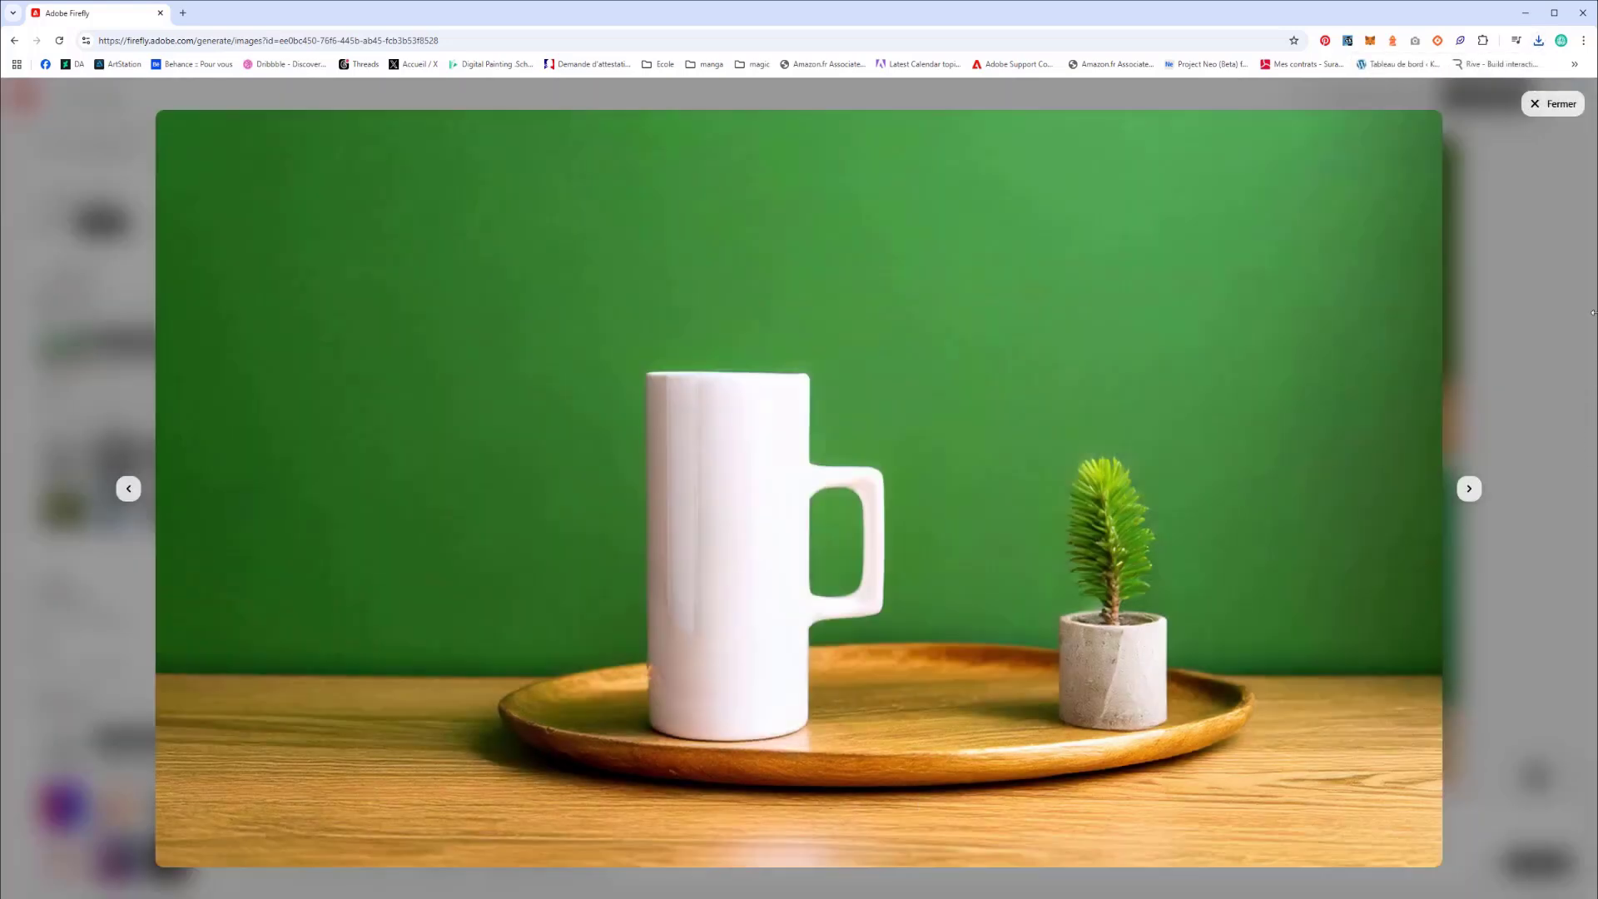
left_click(1553, 104)
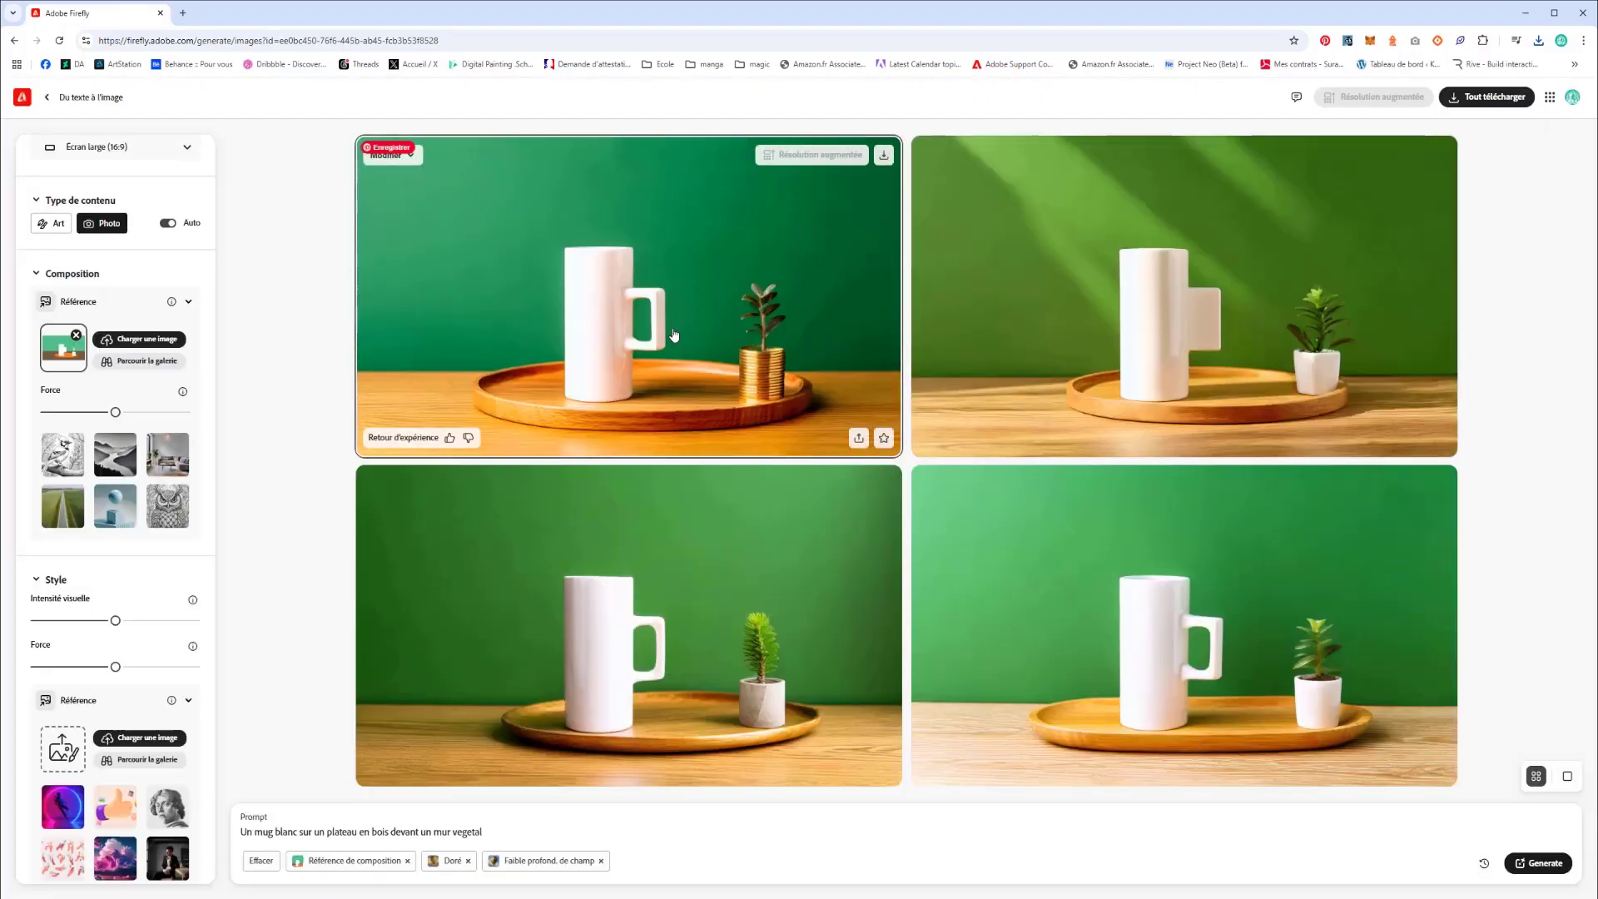
Enlarge the generated image with the stacked gold coins and save it to the tuto test library
left_click(402, 187)
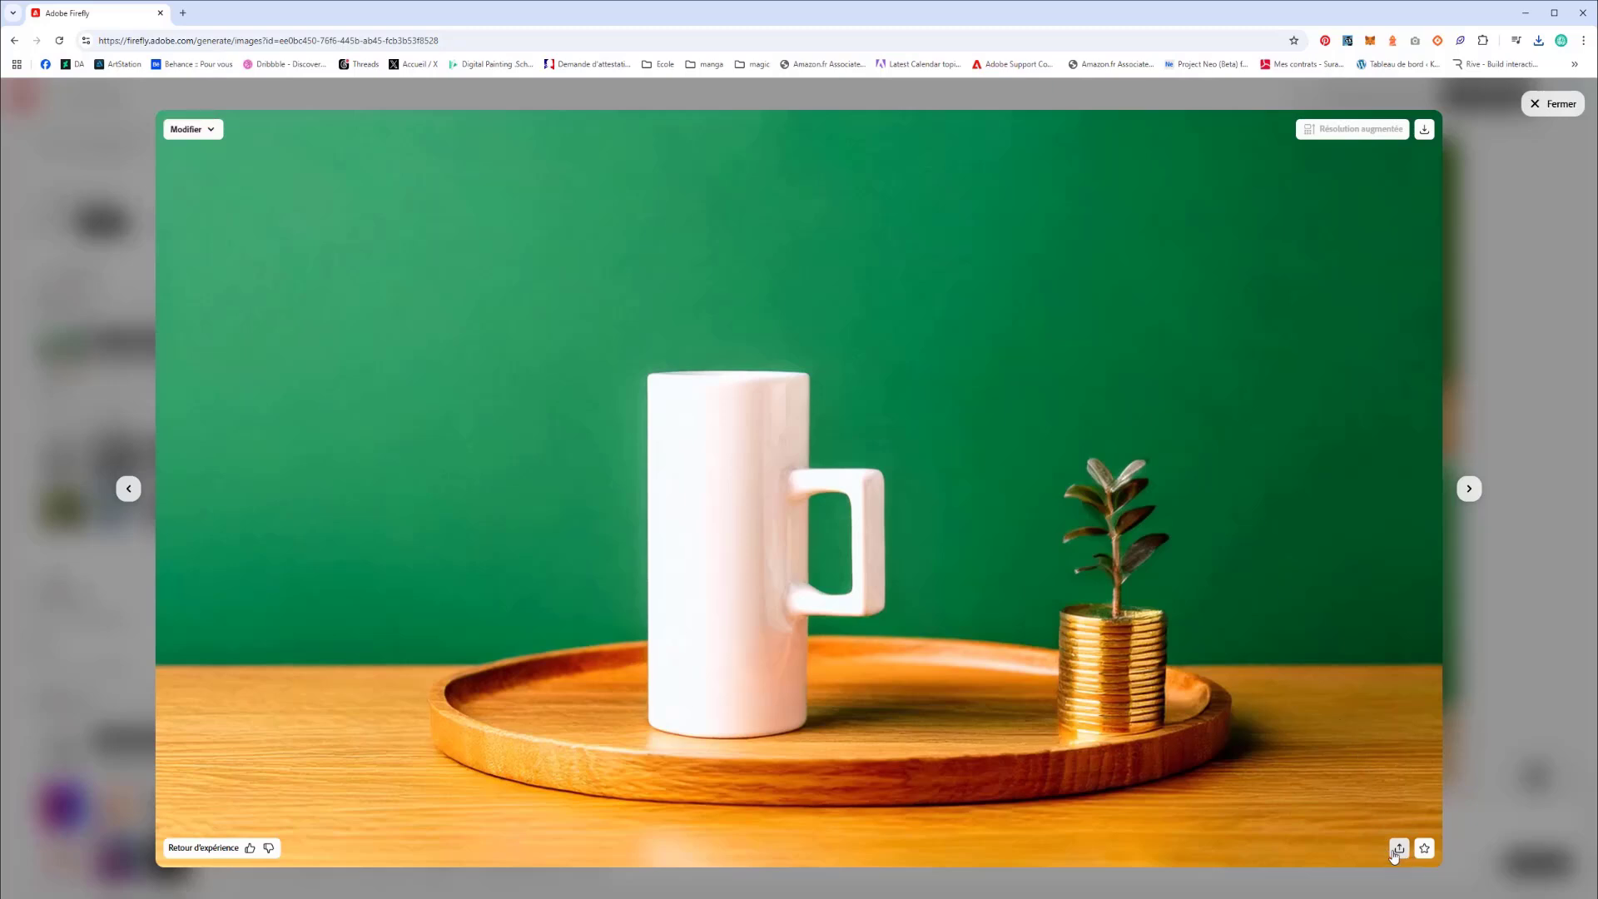
left_click(1398, 849)
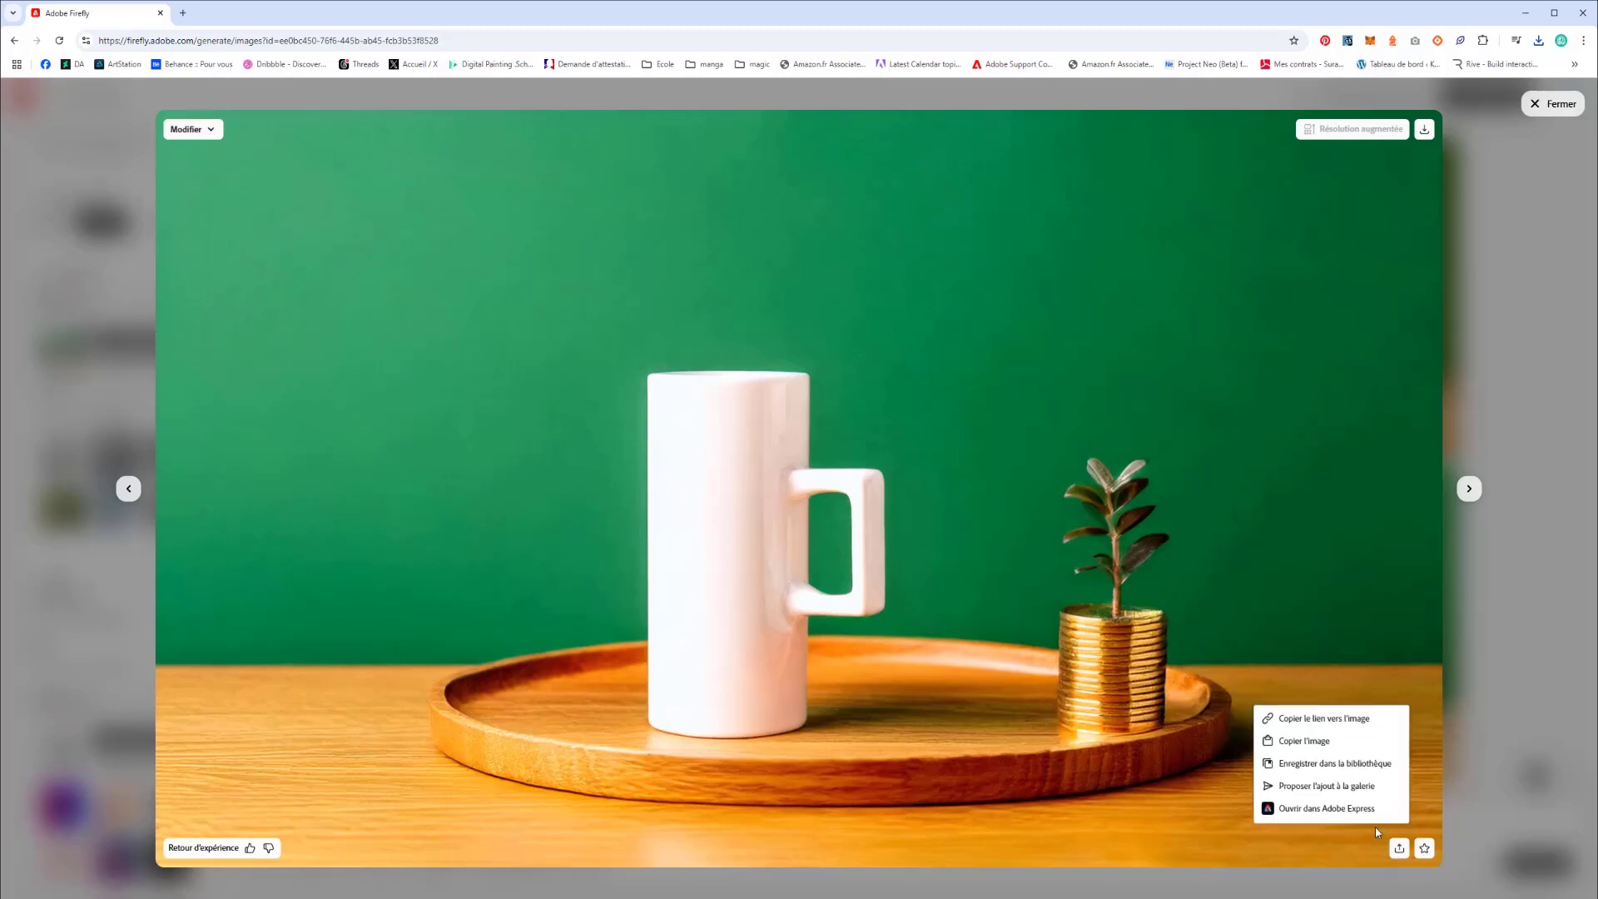
left_click(1332, 763)
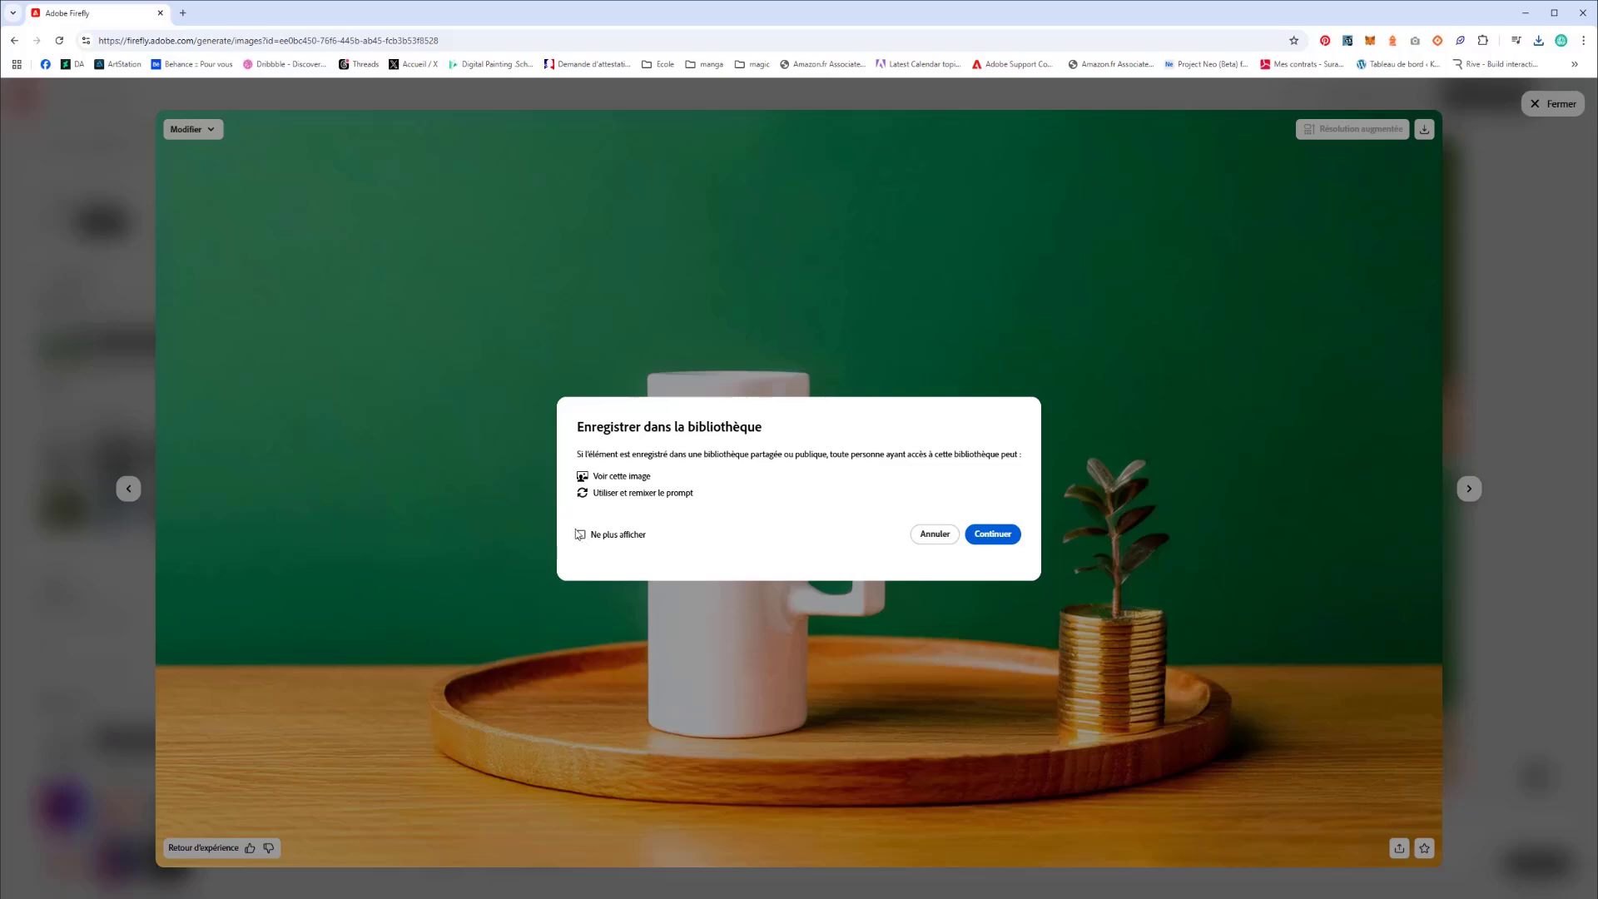
left_click(992, 534)
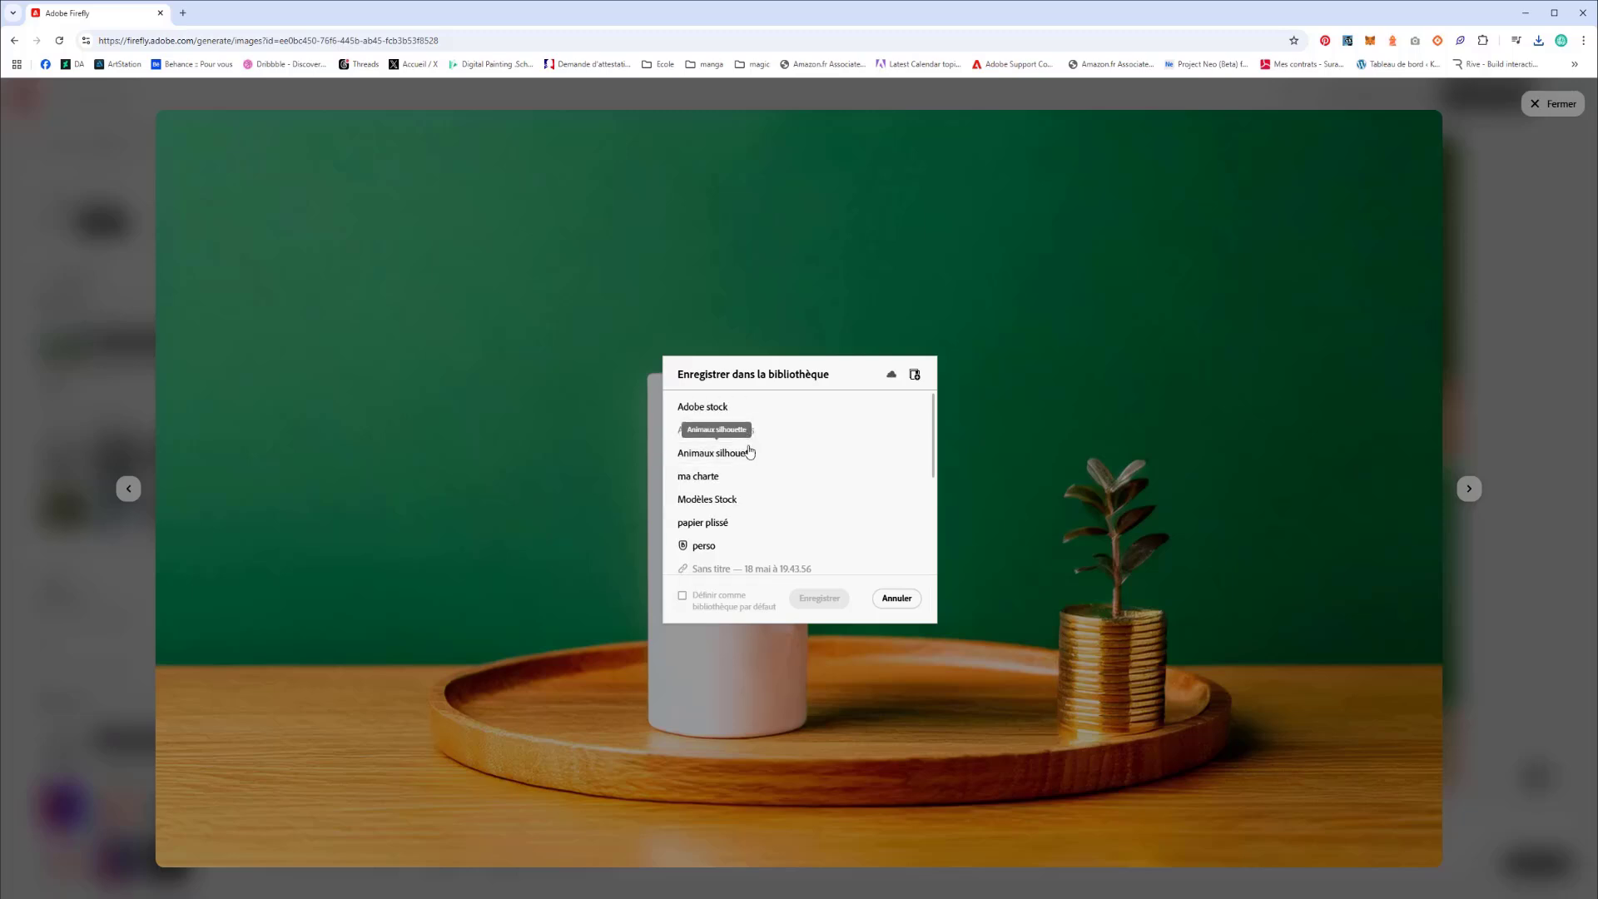
scroll(756, 523, "down", 2)
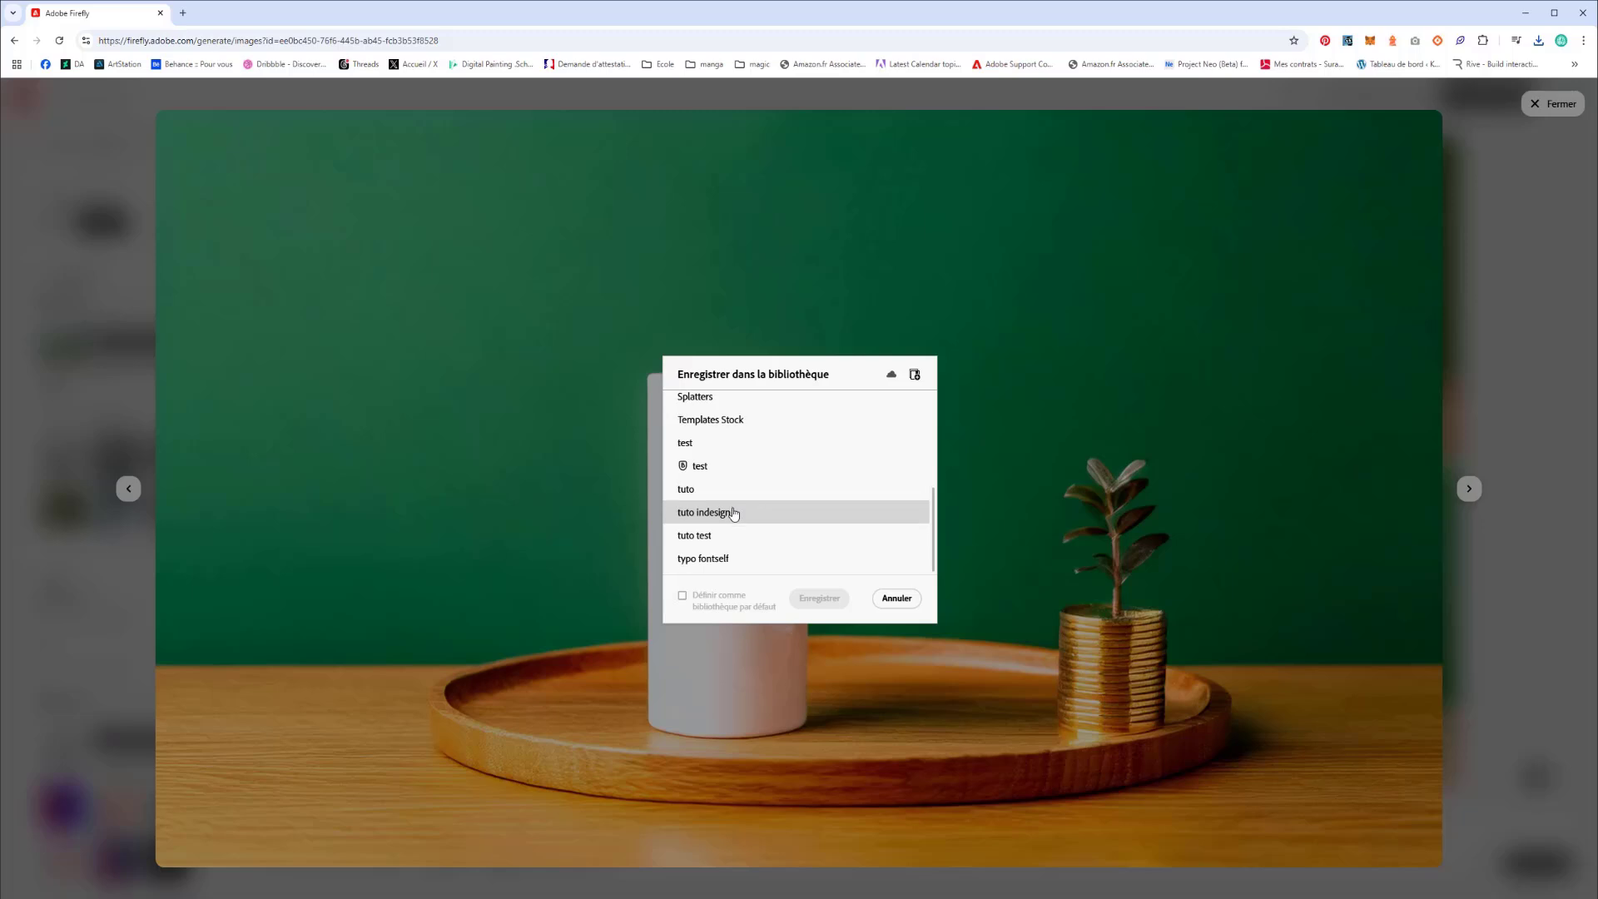
left_click(698, 543)
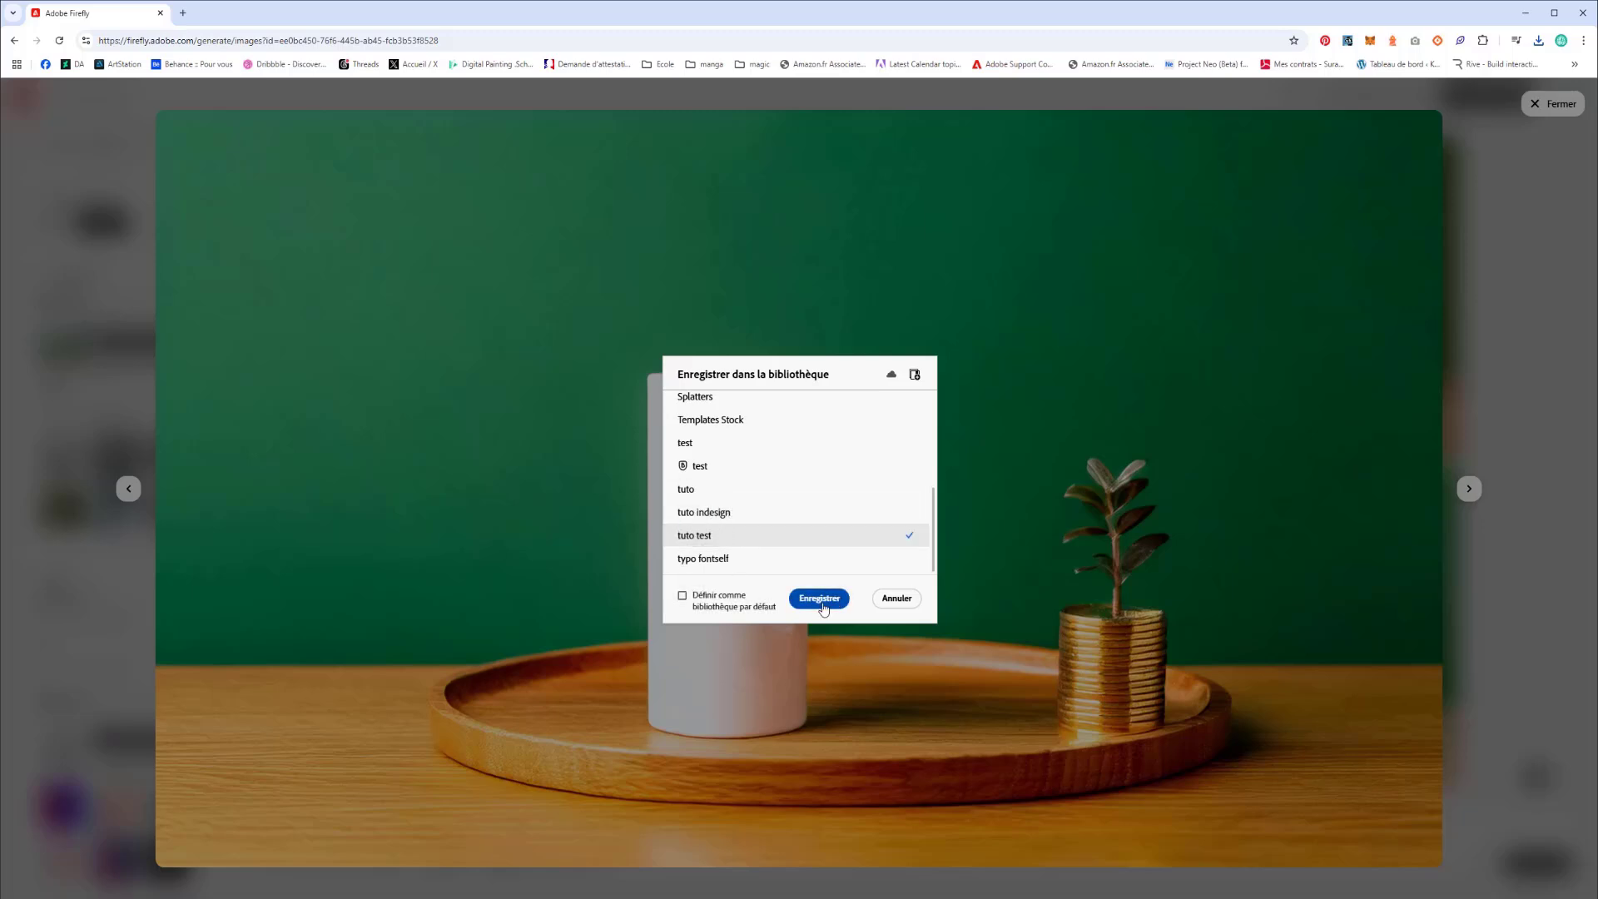
left_click(820, 599)
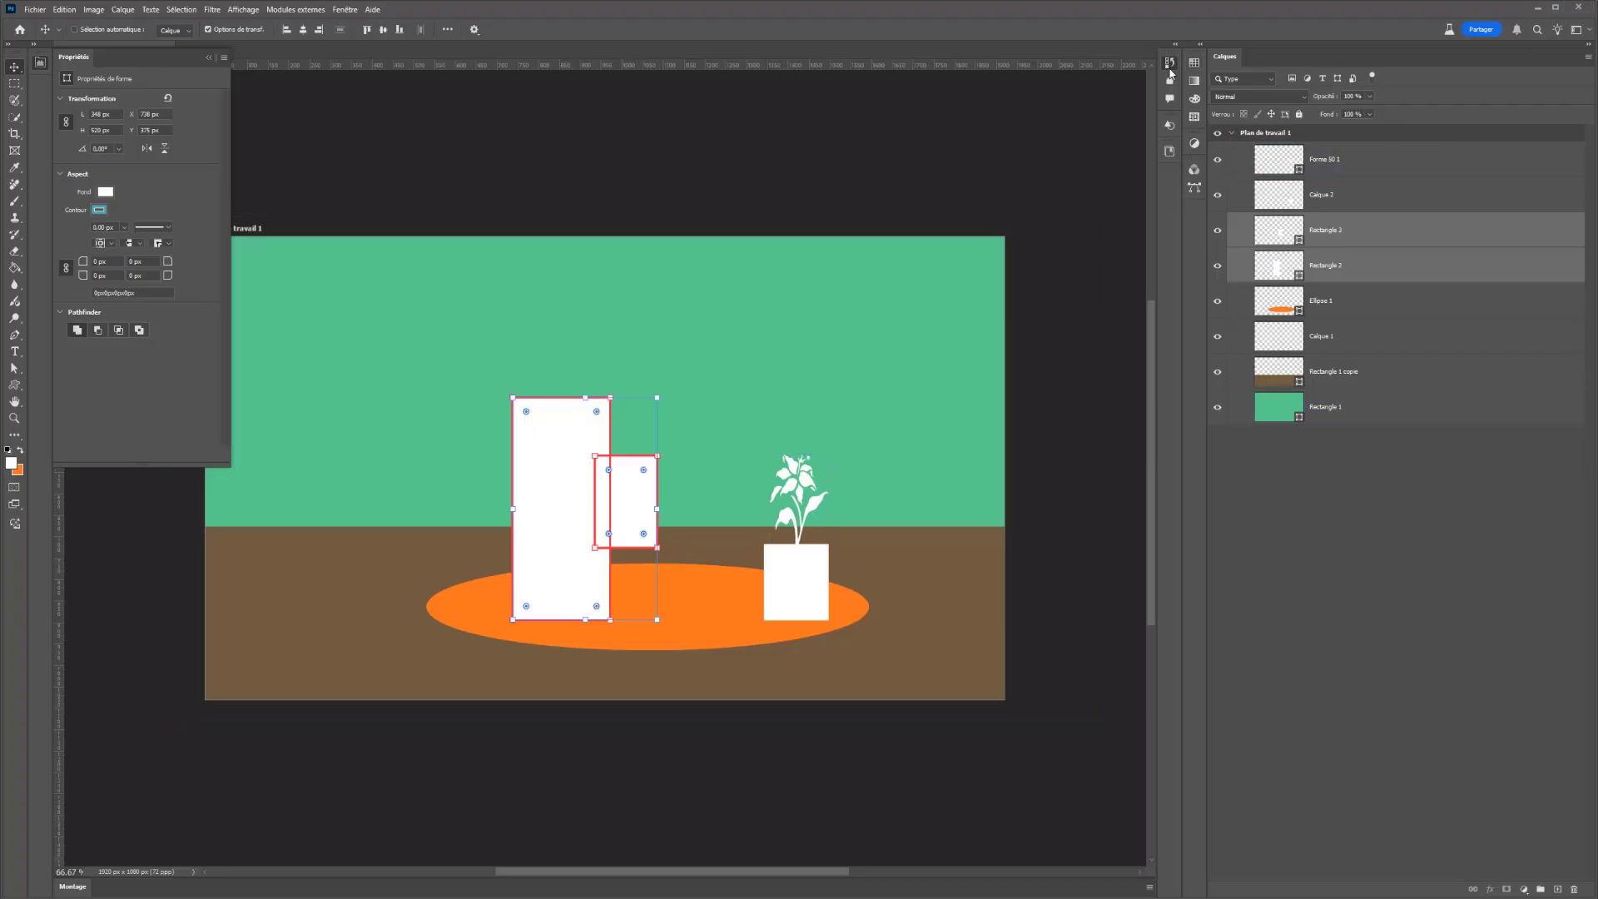
Switch to Photoshop and open the tuto test library
left_click(1195, 65)
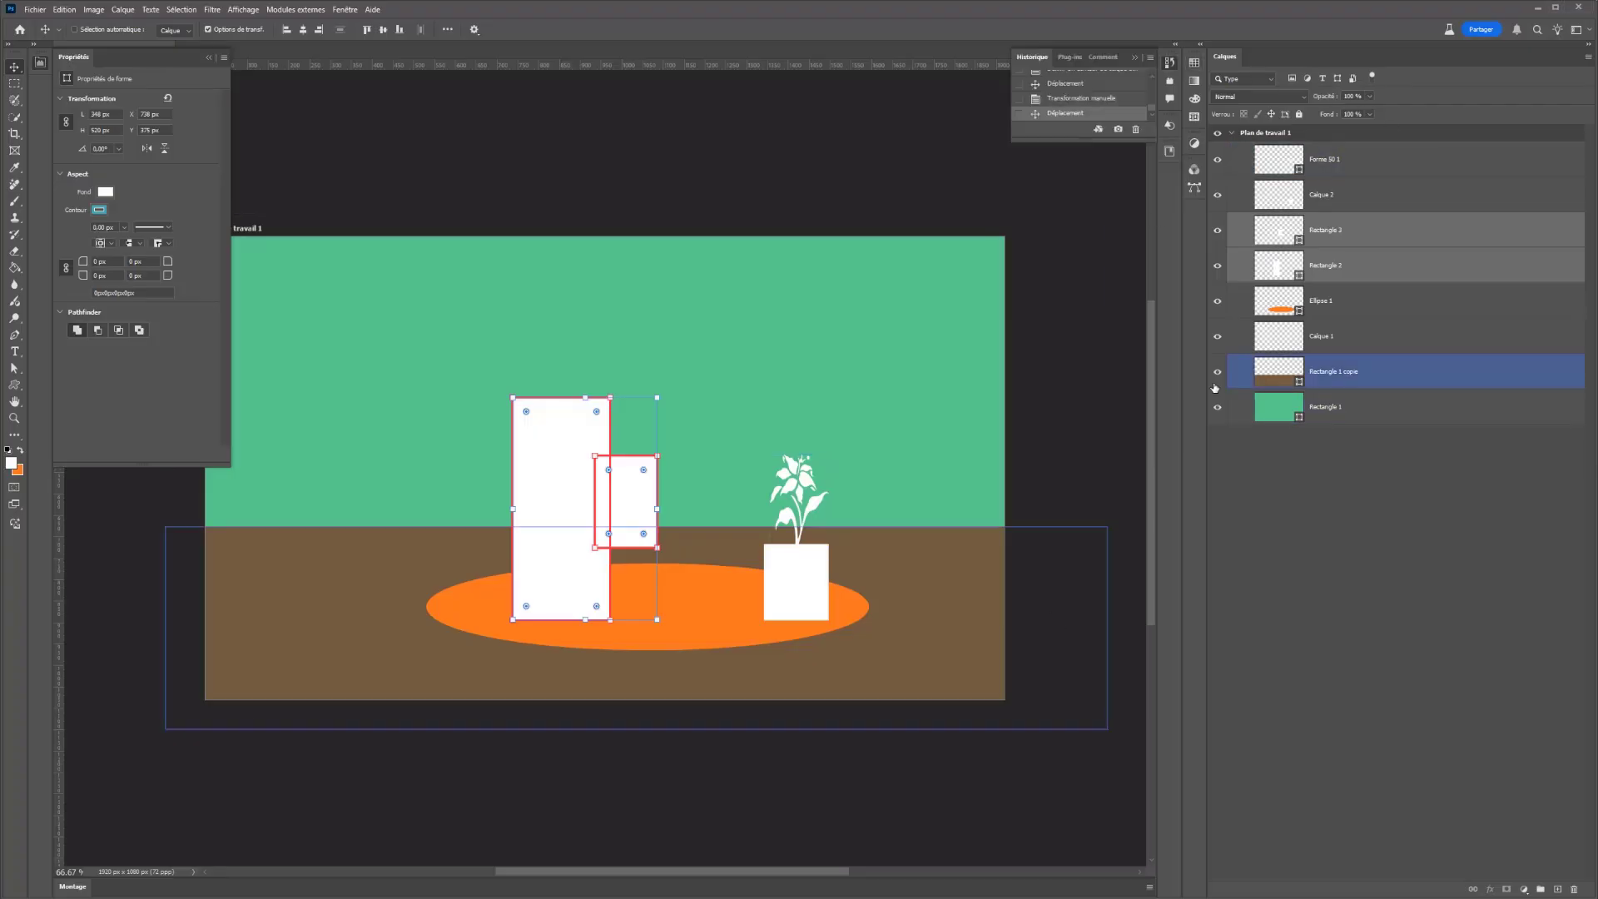
left_click(1169, 153)
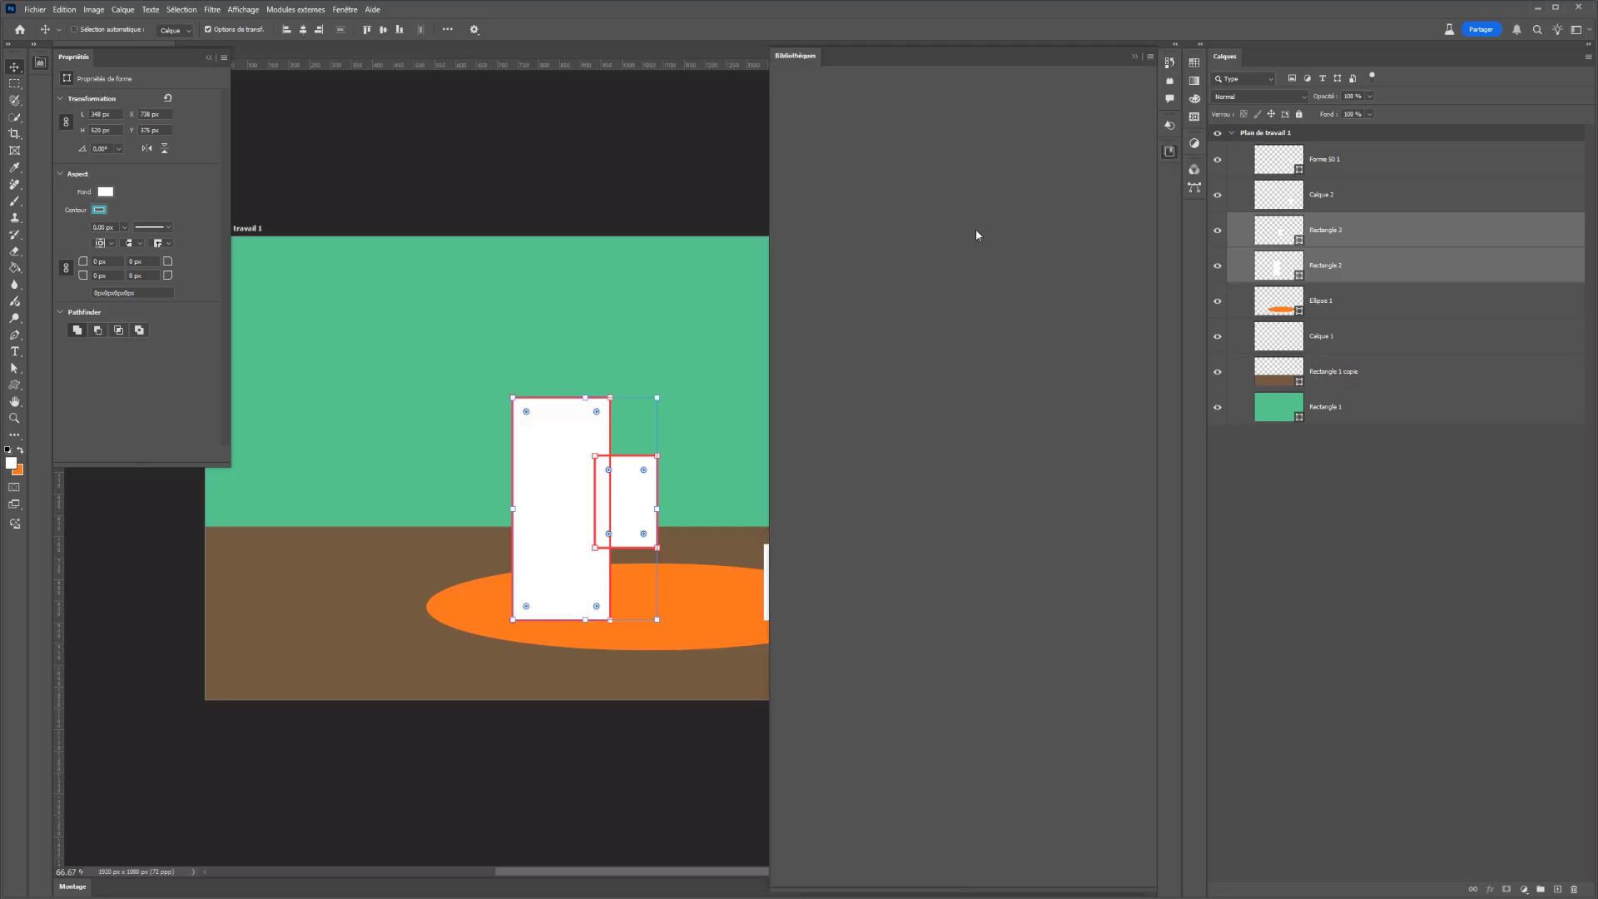
left_click(801, 427)
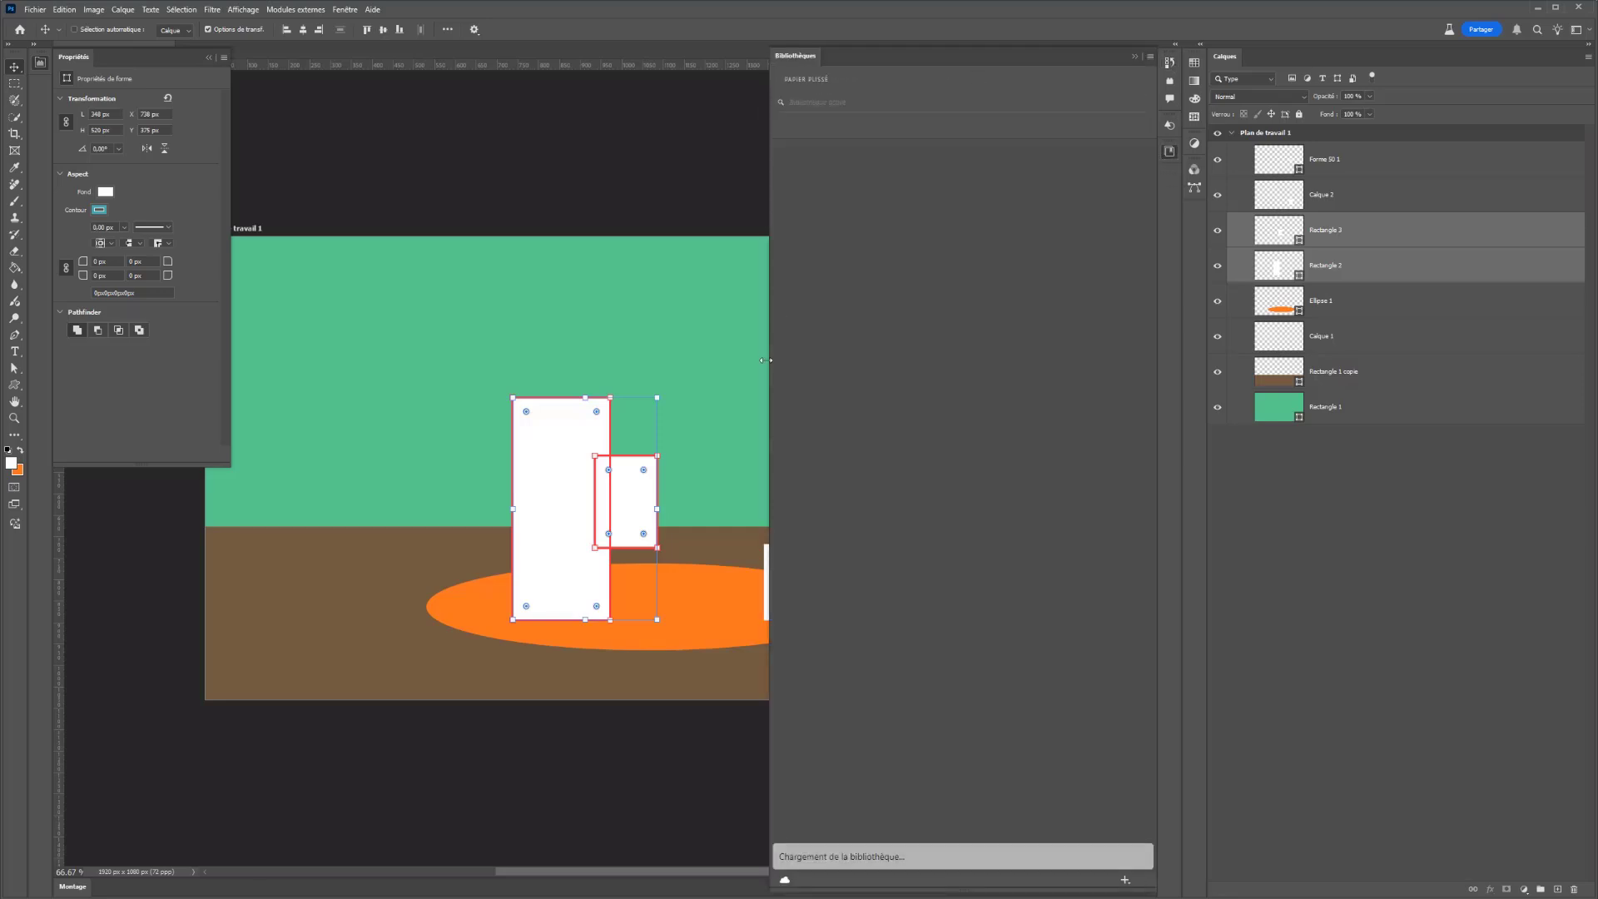
left_click(781, 80)
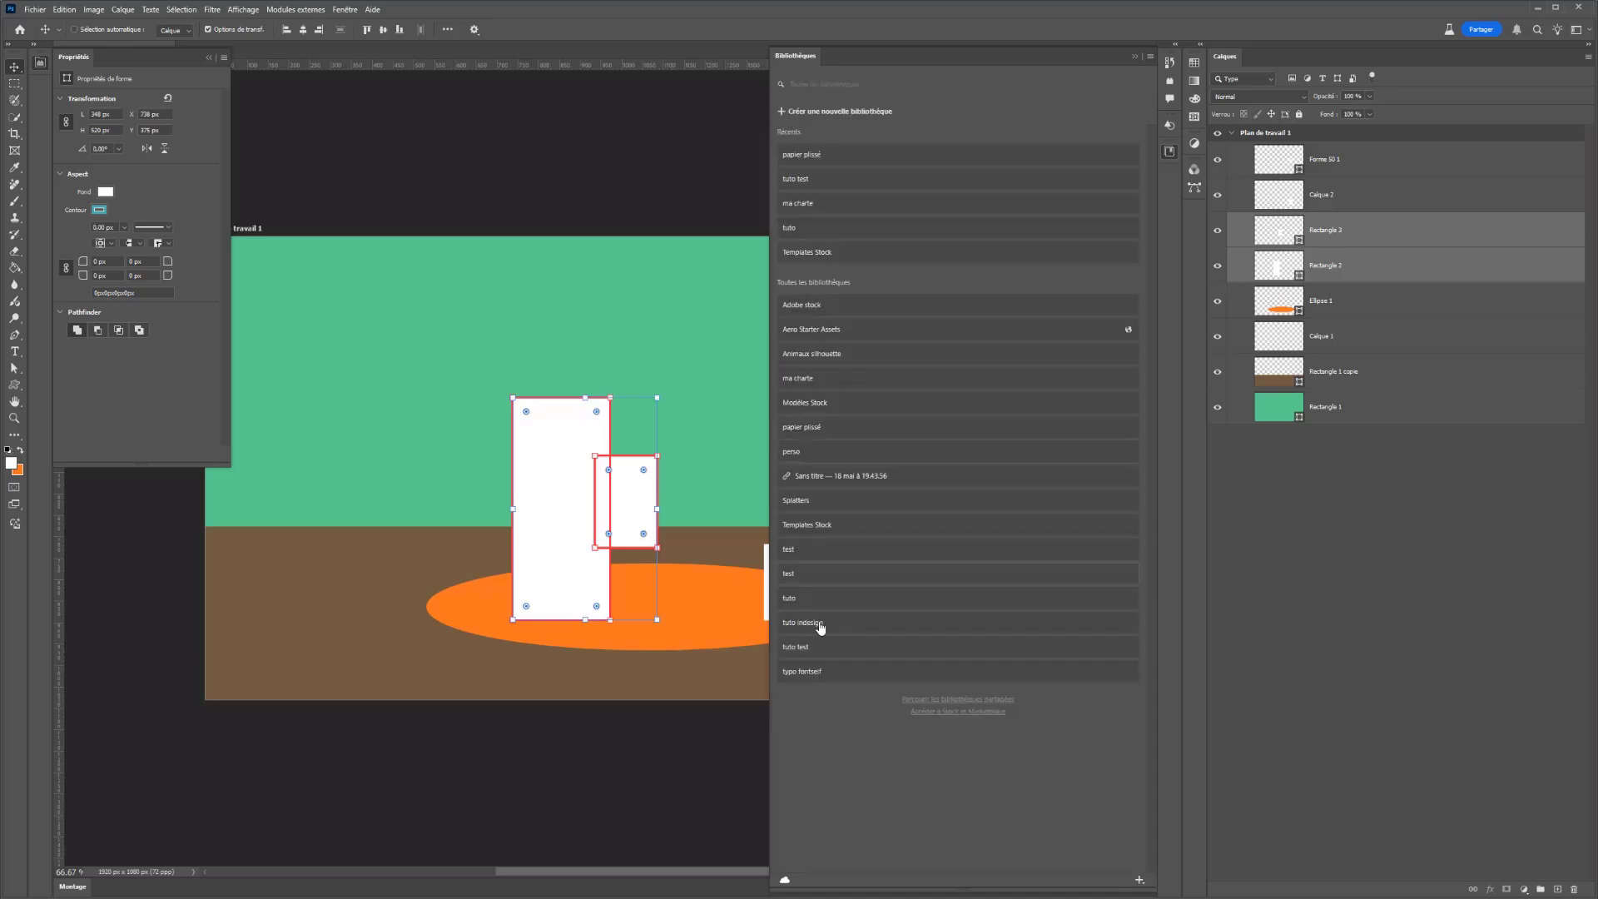
left_click(793, 648)
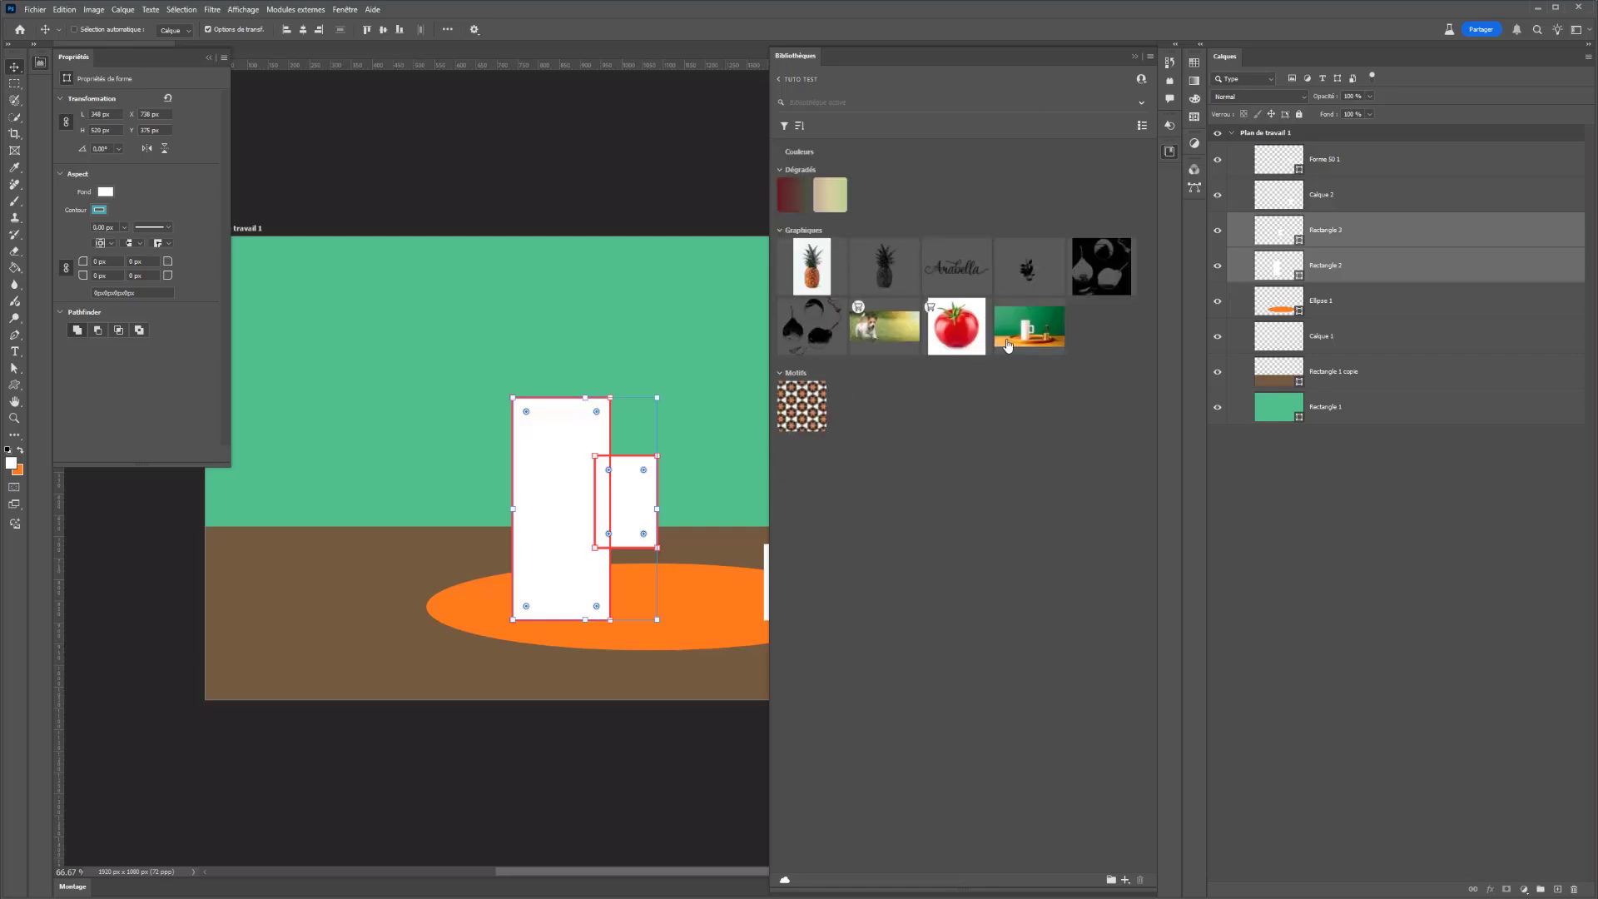
Place the saved white mug image from the library on the artboard and align it with the artboard's edges
left_click_drag(1015, 343, 407, 403)
left_click_drag(1041, 343, 476, 372)
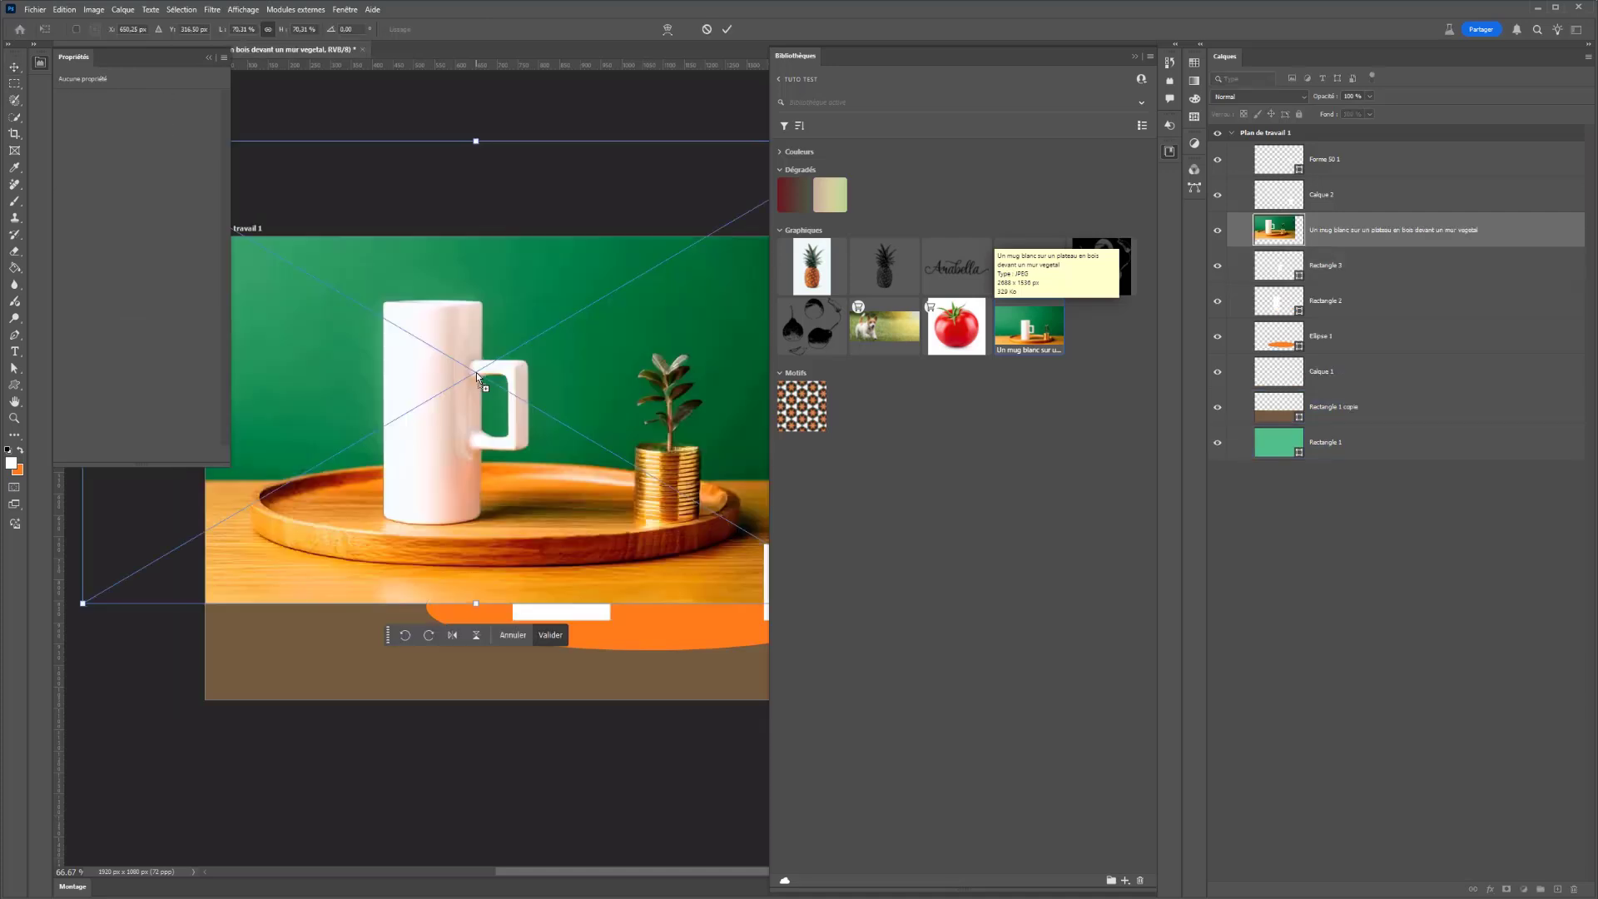
left_click_drag(498, 449, 628, 568)
key("Return")
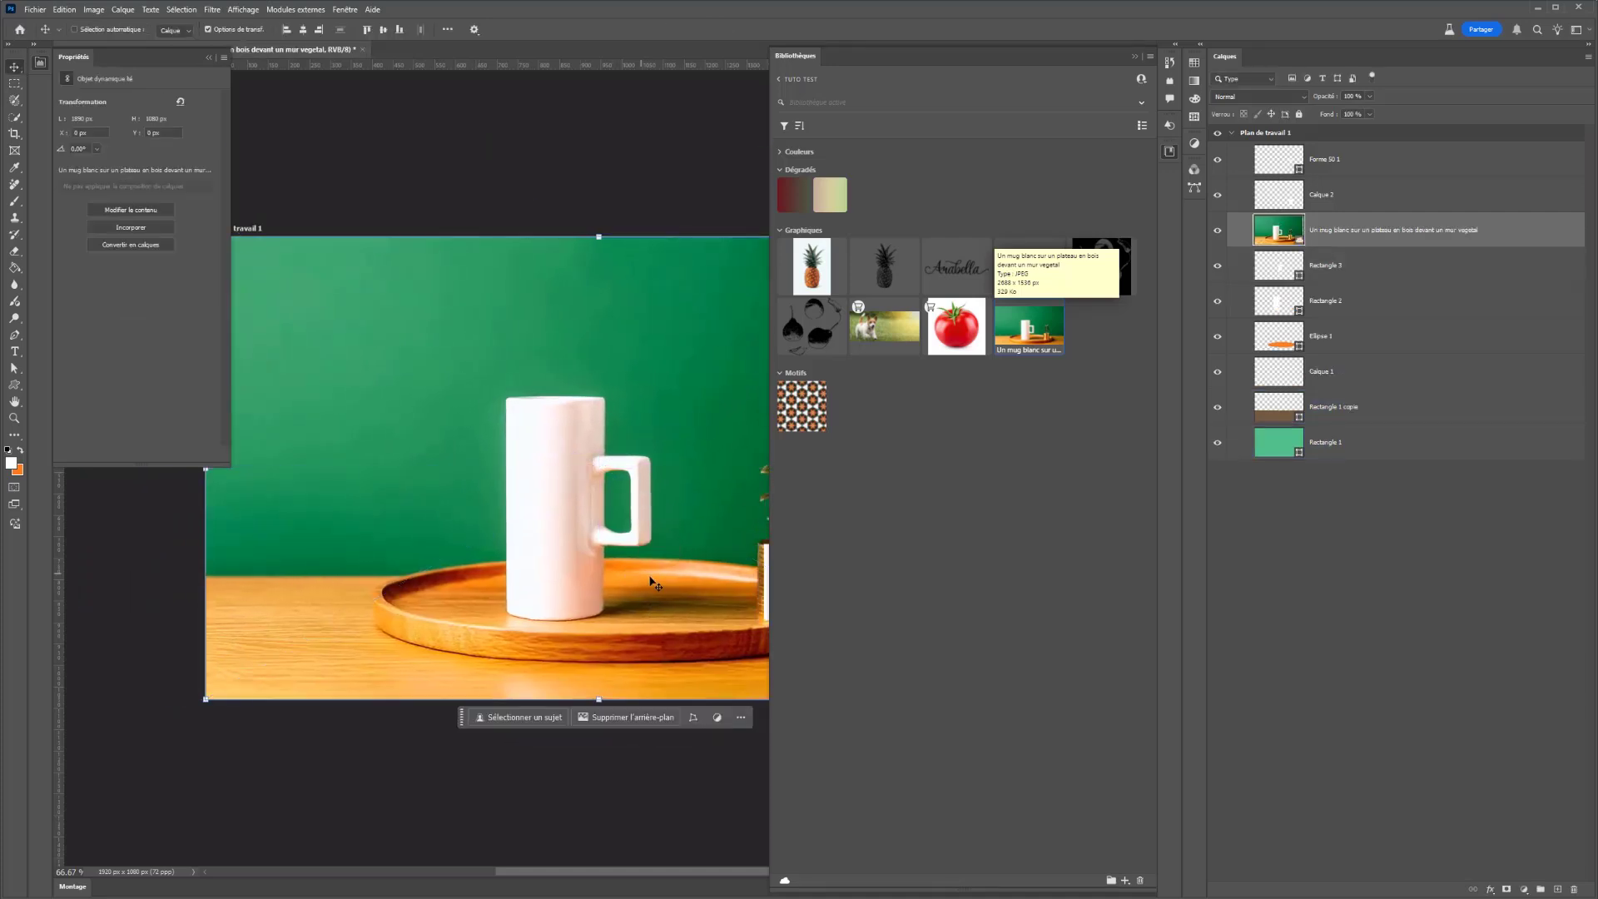
Stretch the placed mug image to fill the 1920 × 1080 px artboard and move its layer above all the shape layers
left_click(1170, 154)
mouse_move(887, 525)
left_mouse_down()
mouse_move(899, 528)
mouse_move(888, 508)
left_mouse_up()
left_click_drag(990, 468, 1004, 471)
key("Return")
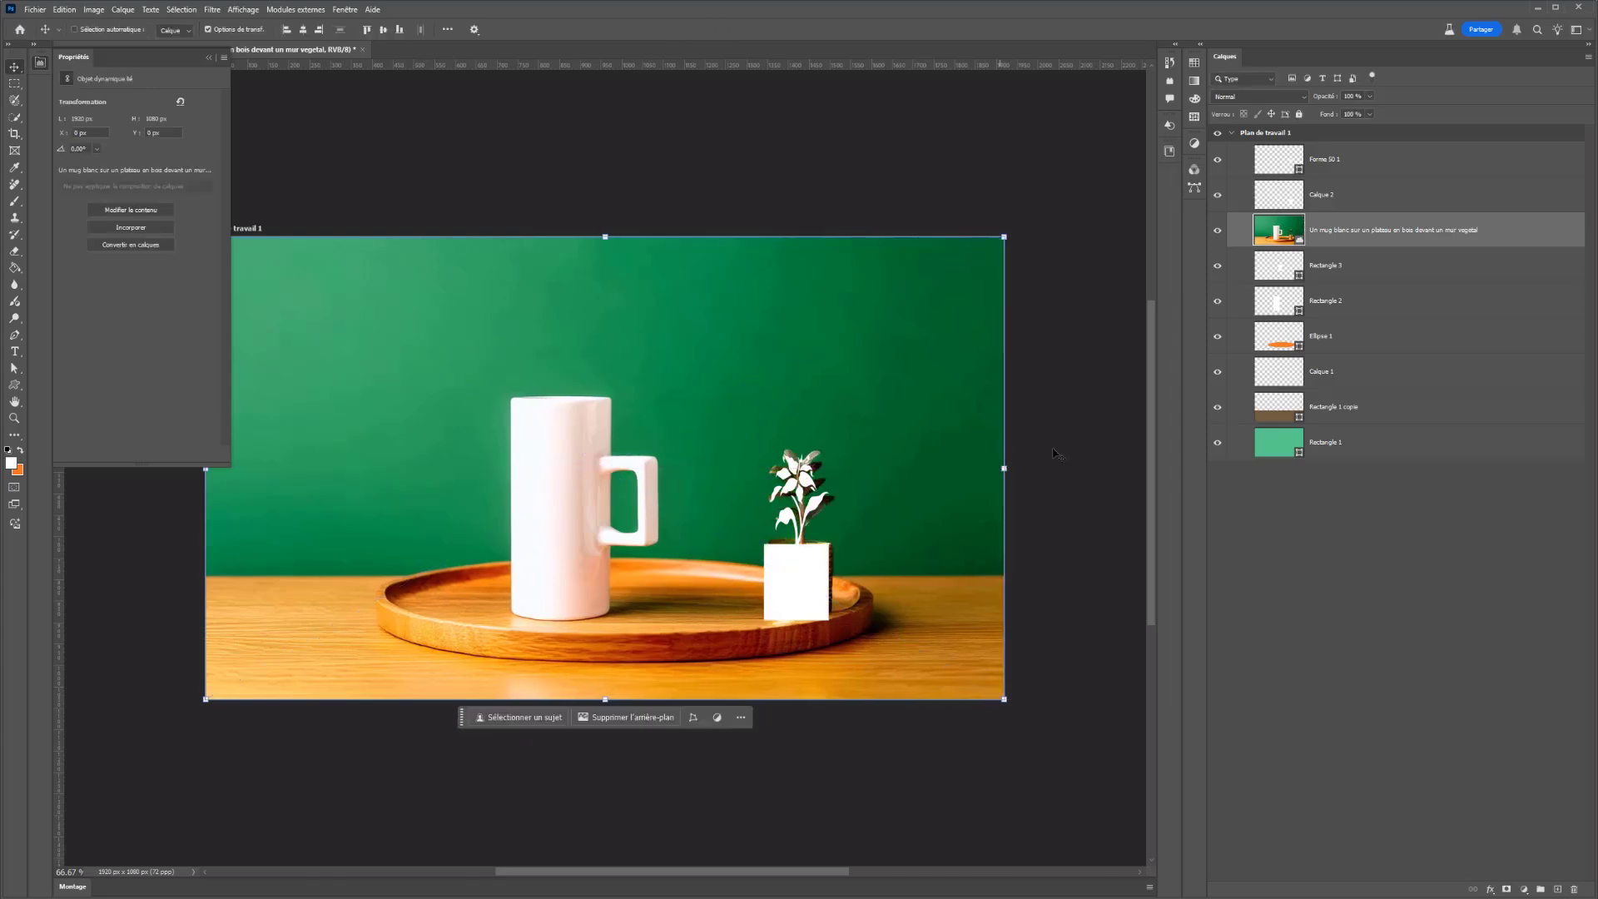
left_click_drag(1283, 215, 1286, 146)
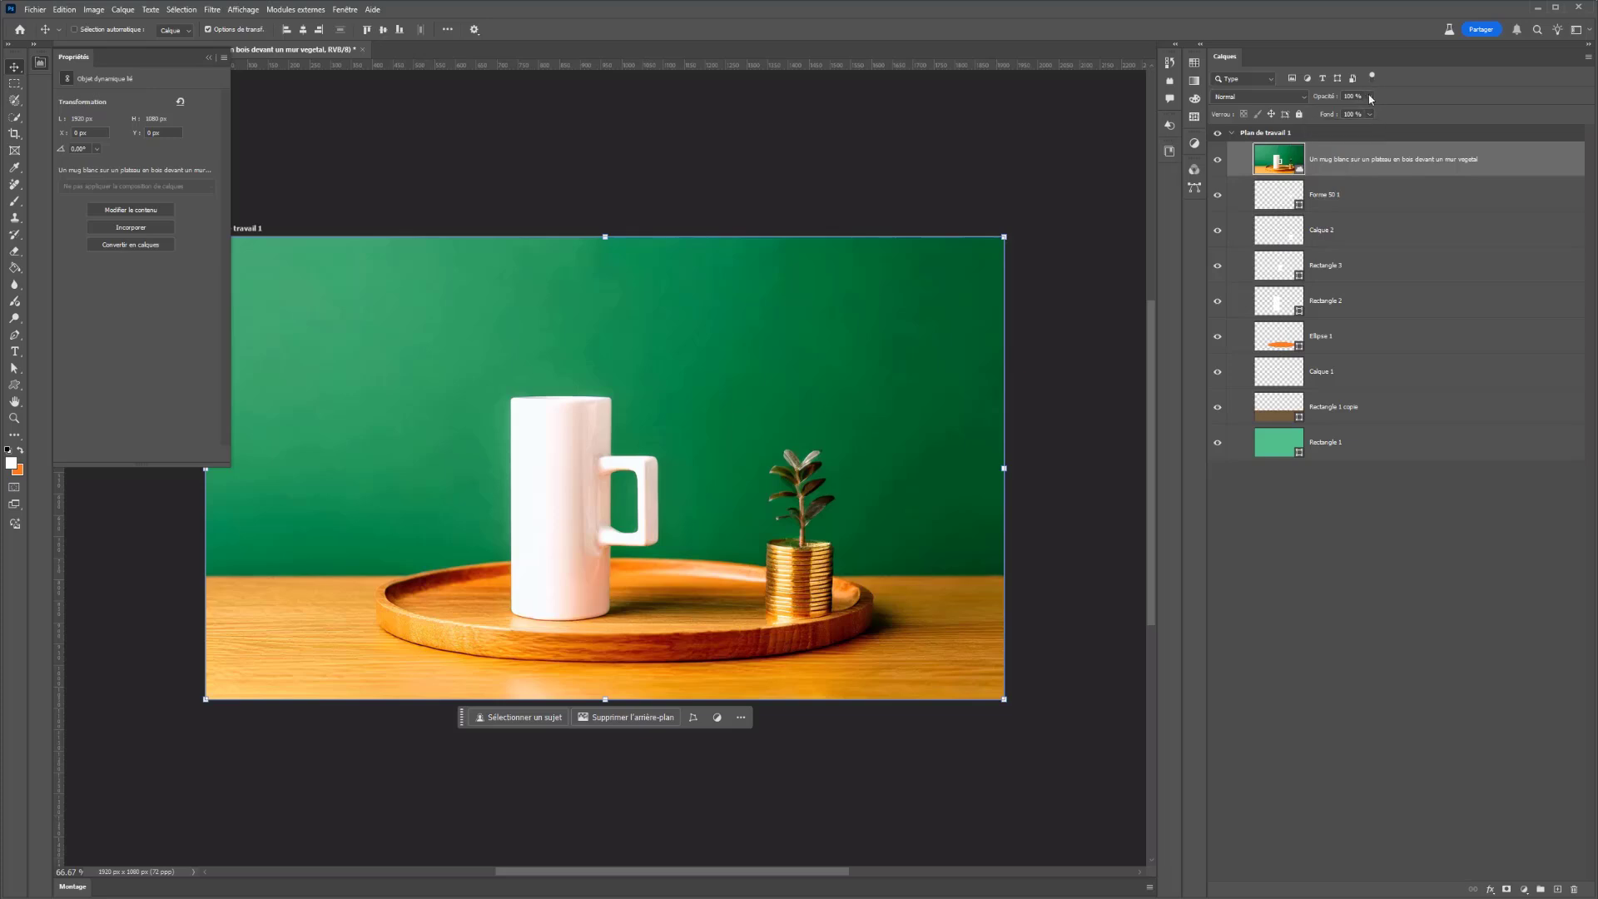
Compare the mug image with the shapes beneath by lowering its opacity and toggling its visibility, and restore the opacity to 100%
left_click_drag(1341, 115, 1337, 113)
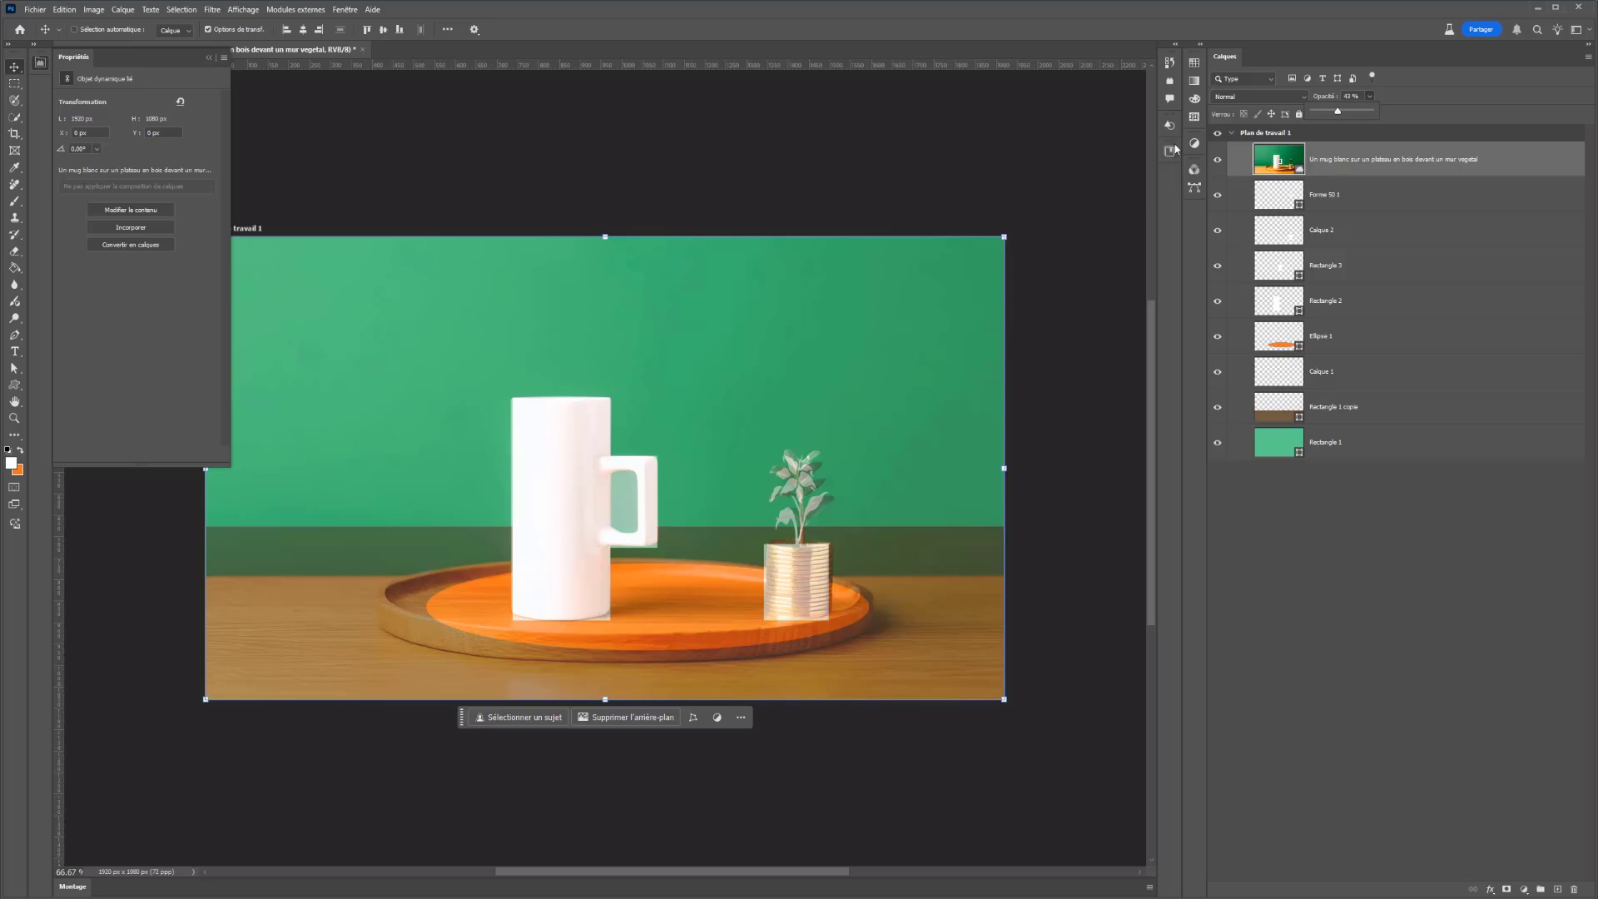
left_click(1218, 159)
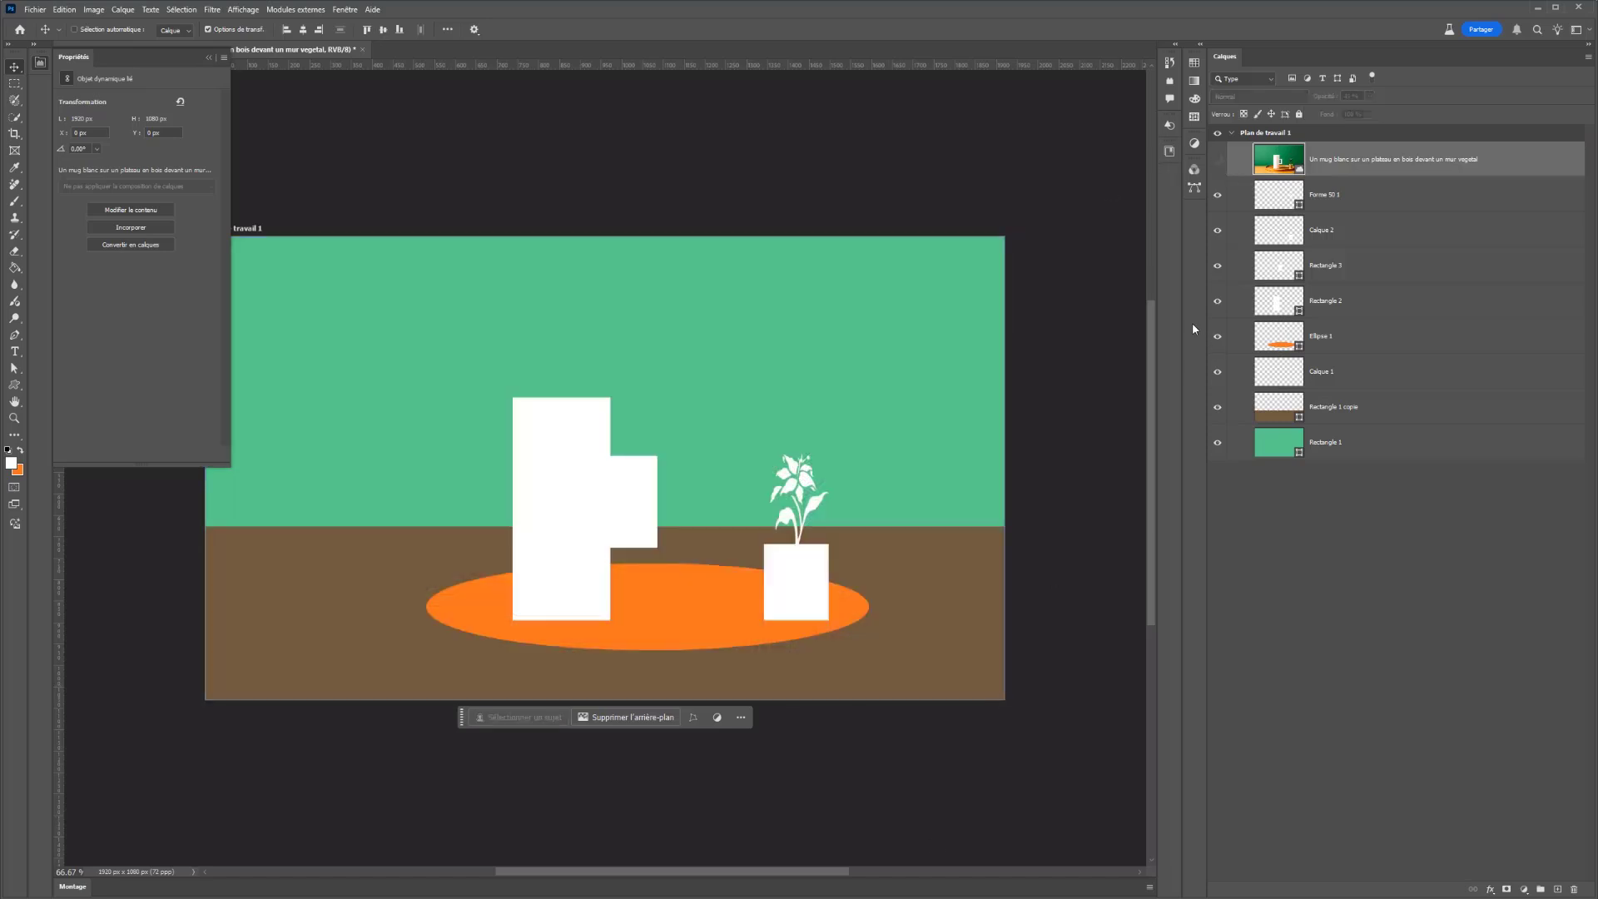
left_click(1217, 158)
left_click(1369, 96)
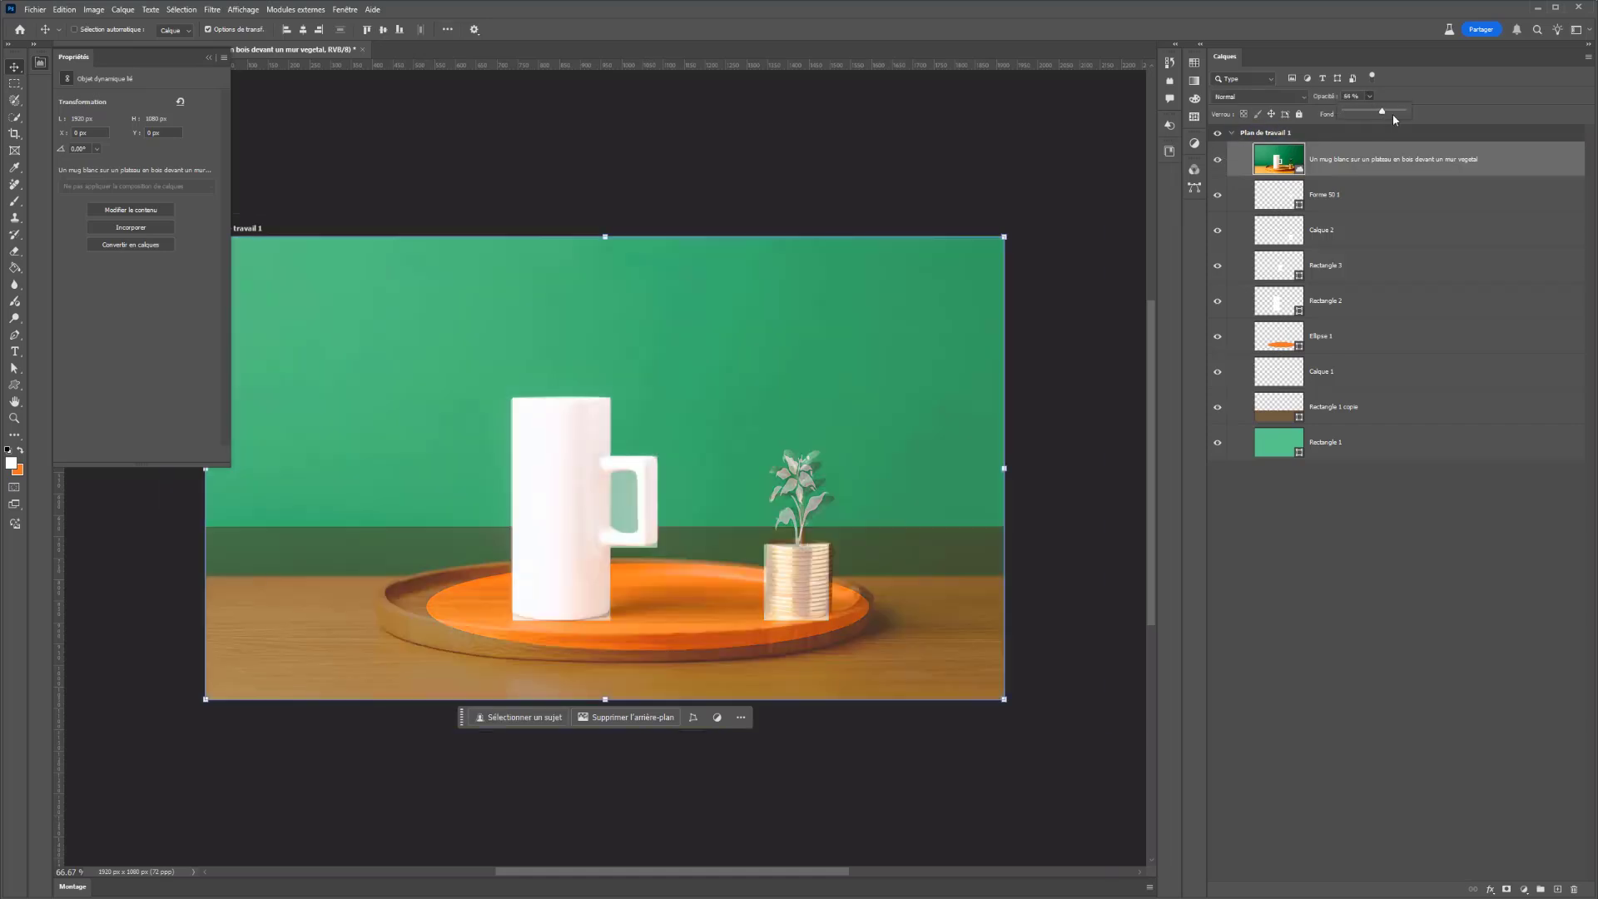
left_click_drag(1395, 119, 1407, 116)
left_click(1222, 200)
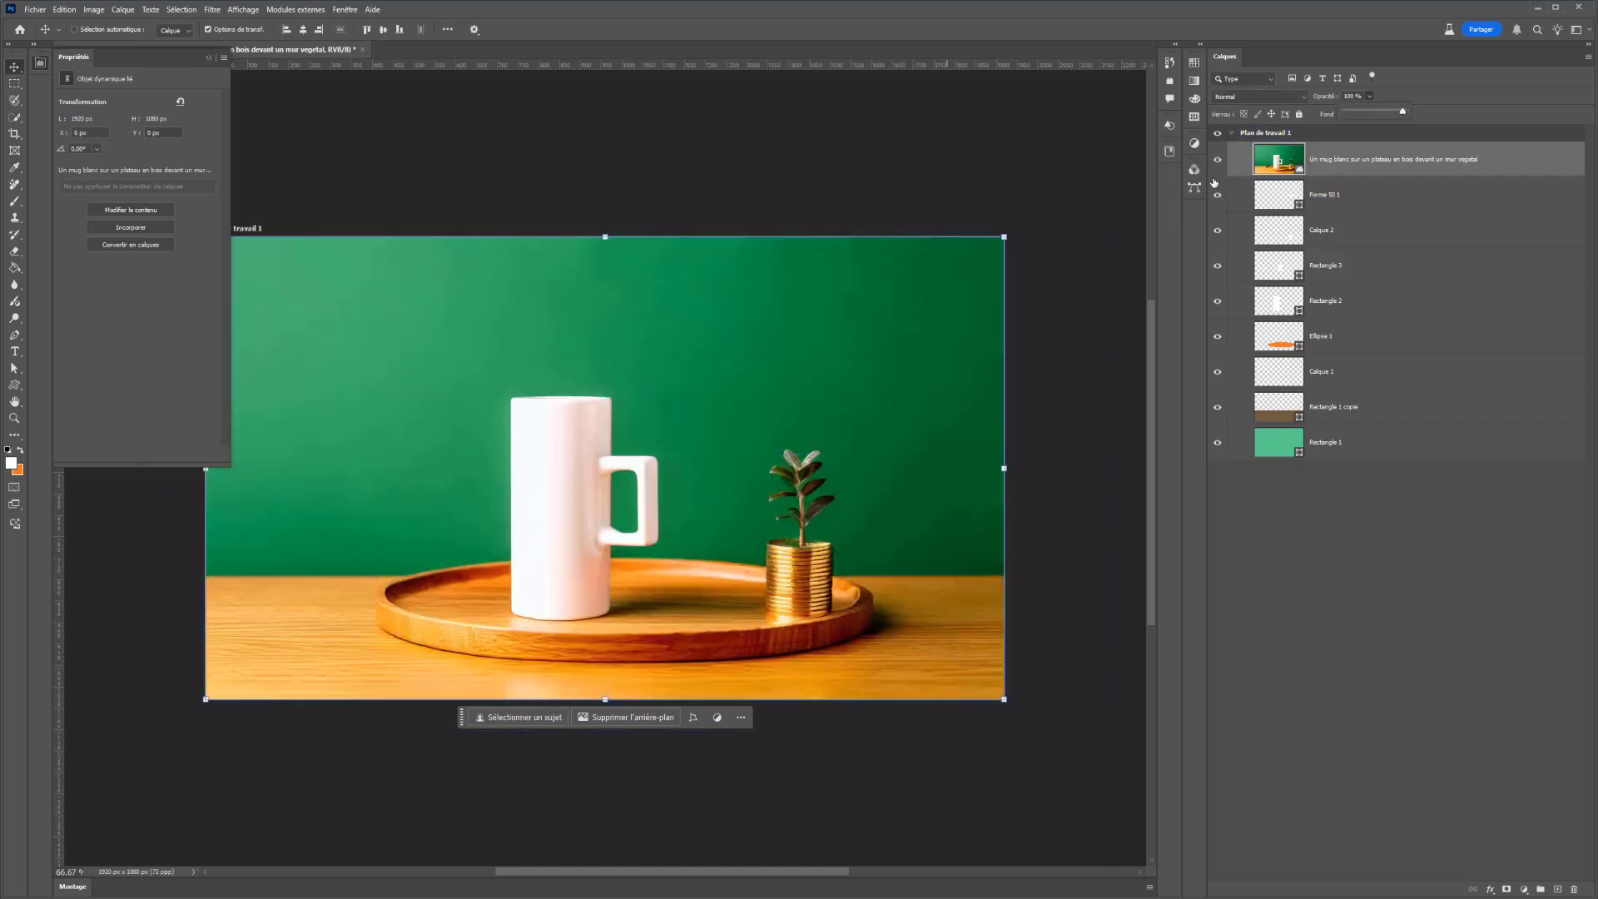
left_click(1218, 161)
left_click(1218, 161)
Place the orange and red PAPIER PLISSÉ bird logo from the papier plissé library on the mug's body
left_click(1169, 151)
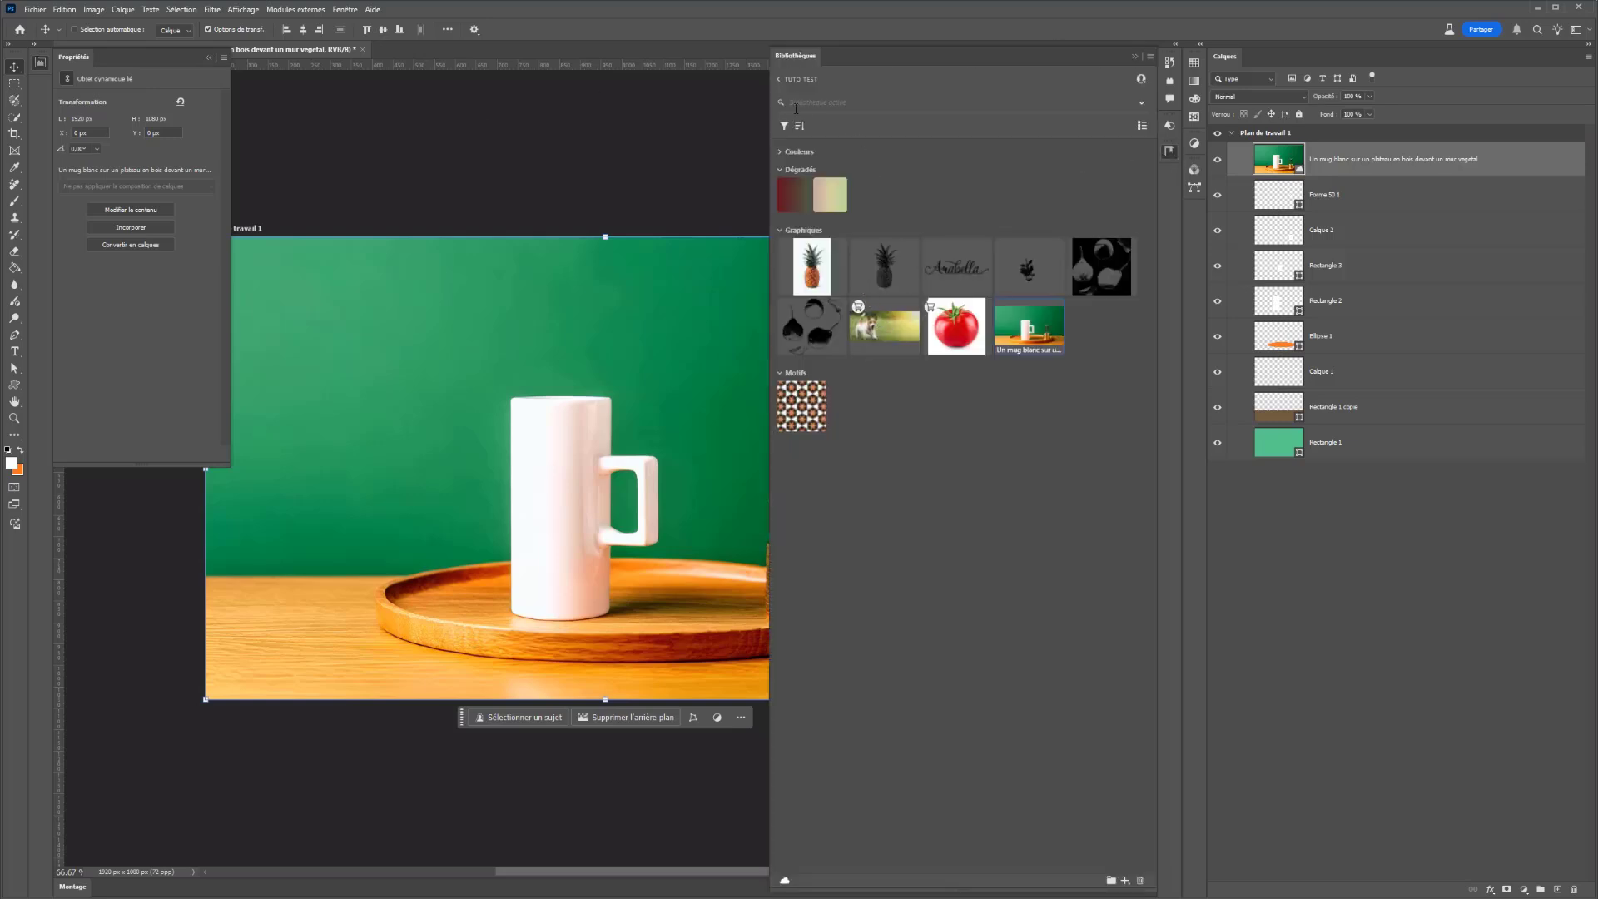
left_click(781, 80)
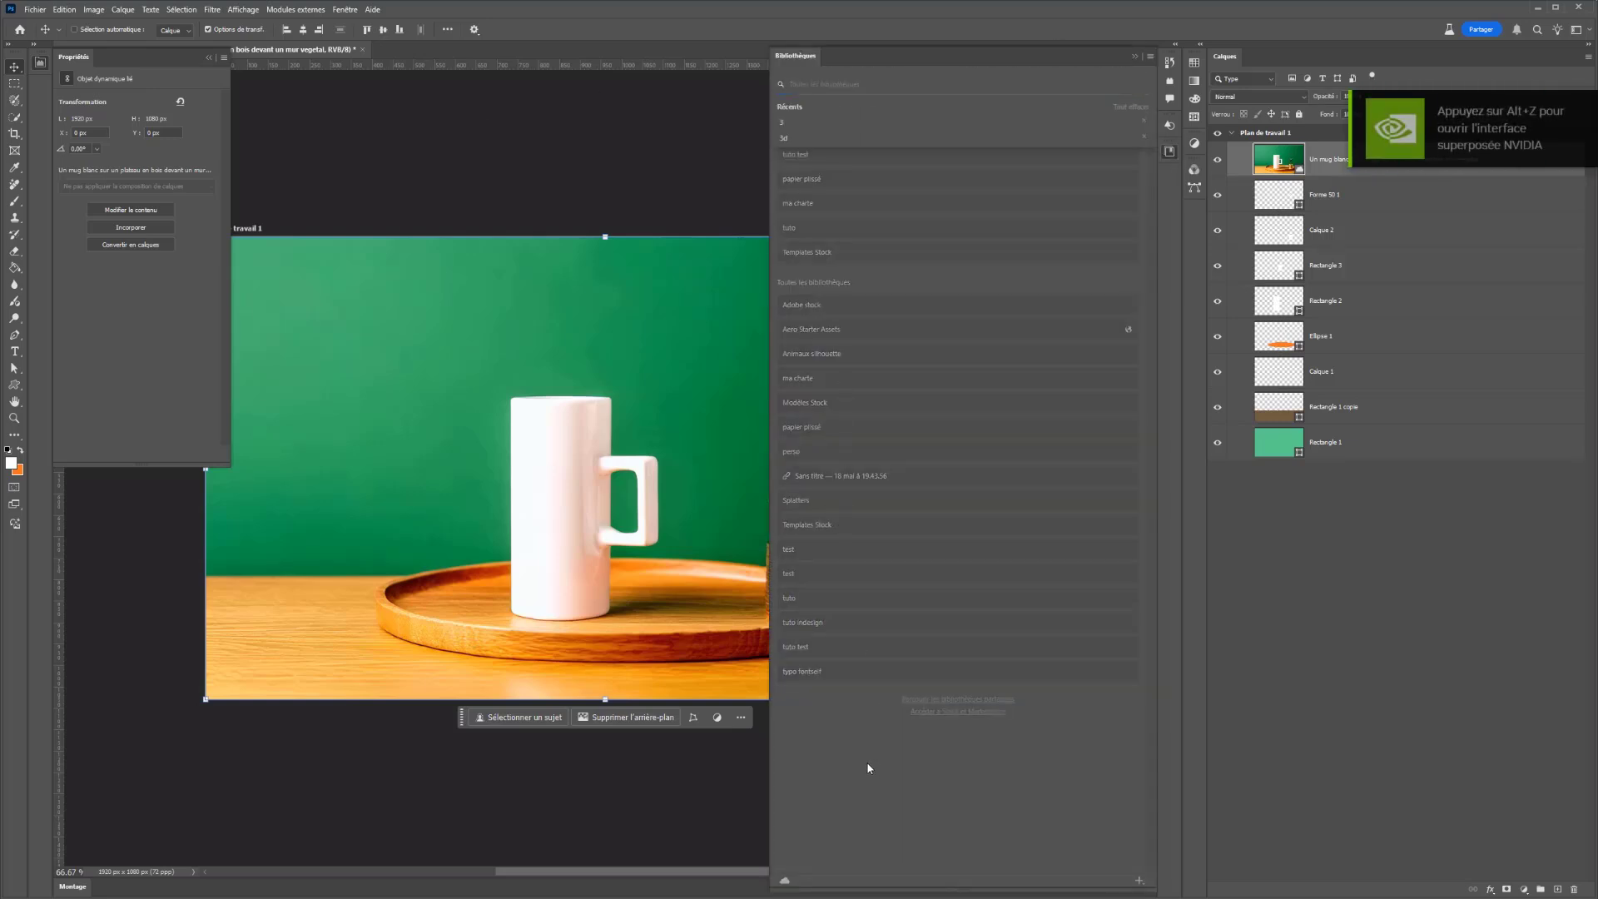
left_click(841, 426)
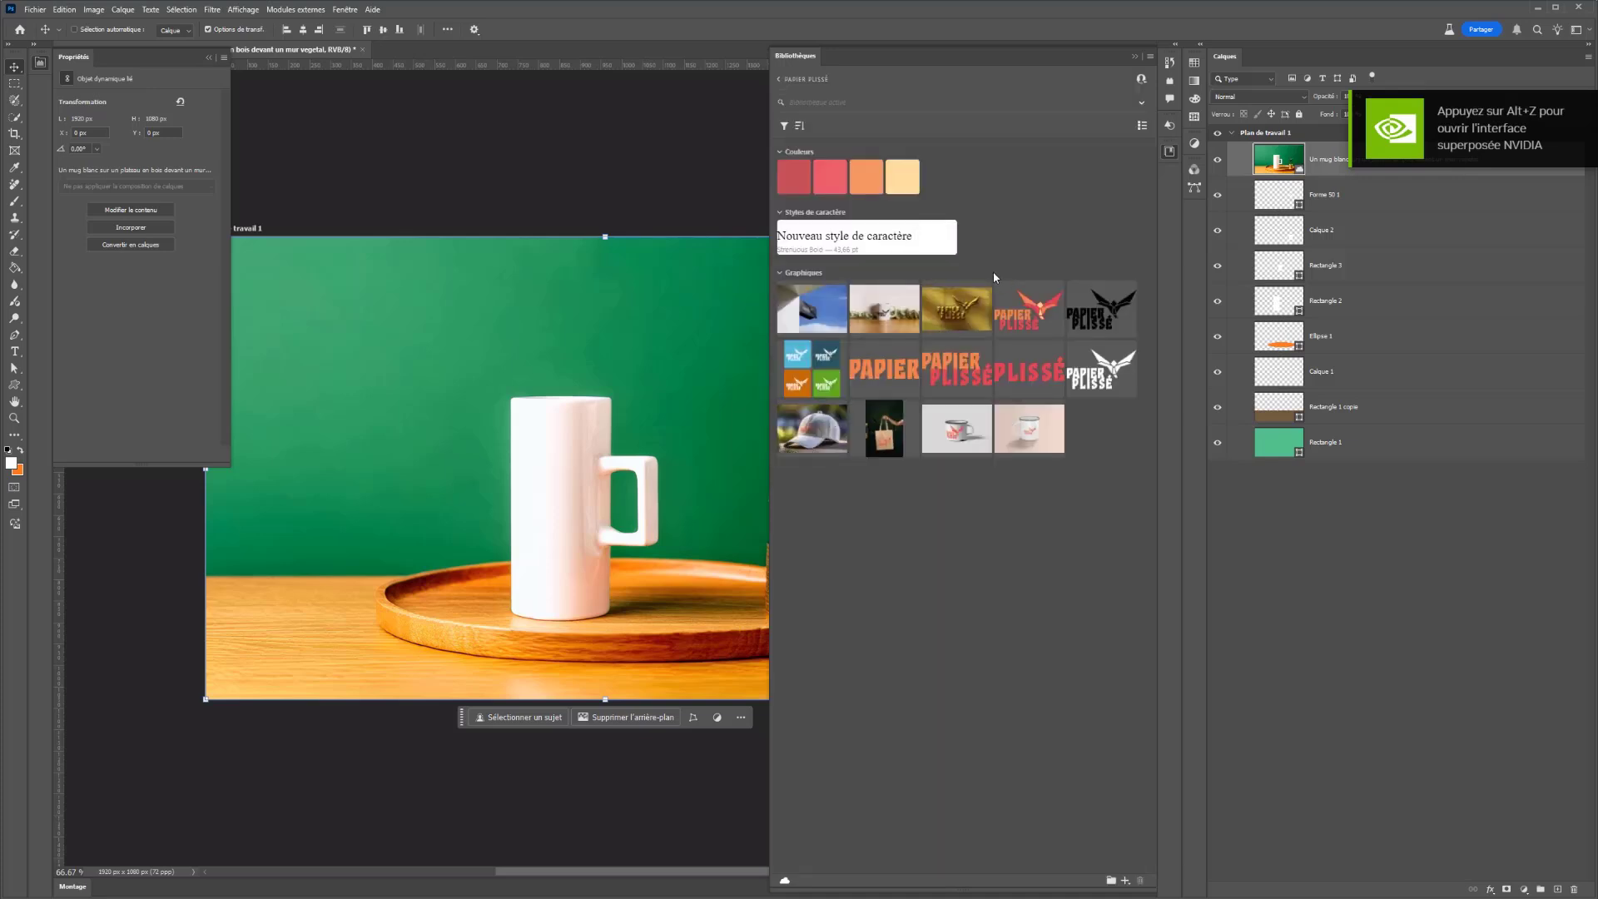
left_click_drag(1052, 322, 591, 529)
key("Return")
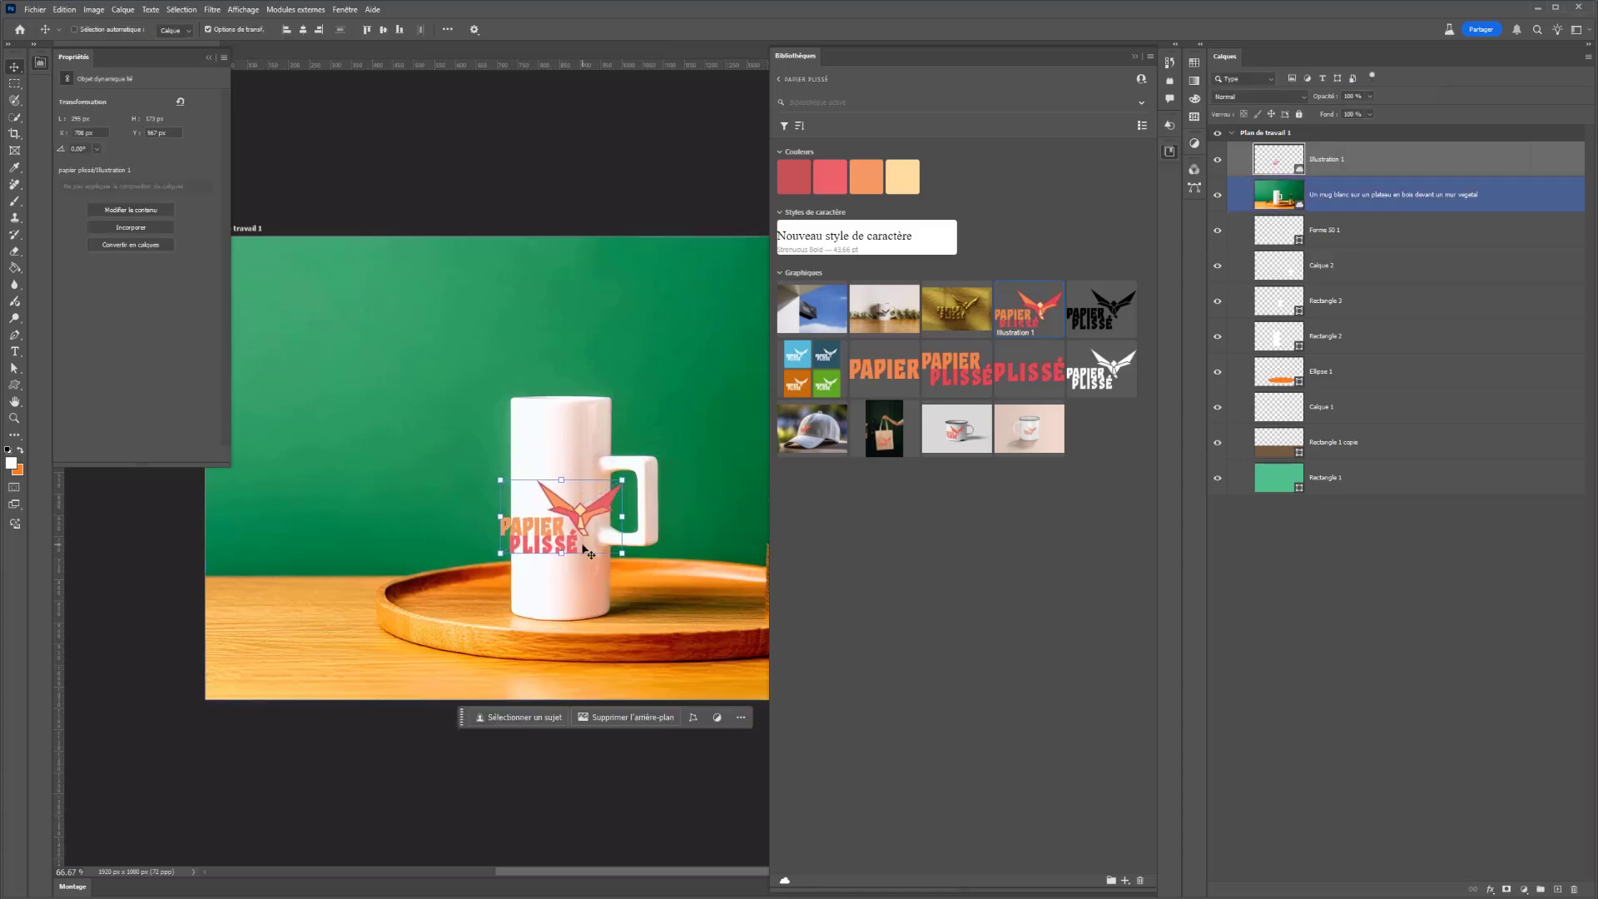
left_click(587, 551)
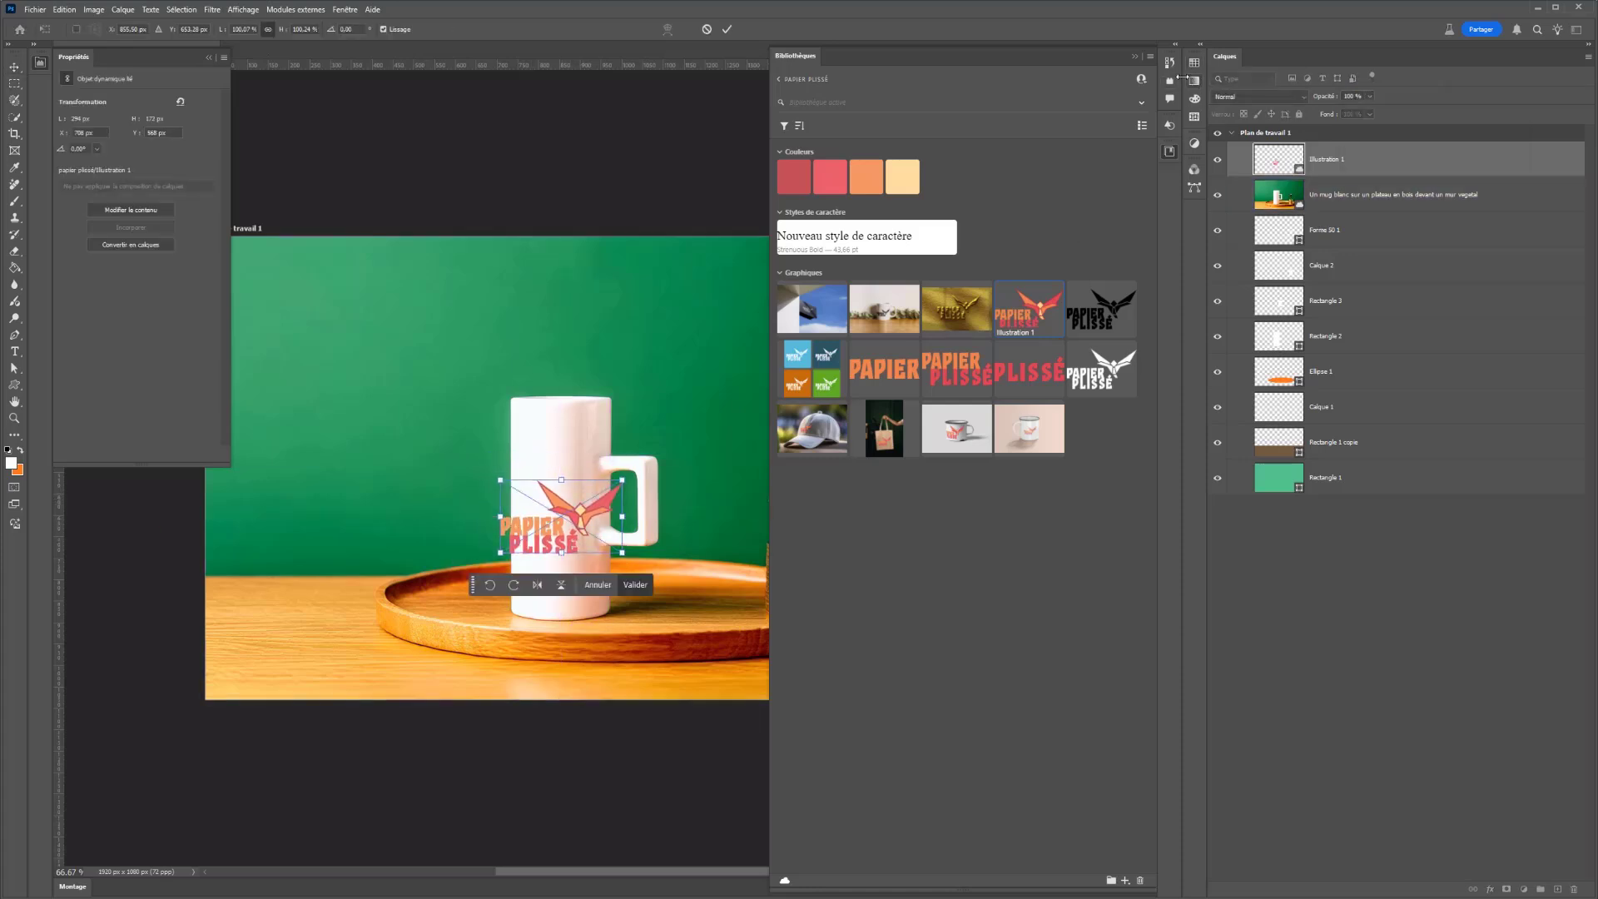
left_click(1169, 151)
right_click(559, 501)
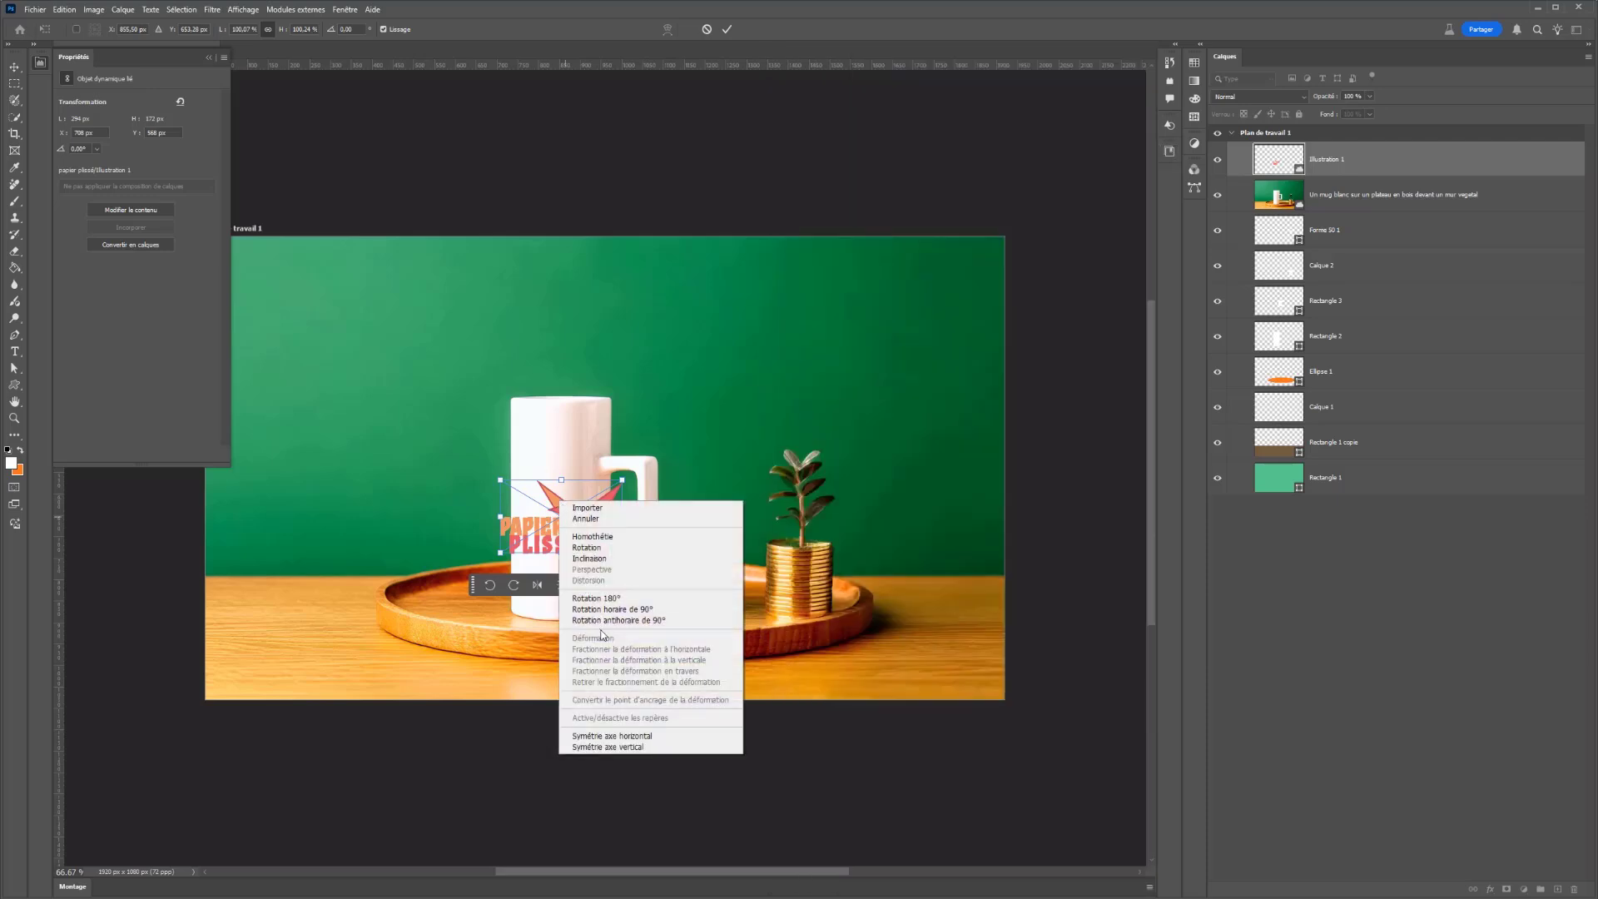
left_click(544, 521)
left_click(1246, 172)
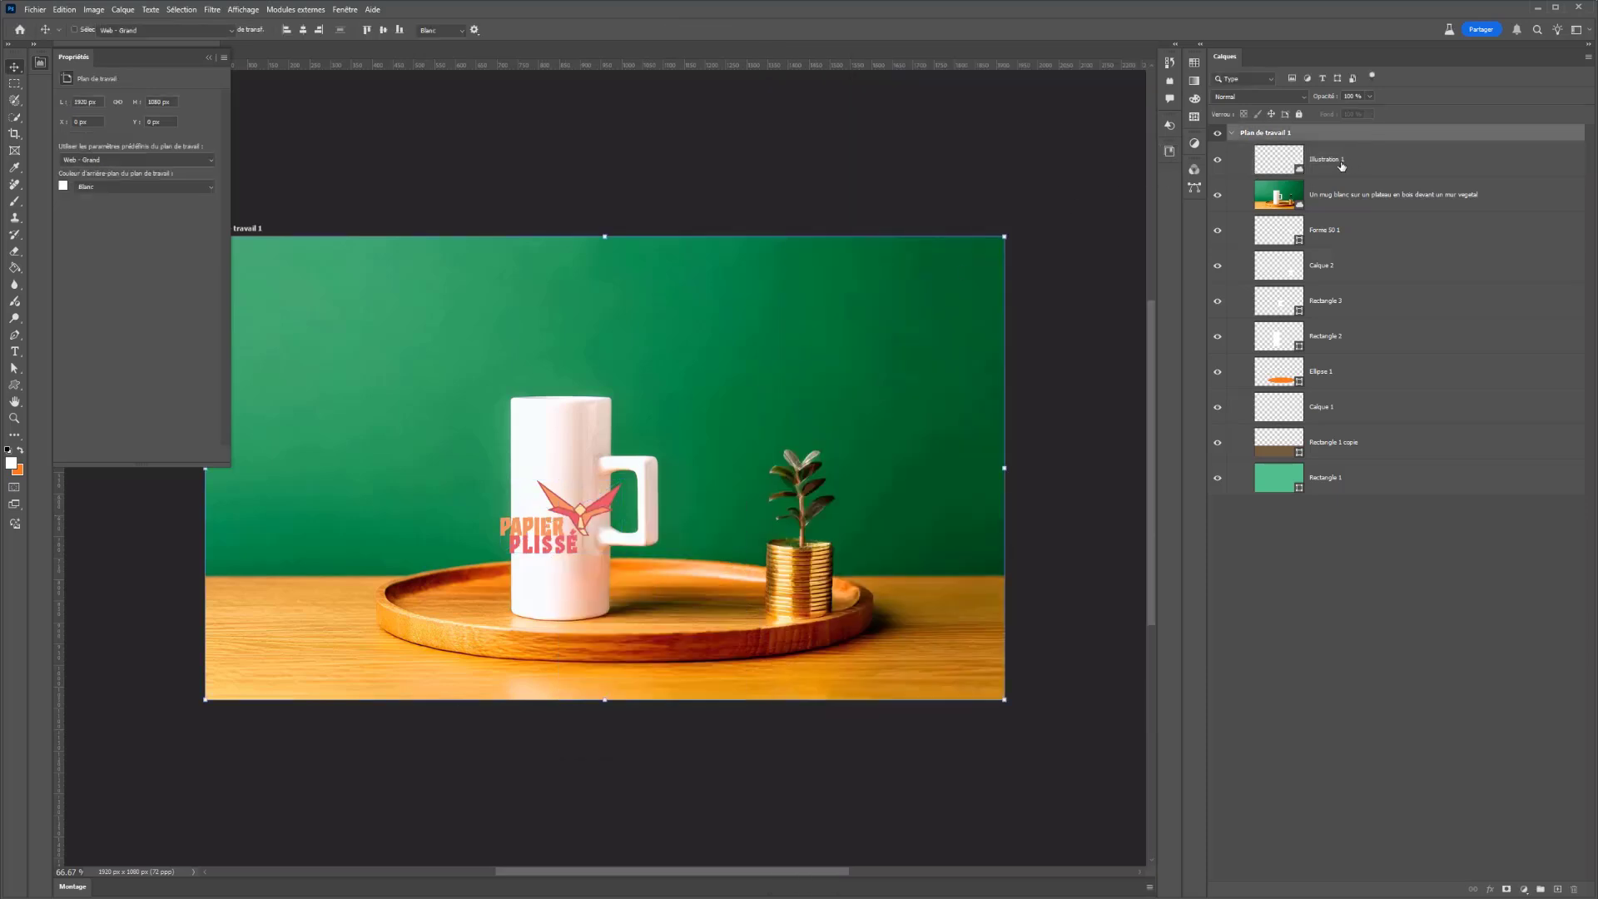
Rasterize the logo layer and convert it to a smart object
right_click(1336, 161)
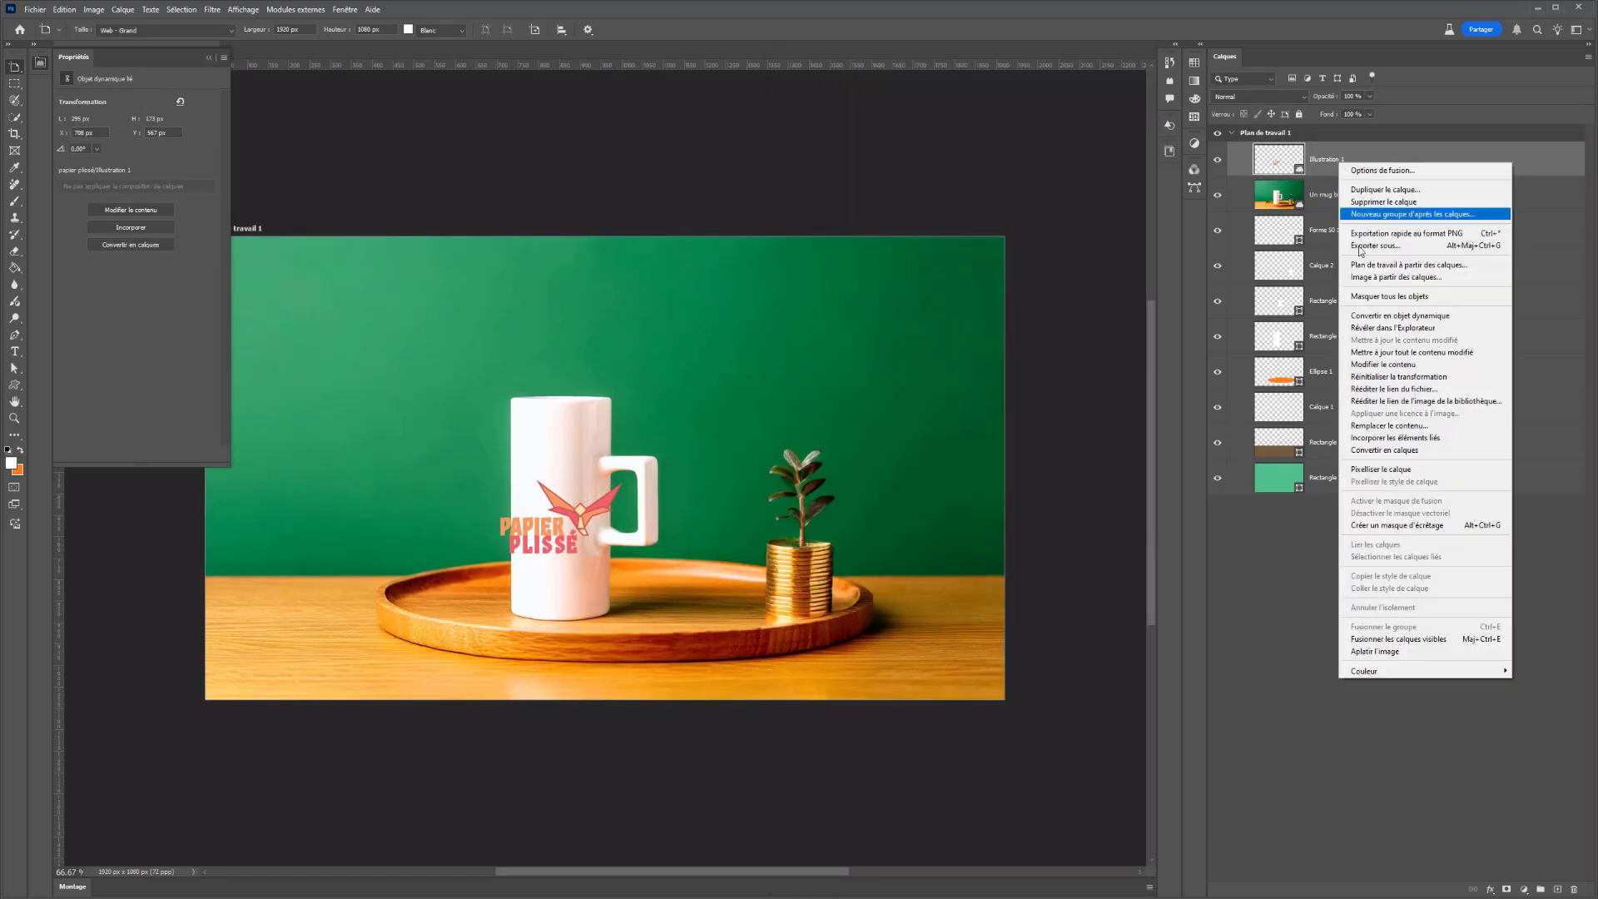
left_click(1380, 469)
right_click(1349, 160)
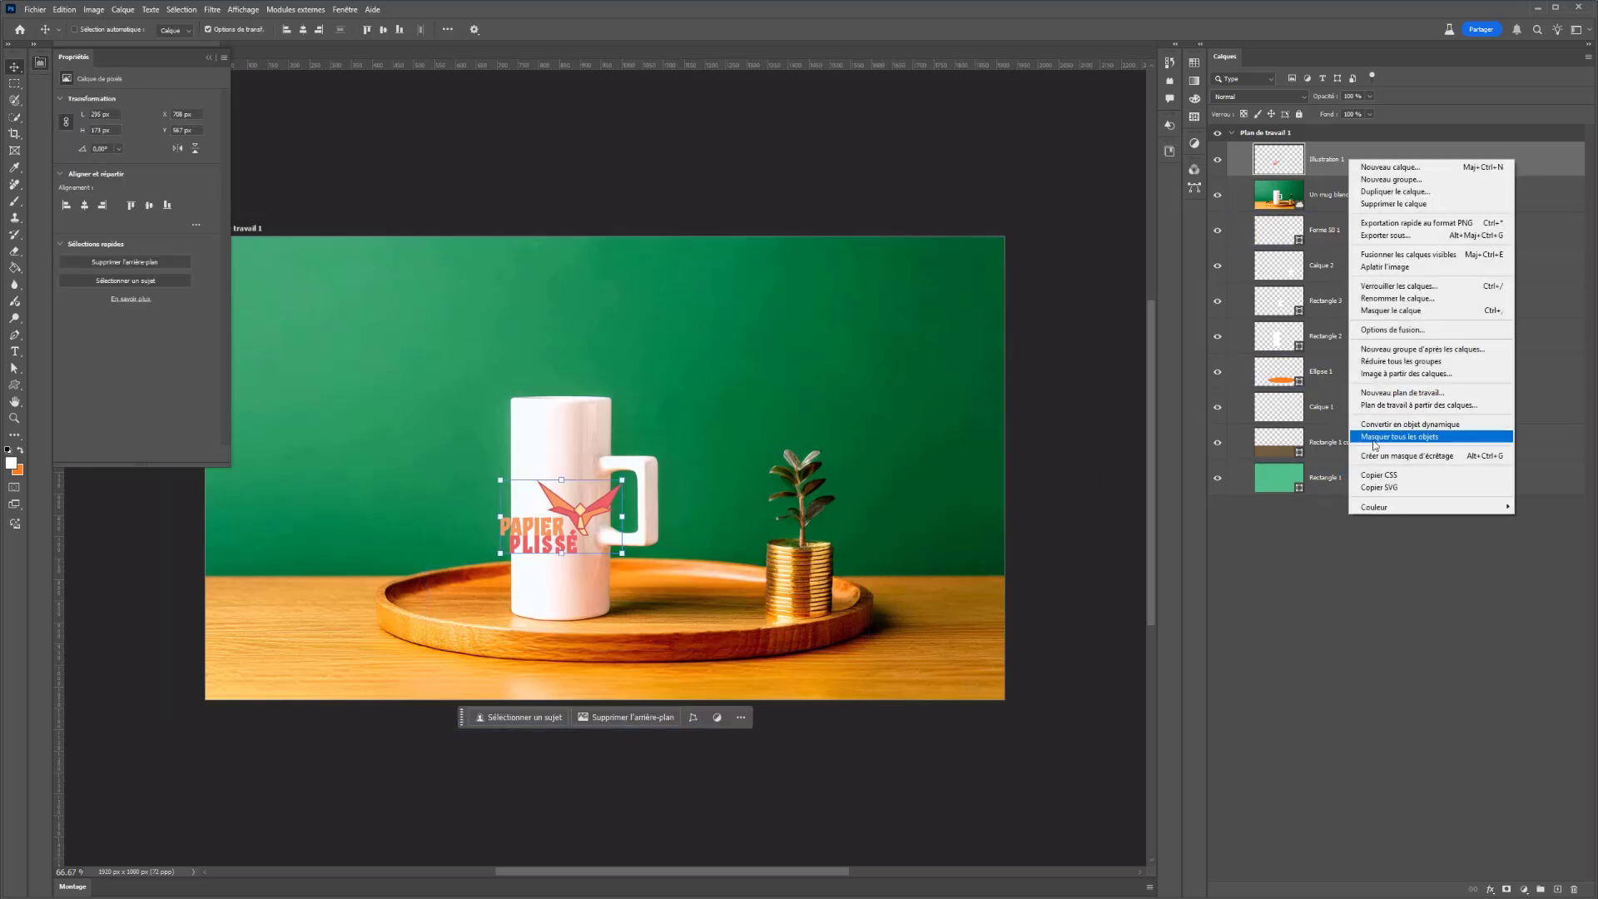
left_click(1401, 425)
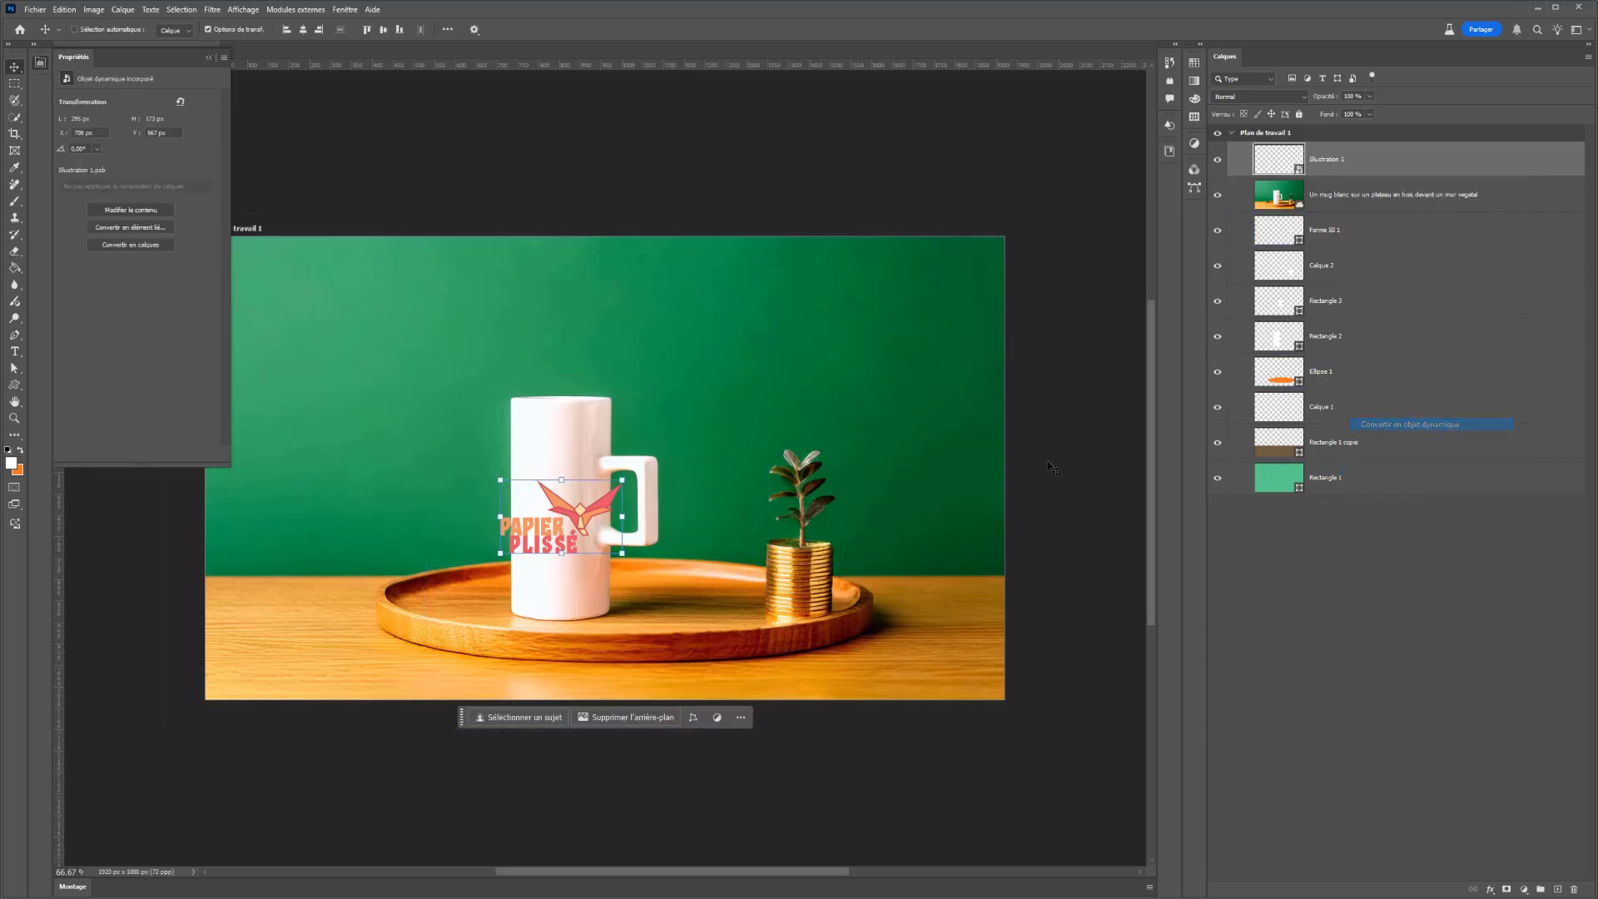
Warp the logo by adjusting its grid points and corners so it curves around the mug, and apply the transformation
right_click(560, 522)
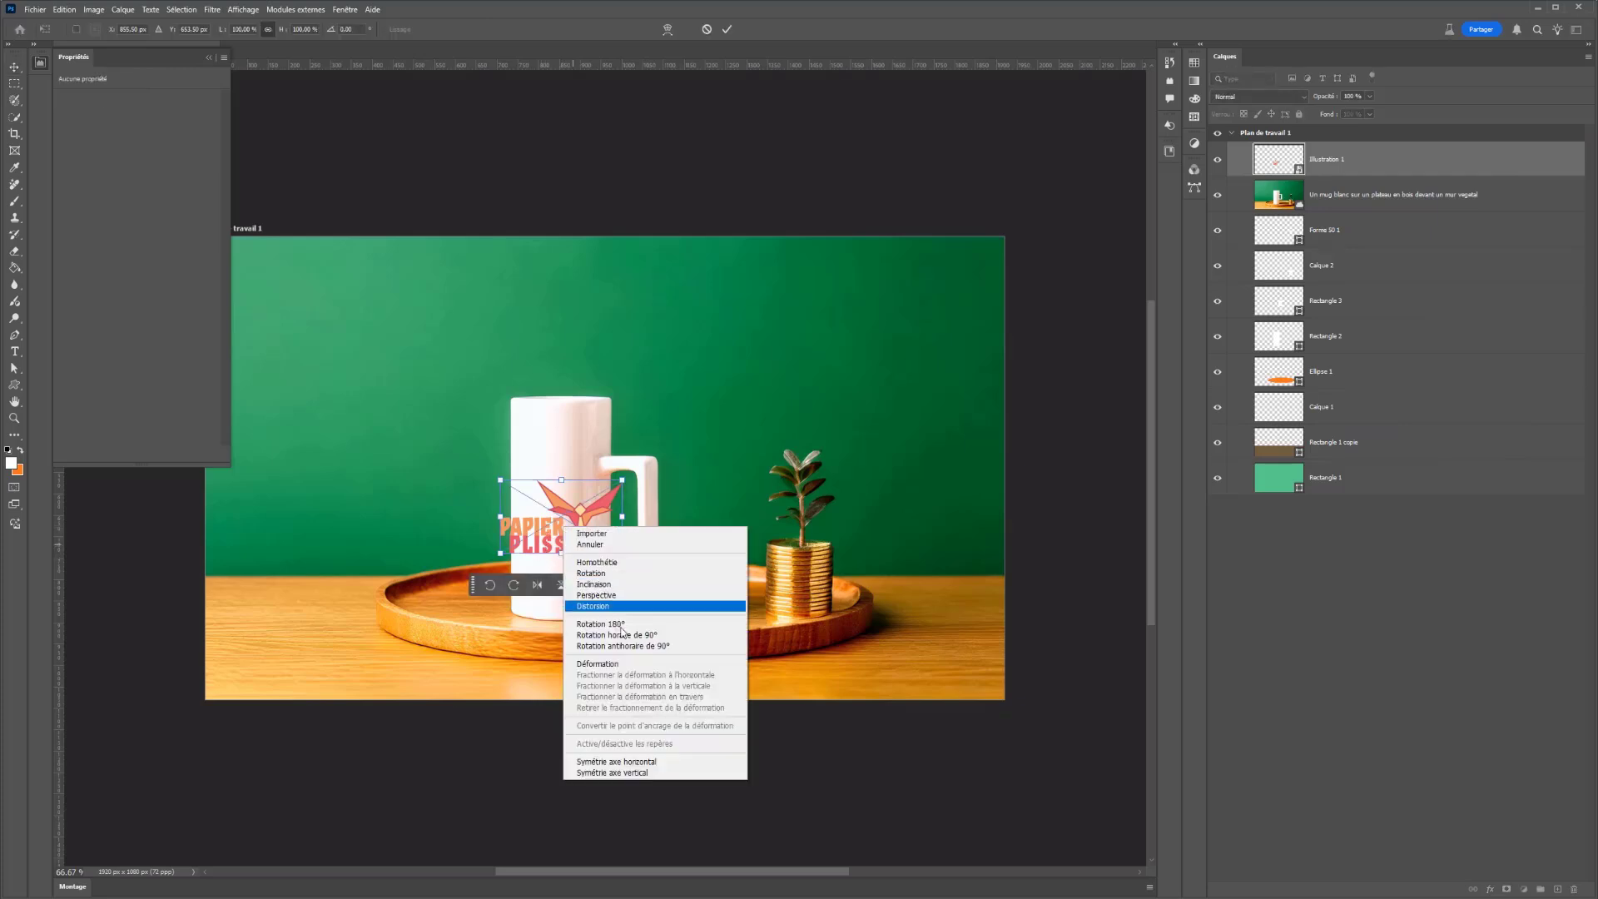
left_click(587, 663)
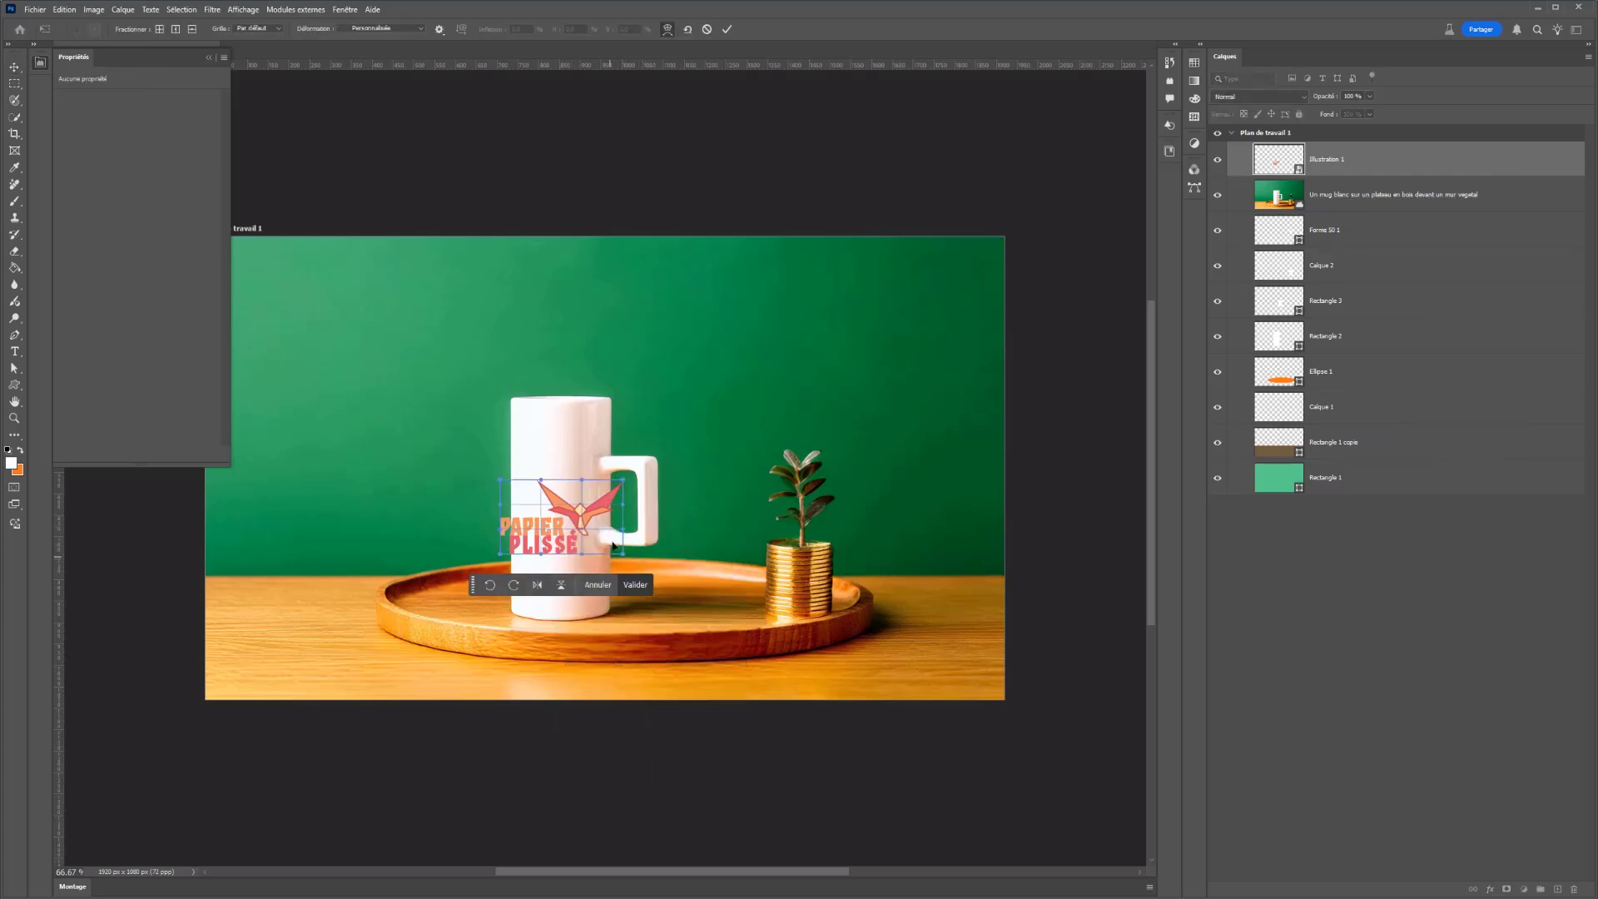
mouse_move(606, 506)
left_mouse_down()
mouse_move(619, 516)
mouse_move(624, 489)
mouse_move(606, 476)
left_mouse_up()
left_click_drag(622, 558, 603, 555)
left_click_drag(630, 512, 617, 512)
left_click_drag(513, 516, 511, 479)
mouse_move(500, 553)
left_mouse_down()
mouse_move(499, 520)
mouse_move(514, 522)
mouse_move(481, 529)
left_mouse_up()
left_click_drag(514, 478, 508, 527)
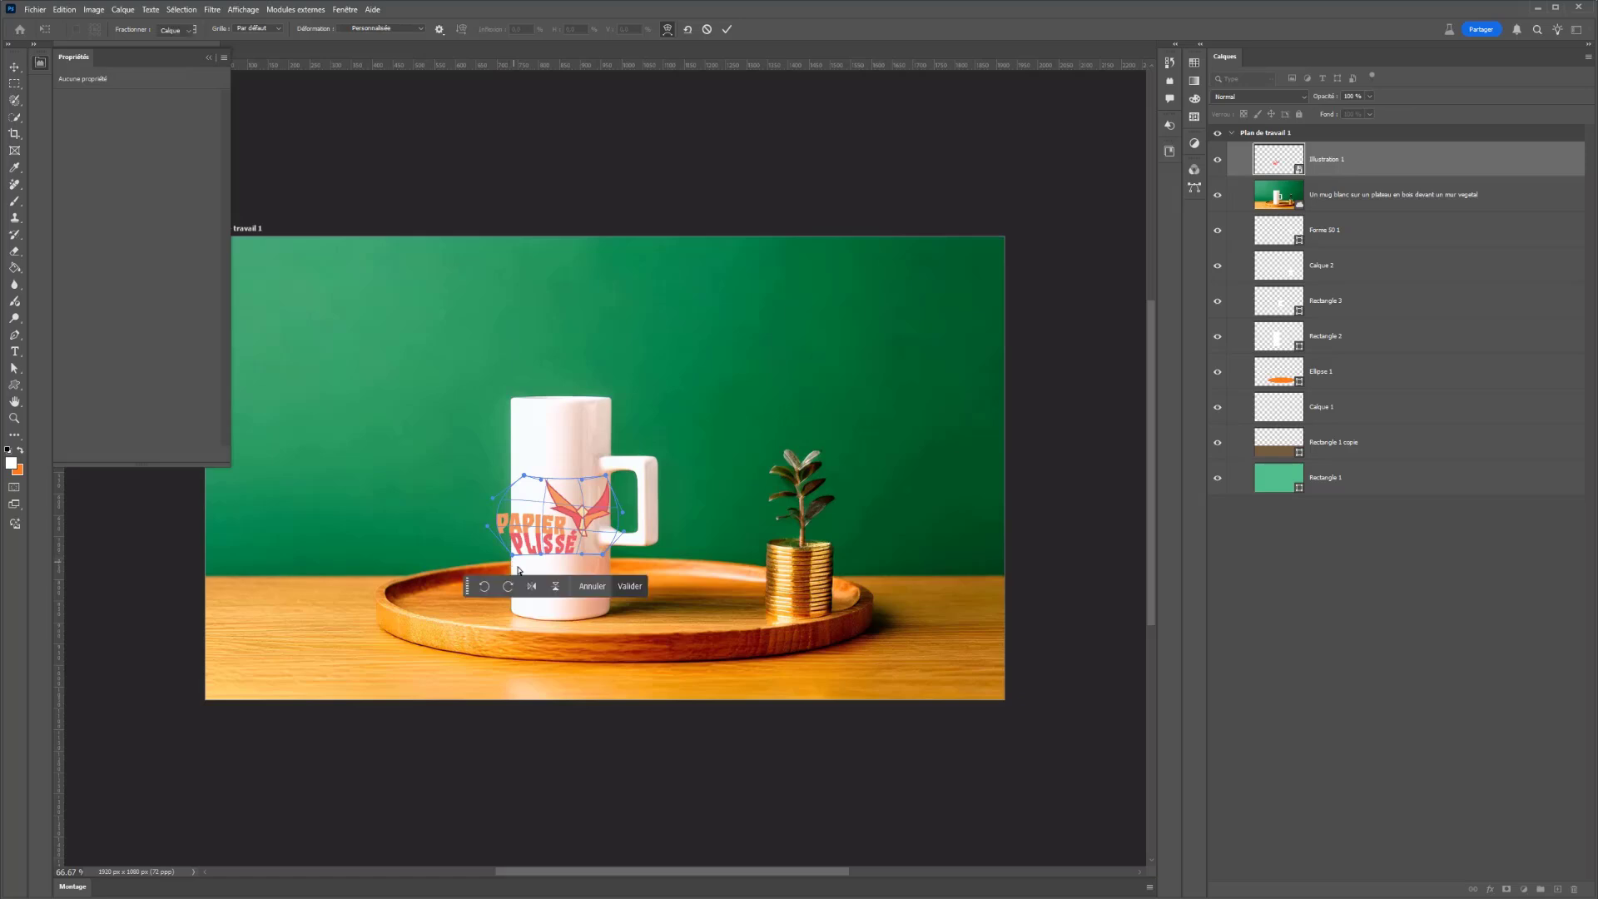
key("Return")
left_click(1524, 889)
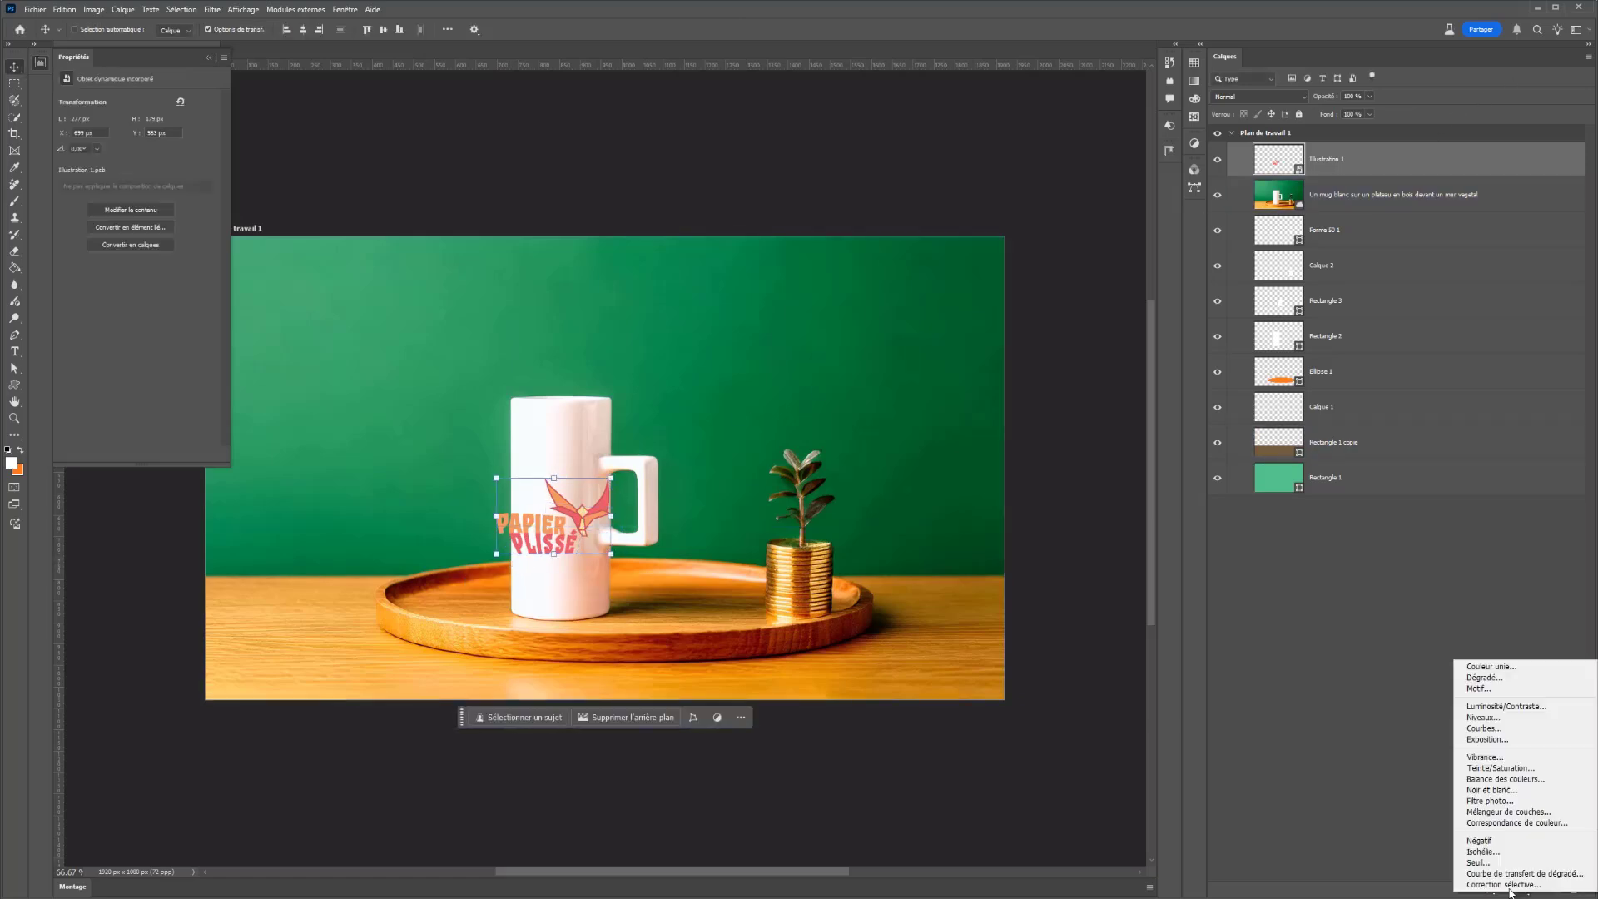
left_click(1442, 878)
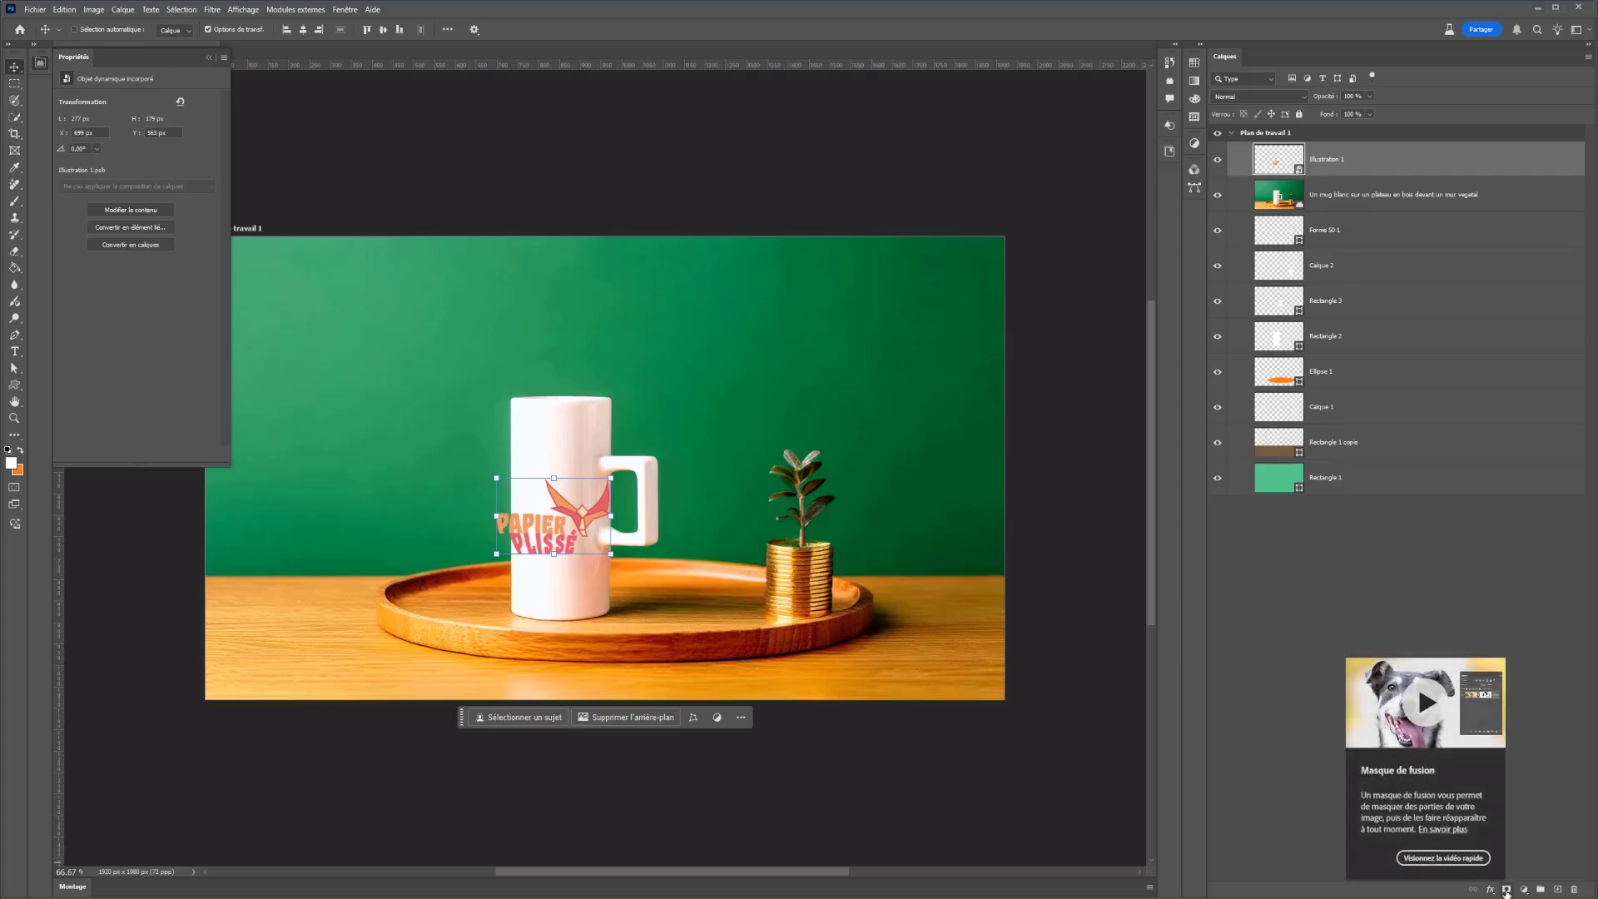
Add a layer mask to the logo layer and mask out the part extending past the mug's left edge
left_click(1506, 889)
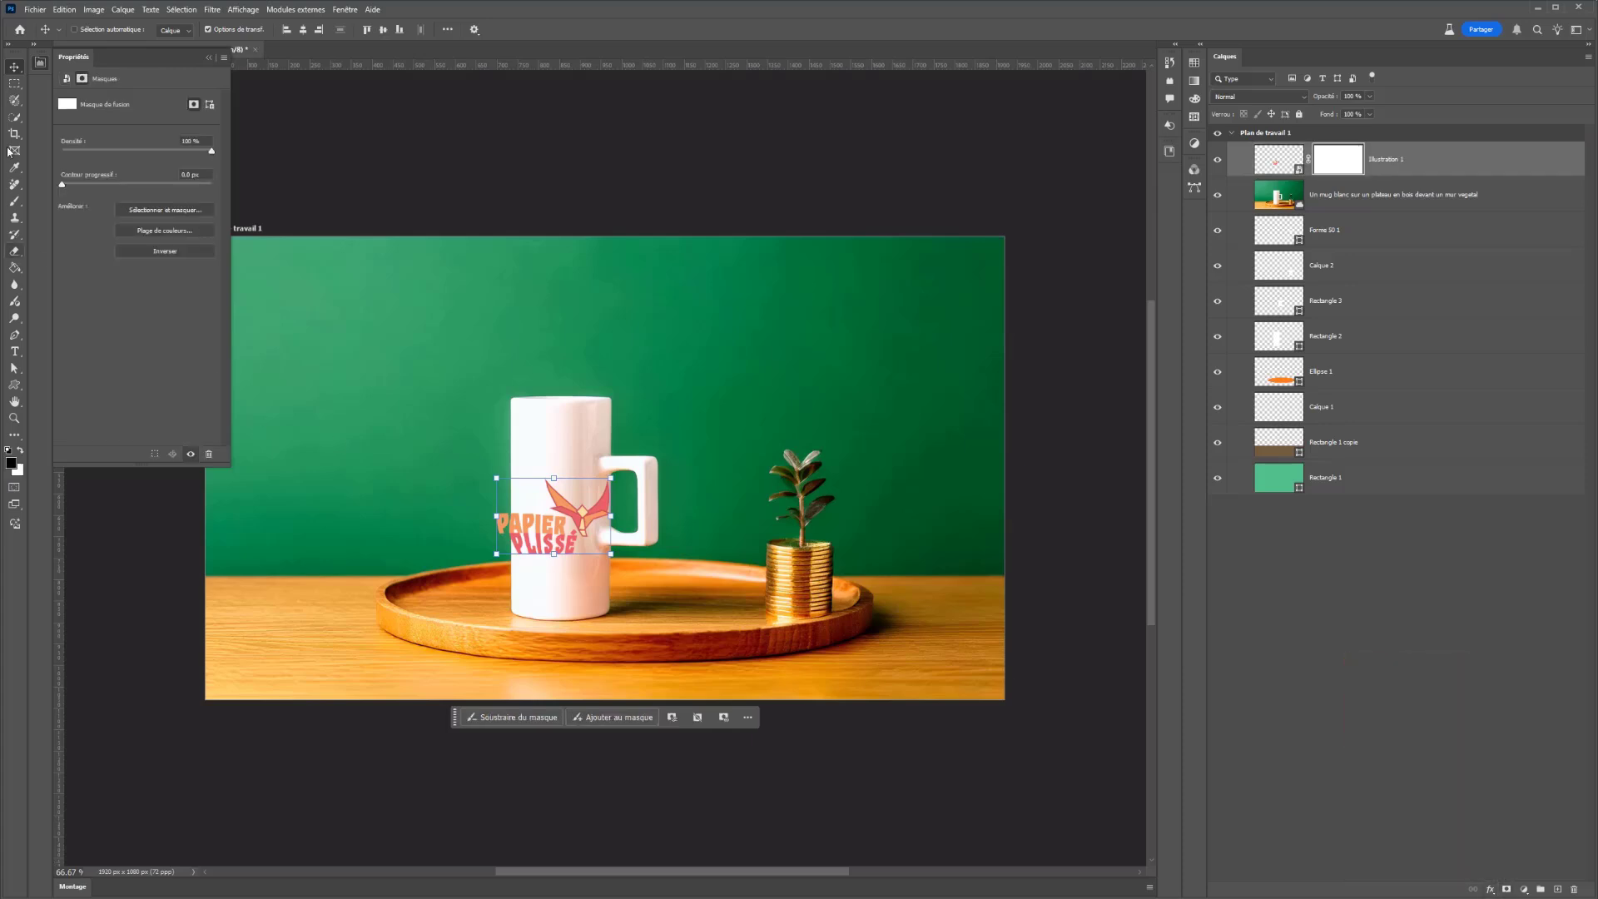
left_click(15, 83)
left_click_drag(466, 449, 510, 641)
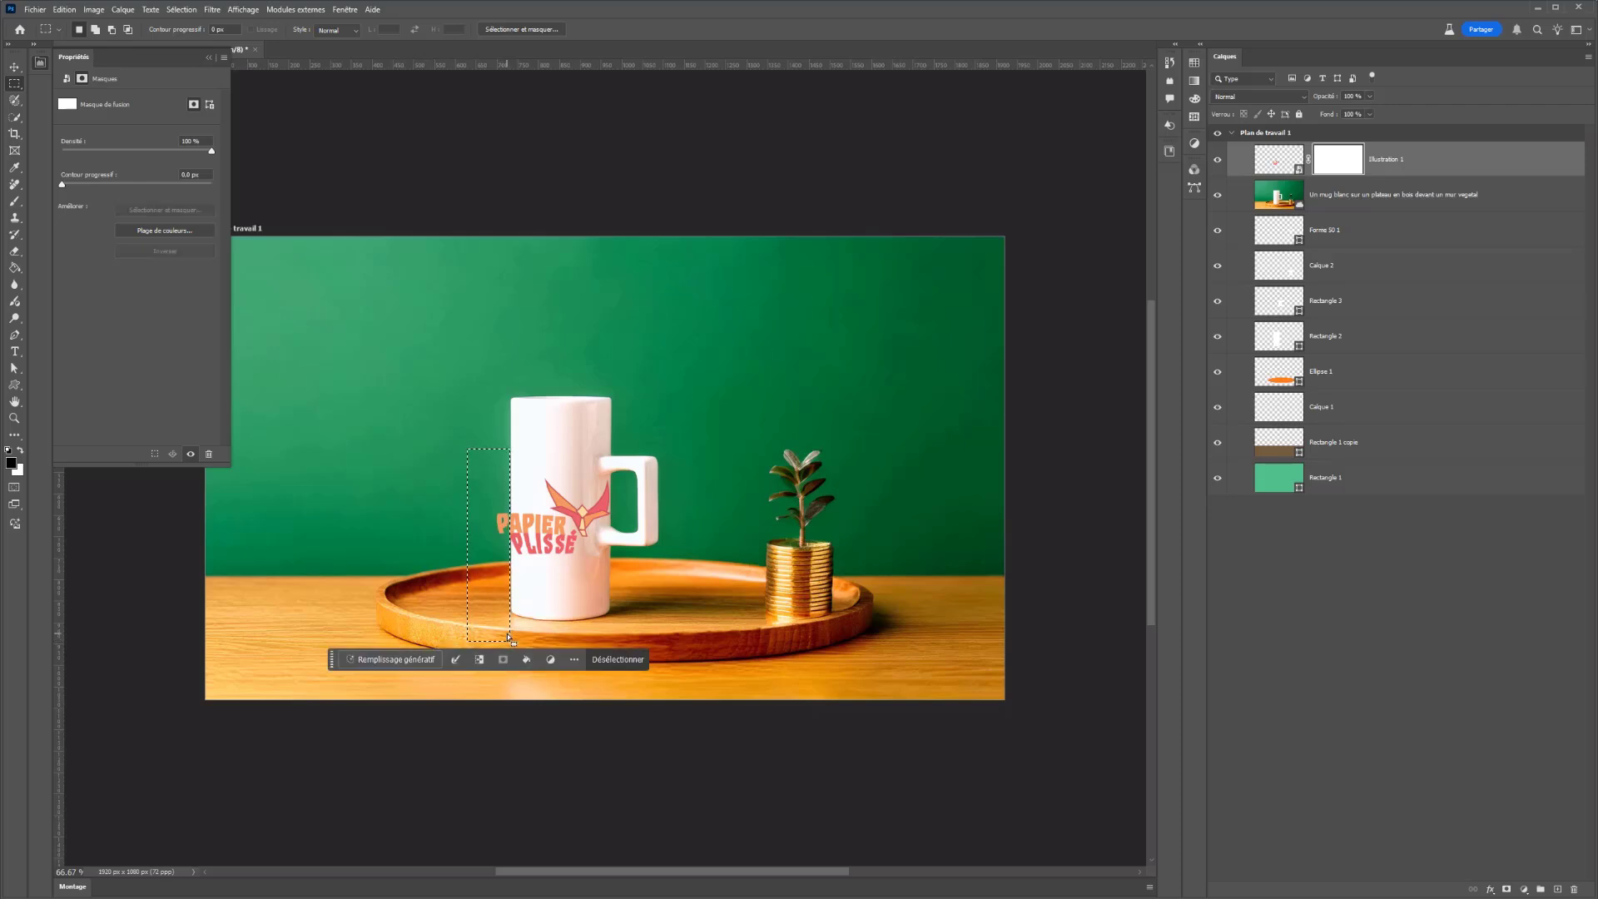
key("b")
left_click_drag(497, 491, 454, 467)
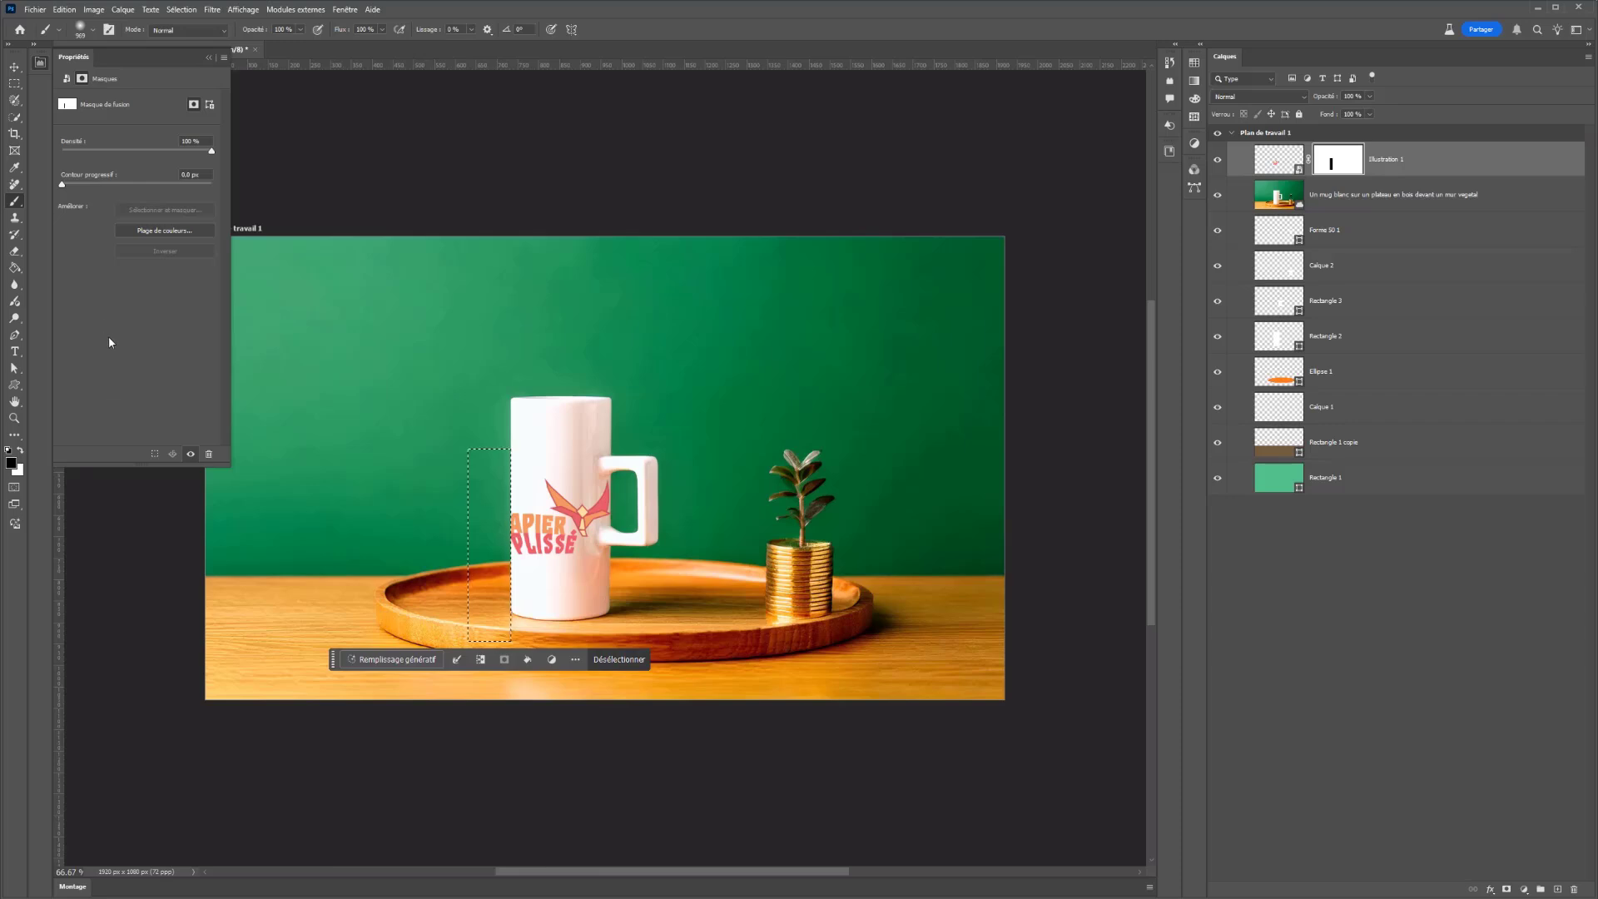
key("ctrl+d")
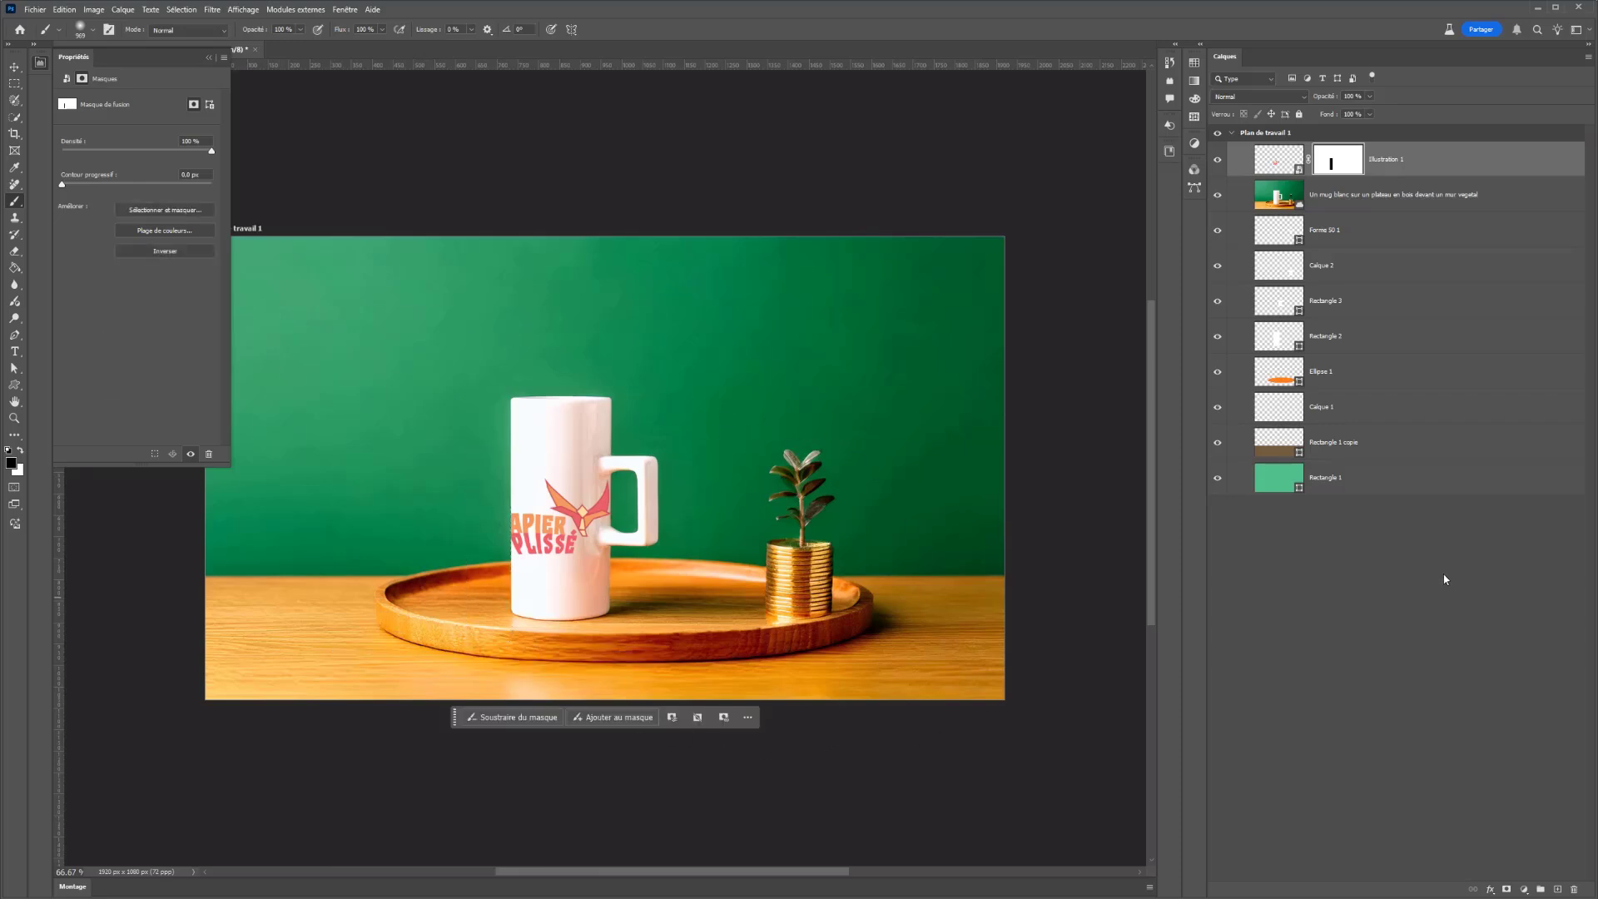
Delete all layers of the mug composition from Plan de travail 1, leaving the artboard empty, and collapse the properties display
left_click(1401, 163)
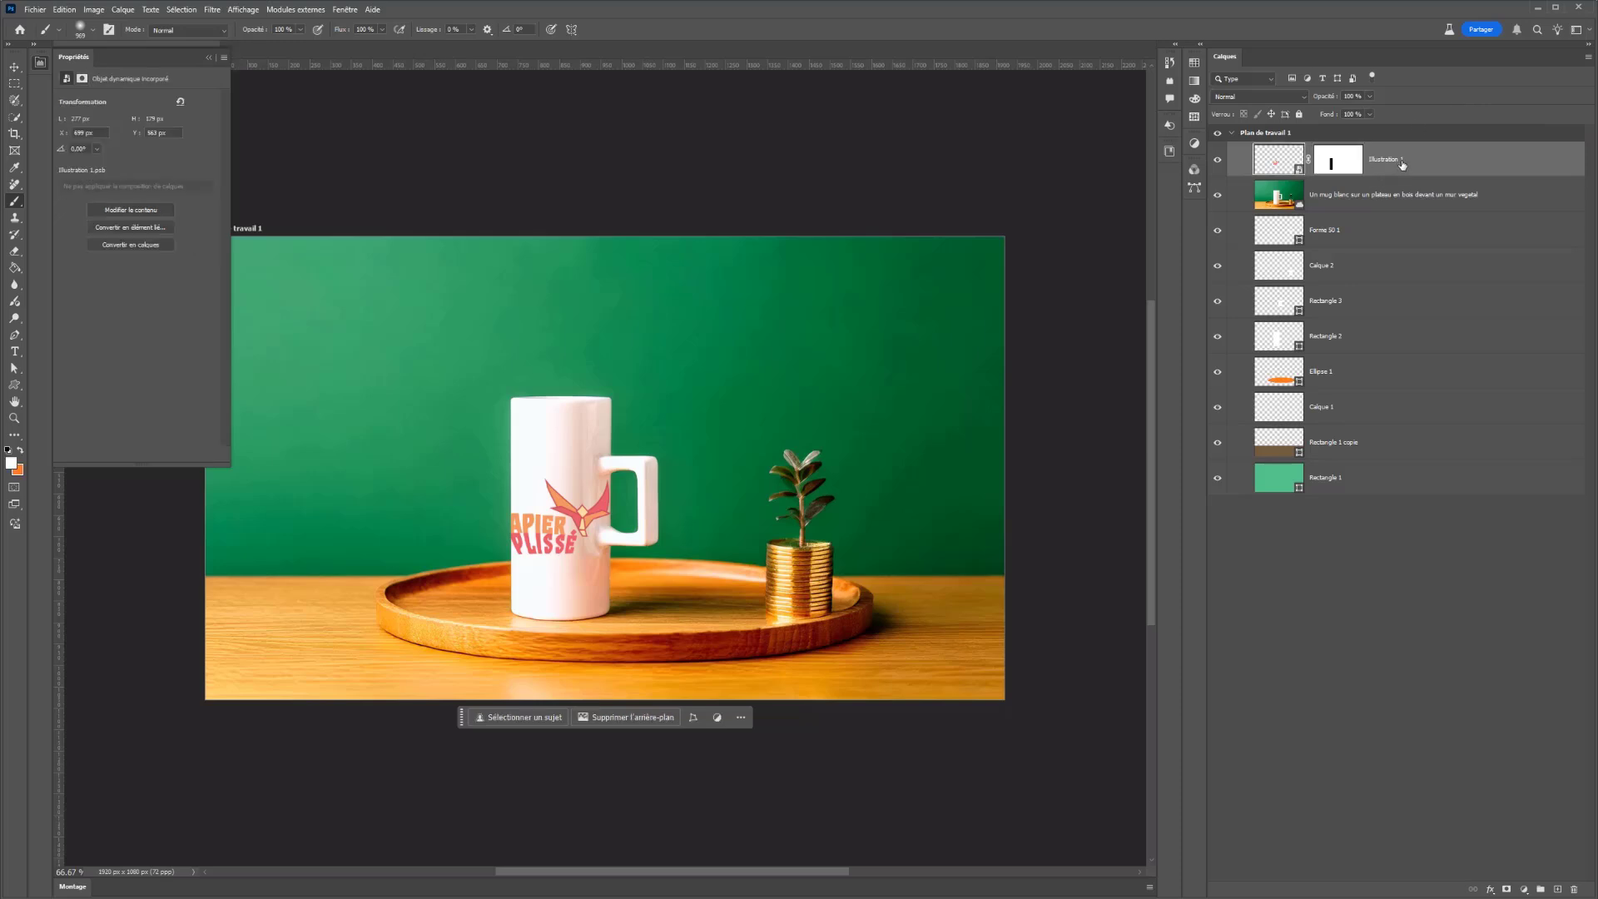
key("Delete")
key("Delete")
key("Delete")
key("Delete")
key("Delete")
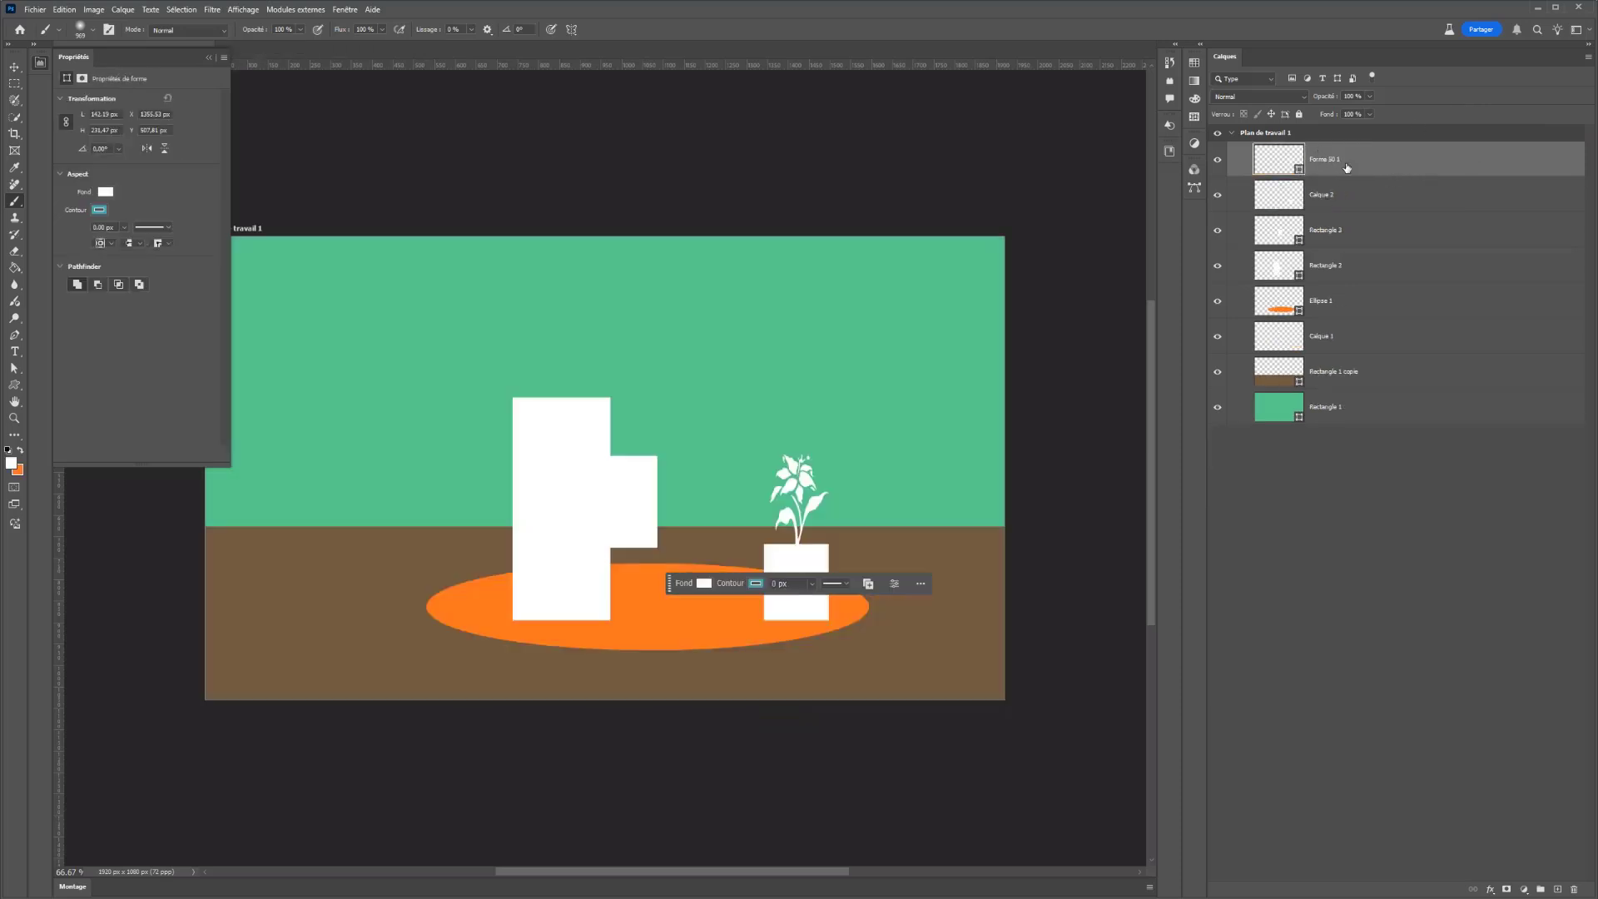
key("Delete")
key("Delete")
key("Delete")
key("Delete")
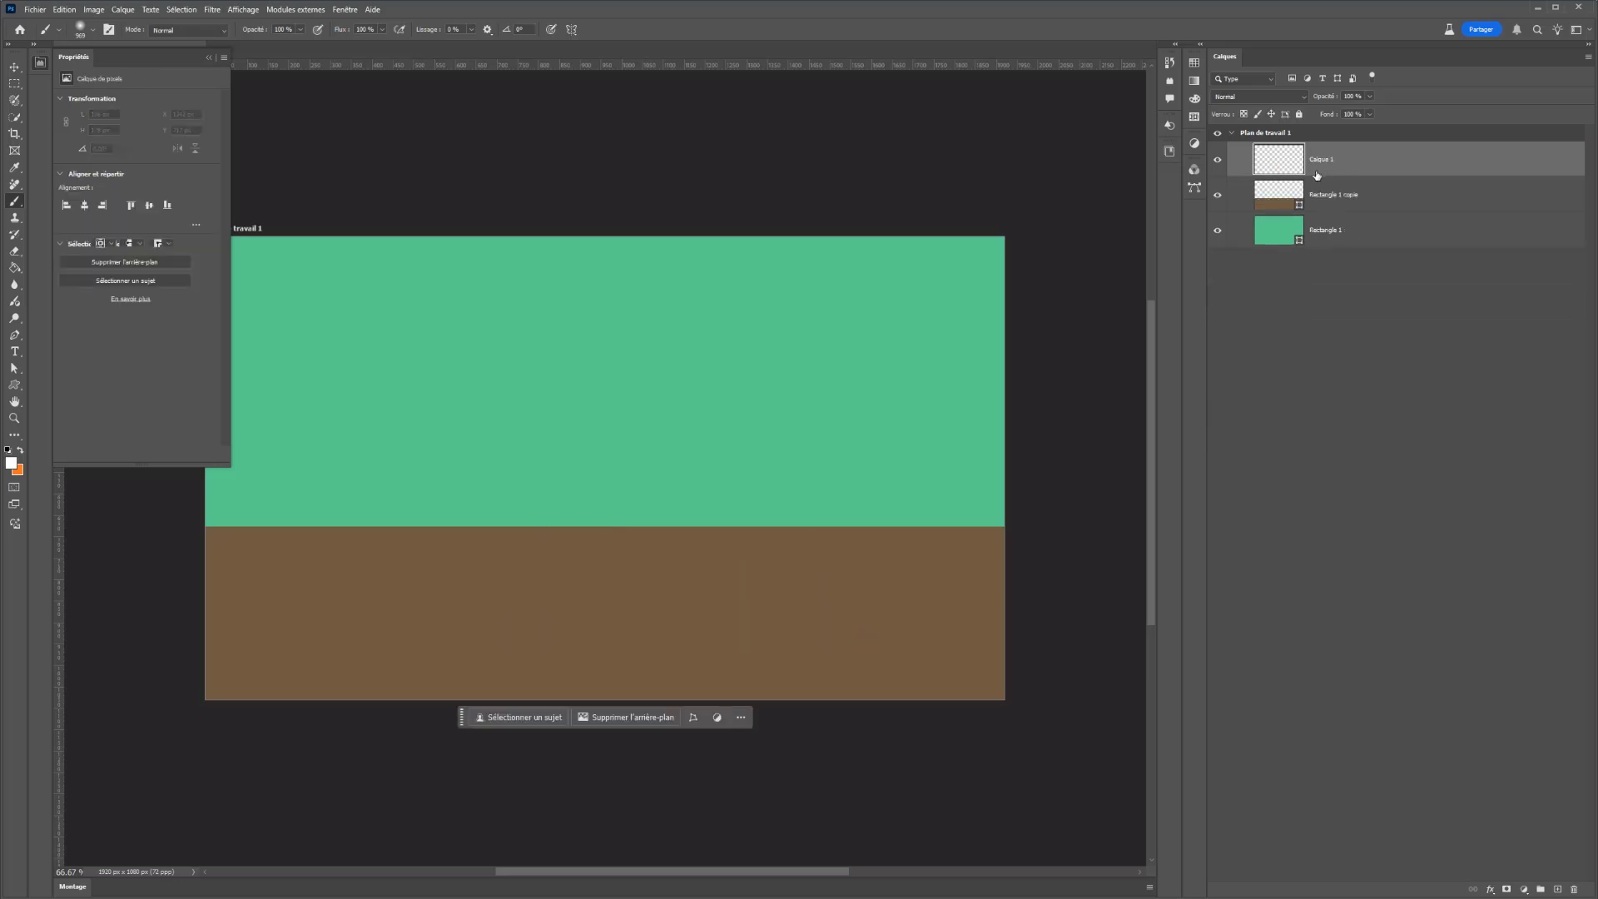
key("Delete")
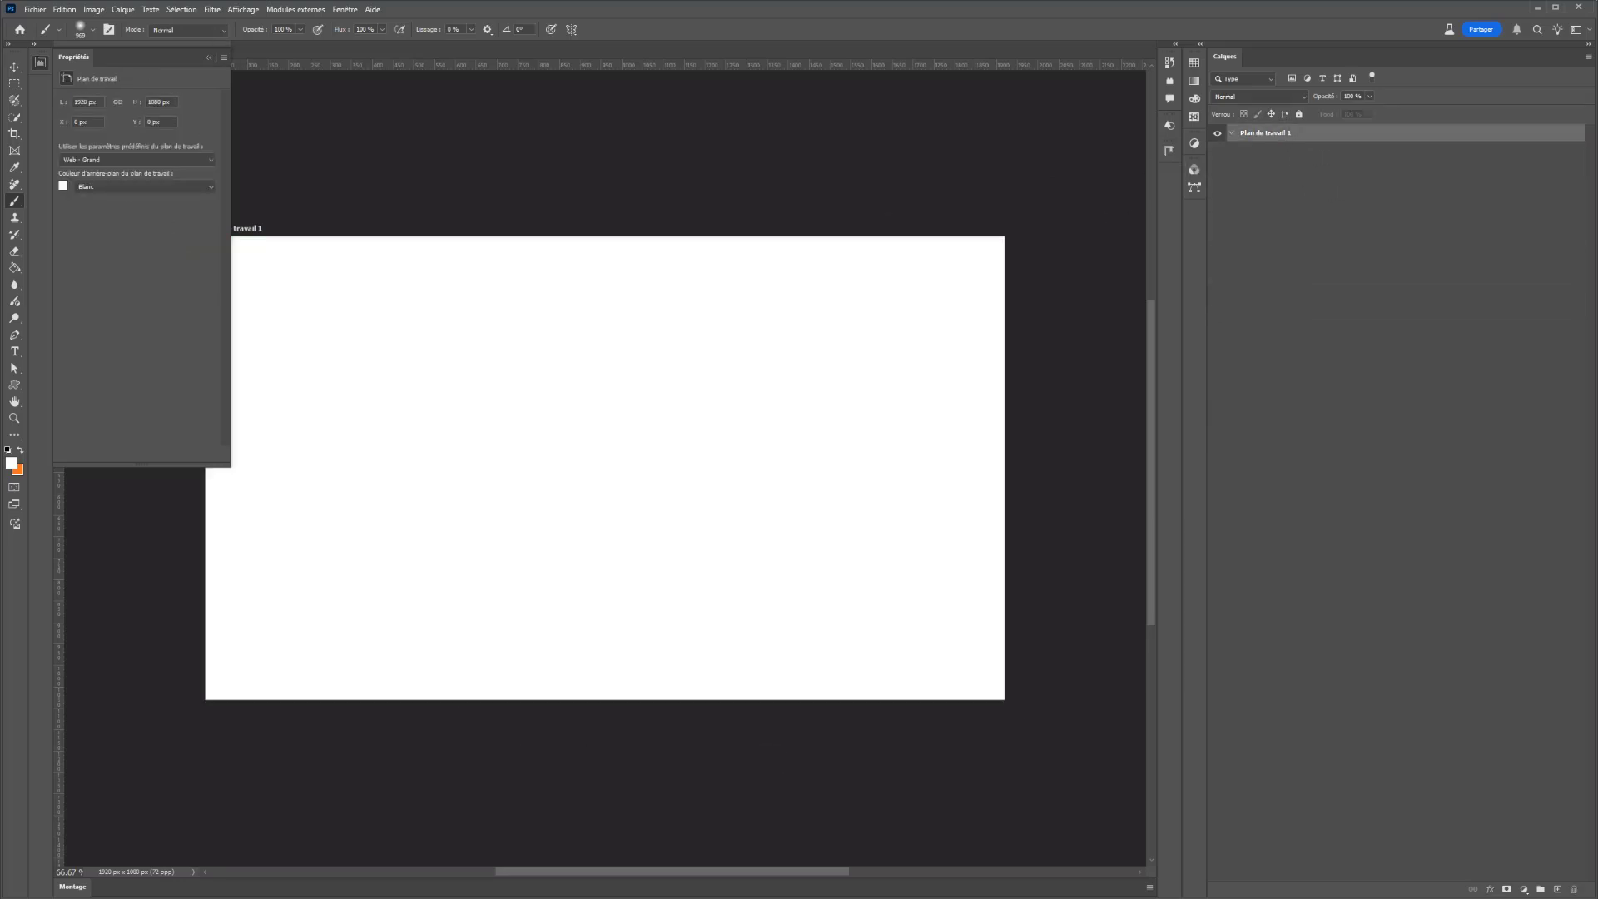
left_click(42, 61)
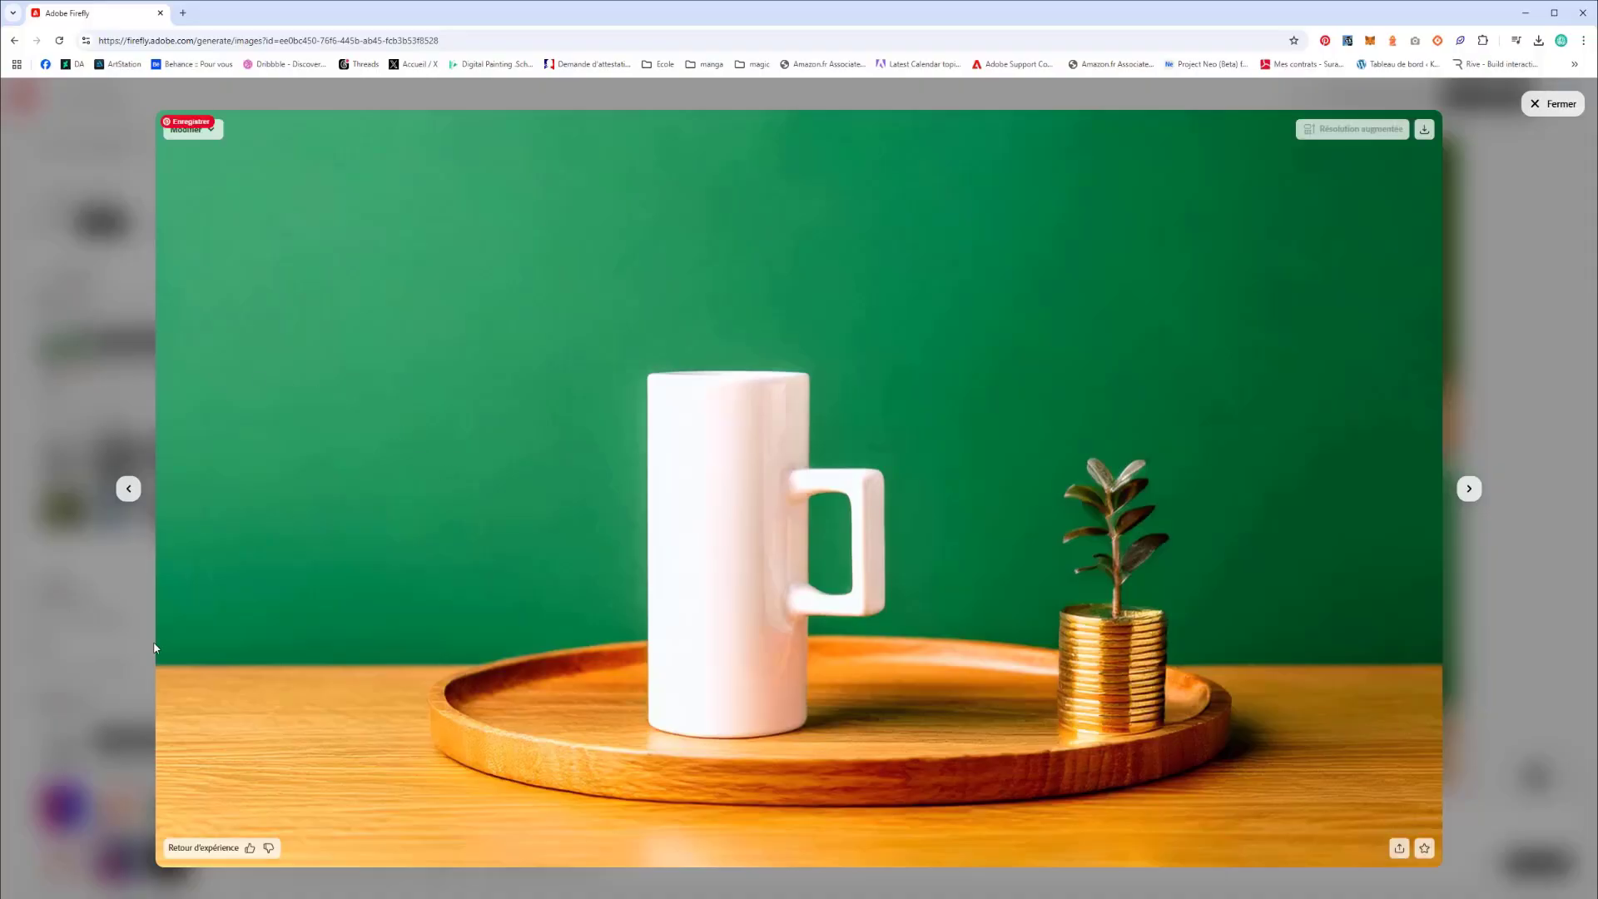
In Firefly, generate images from the prompt "un t shirt noir sur une table en marbre, vue de haut avec des manche rayer bleu"
left_click(154, 647)
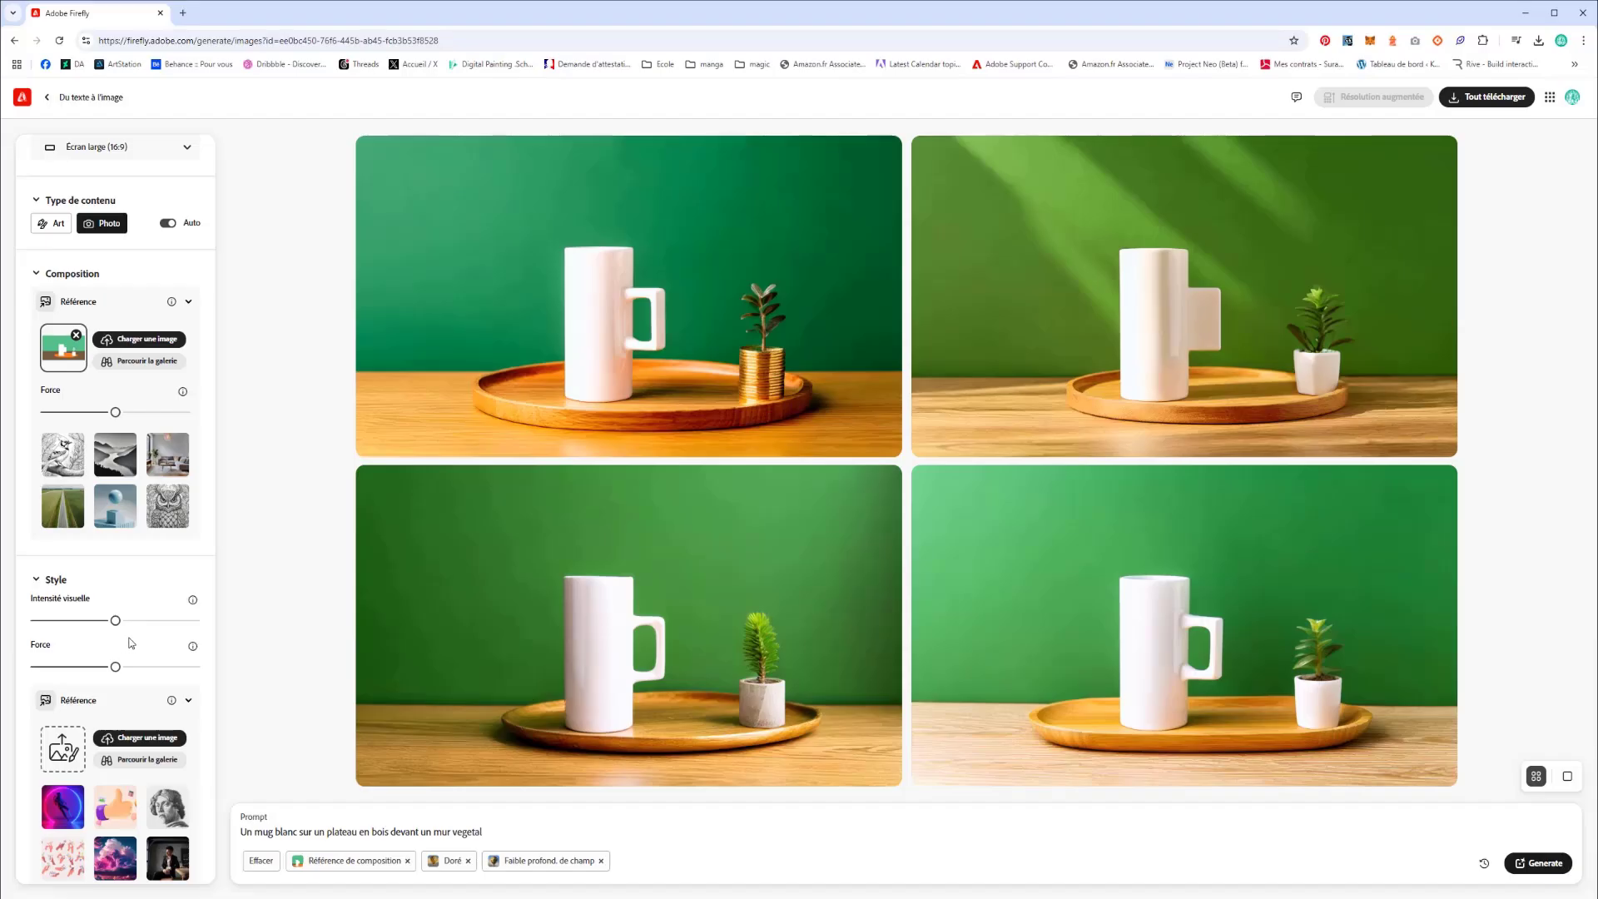
left_click_drag(482, 833, 292, 816)
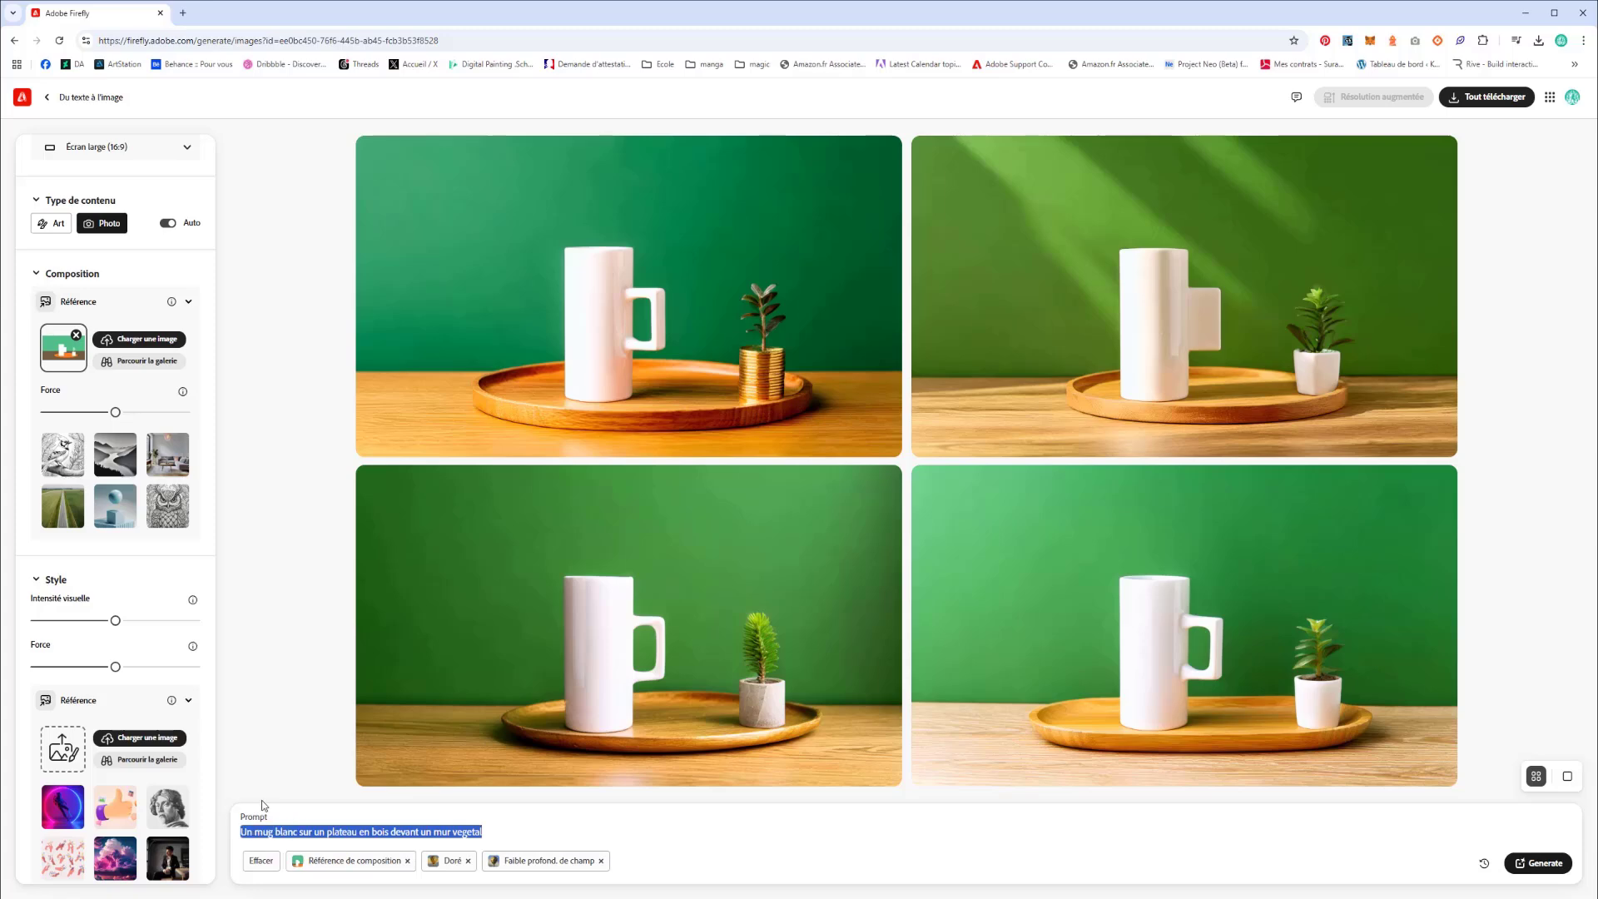
type("un t")
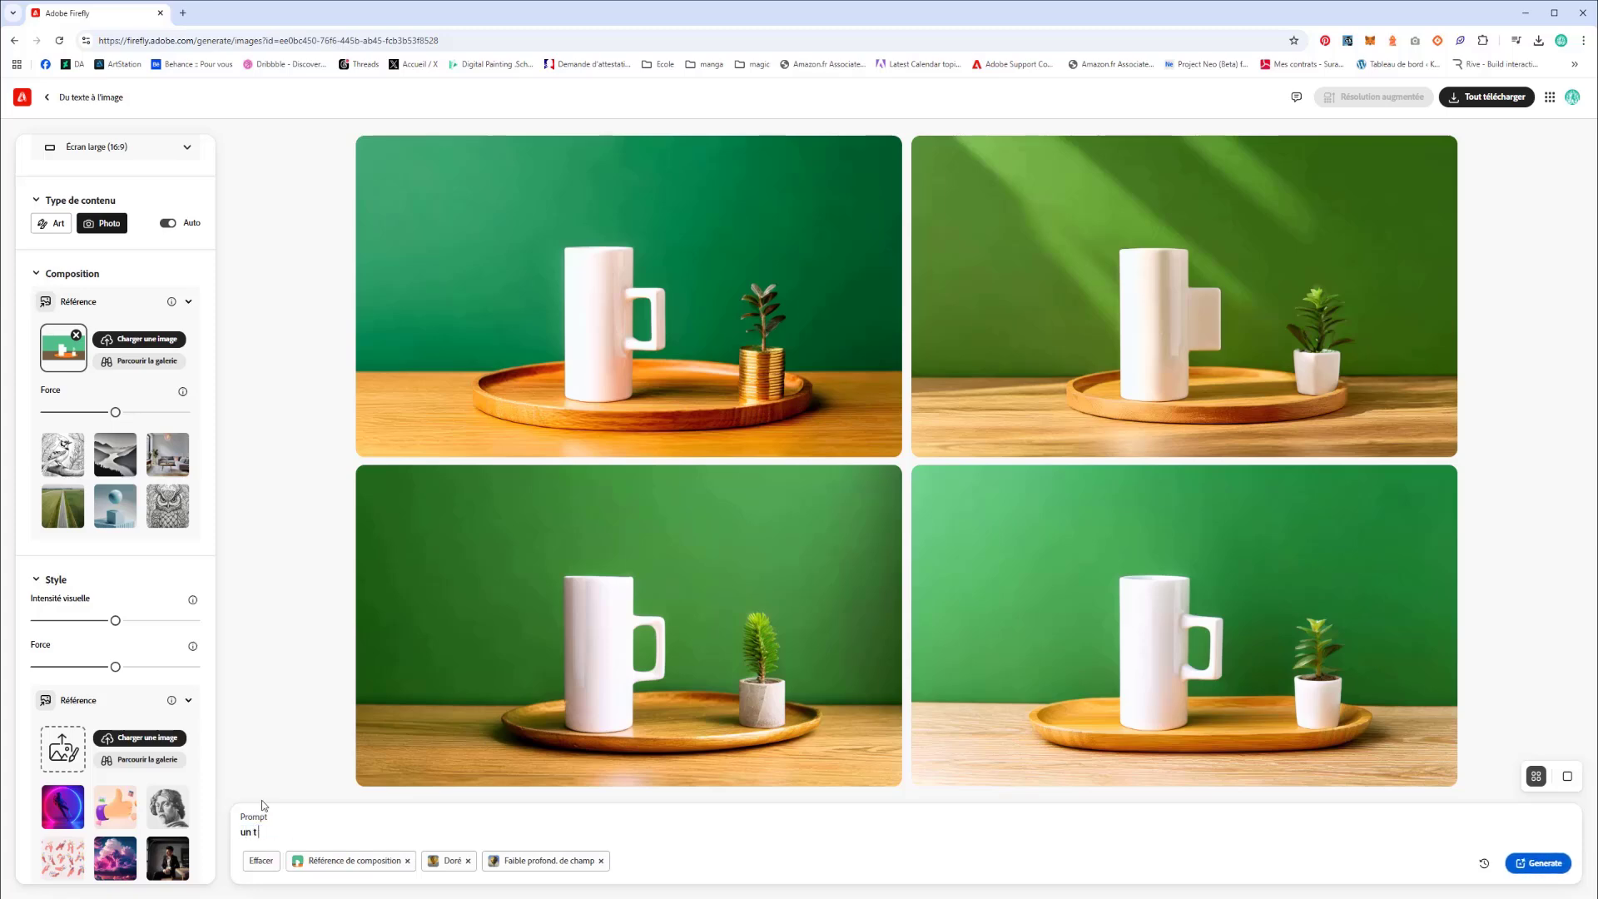
type(" shirt noir sur une table en marbre, vue de haut ")
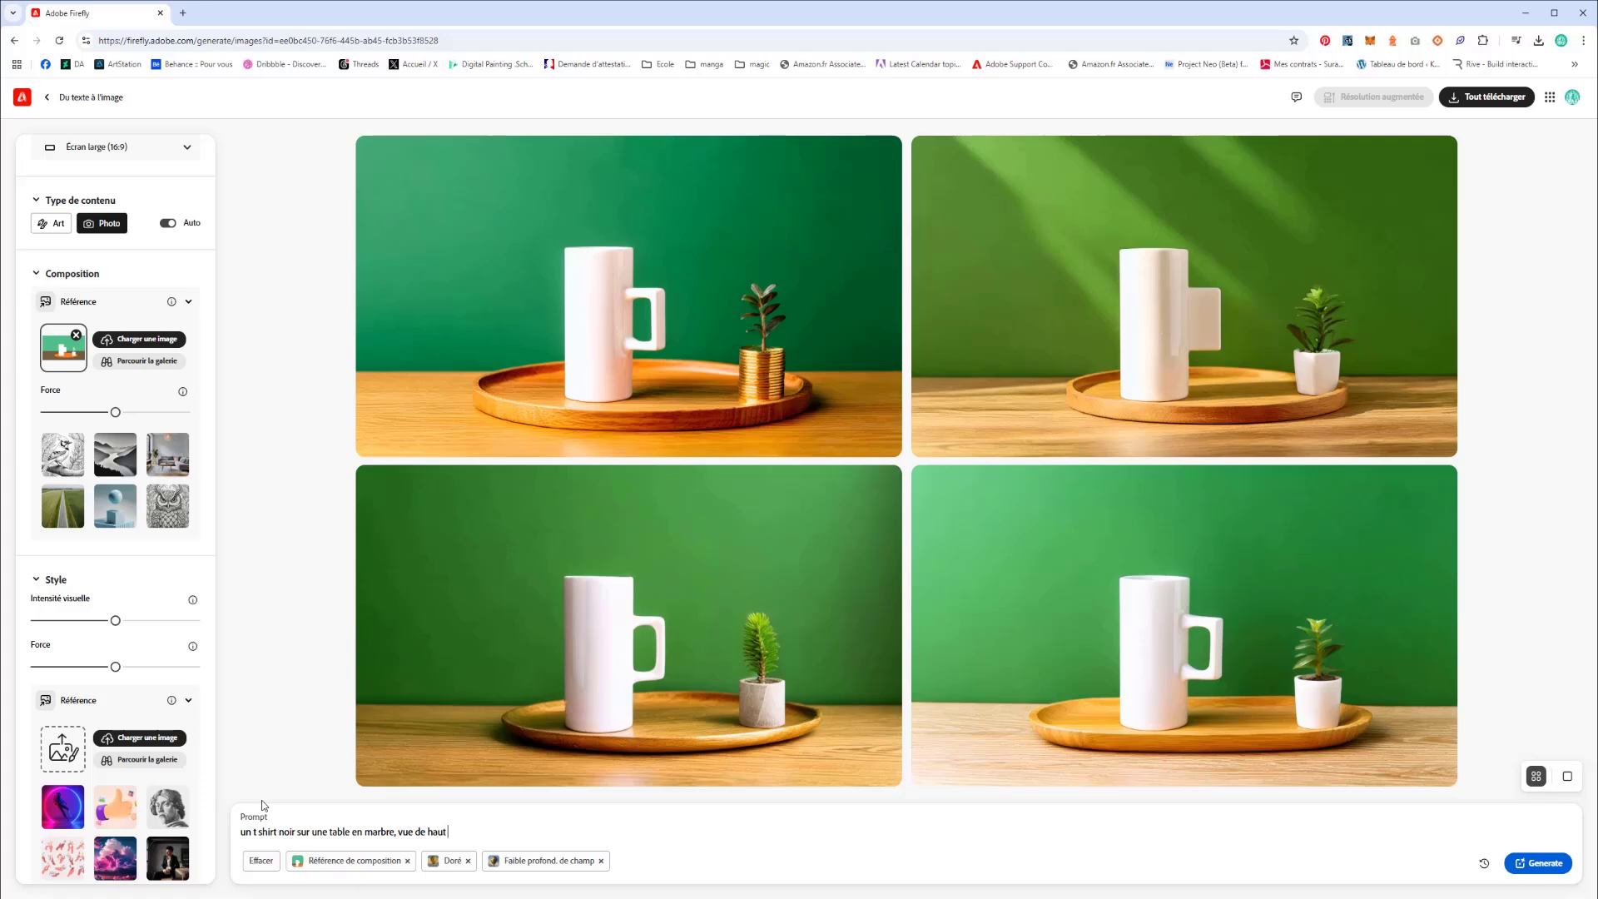
type("avec des manche")
type("rayer bleu")
key("Return")
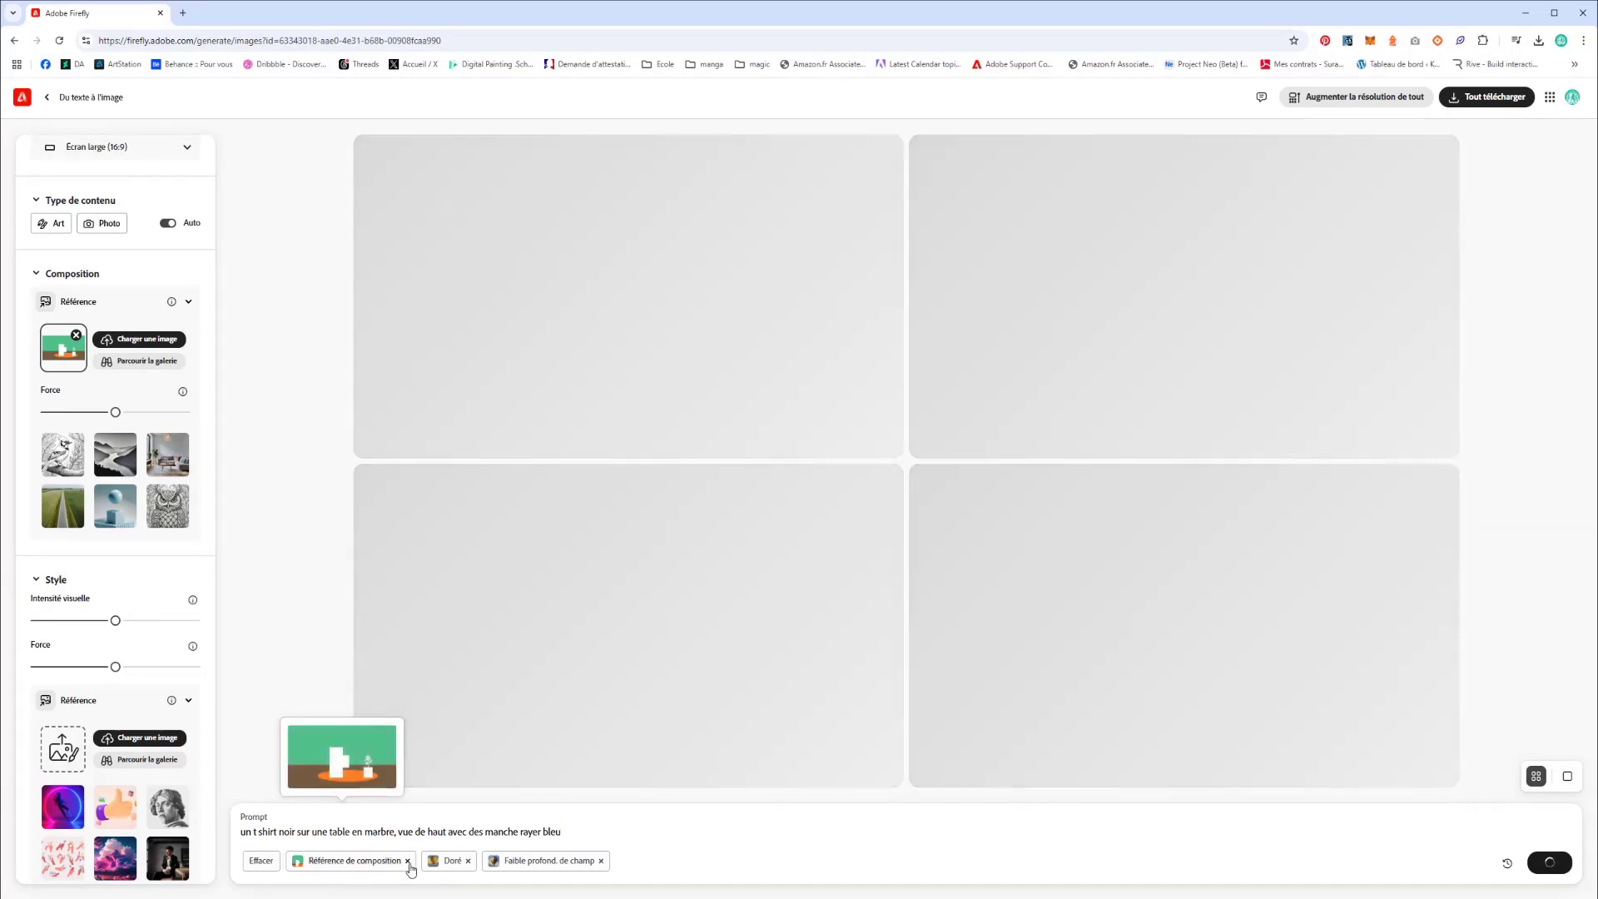
Remove the composition reference and regenerate the black T-shirt images
left_click(407, 860)
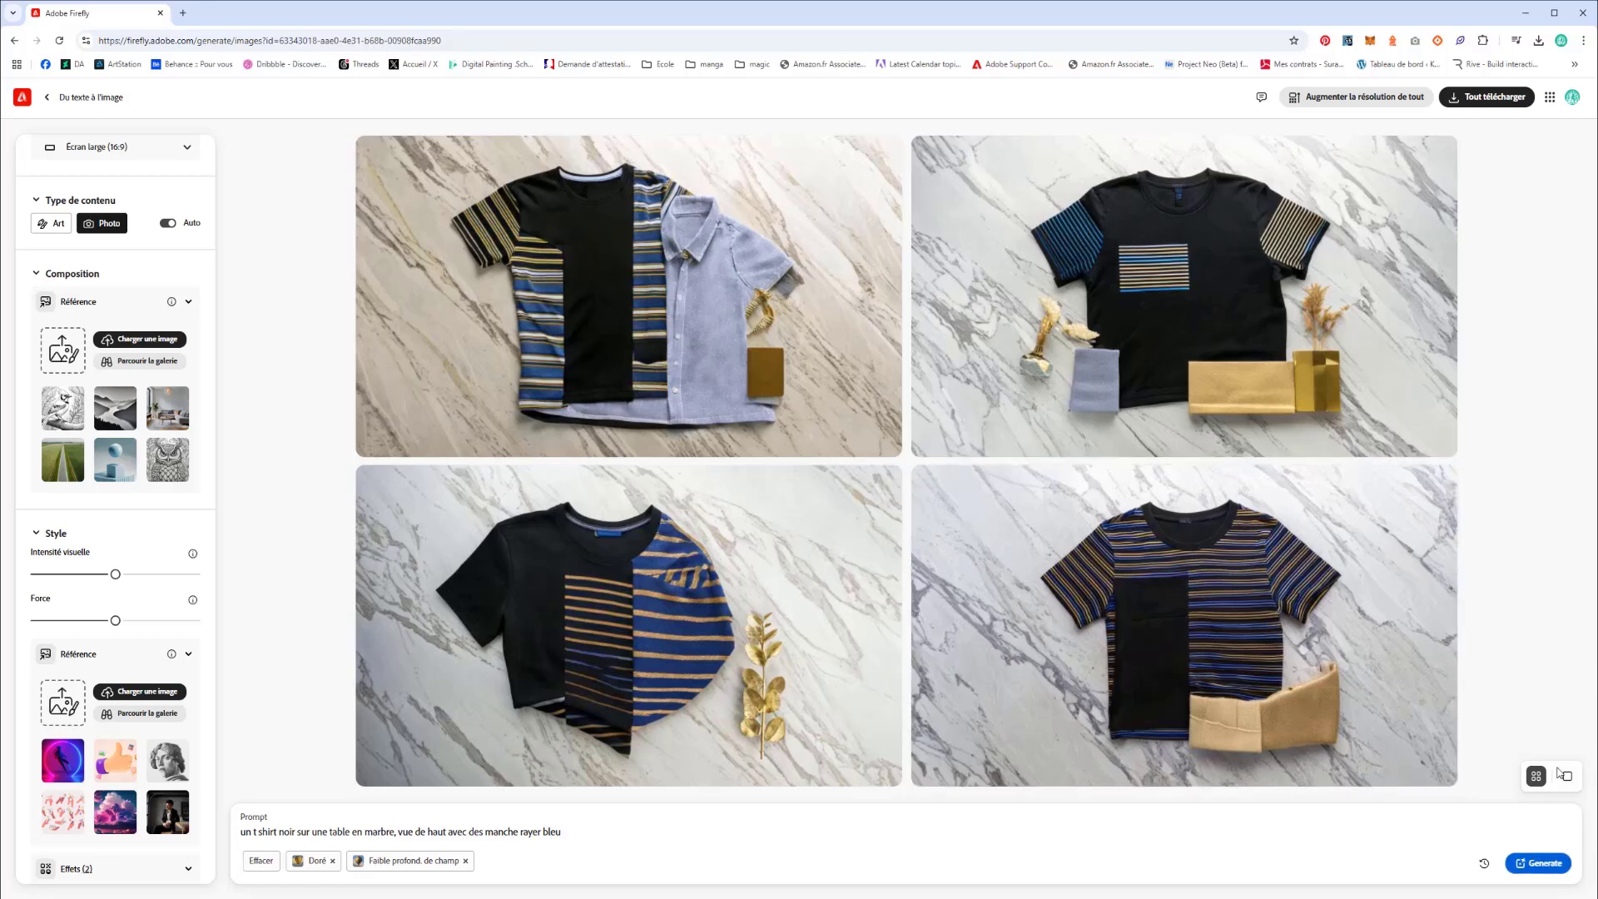
left_click(1538, 863)
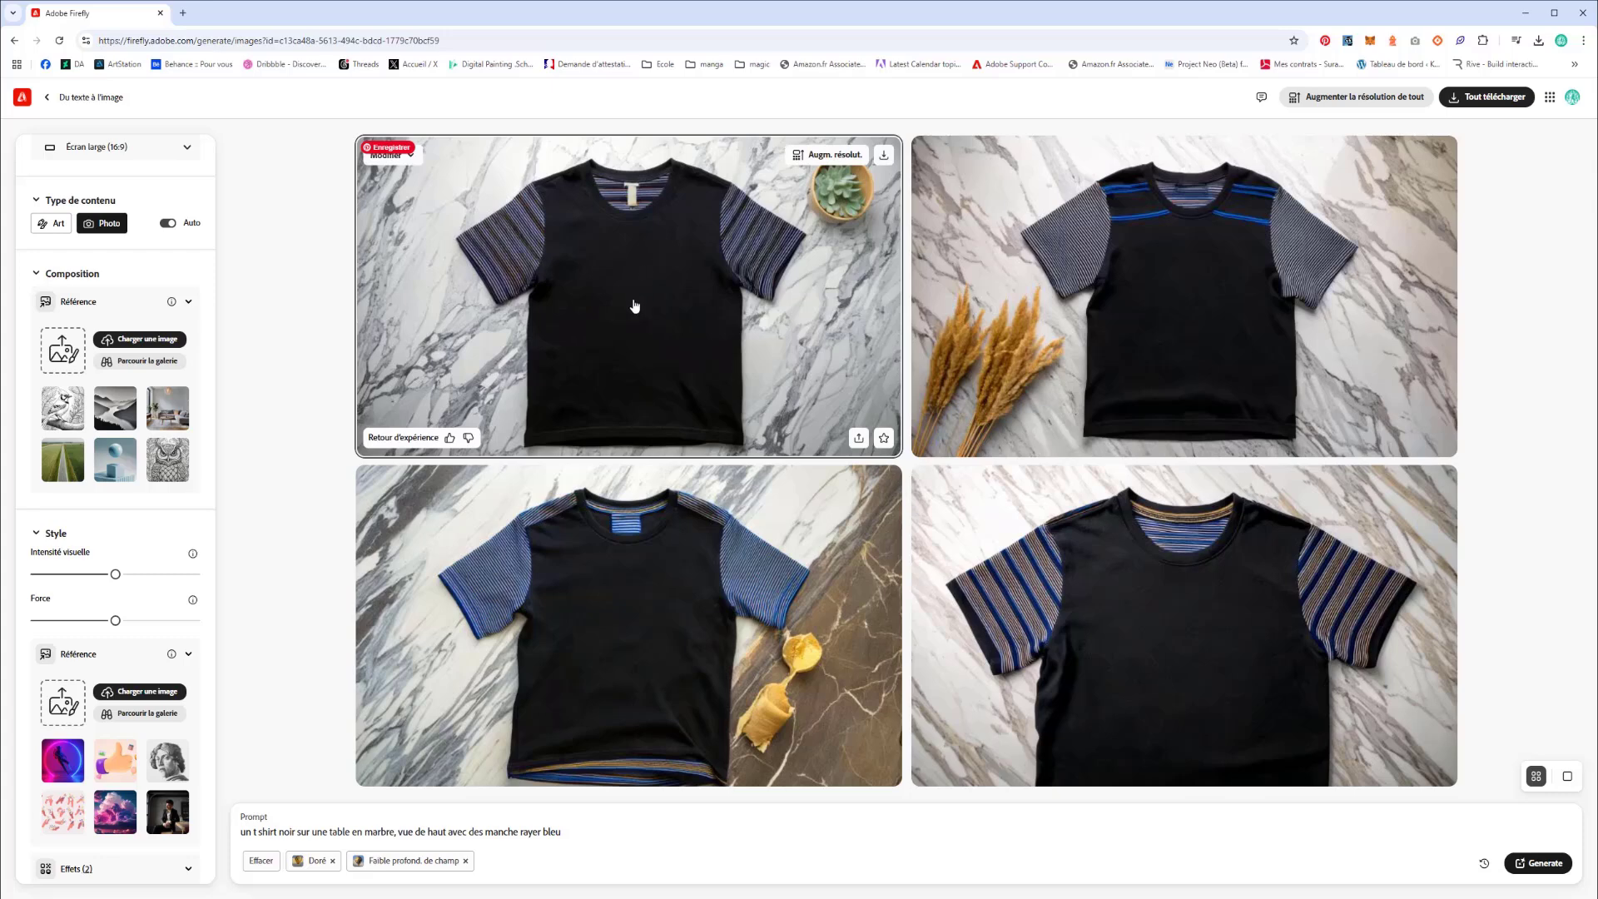
Change the prompt to "un t shirt blanc sur une table en marbre, vue de haut pour un mockup" and generate new images
double_click(286, 831)
key("BackSpace")
type("blanc")
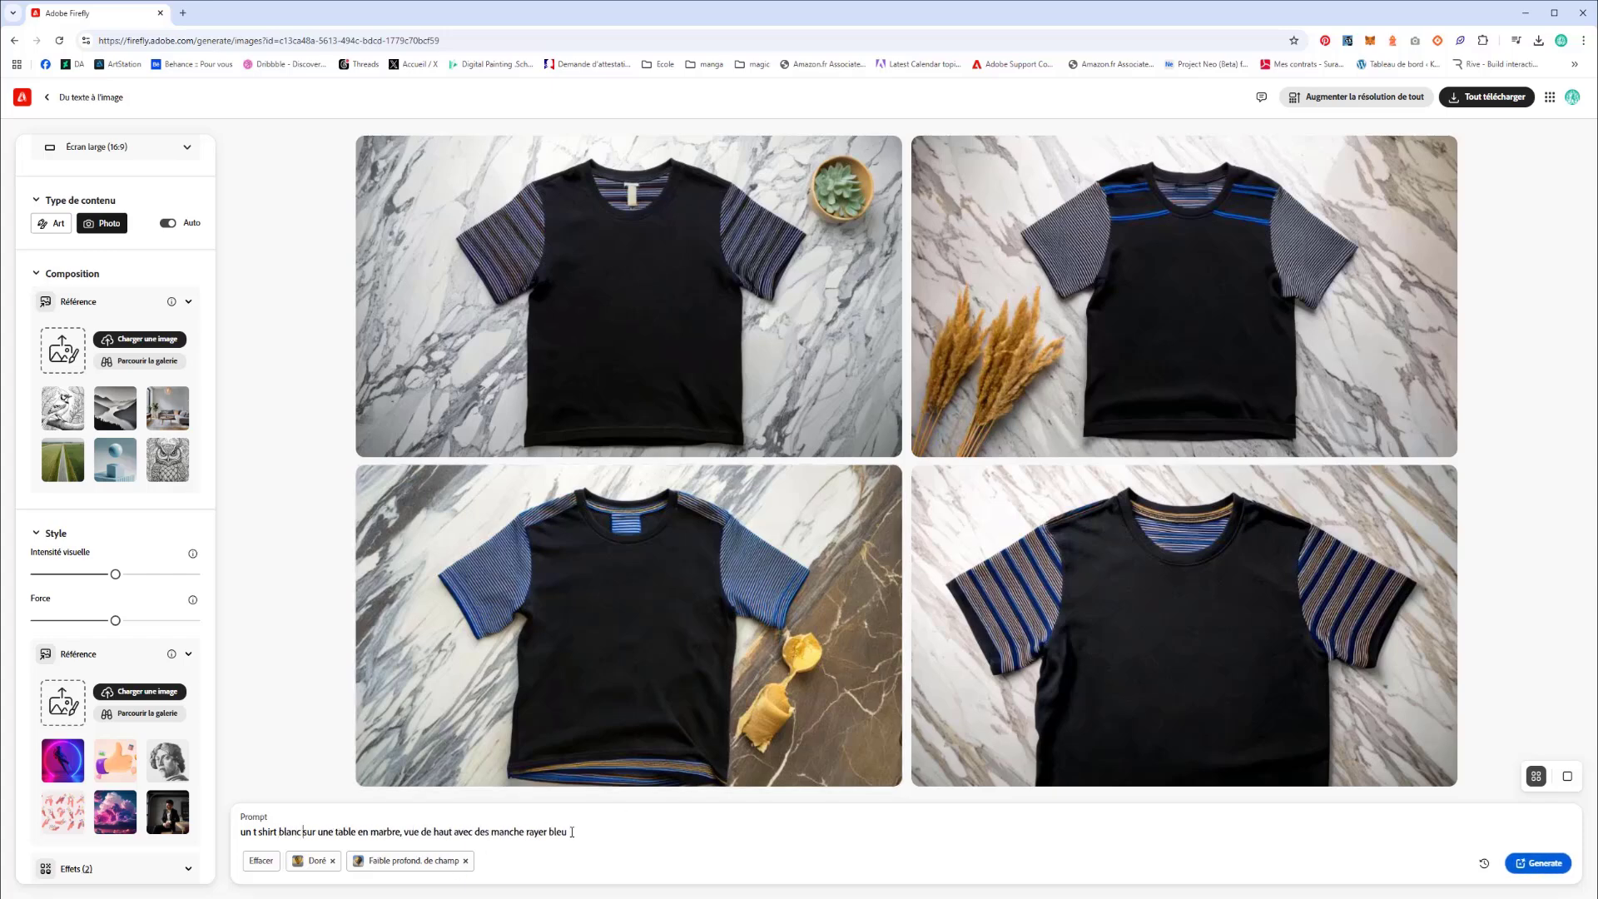
left_click_drag(567, 832, 453, 832)
type("poiur un mock")
key("Return")
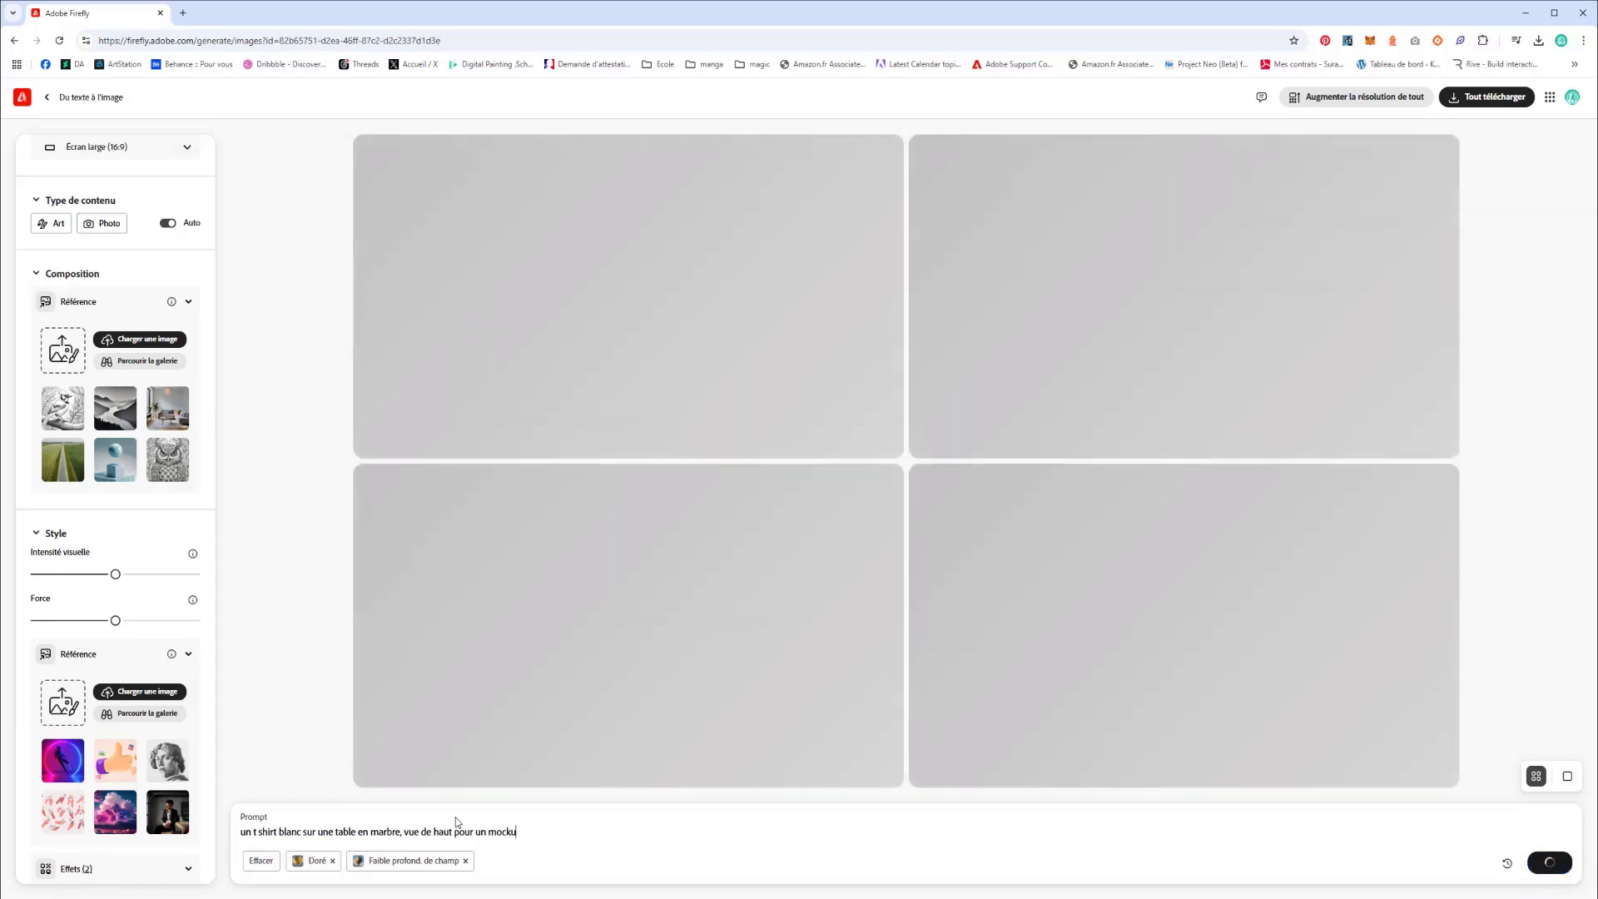
type("up")
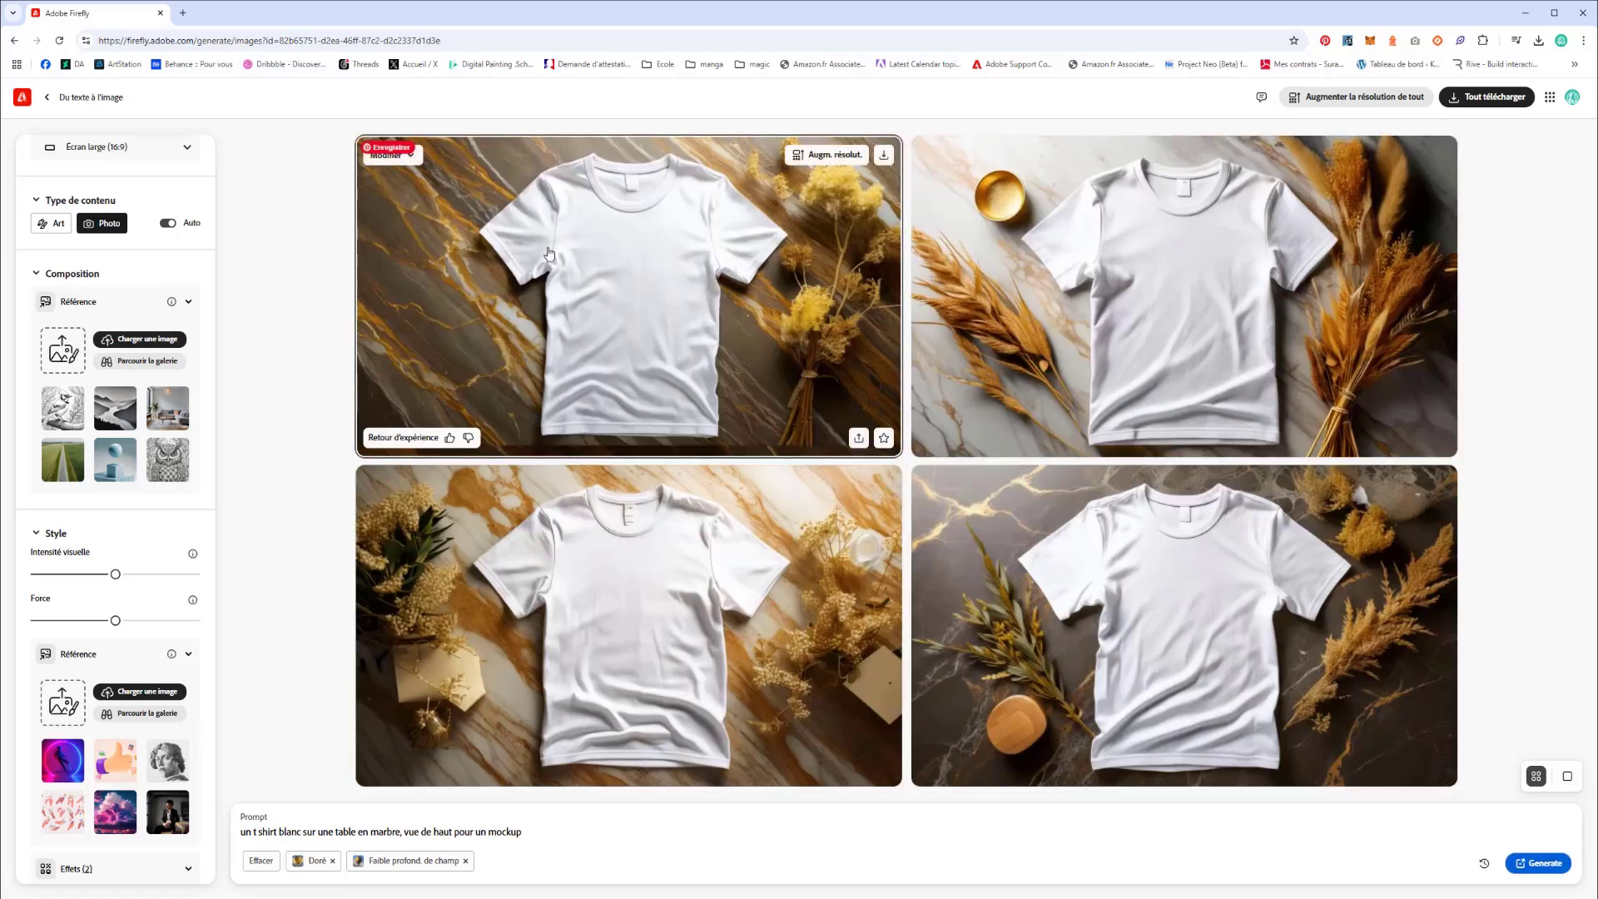
Save the first generated white T-shirt image to the tuto test library and switch back to Photoshop
left_click(858, 437)
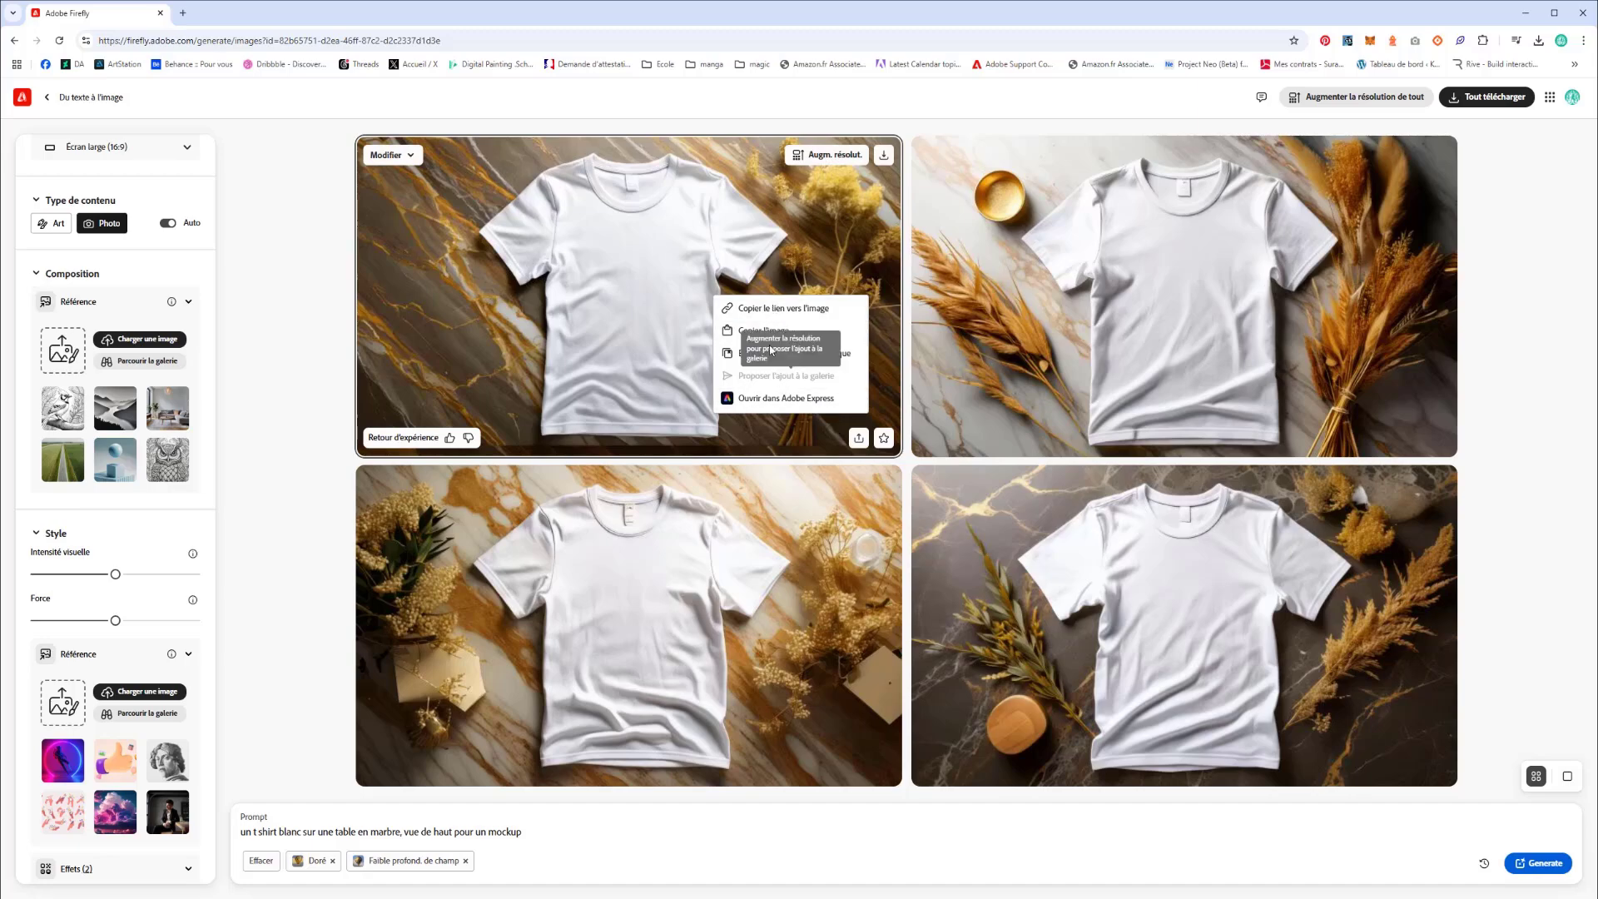
left_click(741, 356)
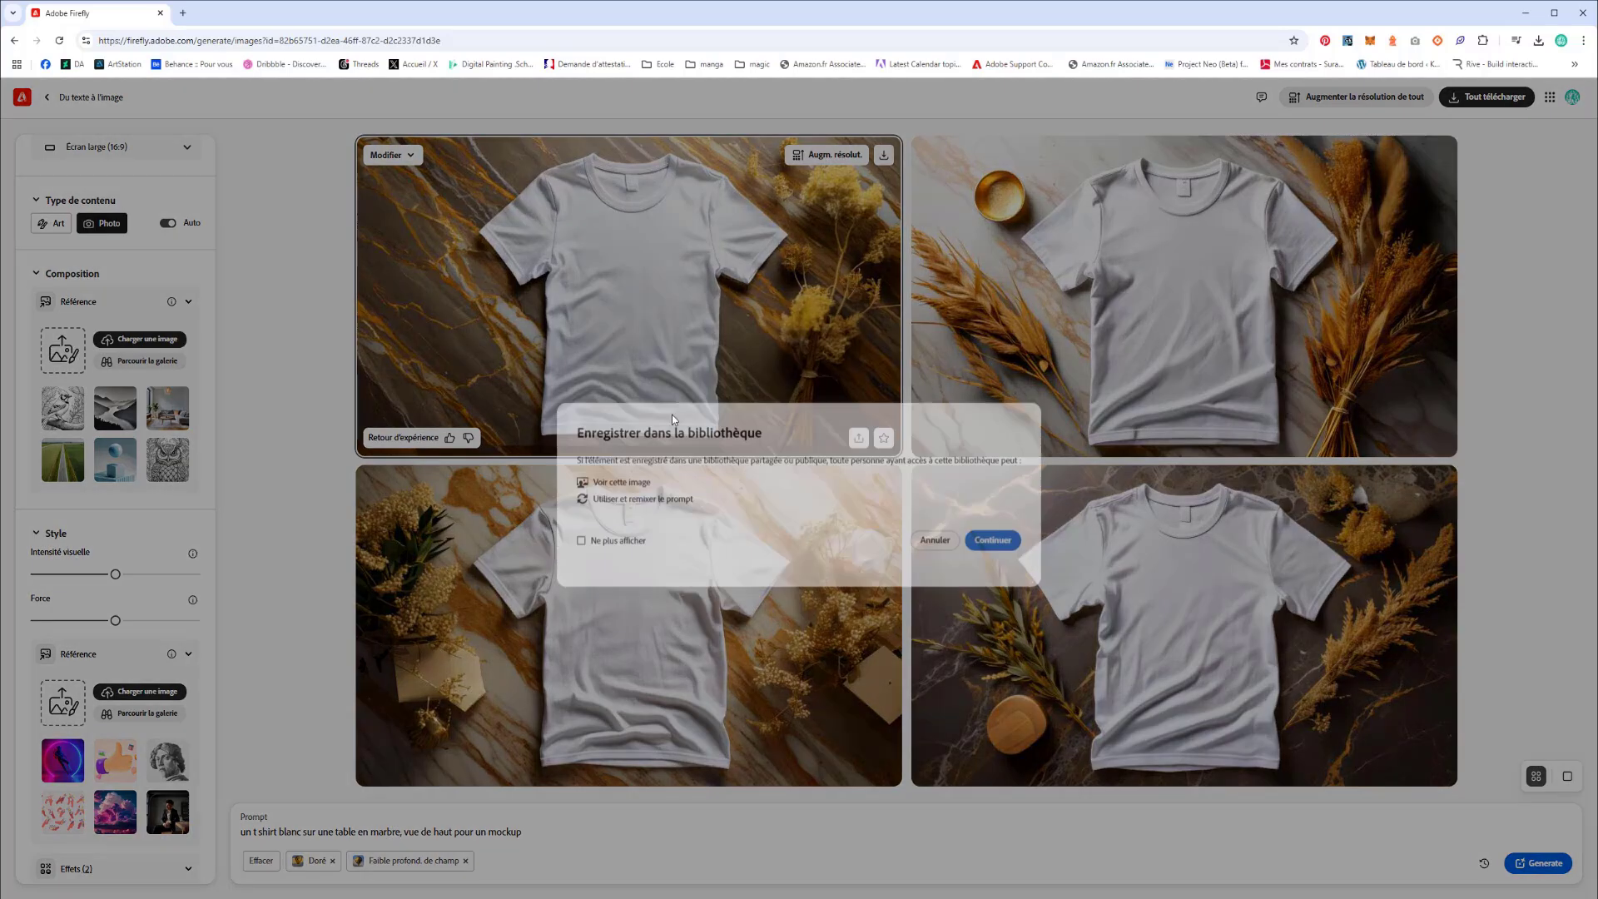
left_click(992, 533)
scroll(745, 529, "down", 5)
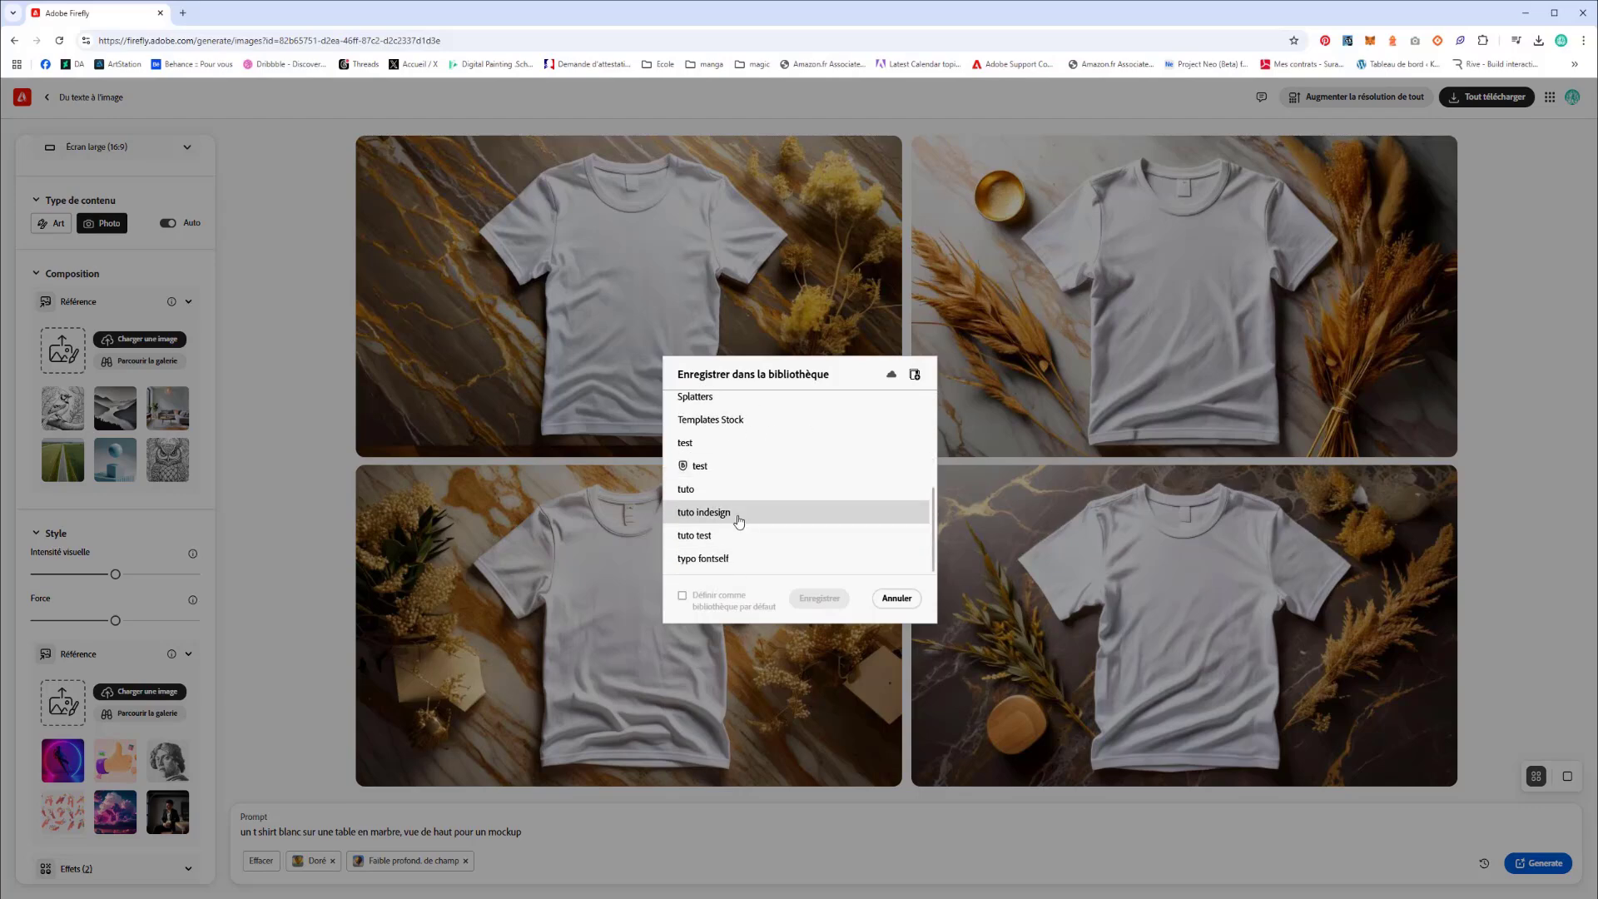
scroll(708, 526, "up", 5)
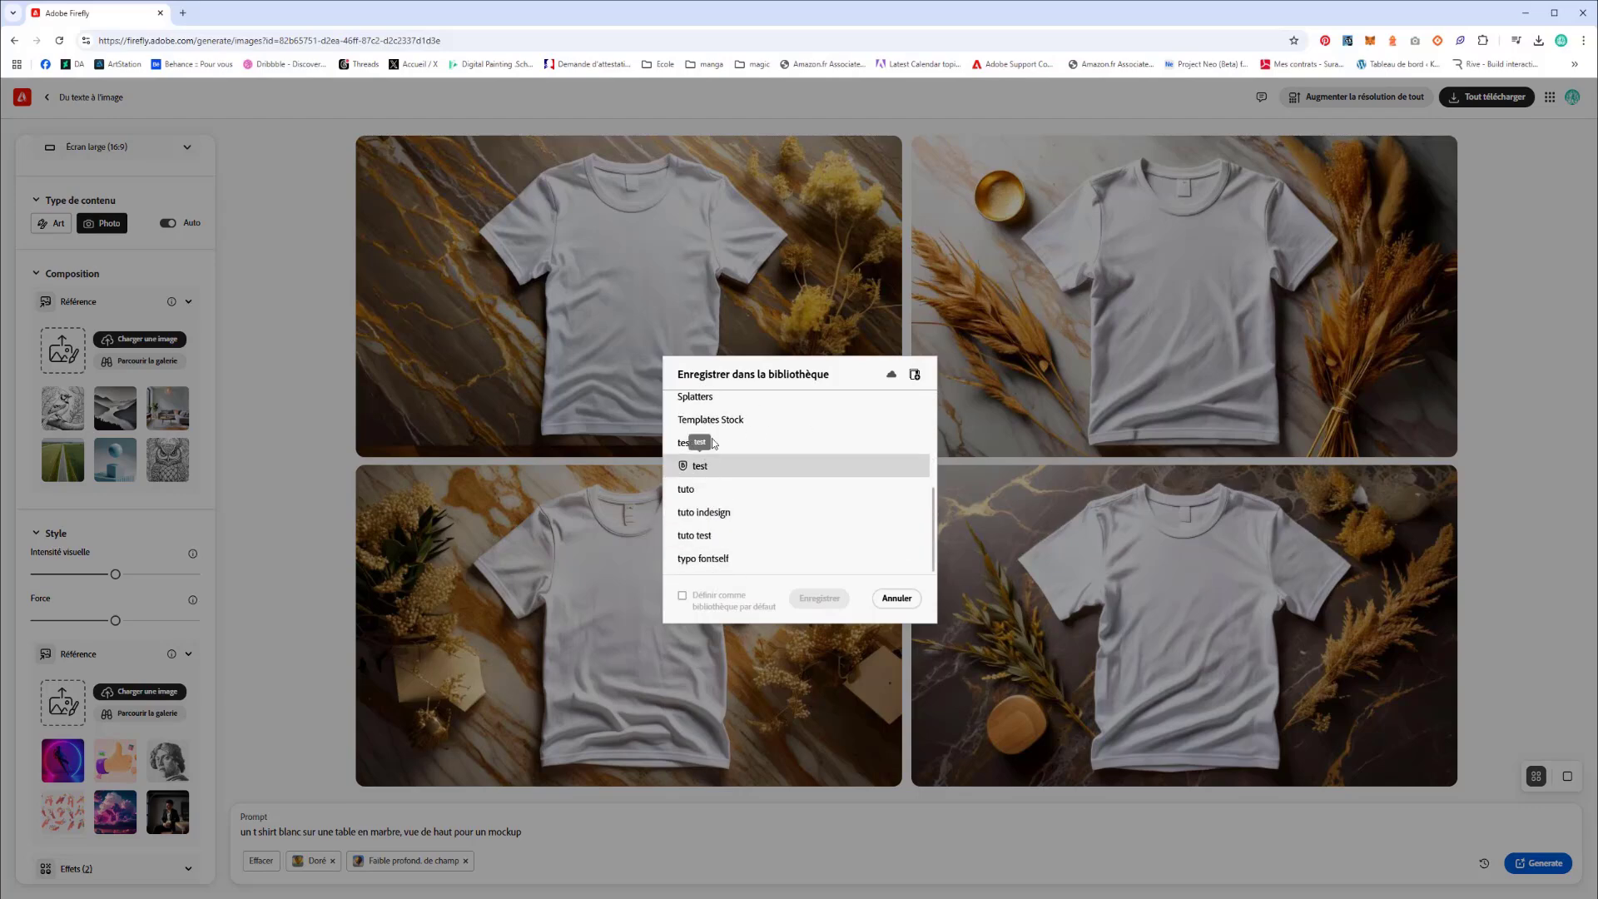
scroll(714, 443, "down", 5)
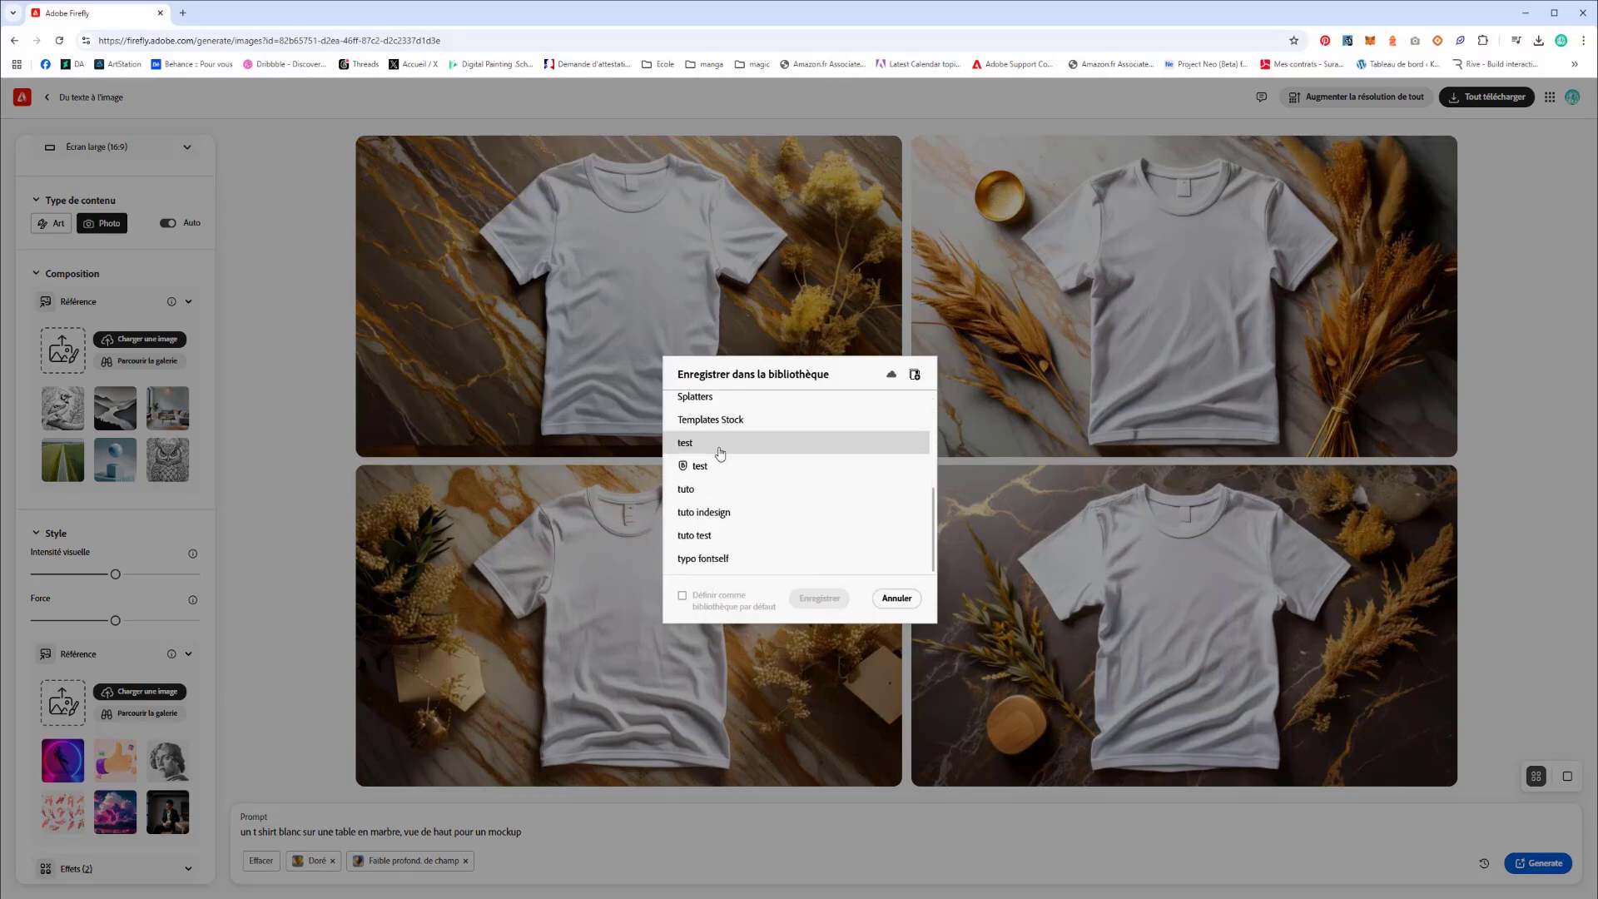
left_click(697, 535)
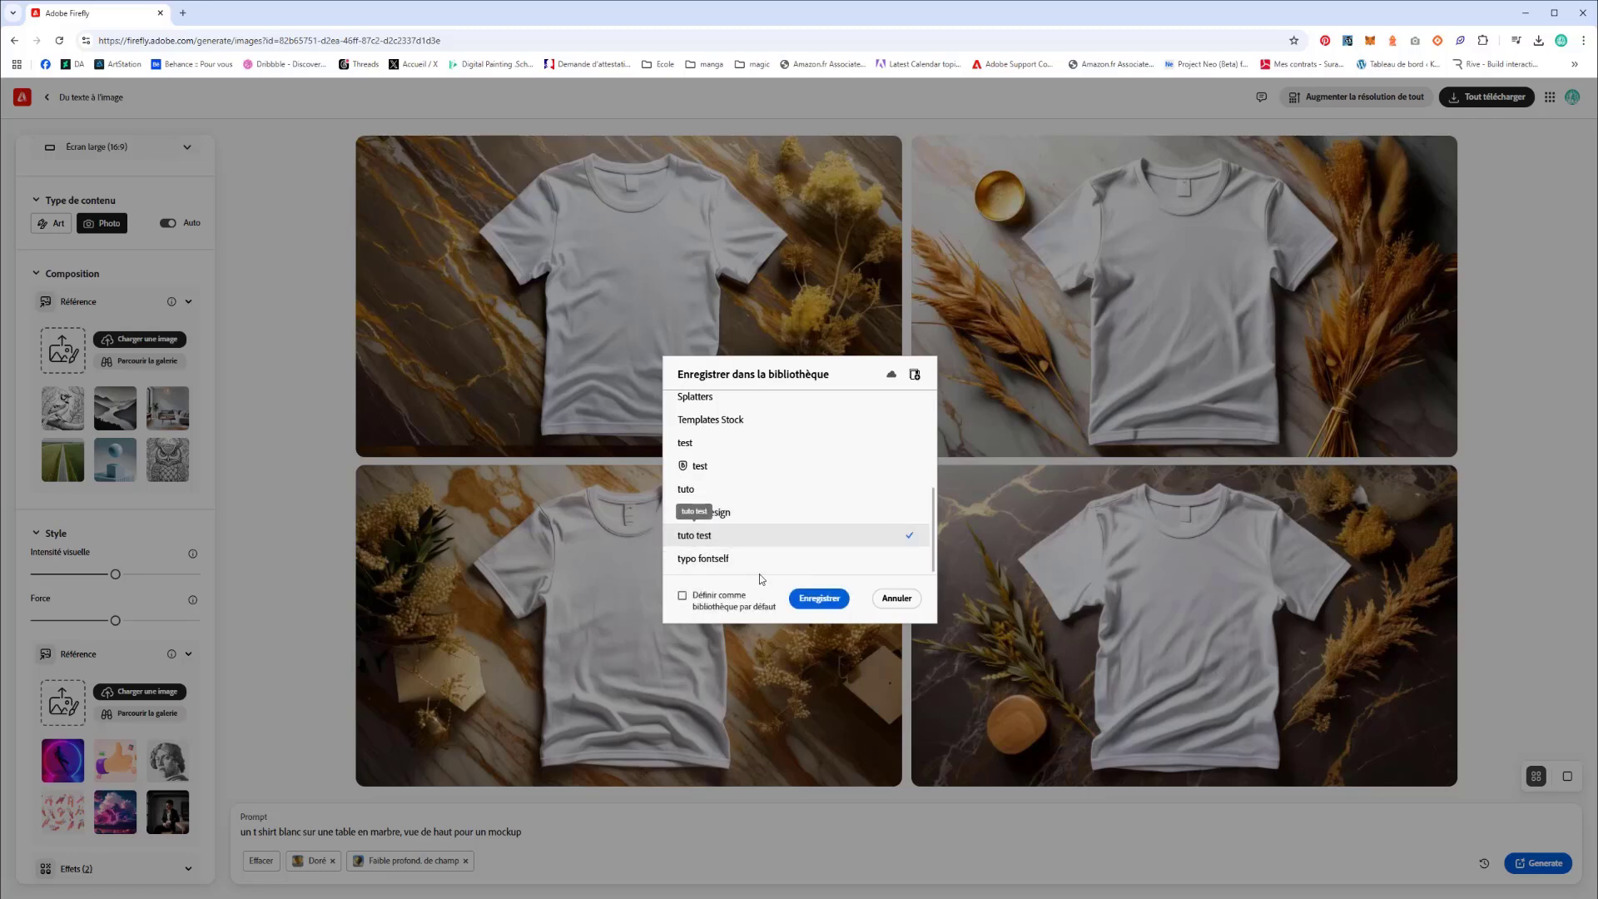
left_click(819, 597)
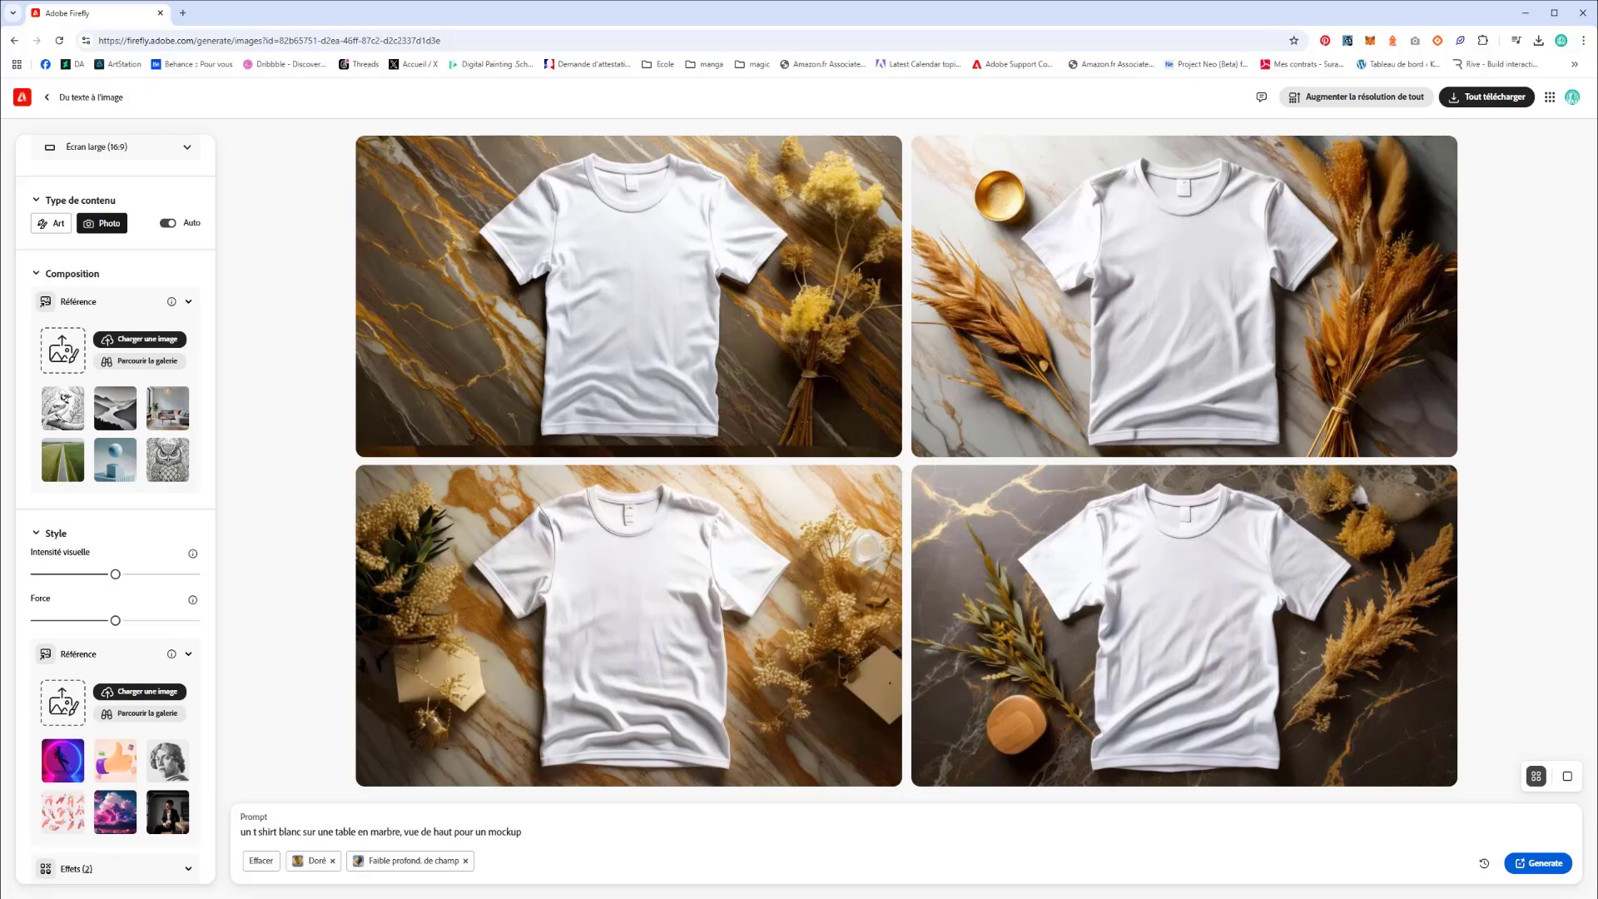
key("alt+Tab")
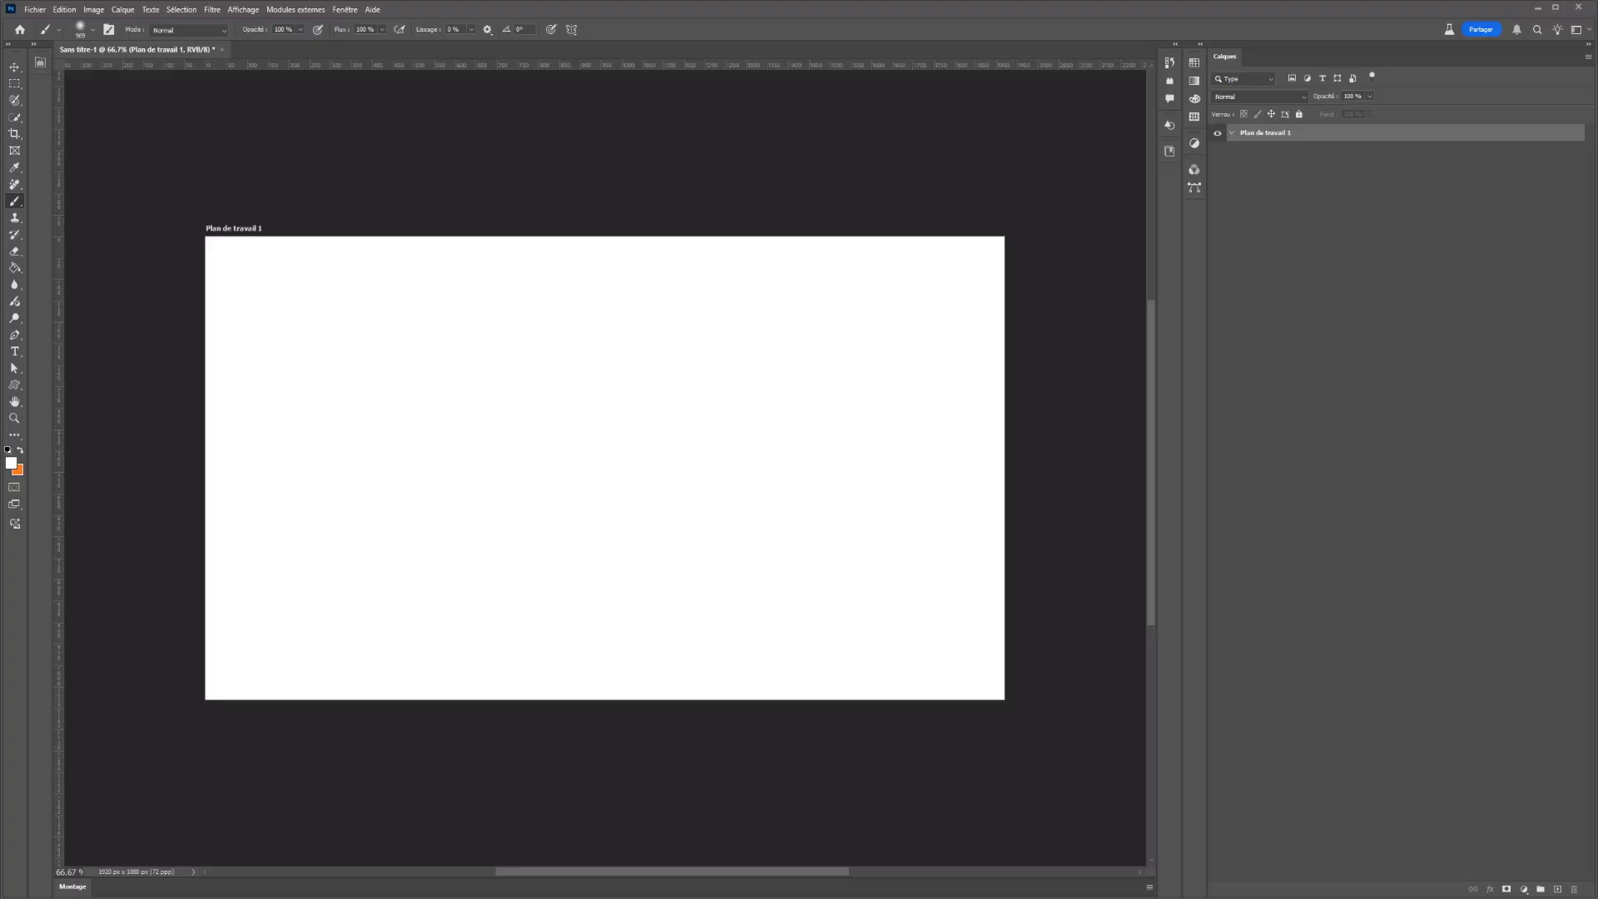